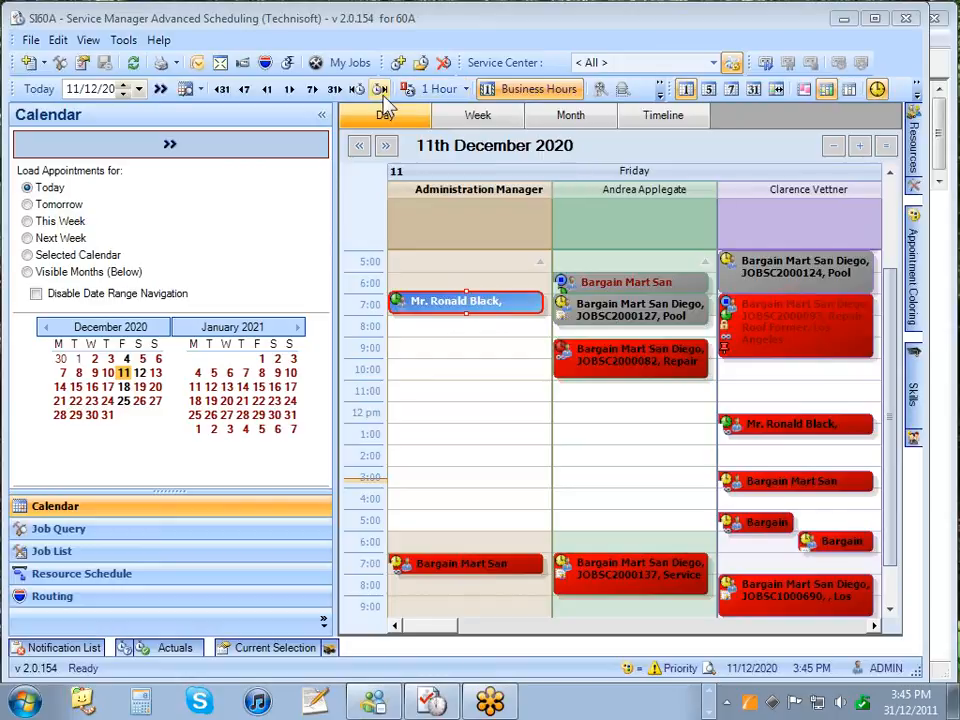
- Resize the navigation panel, then select 11–12 December 2020 in the mini-calendar to show both days
left_click(319, 119)
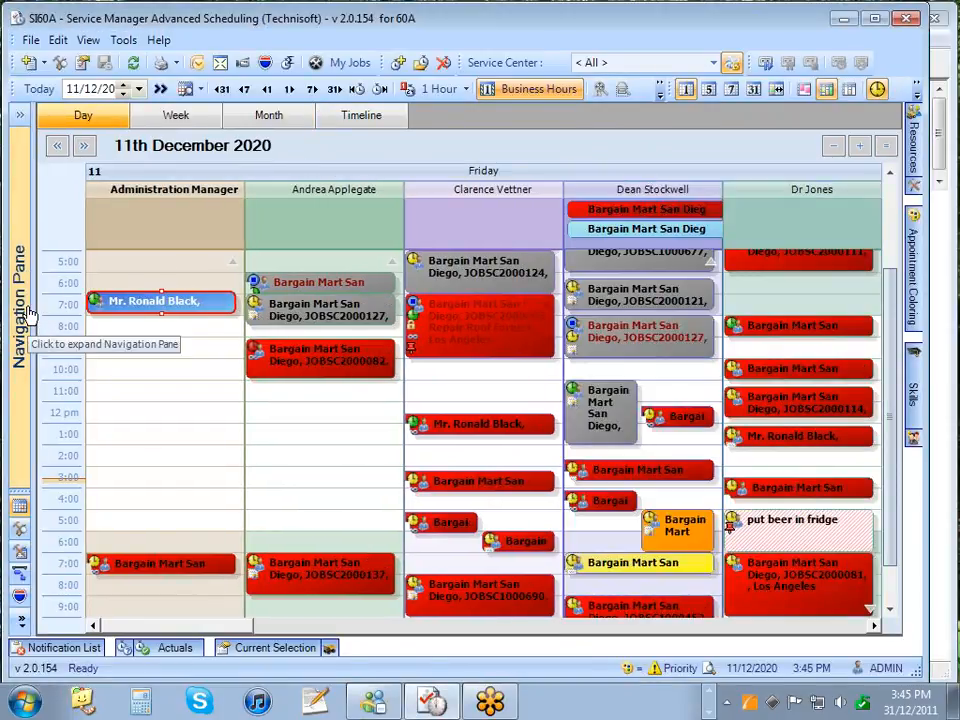
left_click(24, 118)
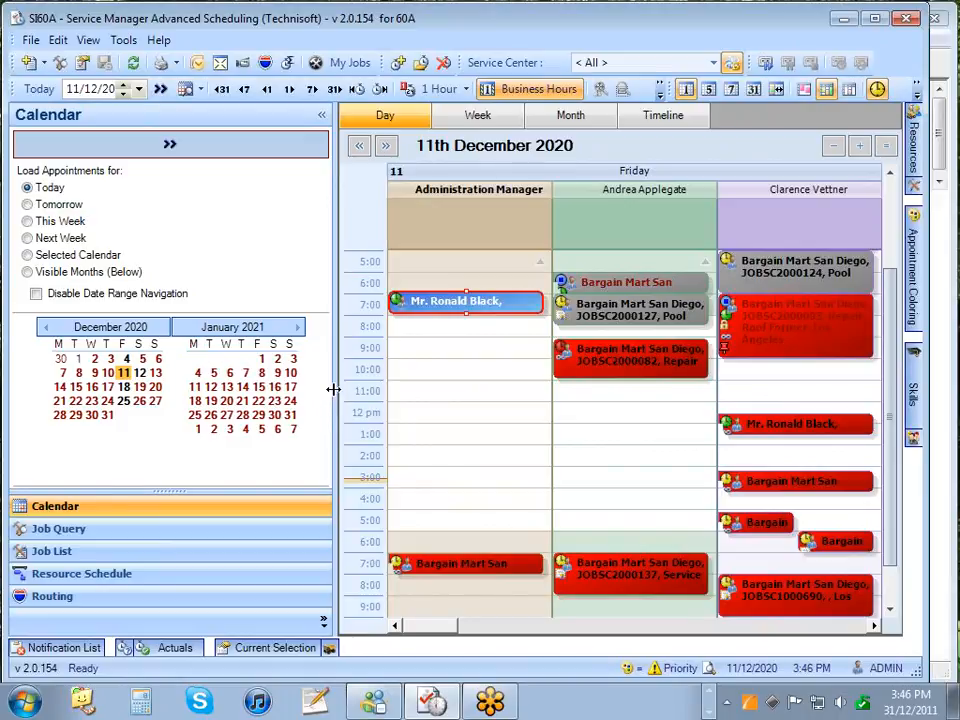
left_click_drag(333, 390, 498, 402)
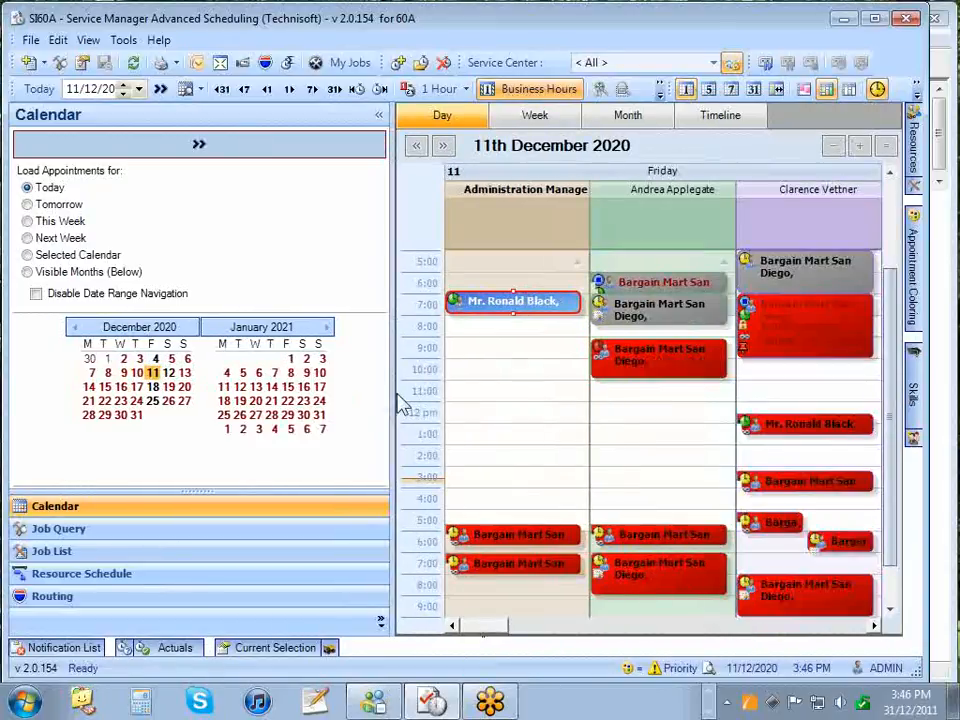
left_click_drag(392, 392, 344, 394)
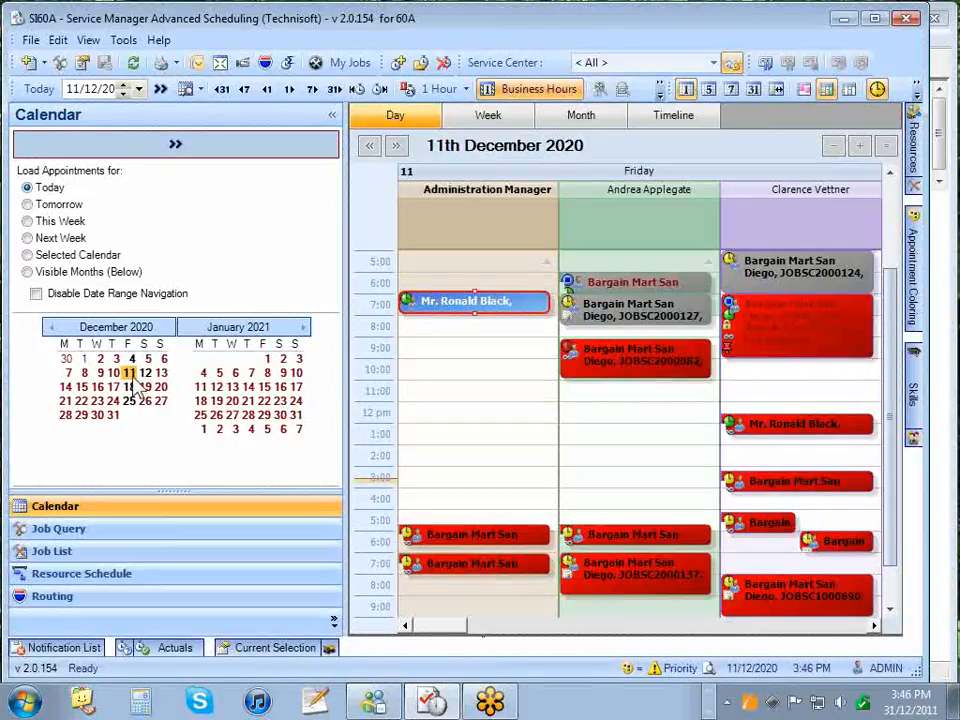
left_click_drag(128, 376, 143, 374)
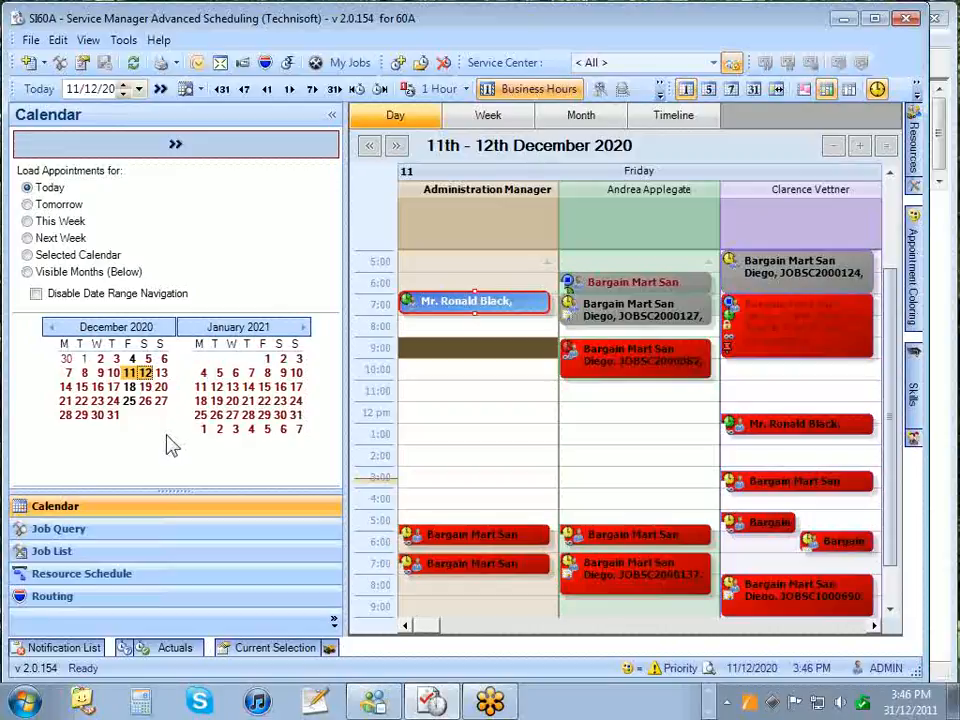
- Compare the December Fridays 4, 11, 18 and 25, then return to 11 December only
left_click(128, 372)
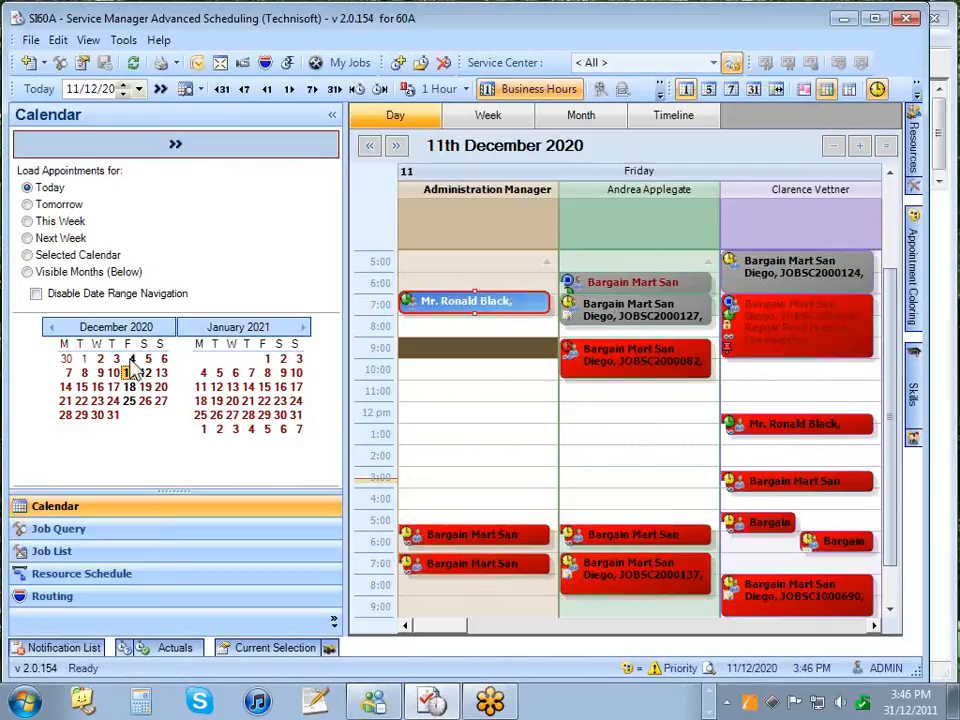
left_click(131, 358, "ctrl")
left_click(129, 386, "ctrl")
left_click(129, 400, "ctrl")
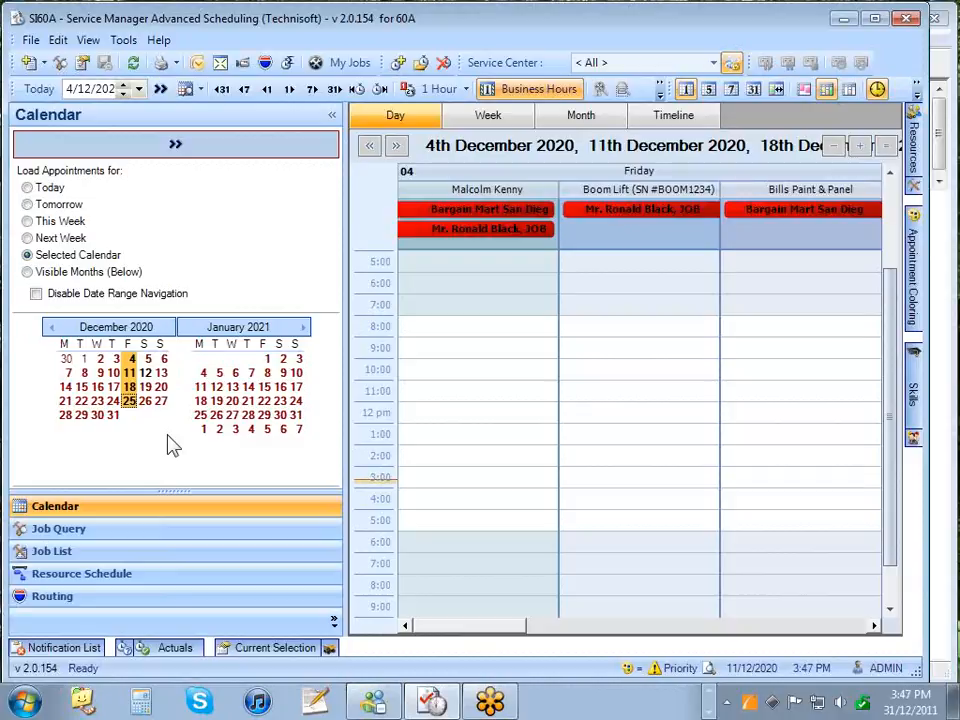
left_click(129, 373)
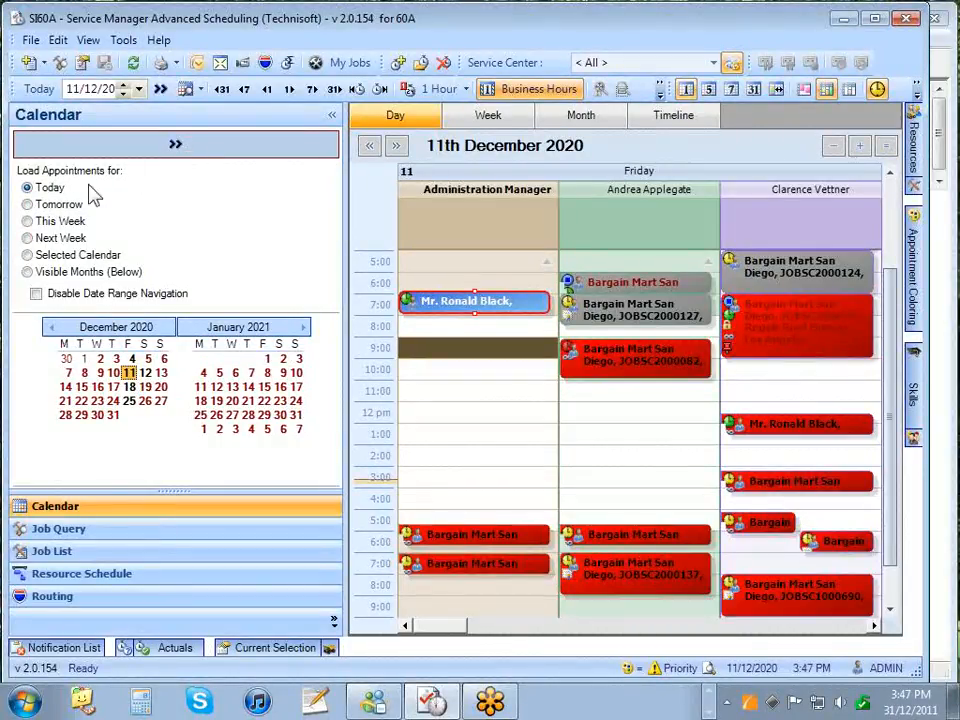
left_click(30, 204)
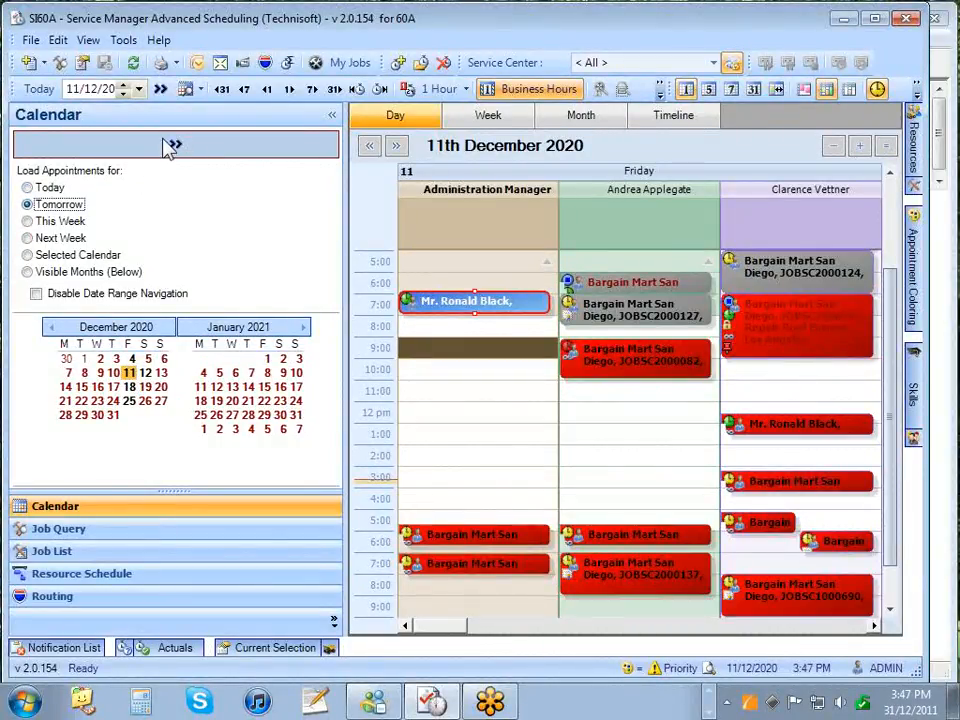
left_click(173, 145)
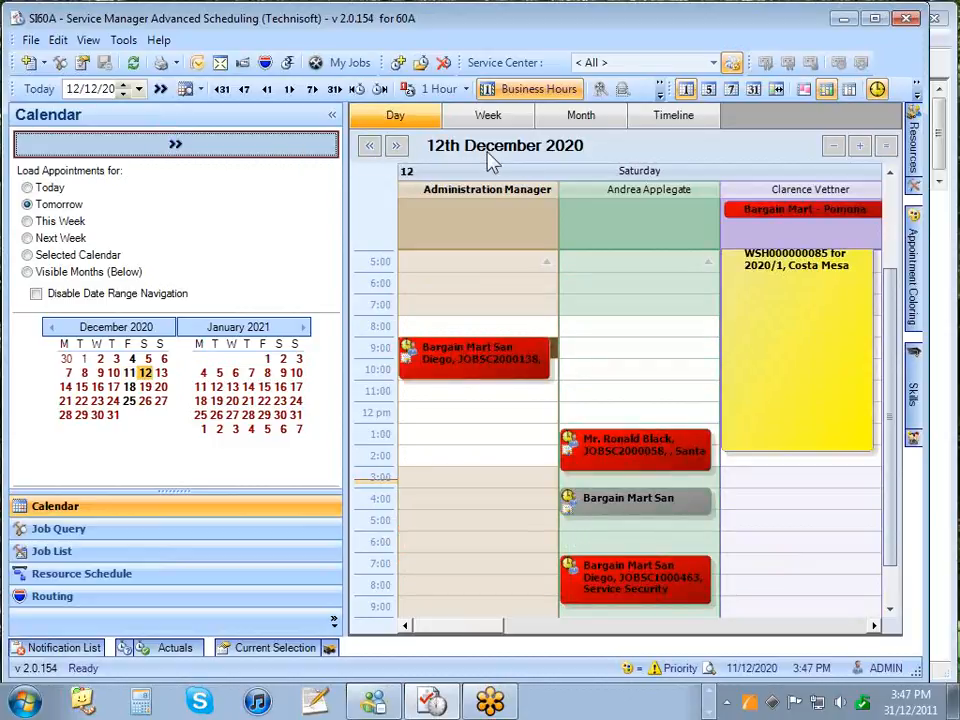
left_click(38, 187)
left_click(149, 152)
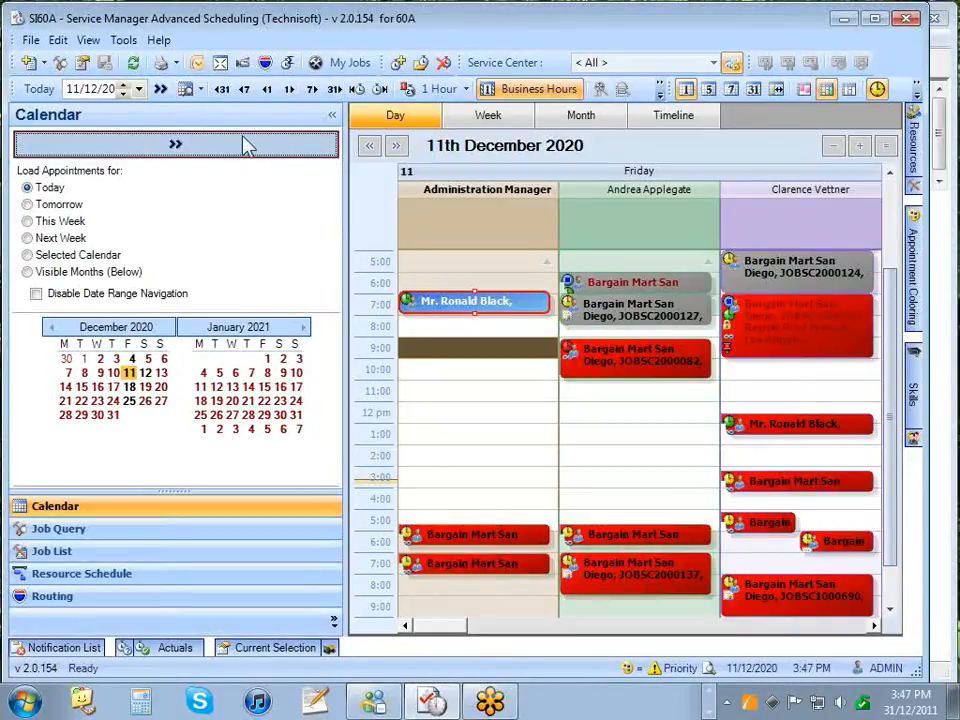
- Collapse the navigation pane and try No Grouping, Resources with Appointments Only and All Resources
left_click(330, 121)
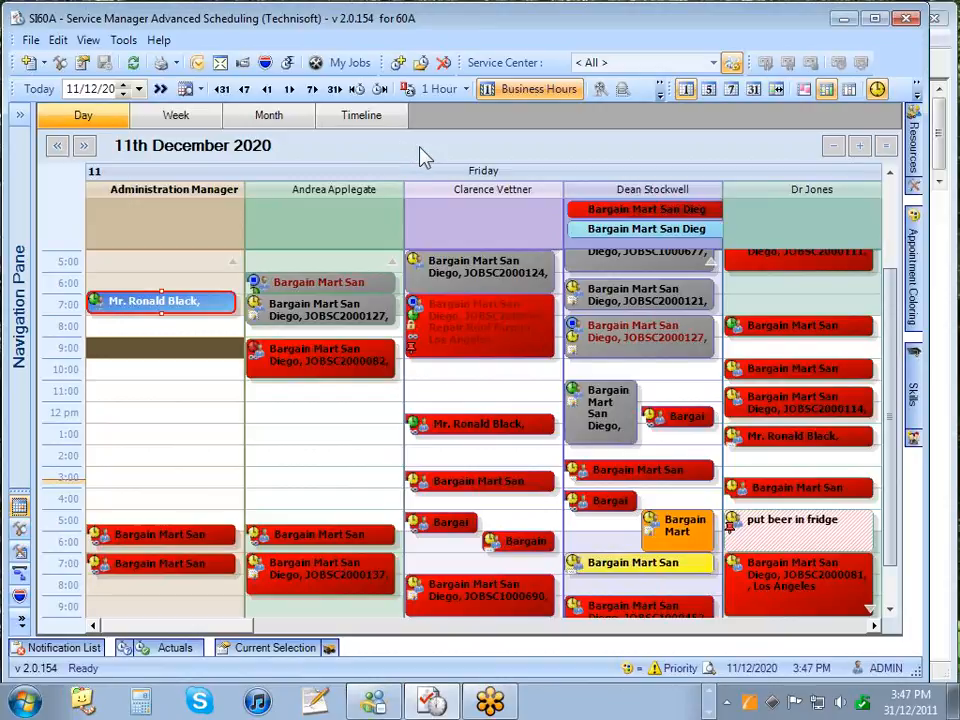
left_click(805, 89)
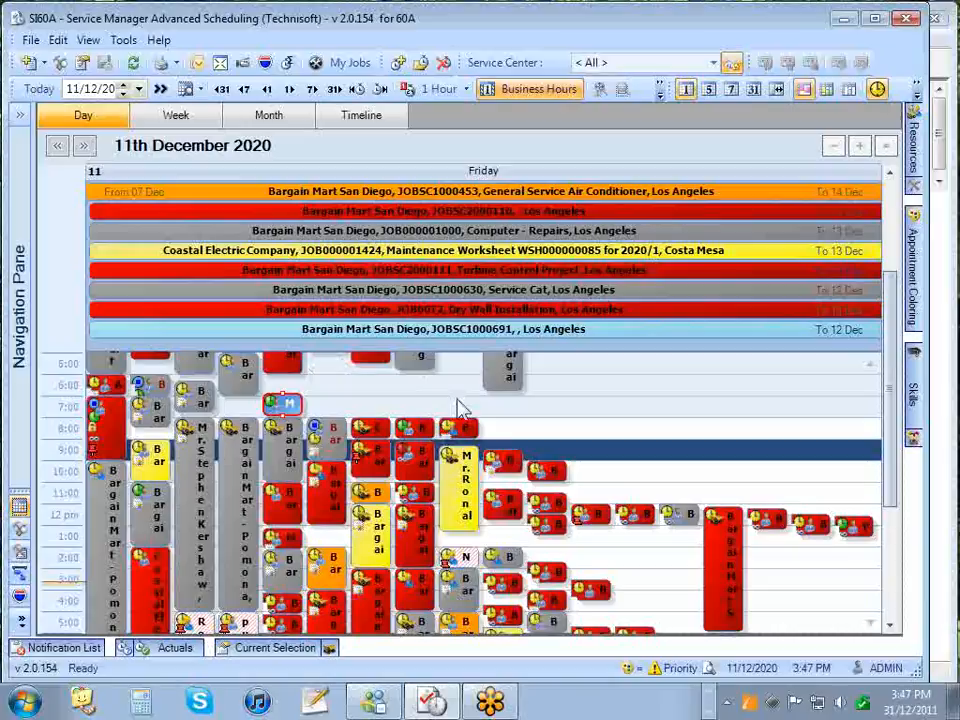
left_click(825, 91)
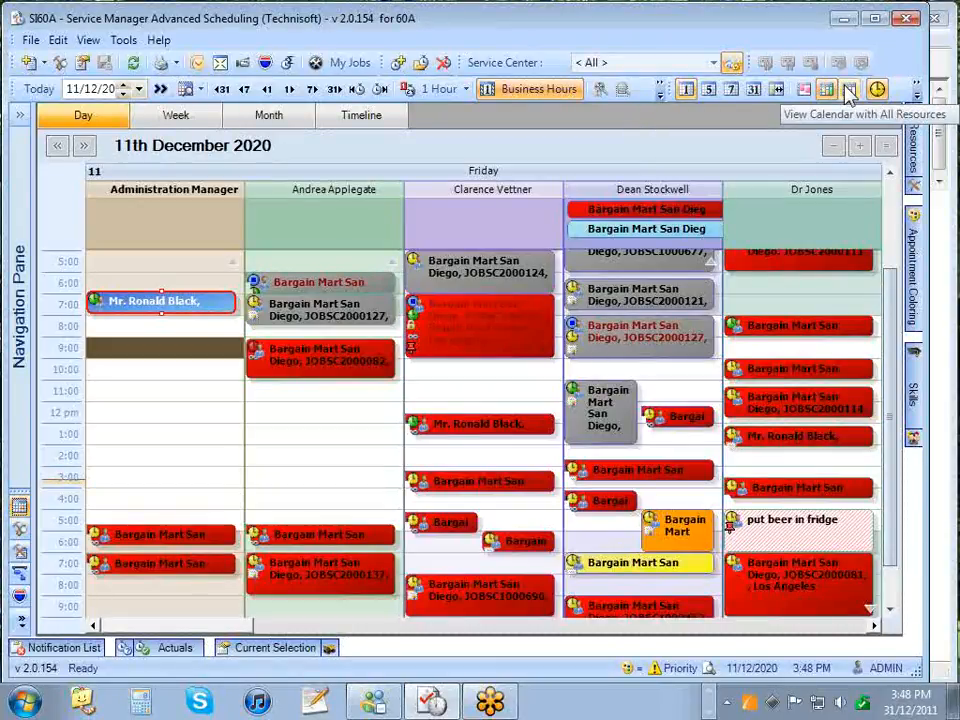
left_click(848, 90)
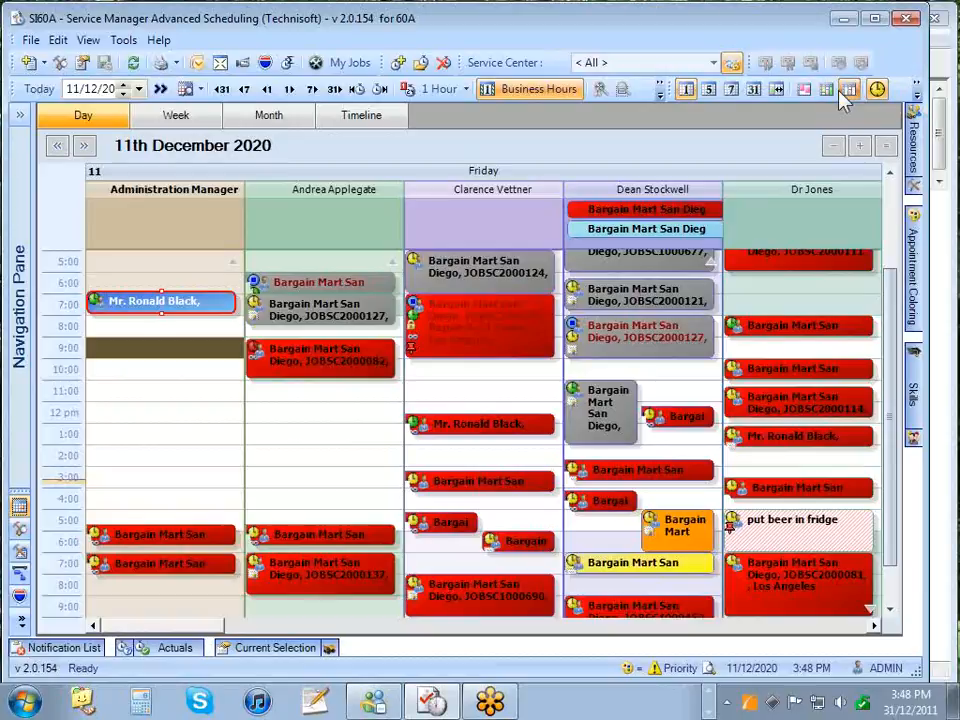
left_click_drag(242, 630, 448, 636)
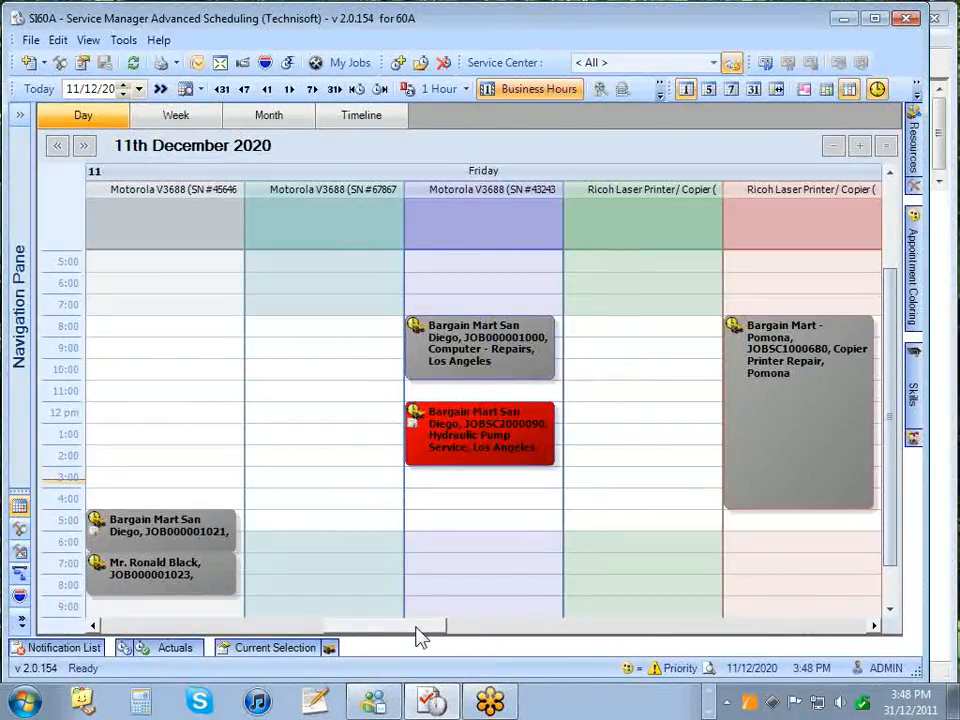
left_click_drag(425, 635, 190, 625)
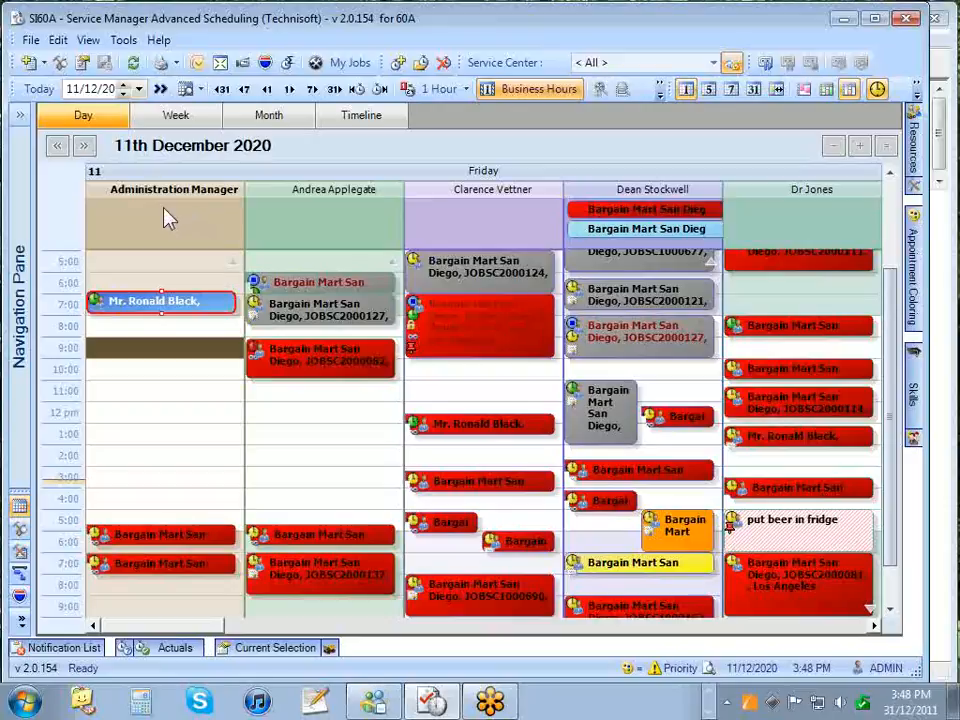
left_click_drag(214, 626, 592, 627)
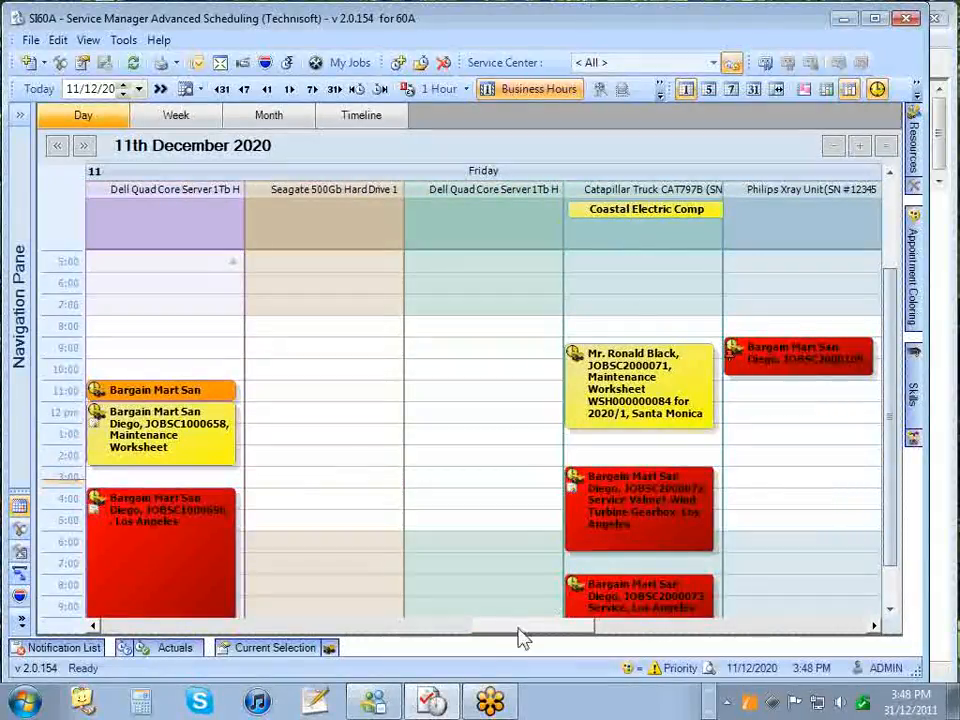
left_click_drag(489, 628, 768, 627)
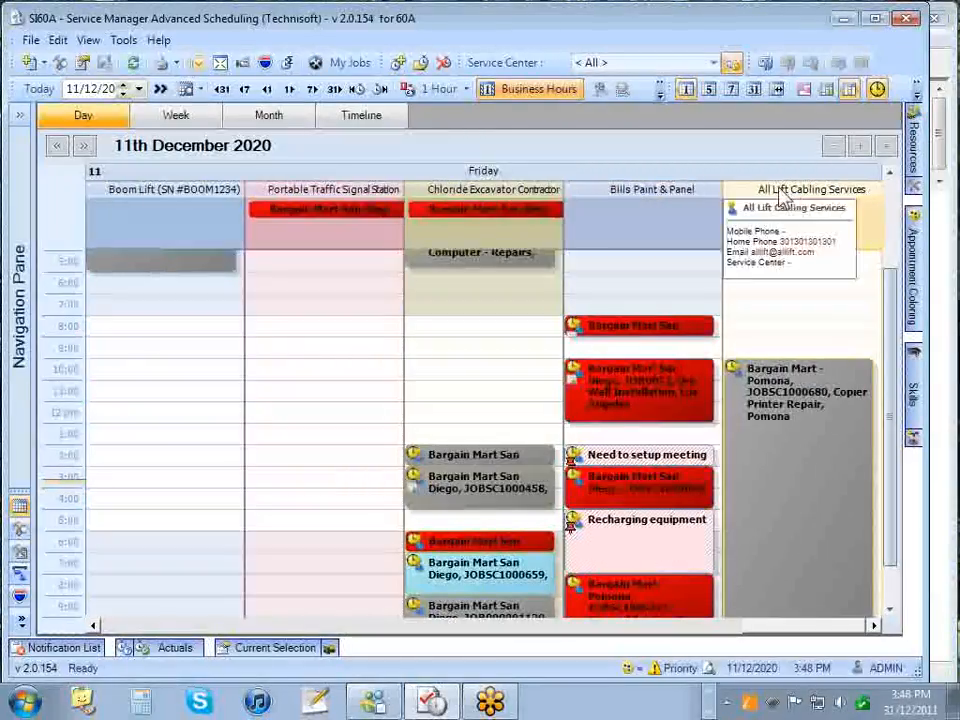
left_click_drag(793, 628, 118, 621)
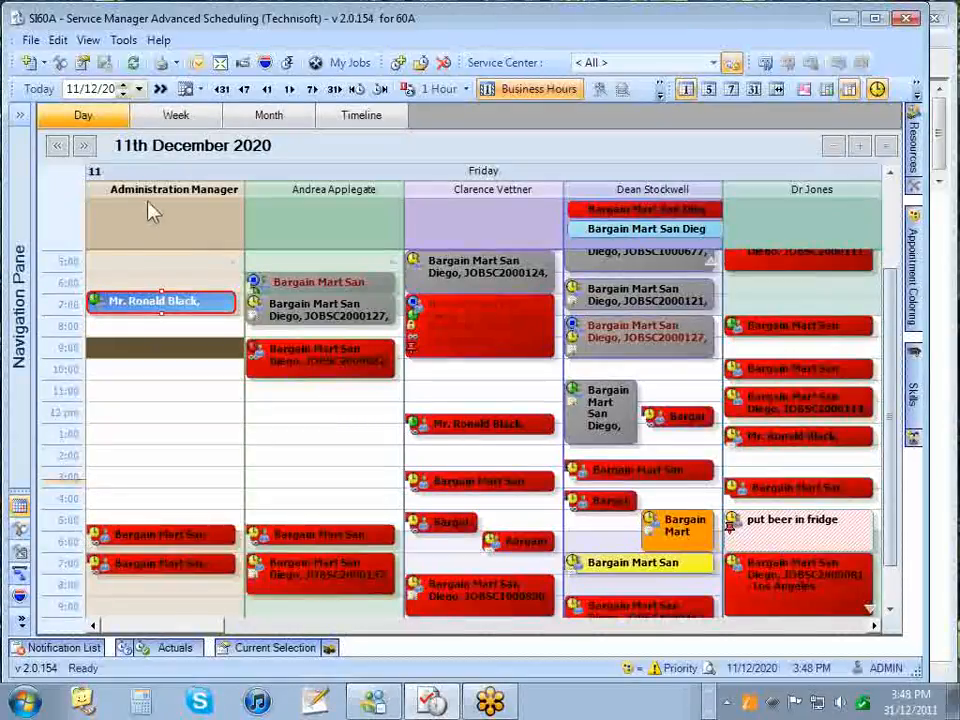
mouse_move(160, 203)
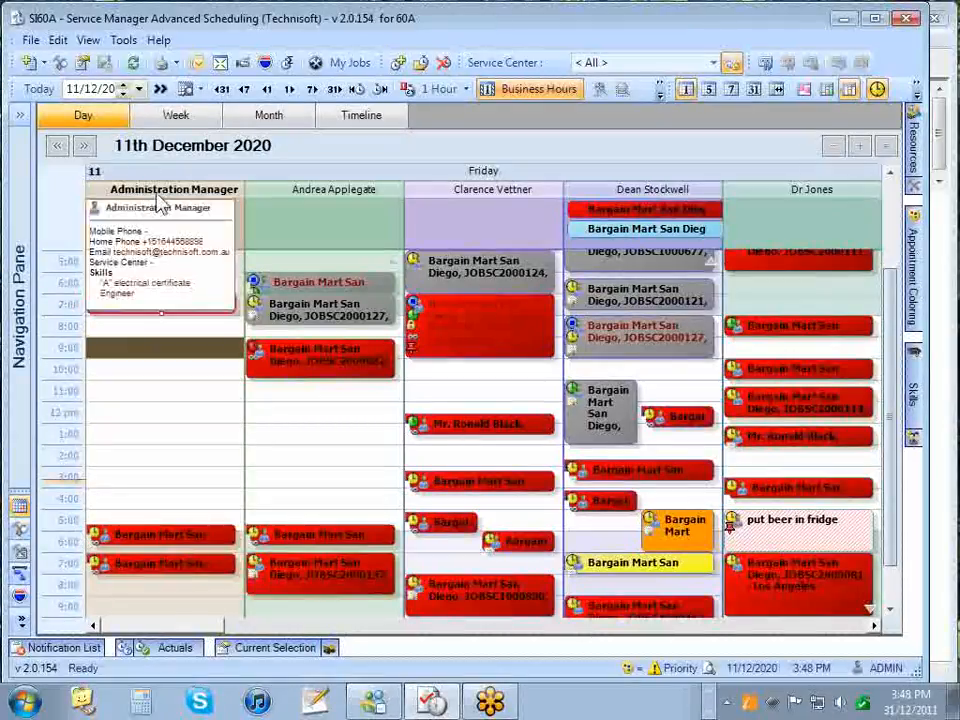
mouse_move(287, 193)
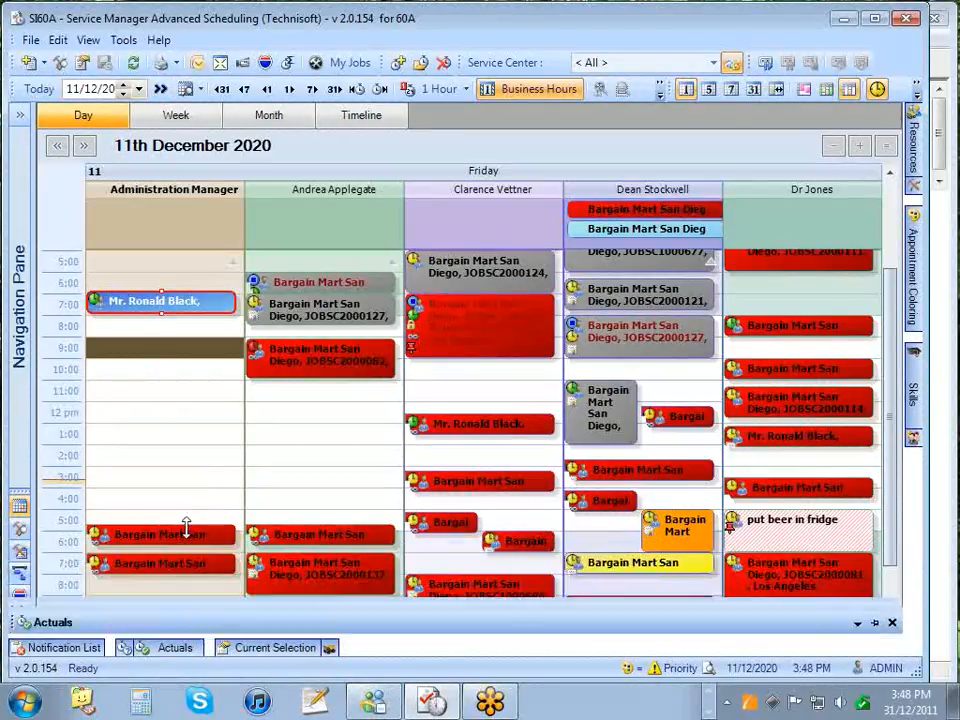
left_click_drag(189, 628, 585, 622)
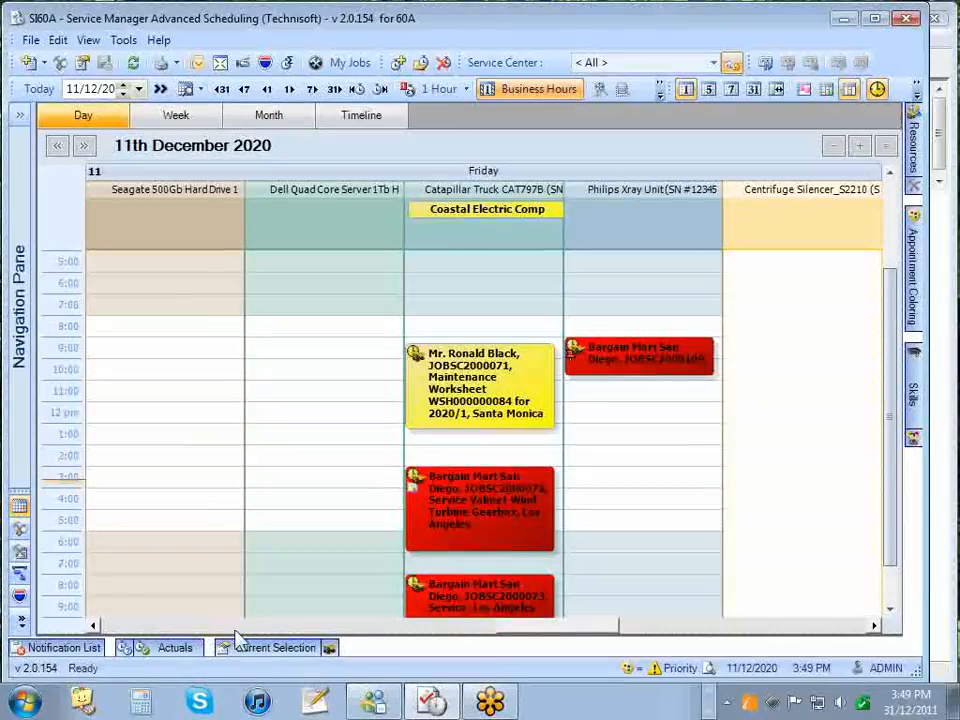
left_click_drag(547, 637, 793, 636)
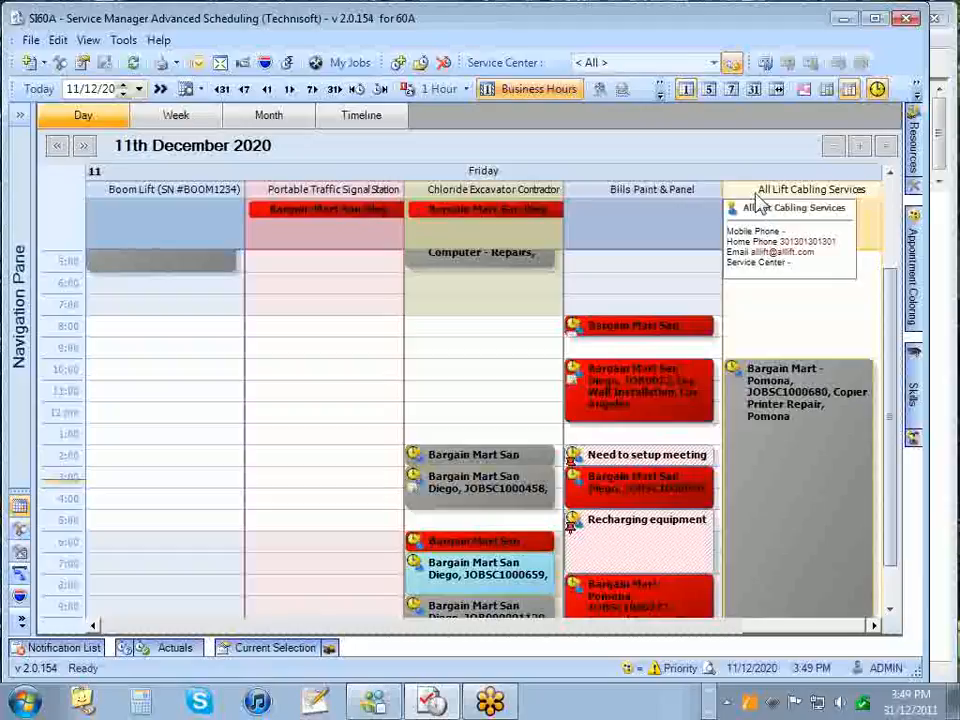
left_click_drag(765, 630, 129, 634)
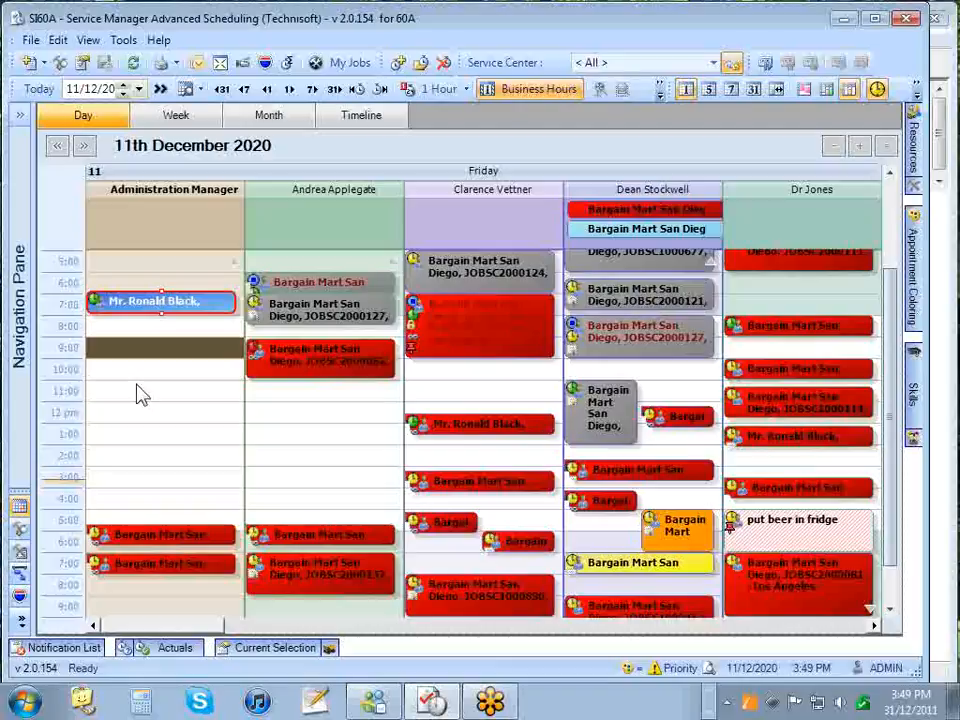
- Preview an appointment's details, then bring up Tools > Options on its General settings
left_click_drag(154, 311, 155, 312)
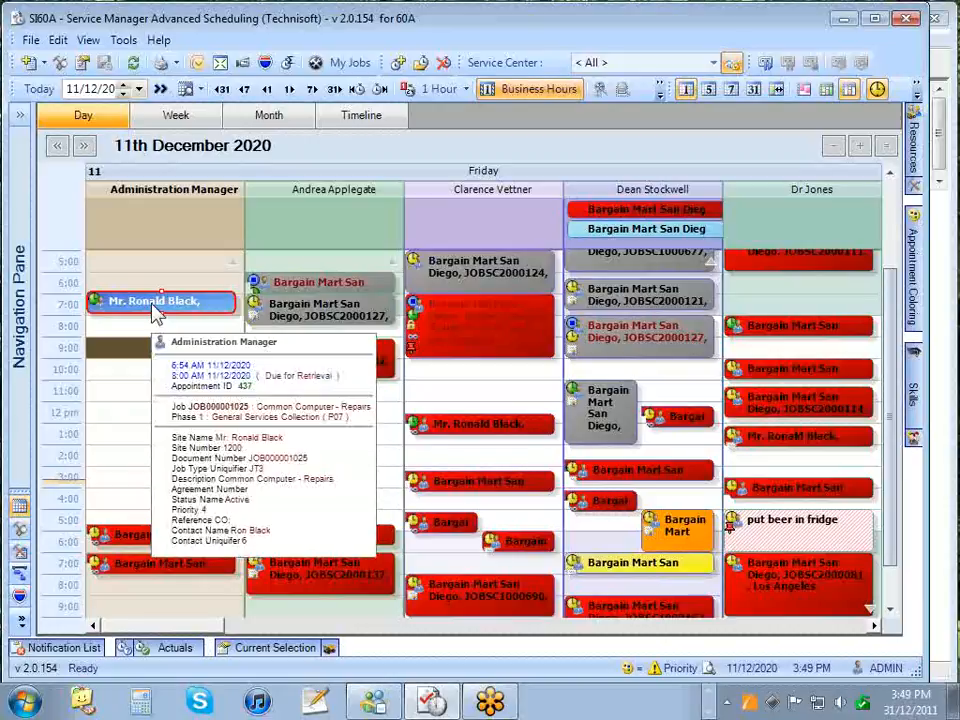
left_click(123, 40)
left_click(150, 61)
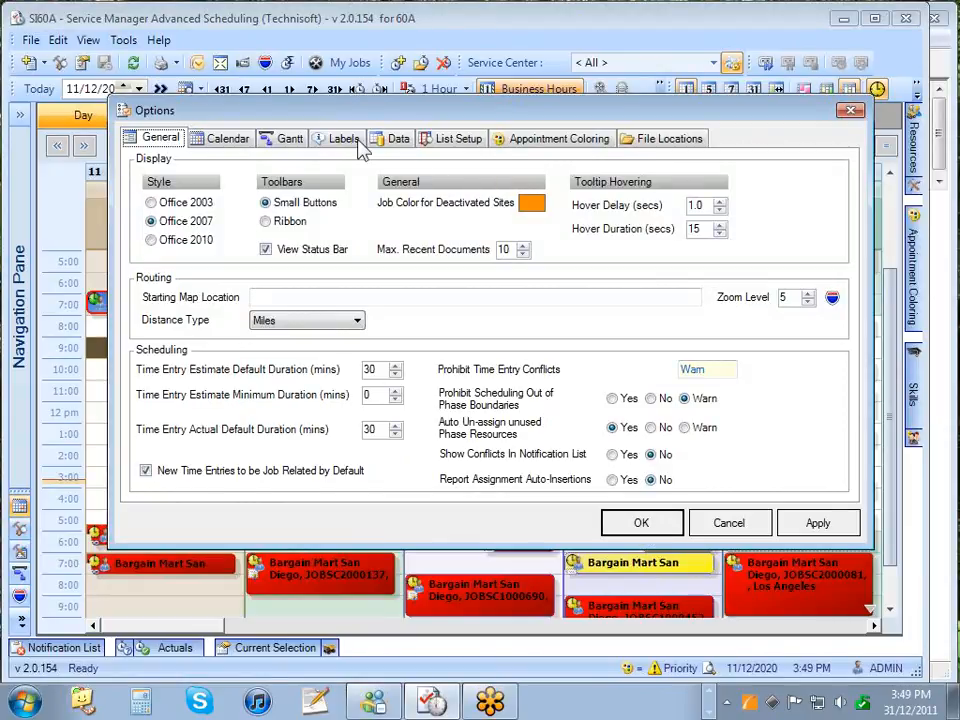
- Add and then remove {ContactName} in the Labels tab's Time Entry Label Format, and cancel Options
left_click(343, 140)
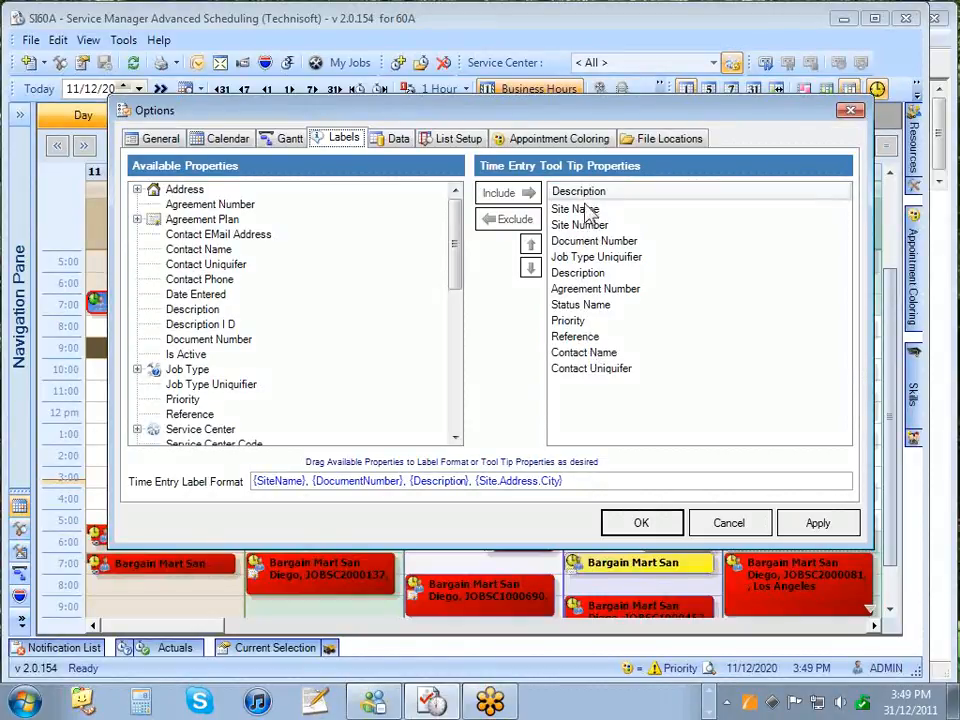
left_click(238, 236)
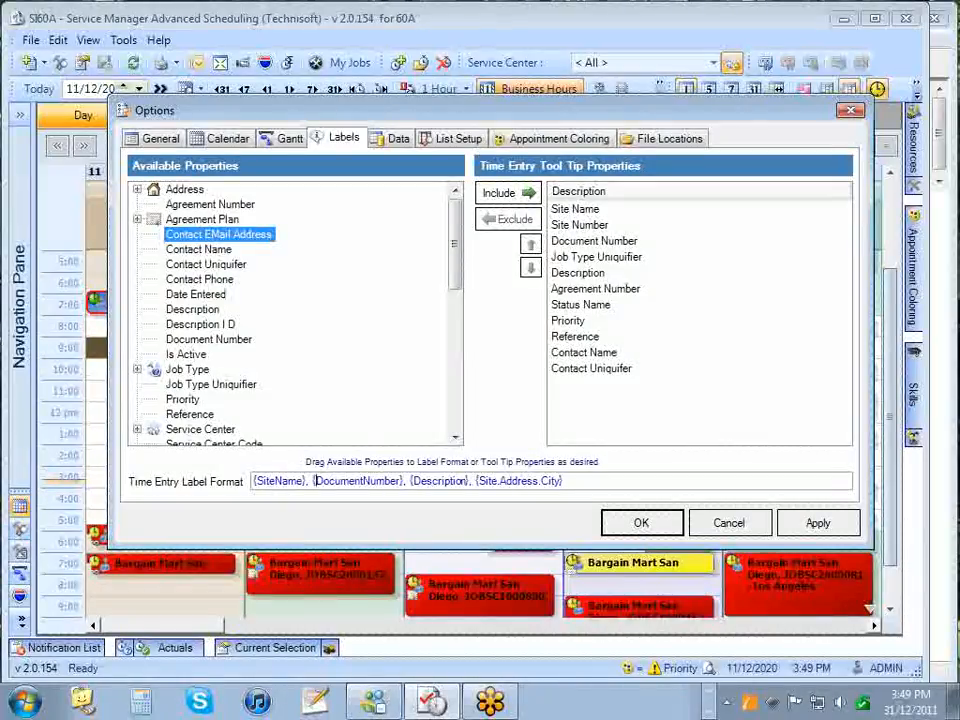
left_click(214, 249)
left_click_drag(212, 254, 630, 487)
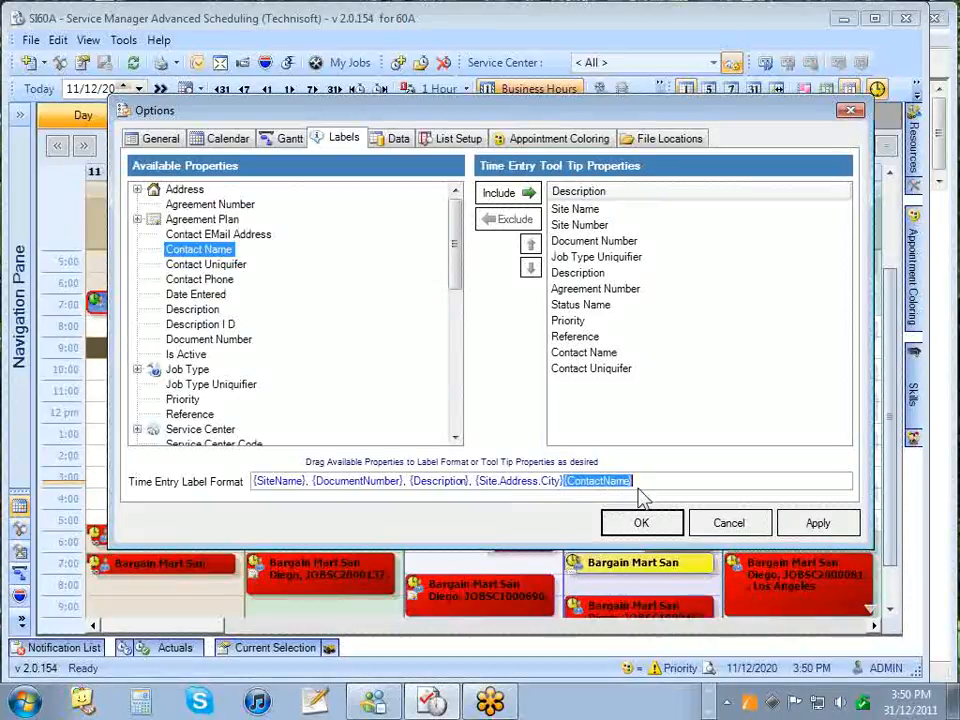
key("Delete")
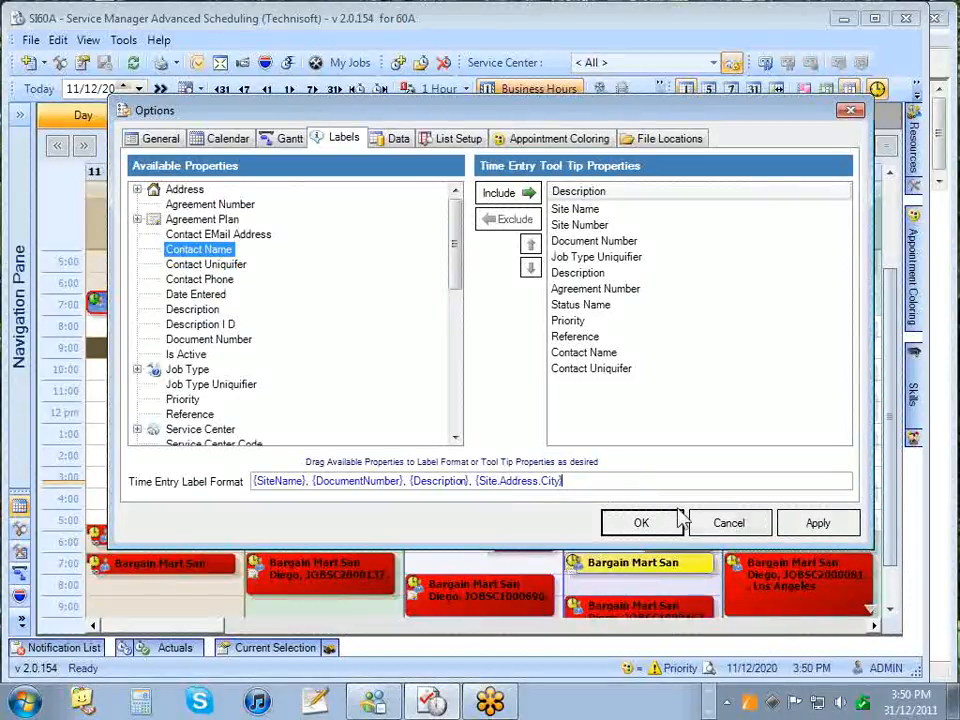
left_click(729, 522)
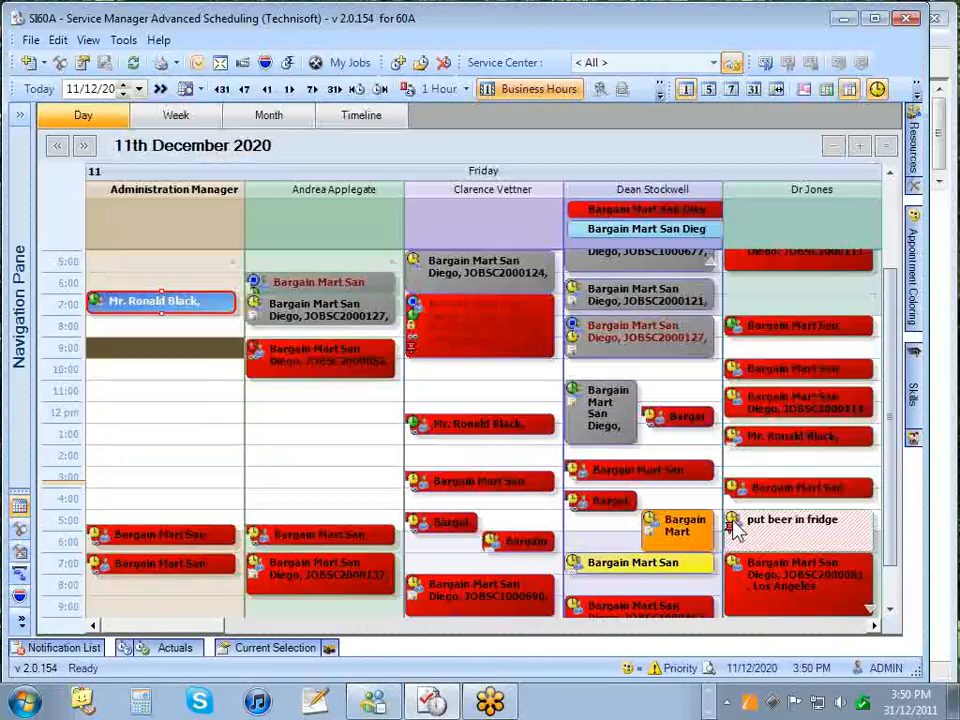
mouse_move(735, 530)
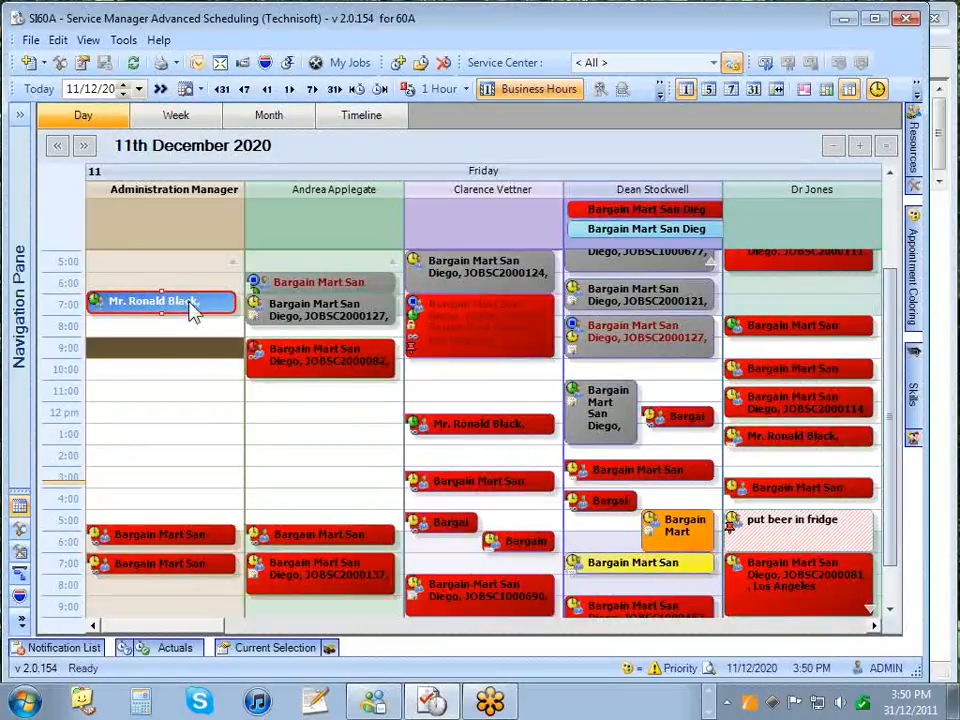
right_click(194, 338)
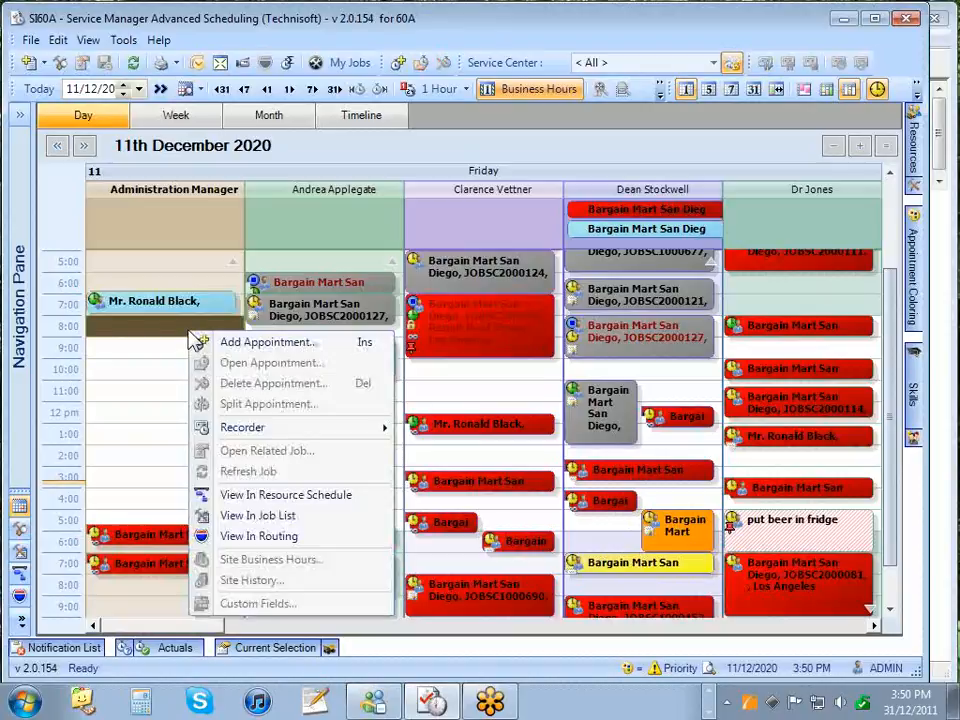
left_click(152, 306)
right_click(152, 306)
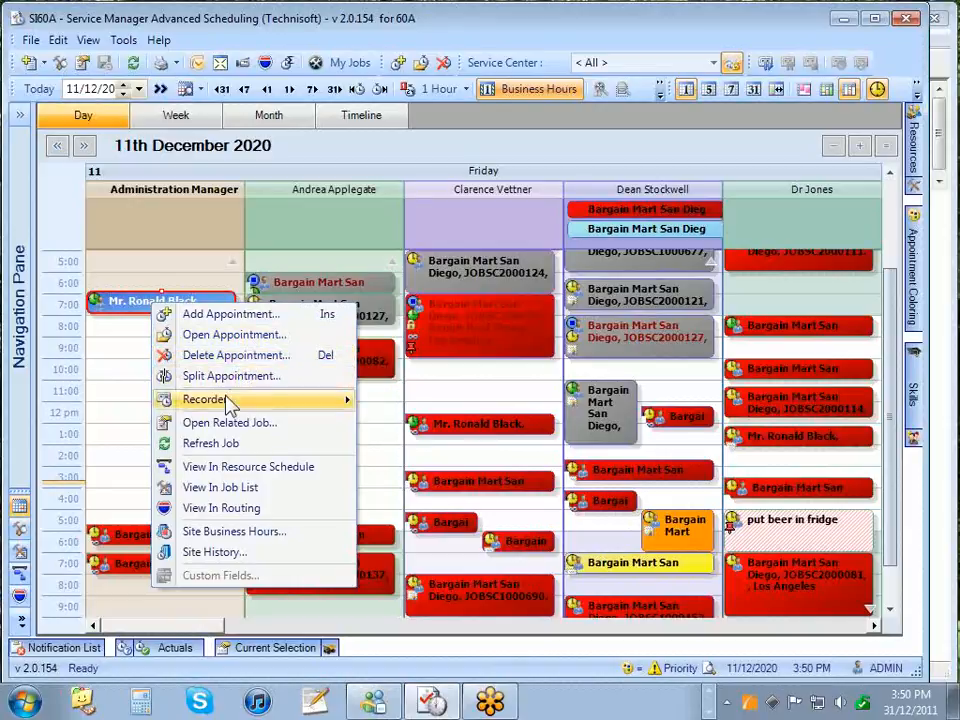
mouse_move(227, 410)
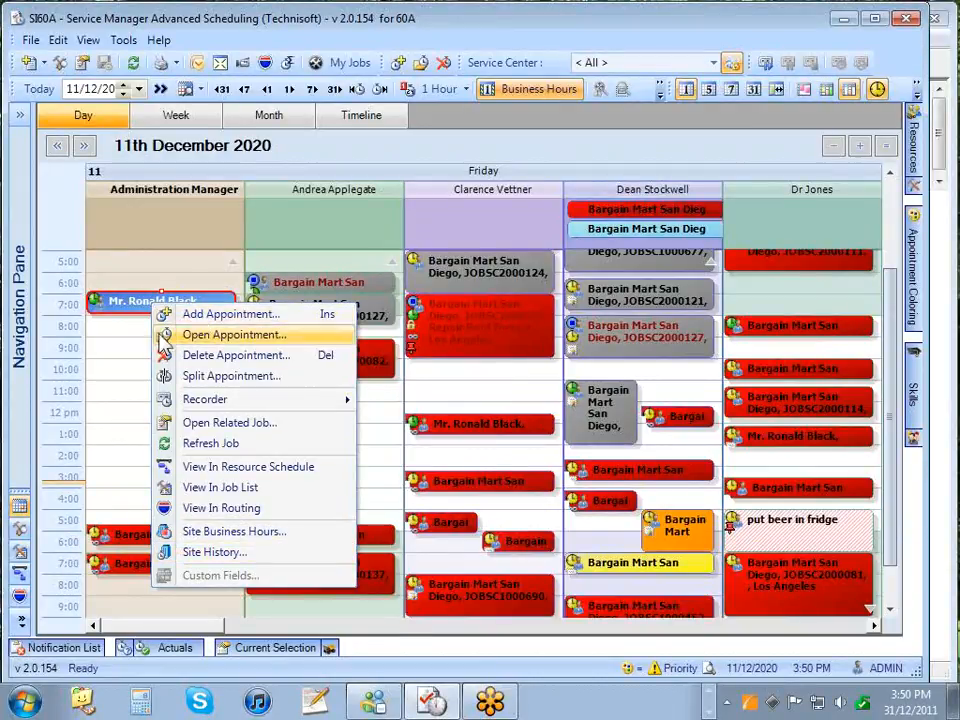
left_click(137, 333)
left_click(137, 332)
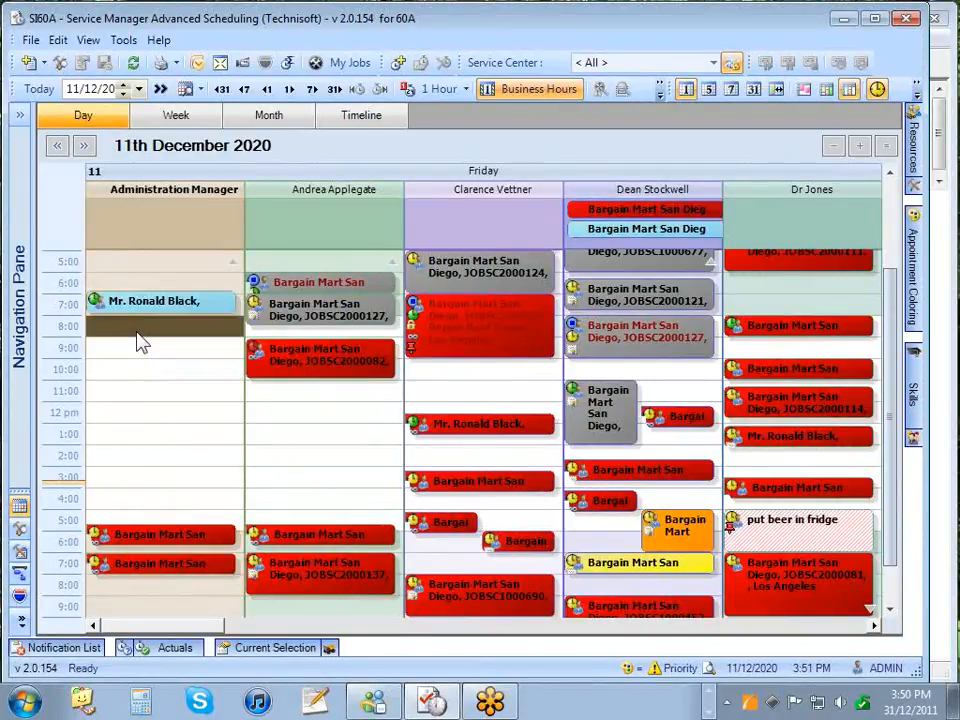
left_click(130, 345)
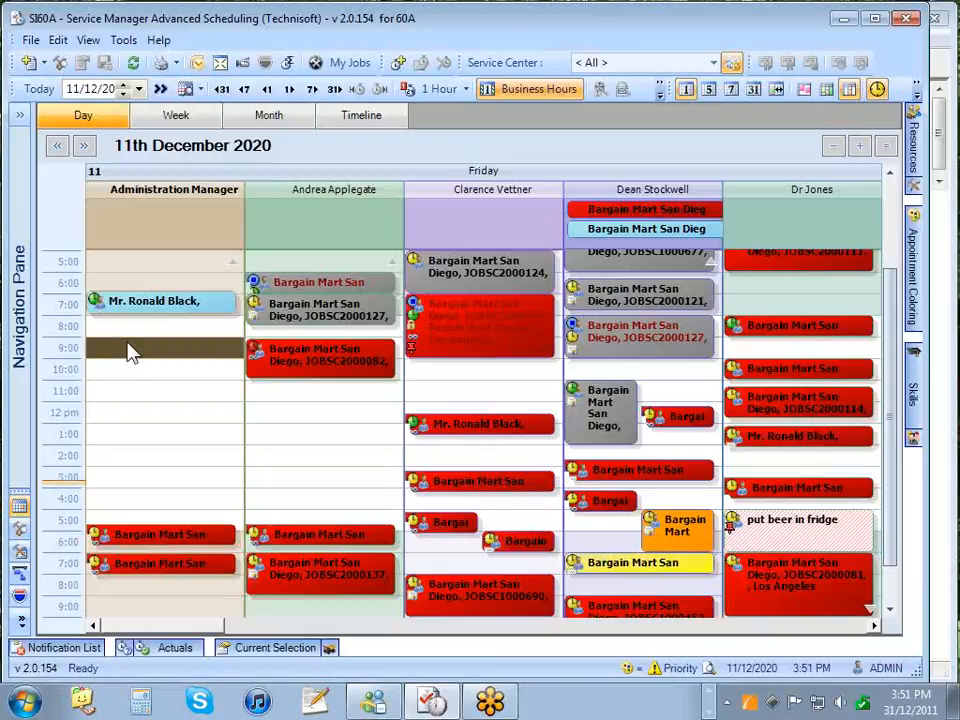
- Select 9:00–10:00 in the Administration Manager column and start a new appointment there
mouse_move(128, 353)
left_mouse_down()
mouse_move(137, 382)
mouse_move(127, 360)
left_mouse_up()
right_click(128, 358)
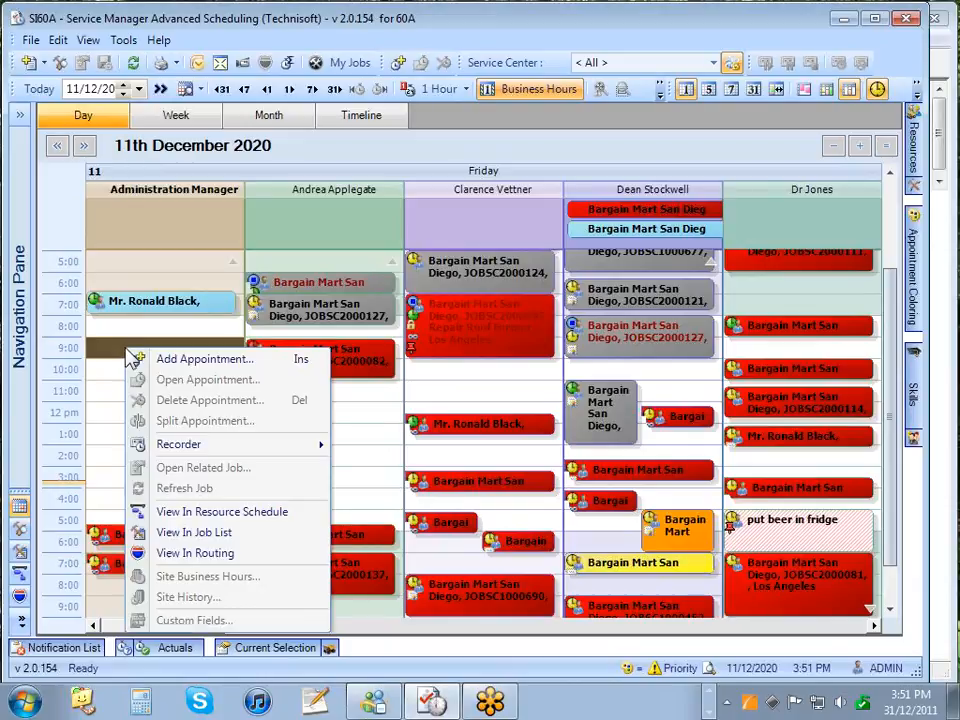
left_click(180, 360)
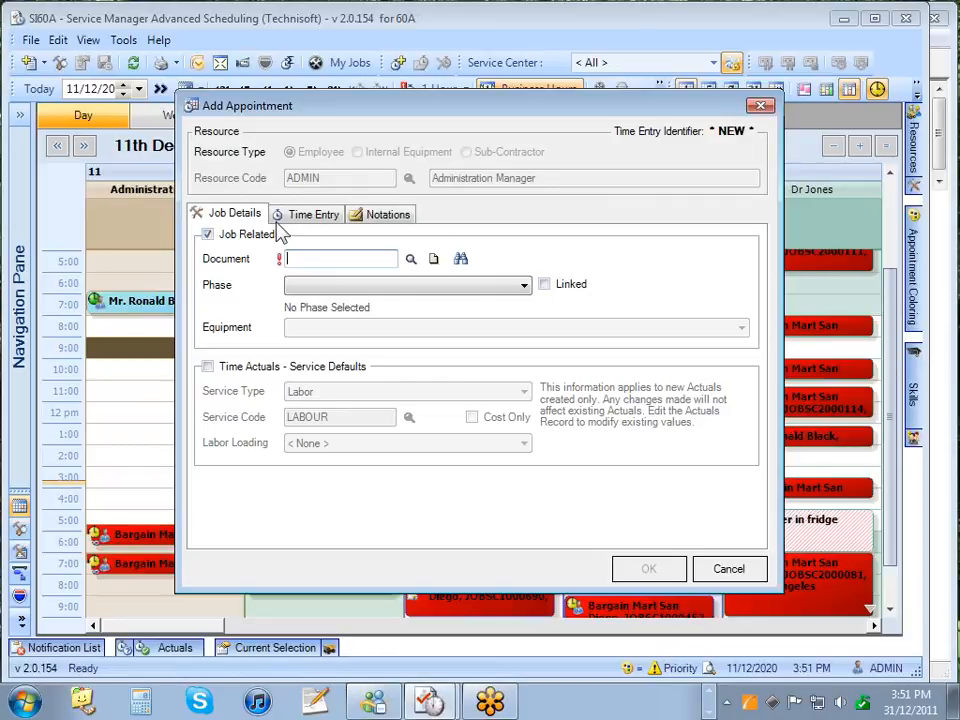
- Untick Job Related, add the notation 'Gone fishing', and save the appointment
left_click(207, 236)
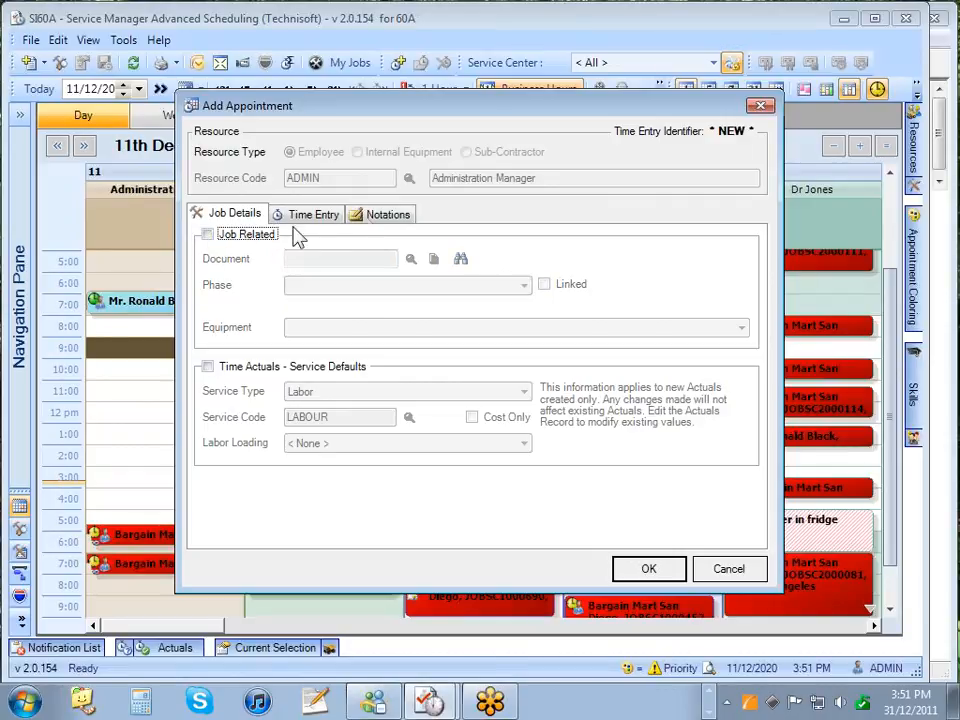
left_click(373, 215)
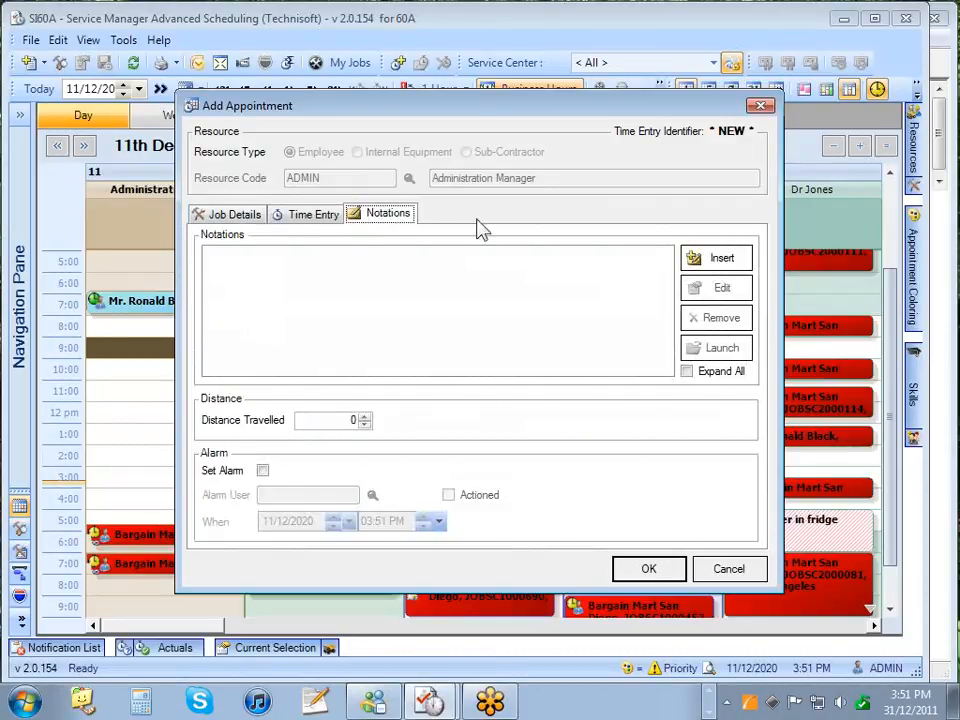
left_click(733, 260)
type("Gone fishing")
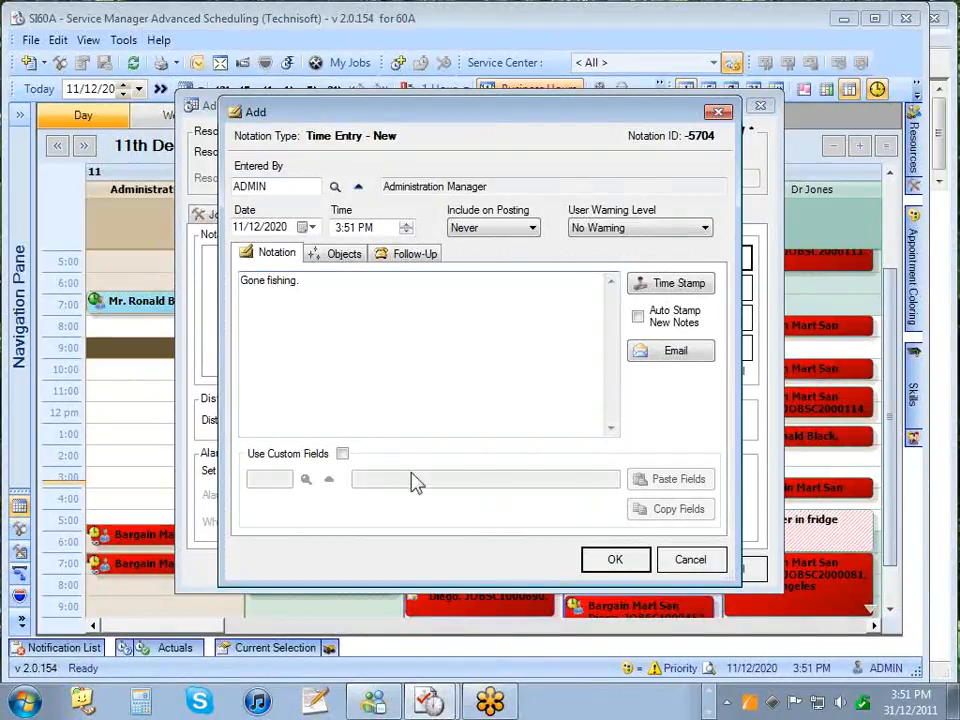
left_click(614, 560)
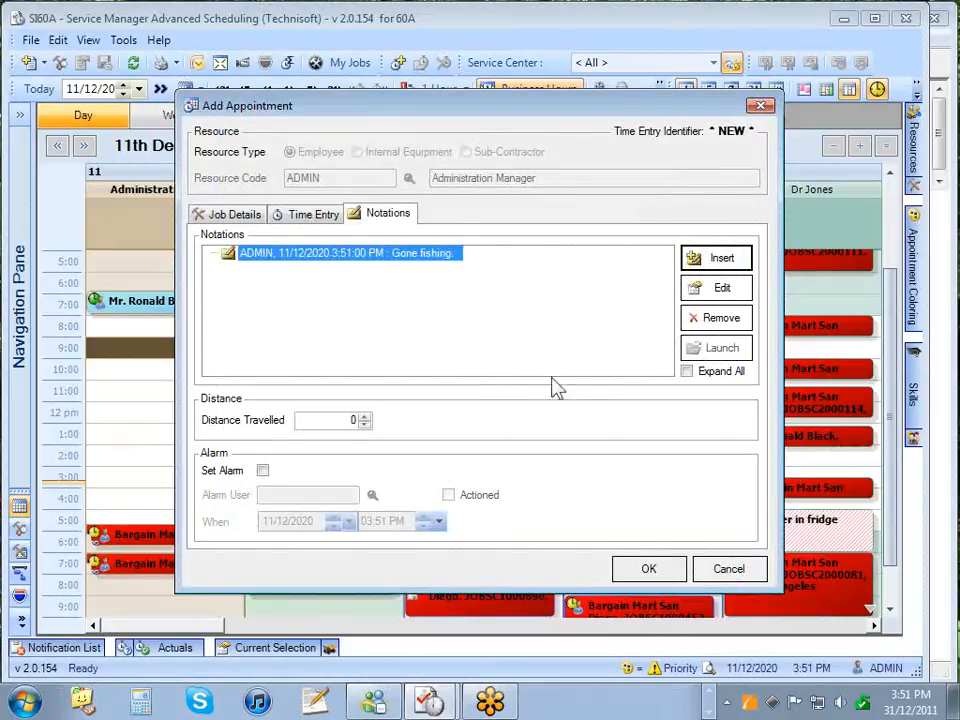
left_click(640, 569)
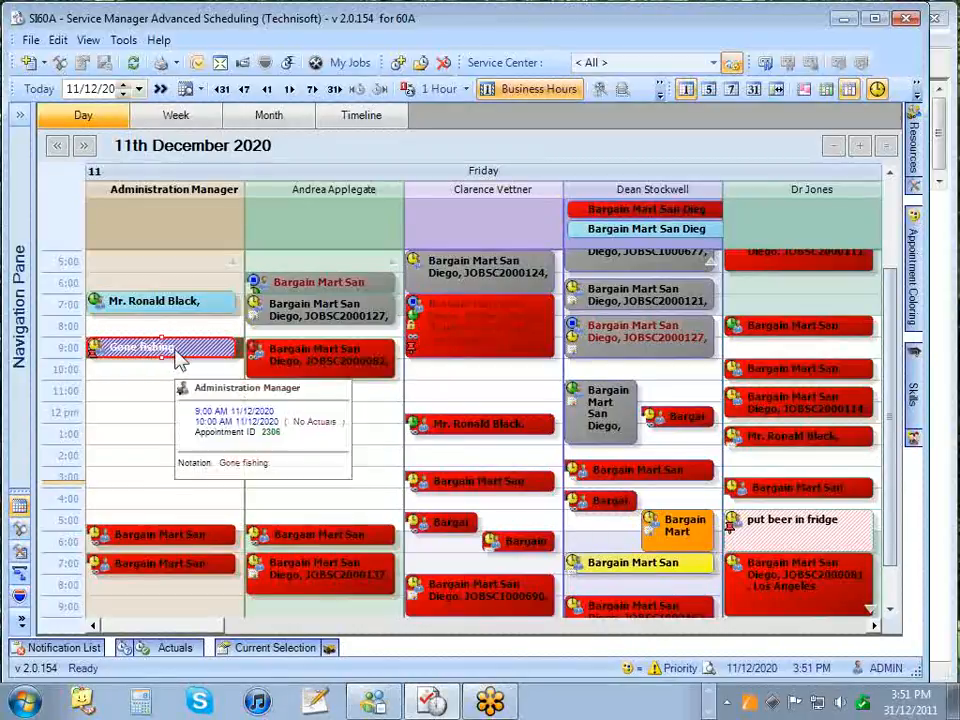
left_click(155, 398)
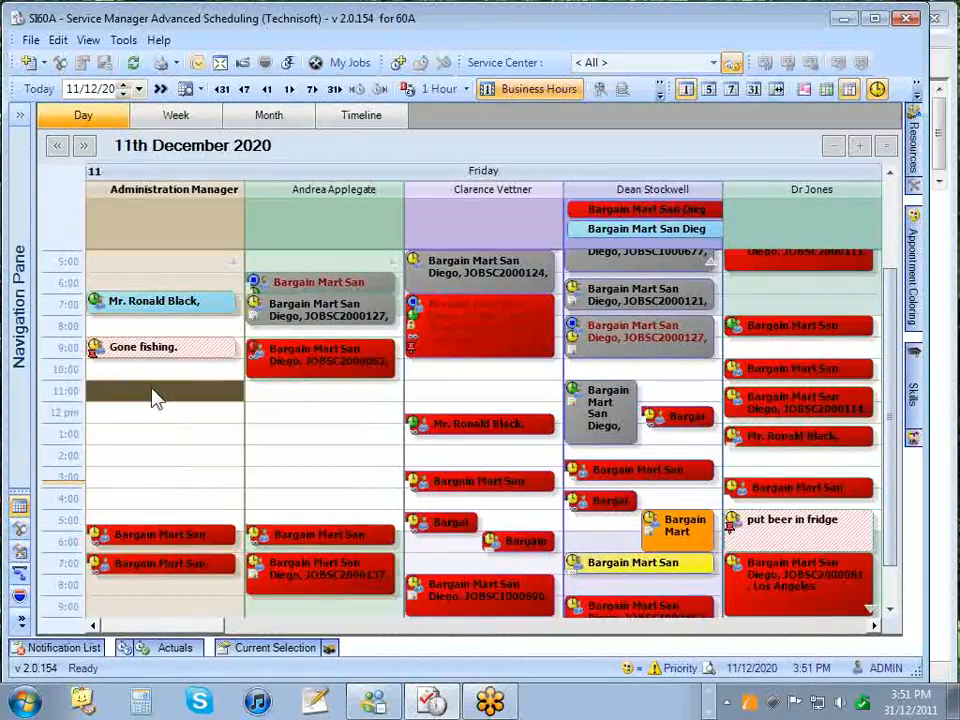
left_click(304, 418)
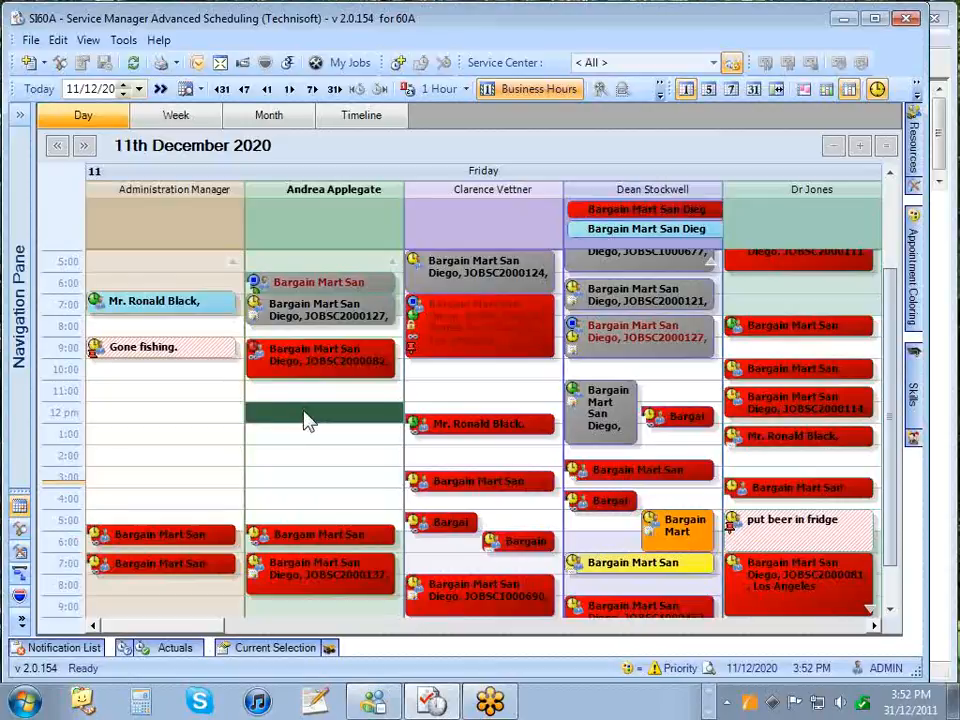
left_click_drag(304, 418, 309, 428)
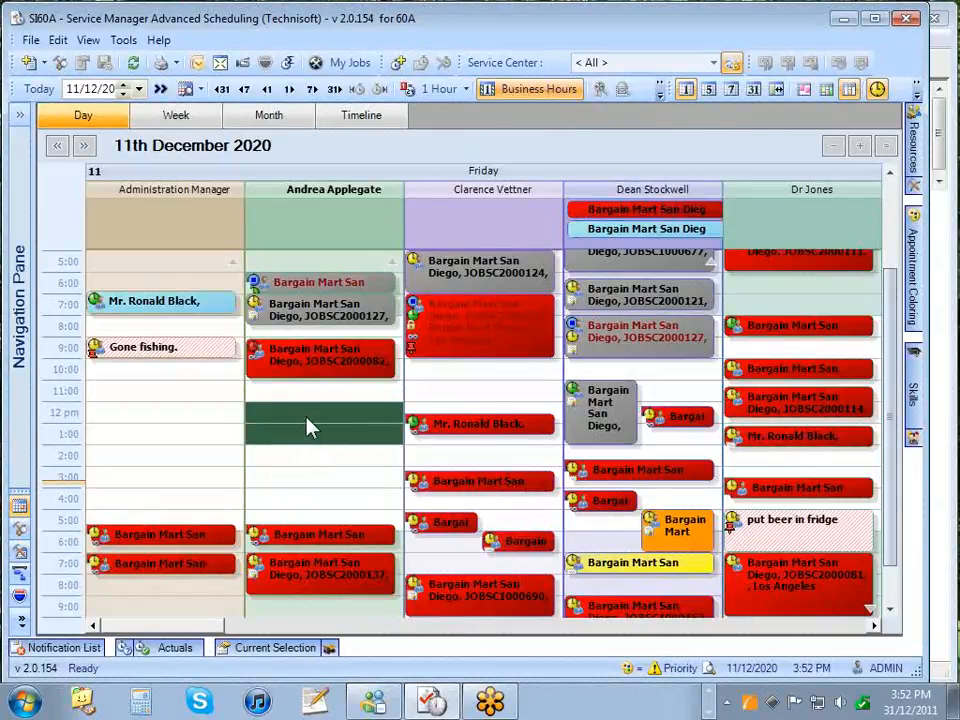
right_click(307, 426)
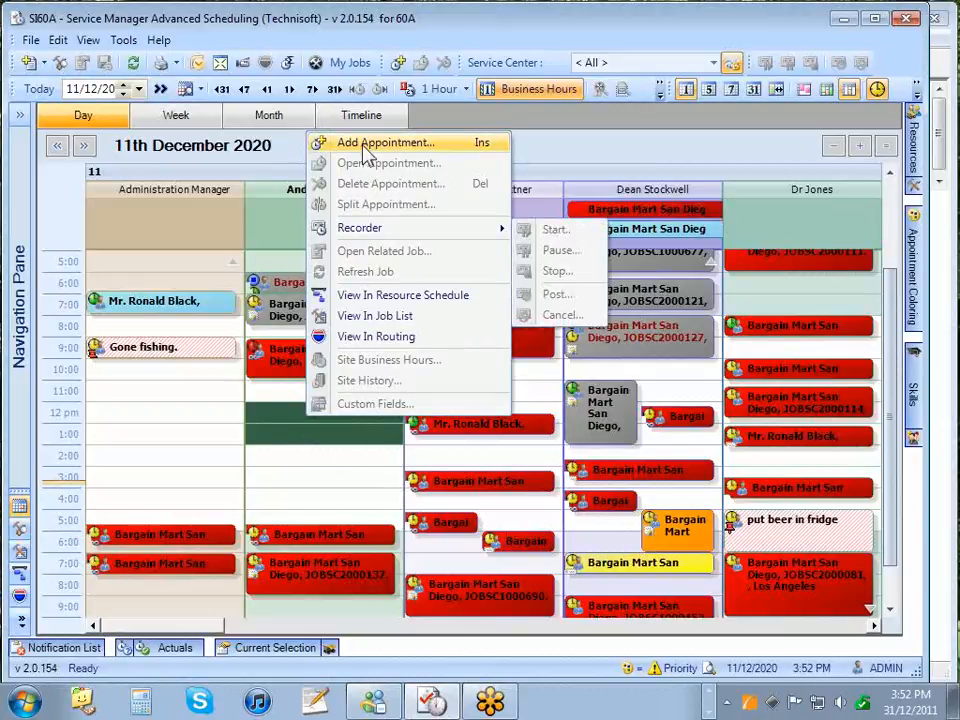
left_click(410, 150)
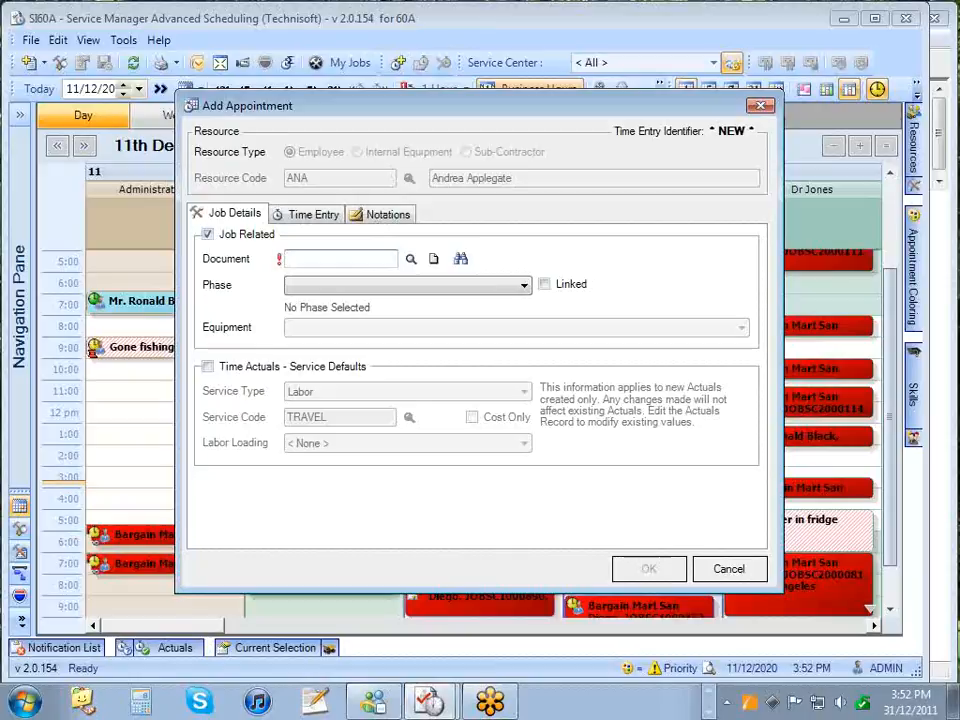
left_click(410, 259)
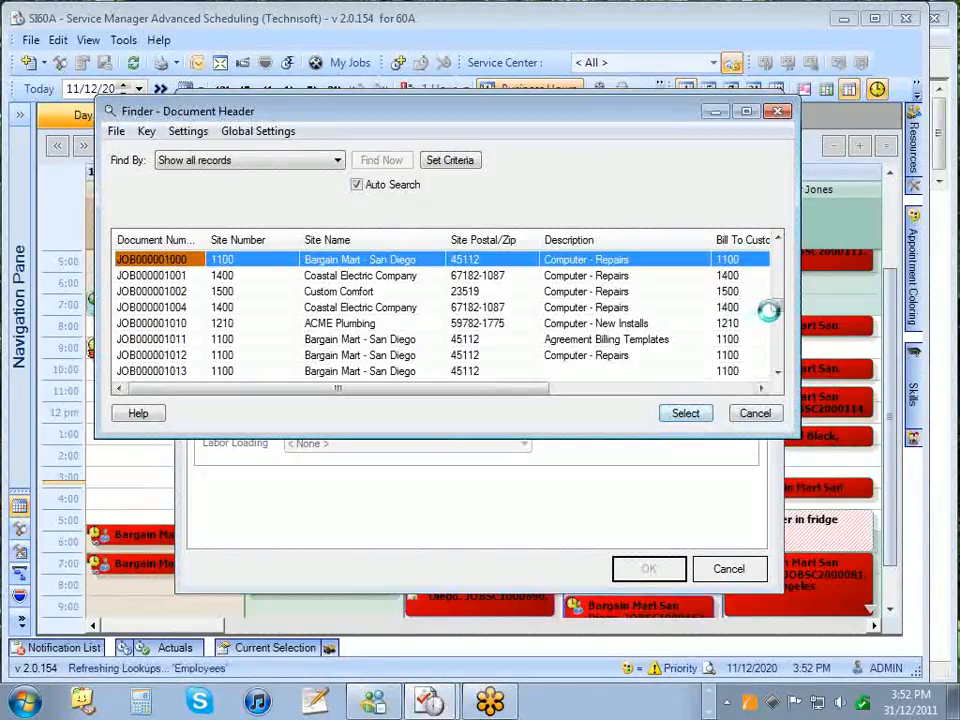
left_click_drag(780, 306, 775, 361)
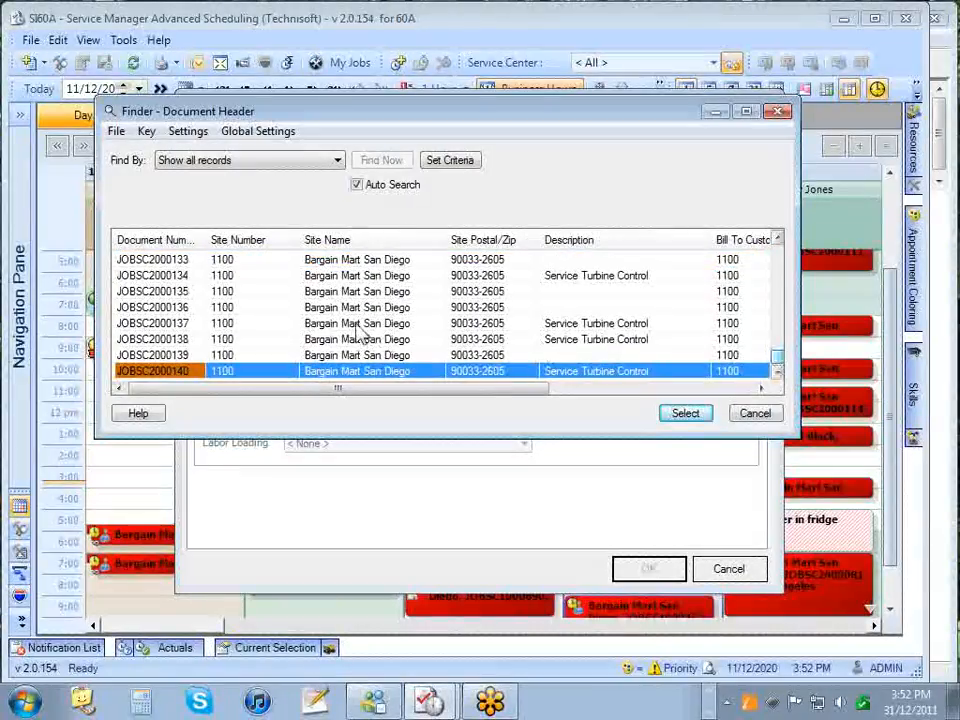
left_click(270, 326)
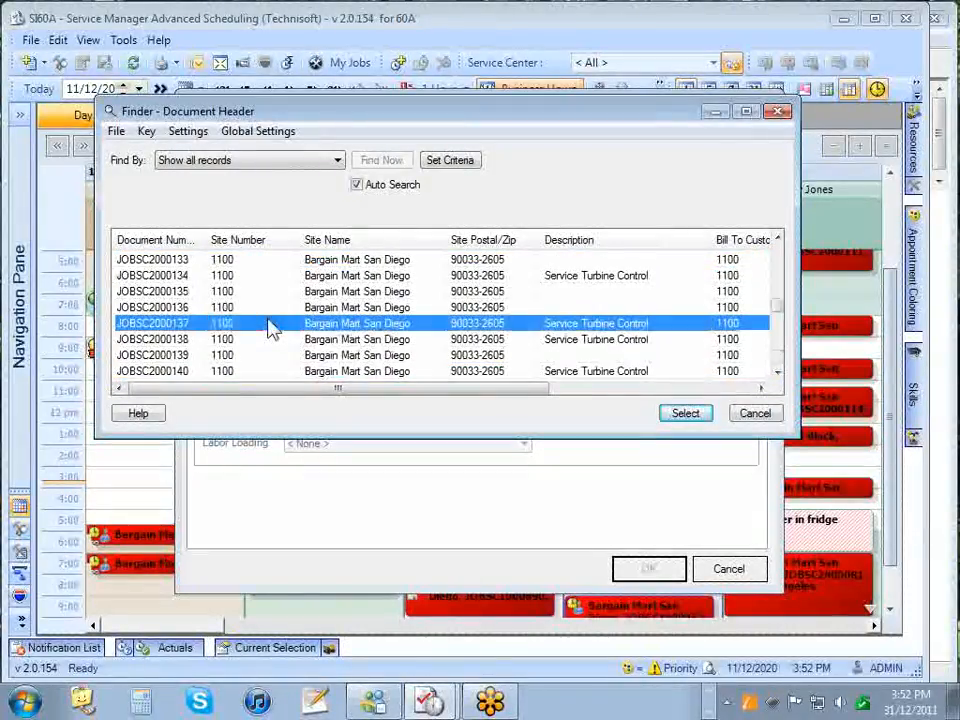
double_click(270, 326)
left_click(345, 331)
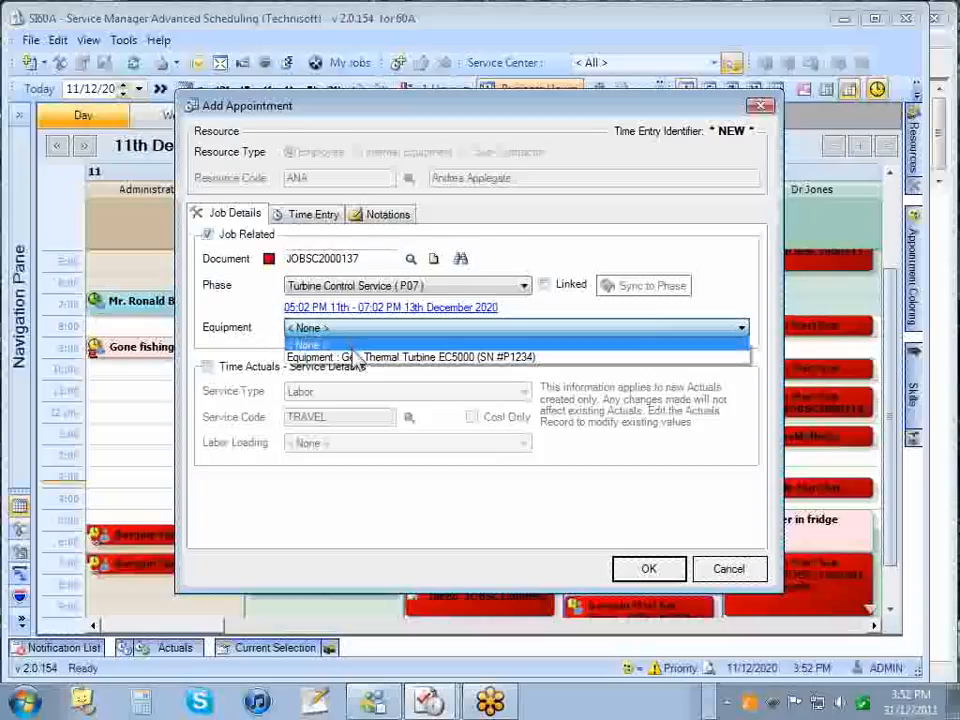
left_click(355, 357)
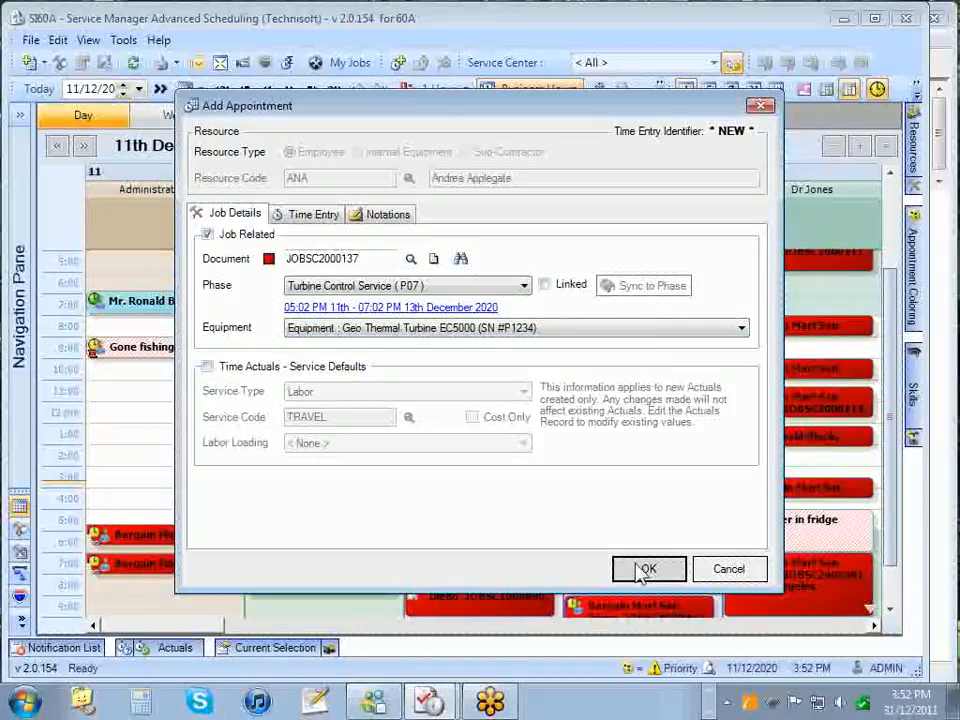
left_click(325, 218)
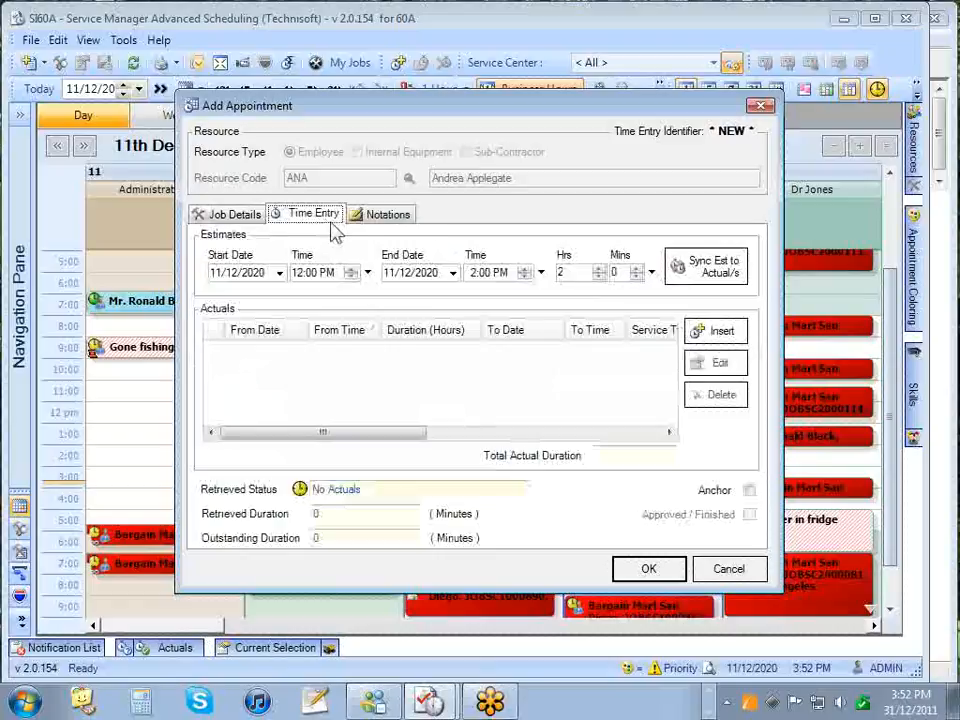
left_click_drag(568, 272, 508, 274)
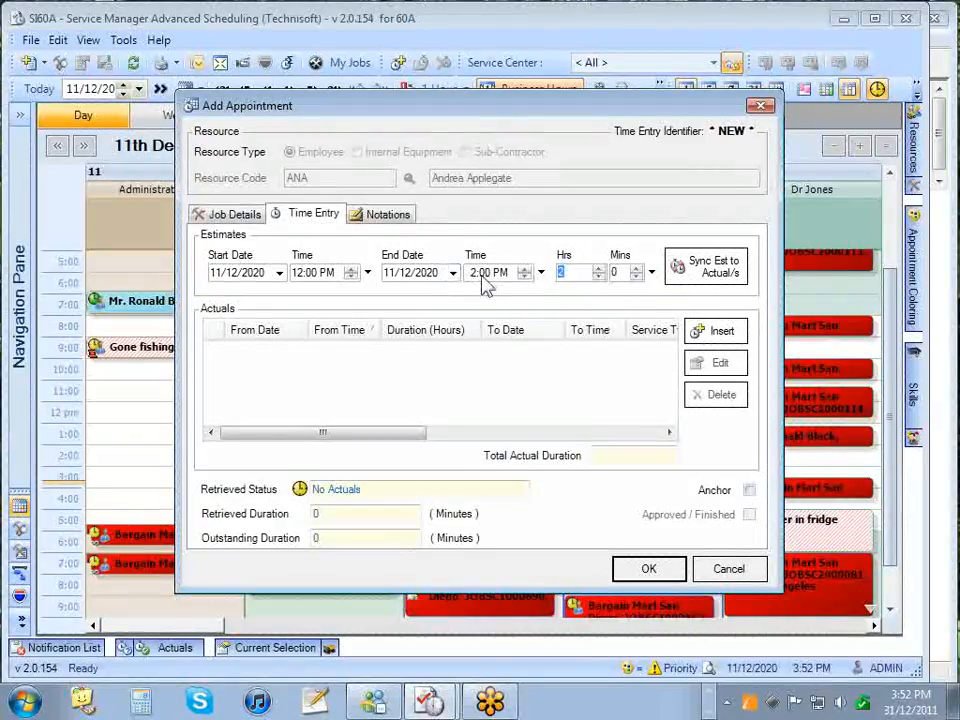
left_click(392, 214)
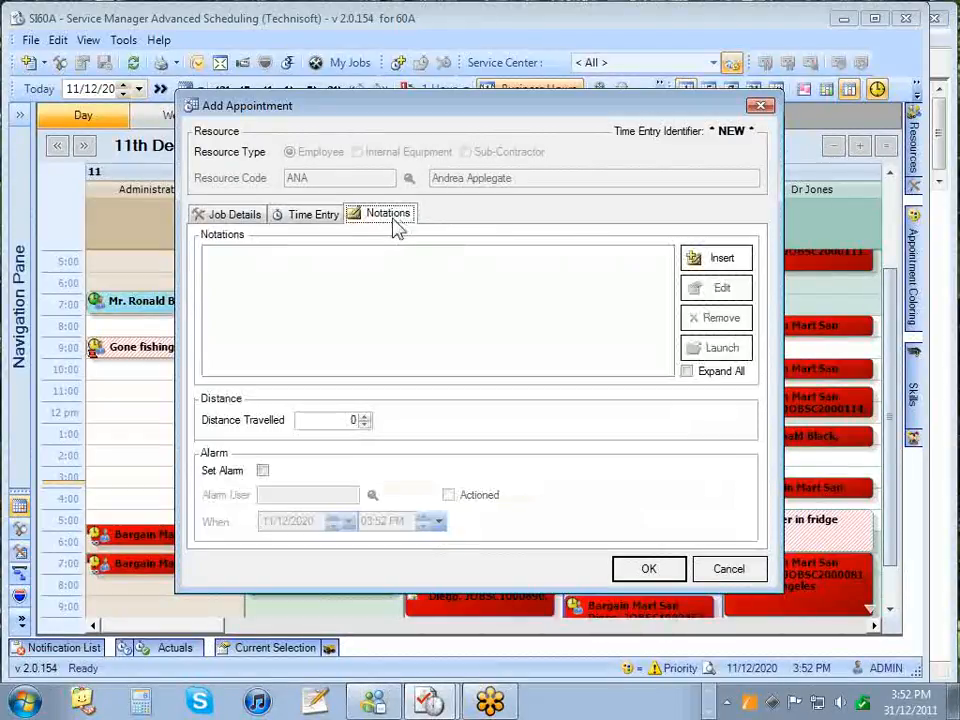
left_click(250, 220)
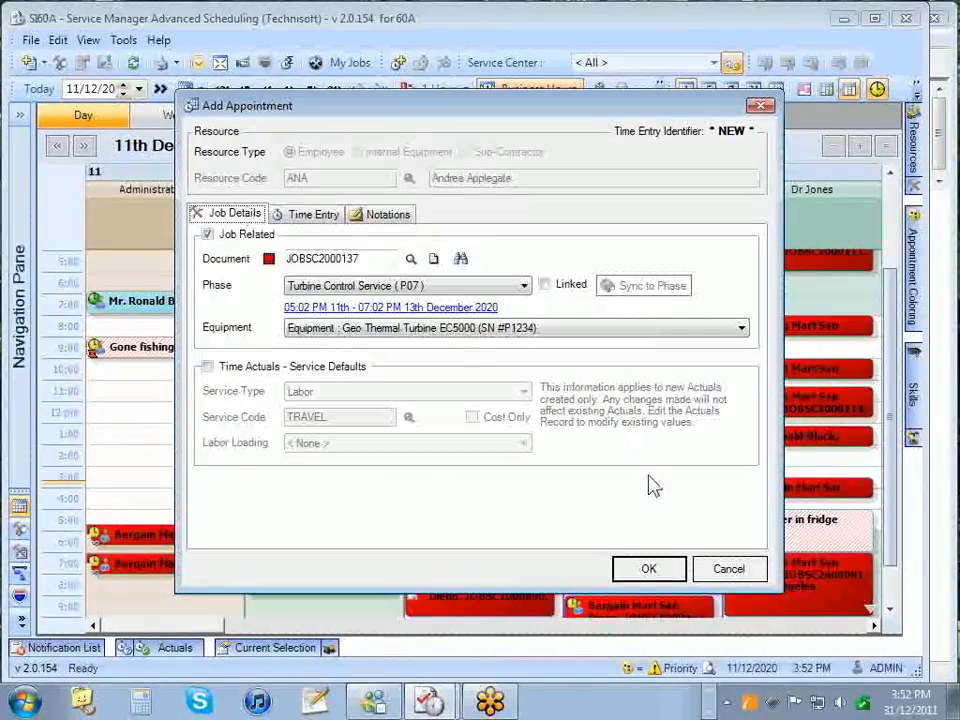
left_click(648, 569)
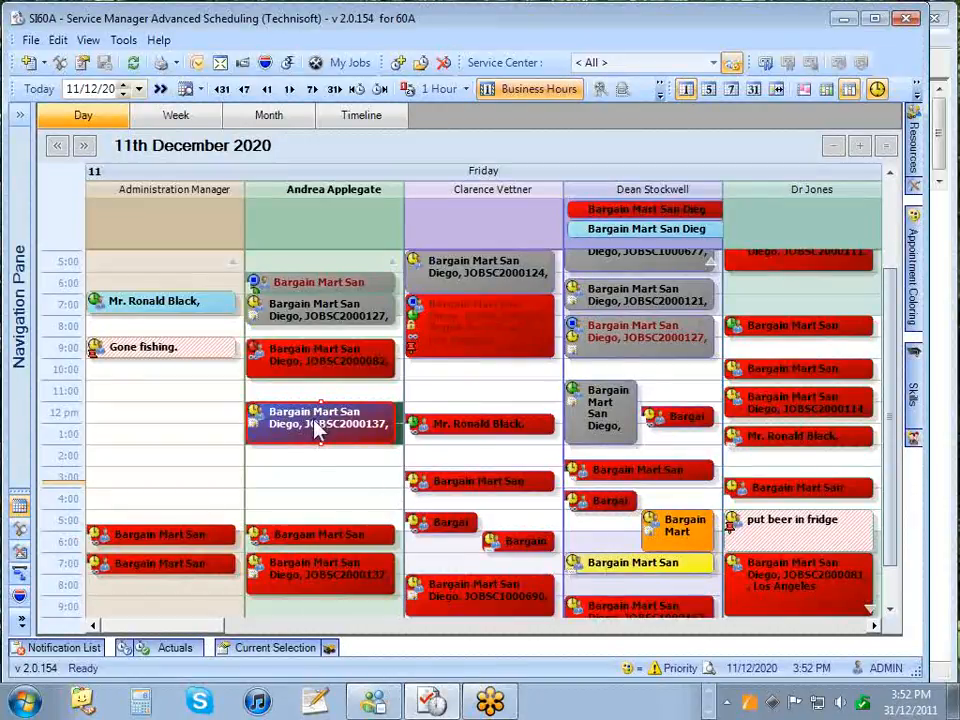
- Start an Add Appointment for the Administration Manager's 11:00 slot on 11 December 2020
left_click(150, 396)
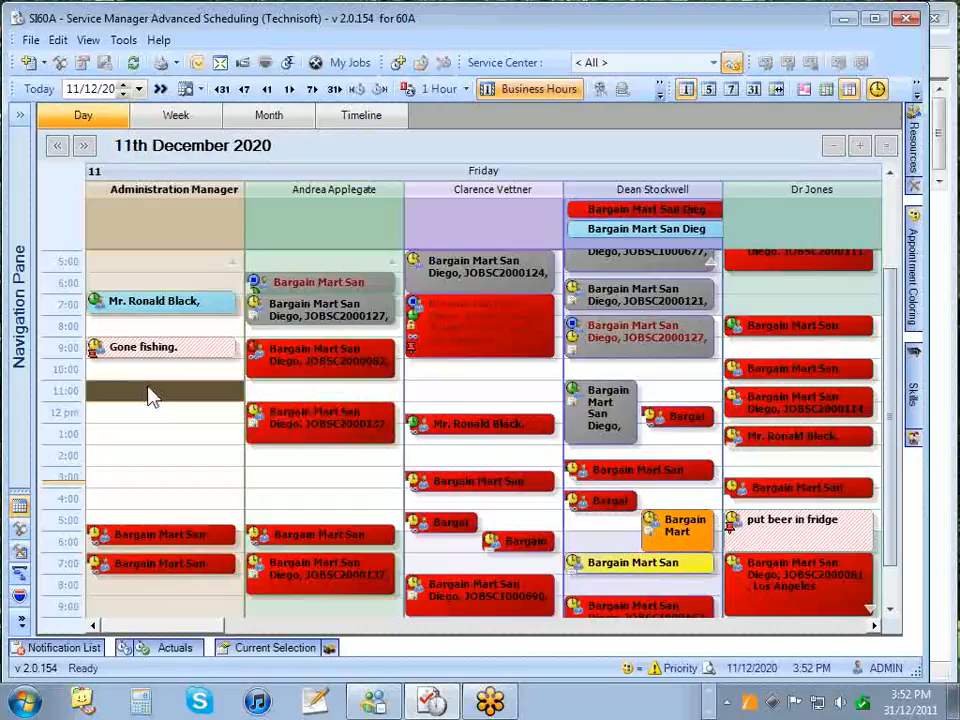
right_click(148, 394)
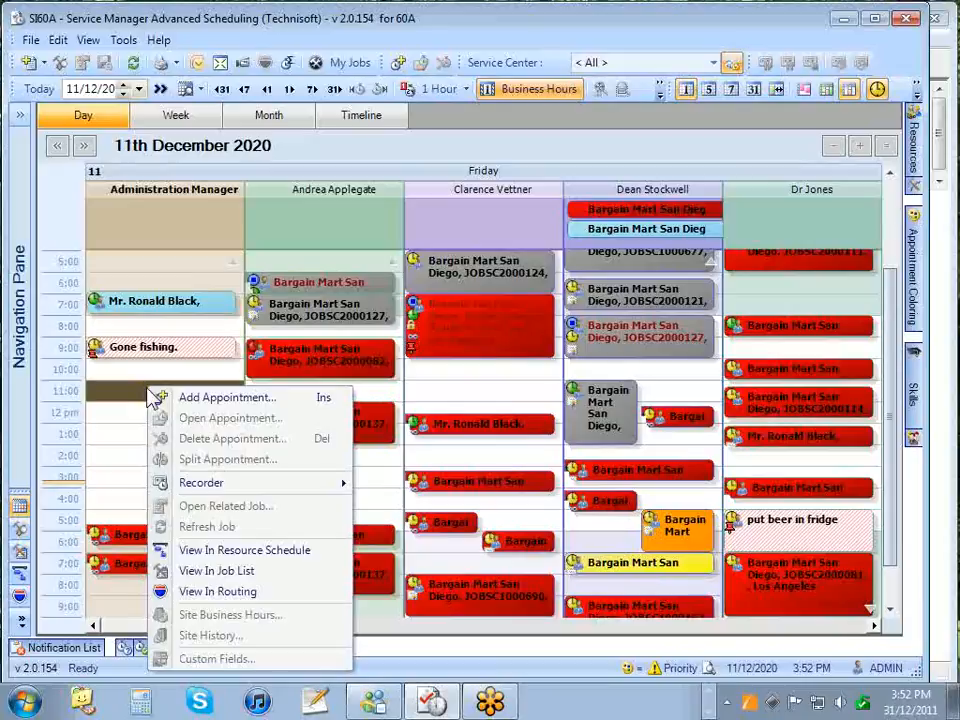
left_click(189, 398)
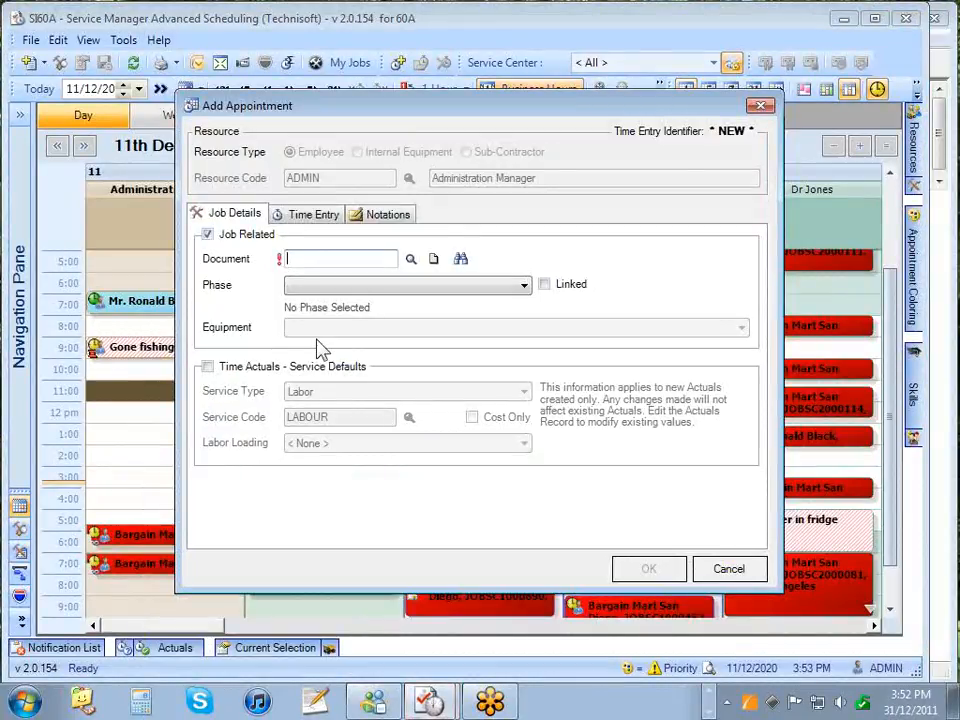
- Create a new job document for site 1100, dismissing the cover, credit and comment pop-ups
left_click(433, 260)
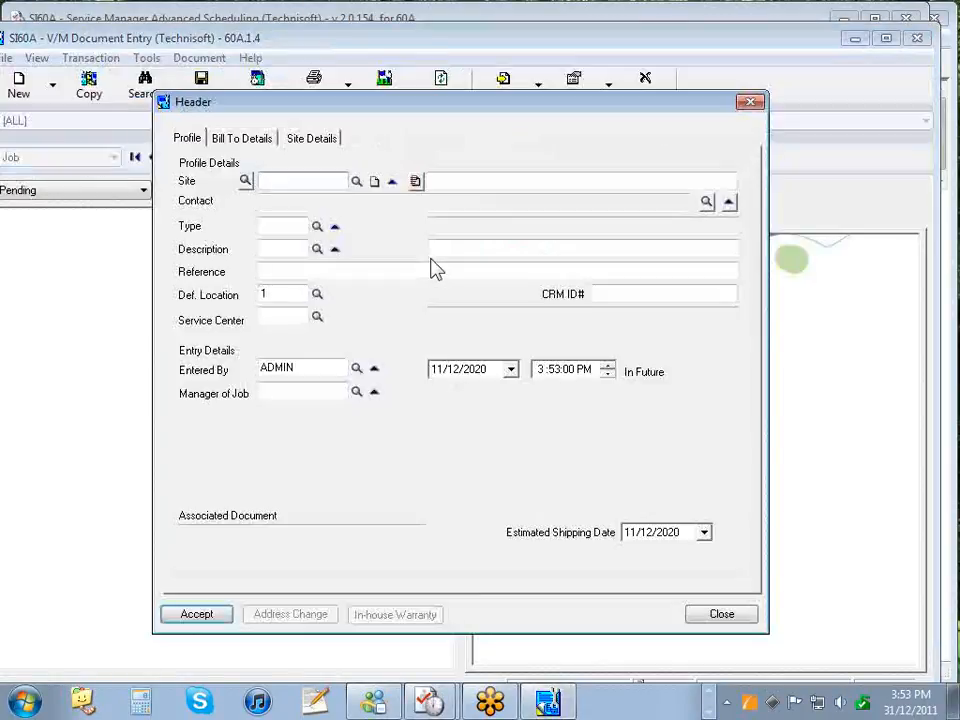
type("1100")
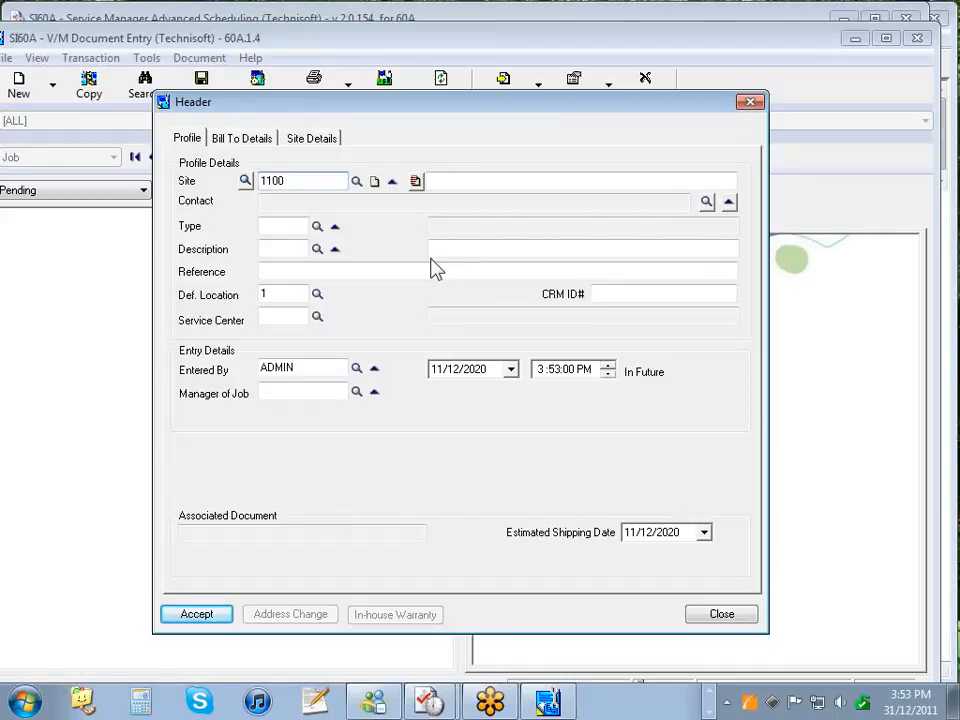
key("Tab")
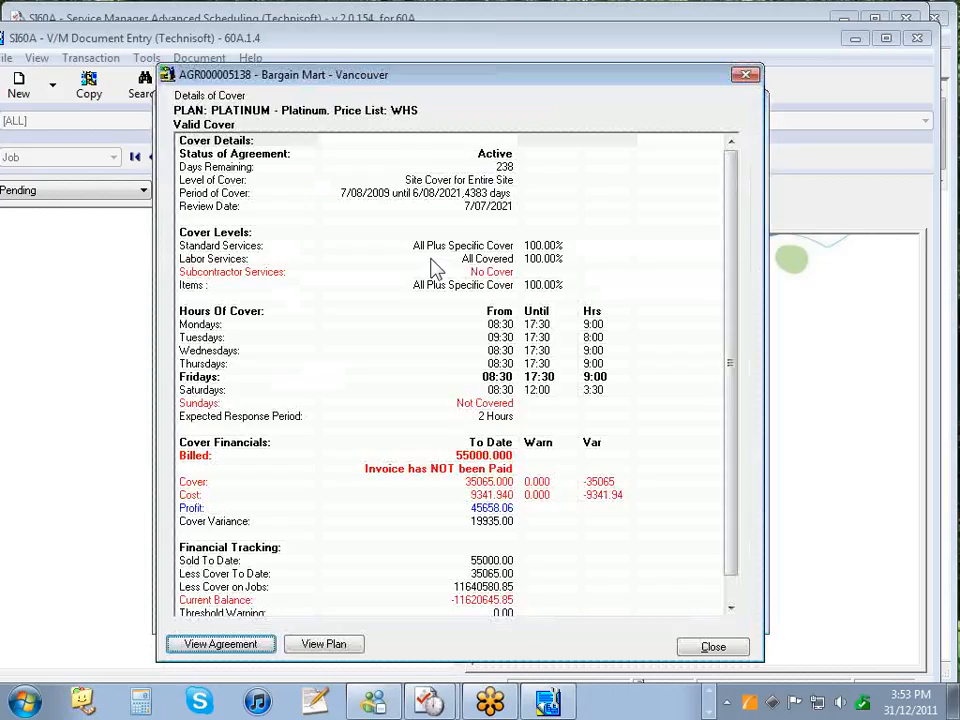
key("Escape")
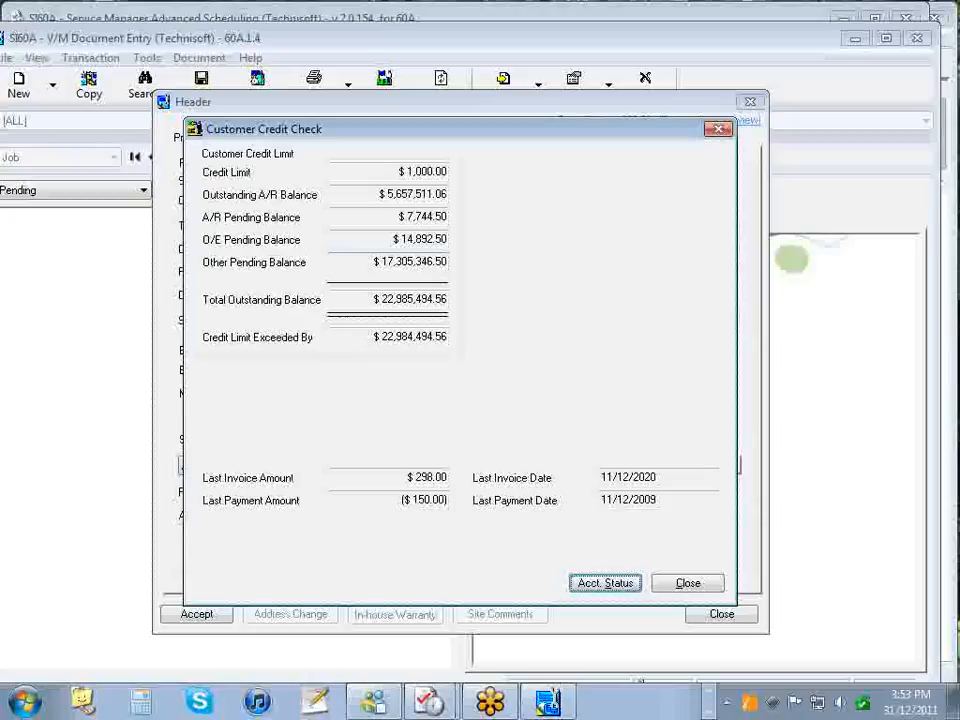
key("Escape")
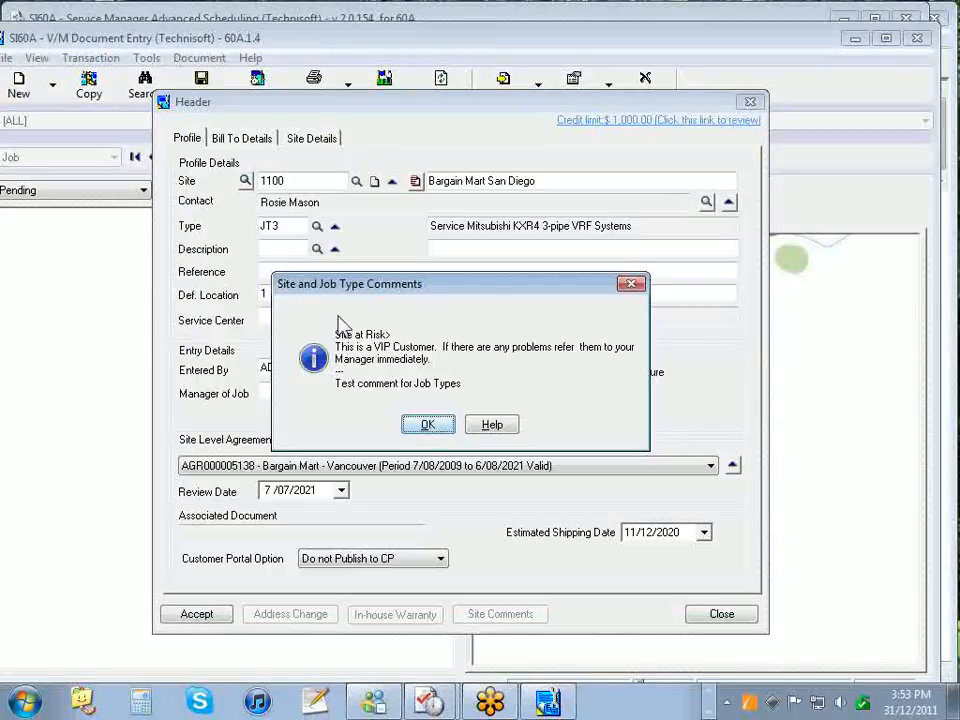
left_click(428, 425)
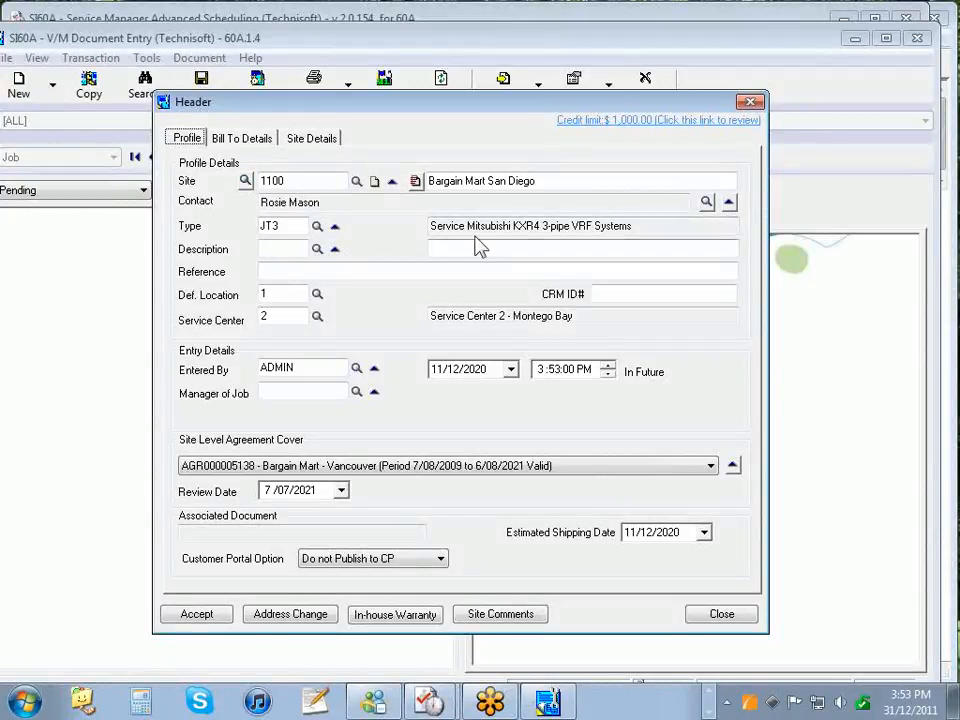
- Browse the Job Types list and close it without changing JT3
left_click(317, 226)
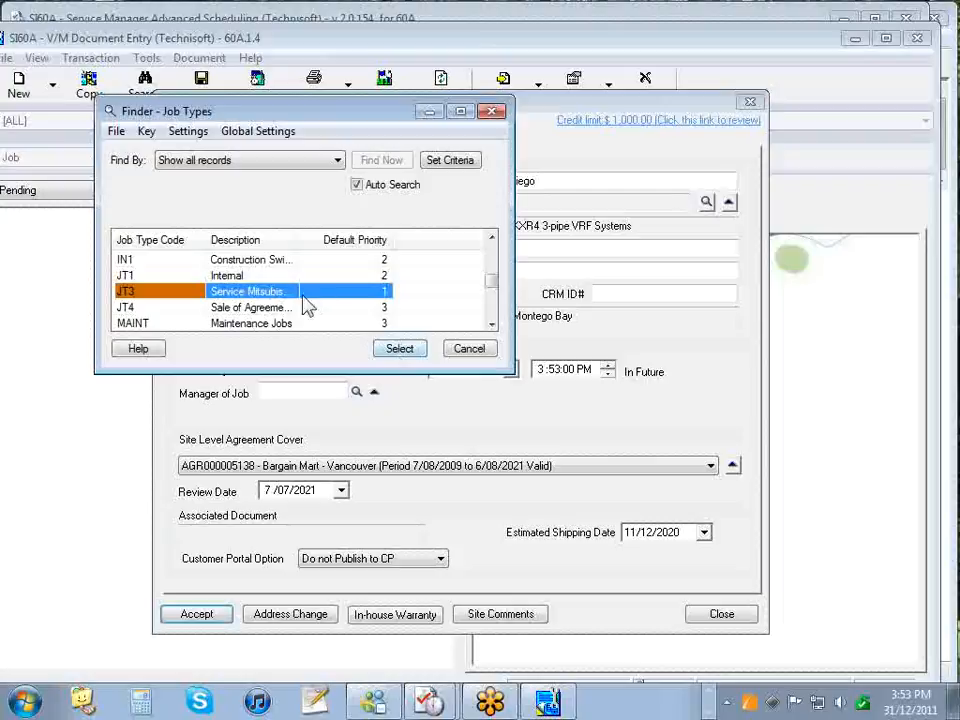
left_click_drag(319, 240, 413, 241)
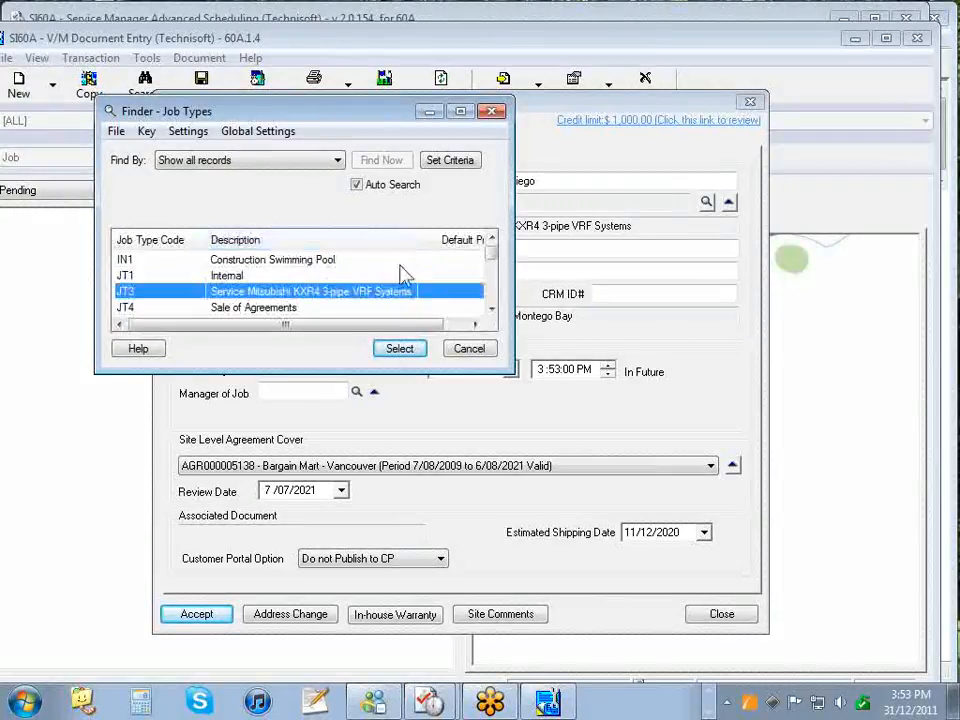
left_click(466, 351)
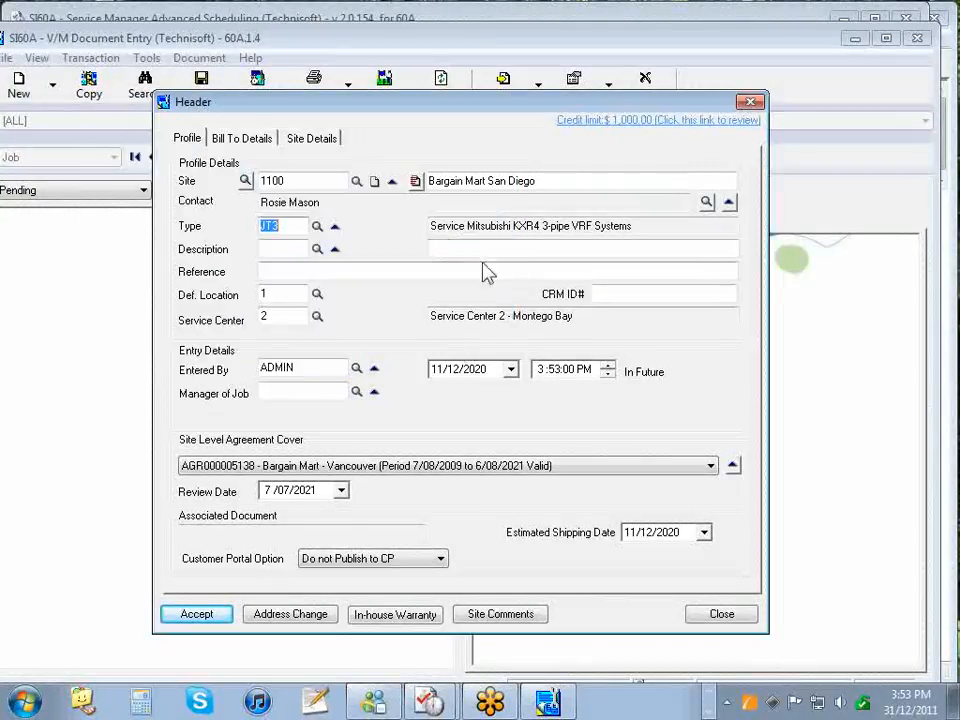
- Rename job type JT3's description to 'Service Tubine', save it, and close the record
left_click(335, 228)
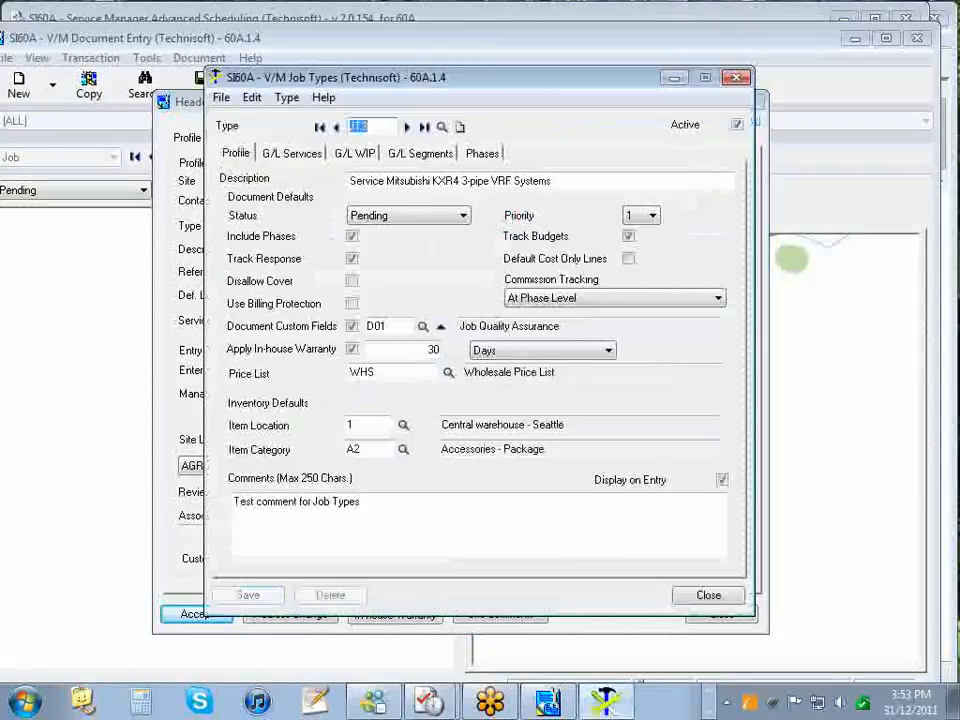
left_click_drag(386, 181, 658, 200)
type("Tu;rbin")
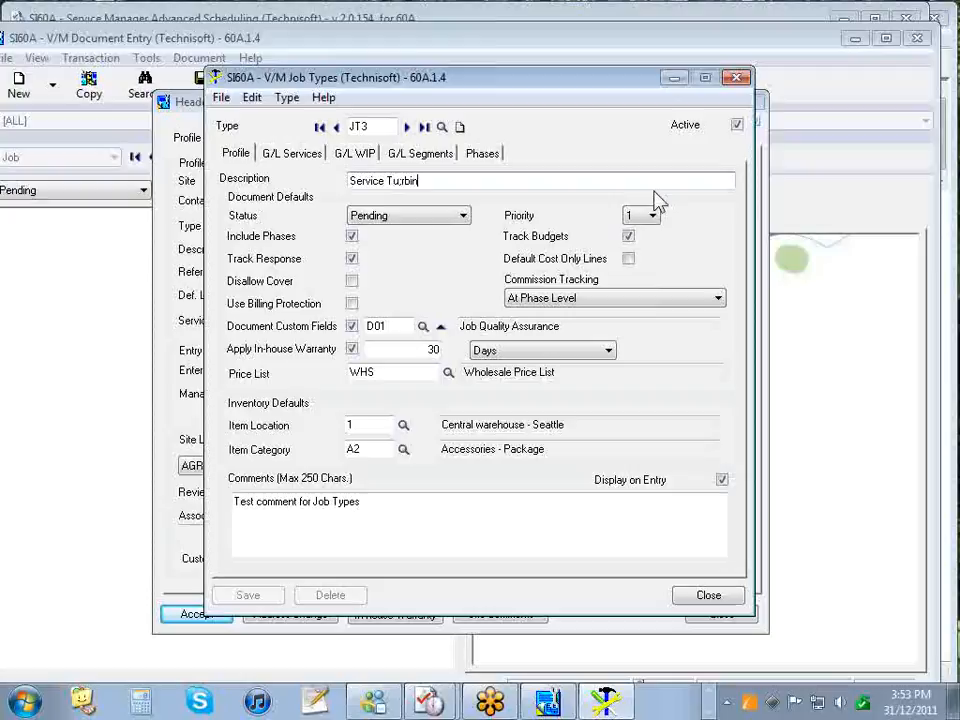
key("BackSpace")
key("BackSpace")
key("BackSpace")
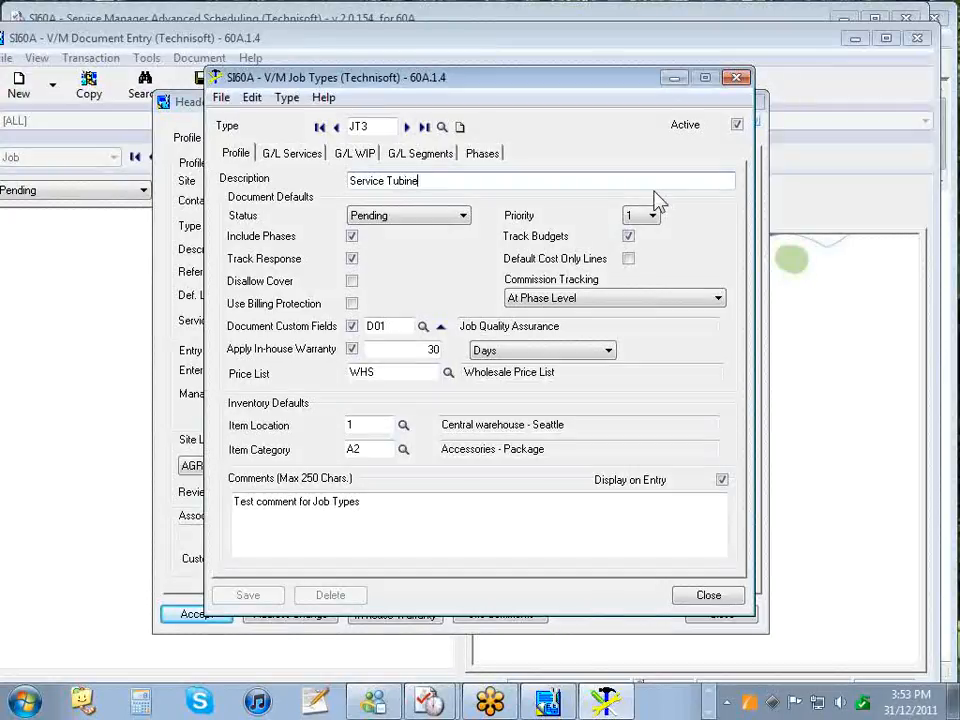
left_click(247, 595)
left_click(710, 596)
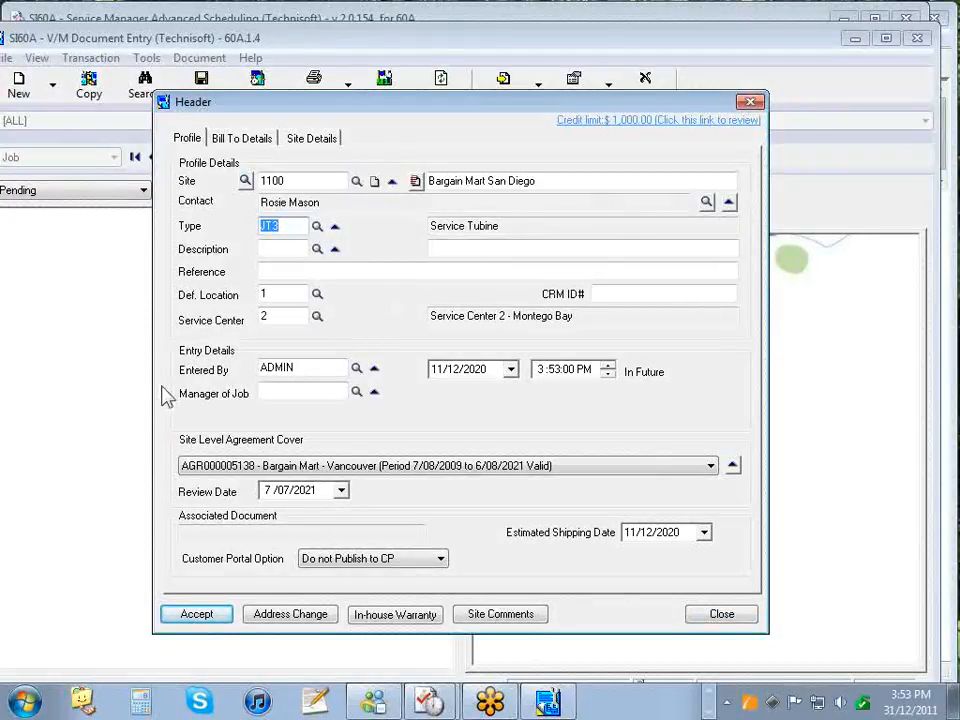
- Accept the job header, untick Load Job Type Phase, and confirm the billing options
left_click(207, 615)
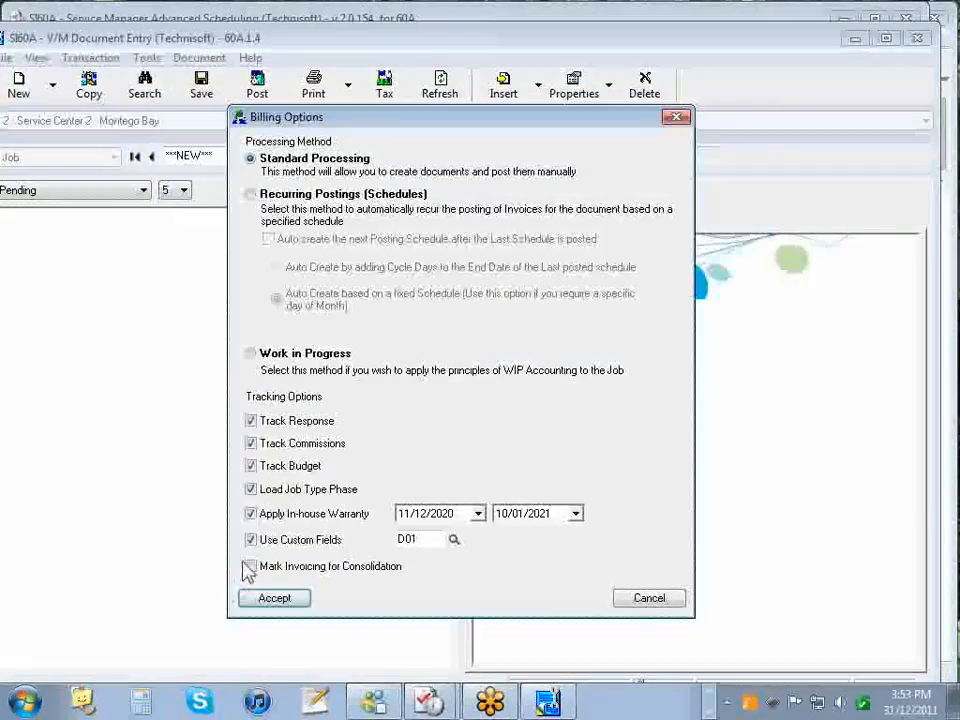
left_click(260, 490)
key("Return")
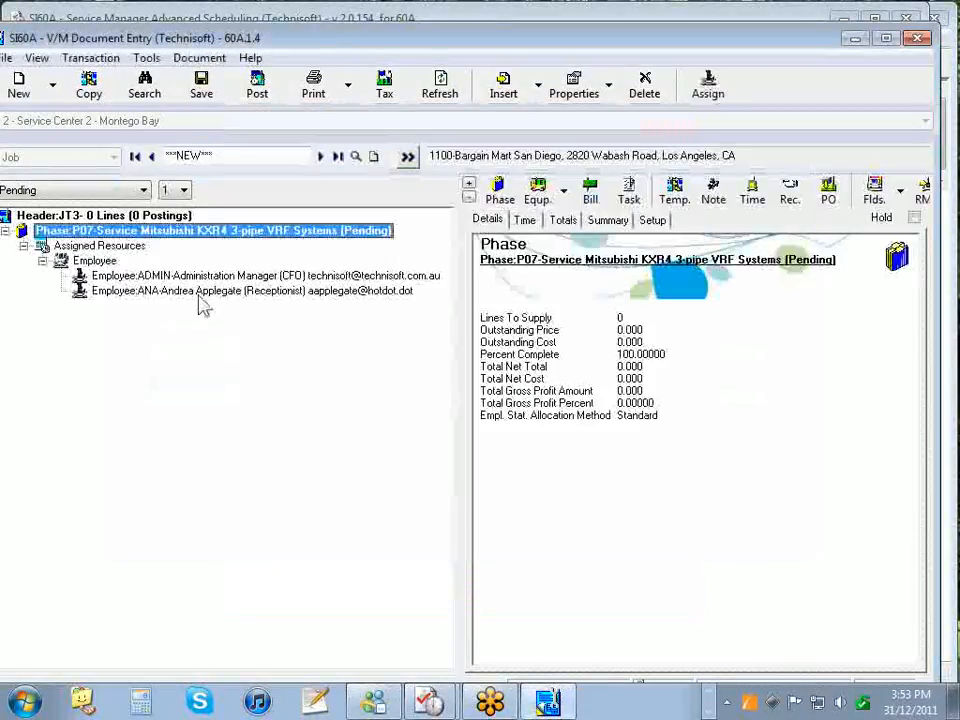
- Change phase P07's description to 'Service Turbine', save it, and accept the phase
double_click(140, 232)
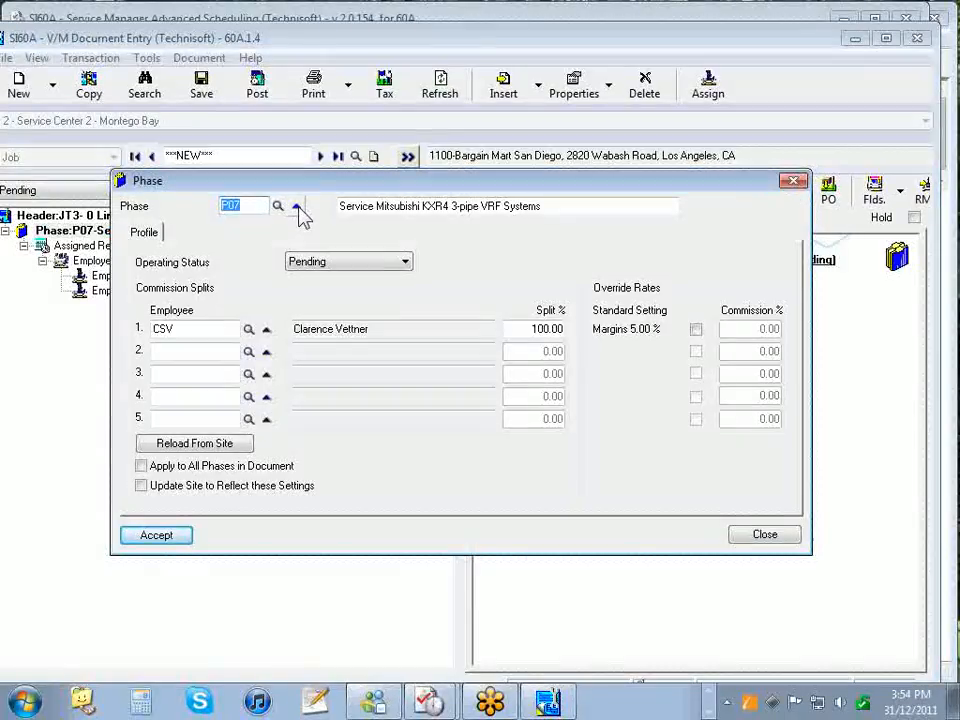
left_click(297, 207)
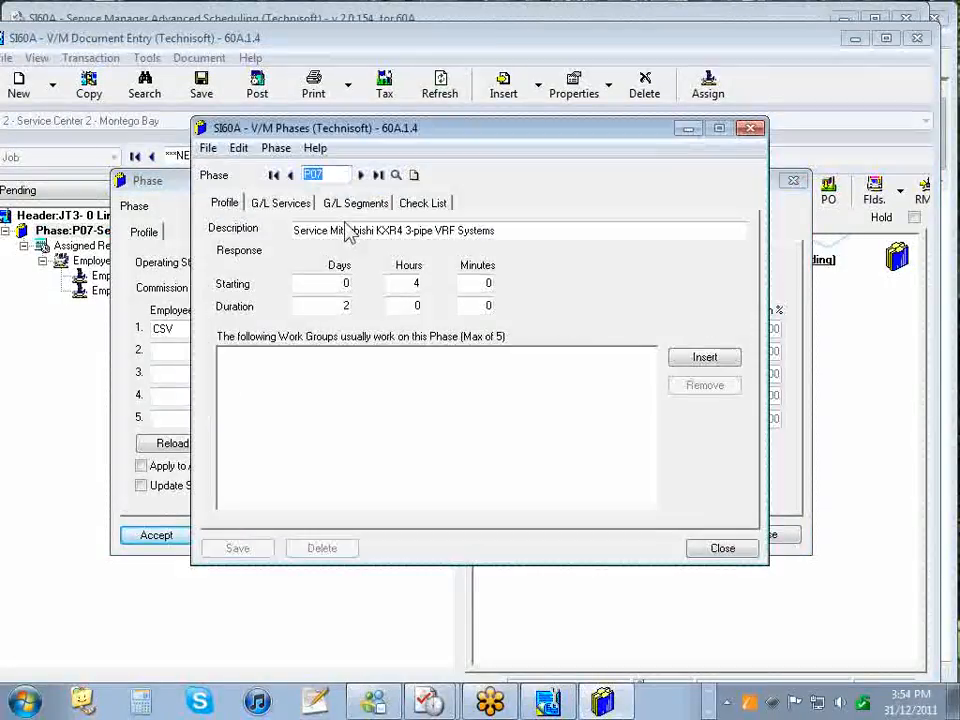
left_click_drag(329, 230, 789, 279)
type("Run")
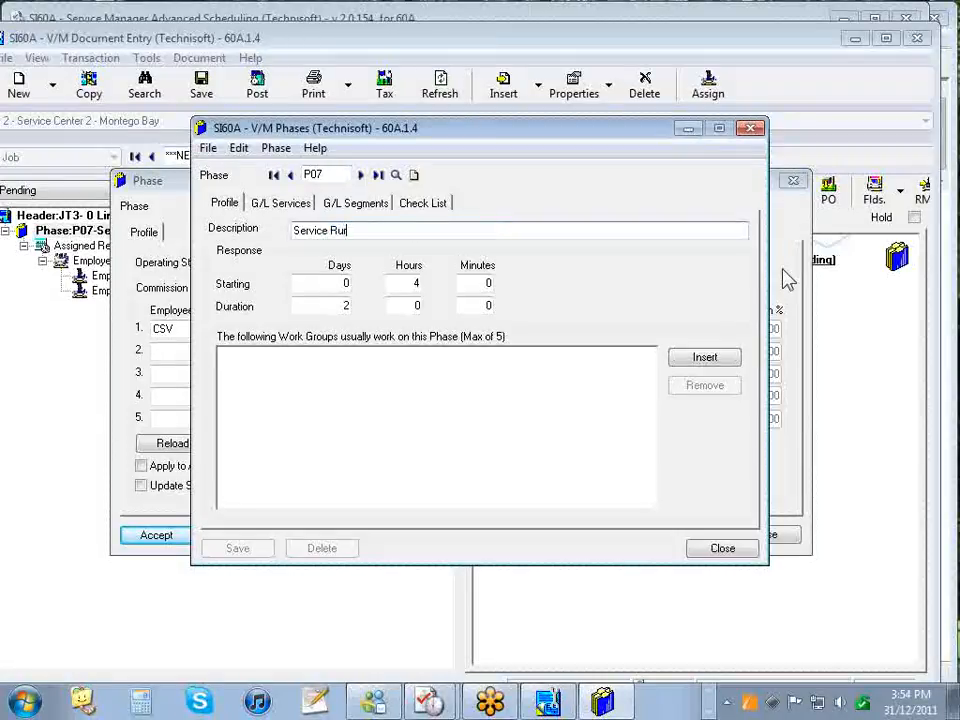
key("BackSpace")
key("BackSpace")
key("BackSpace")
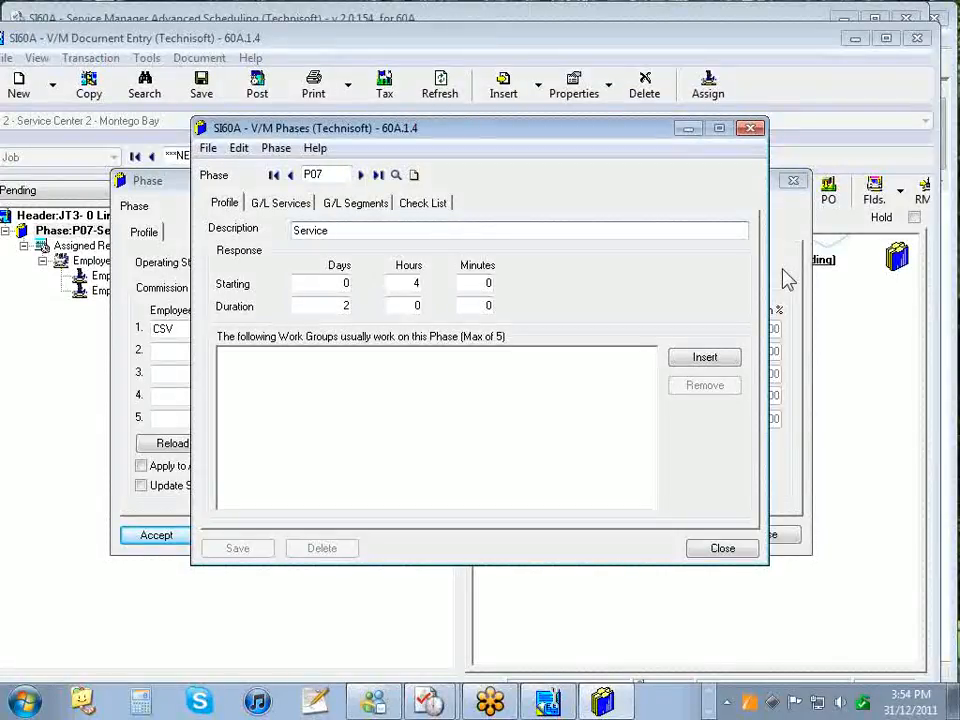
type("Turbine")
left_click(237, 548)
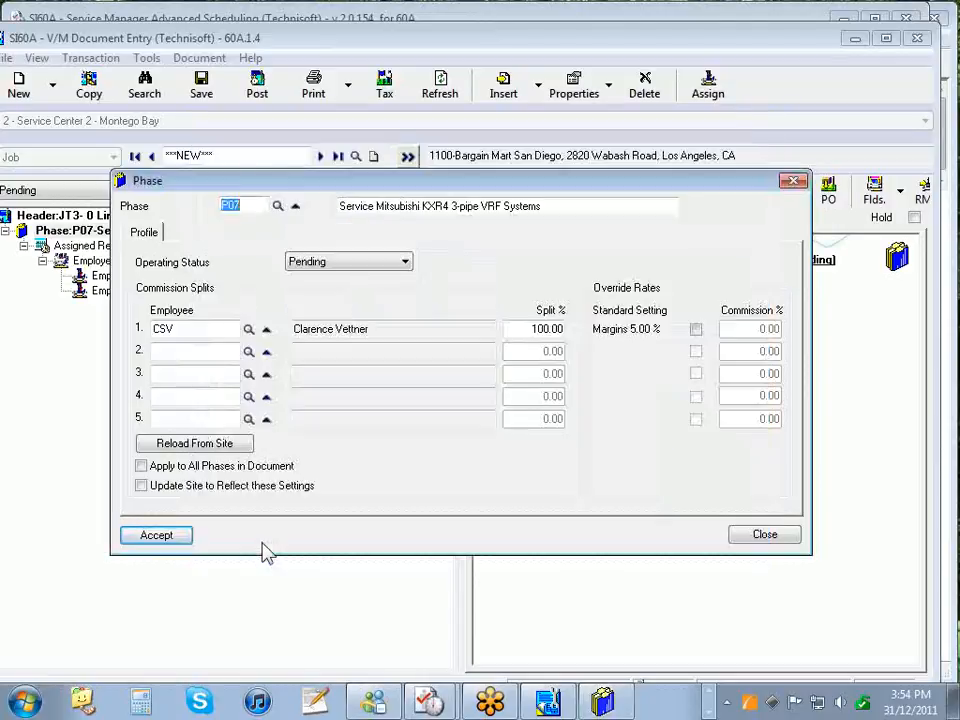
left_click(176, 536)
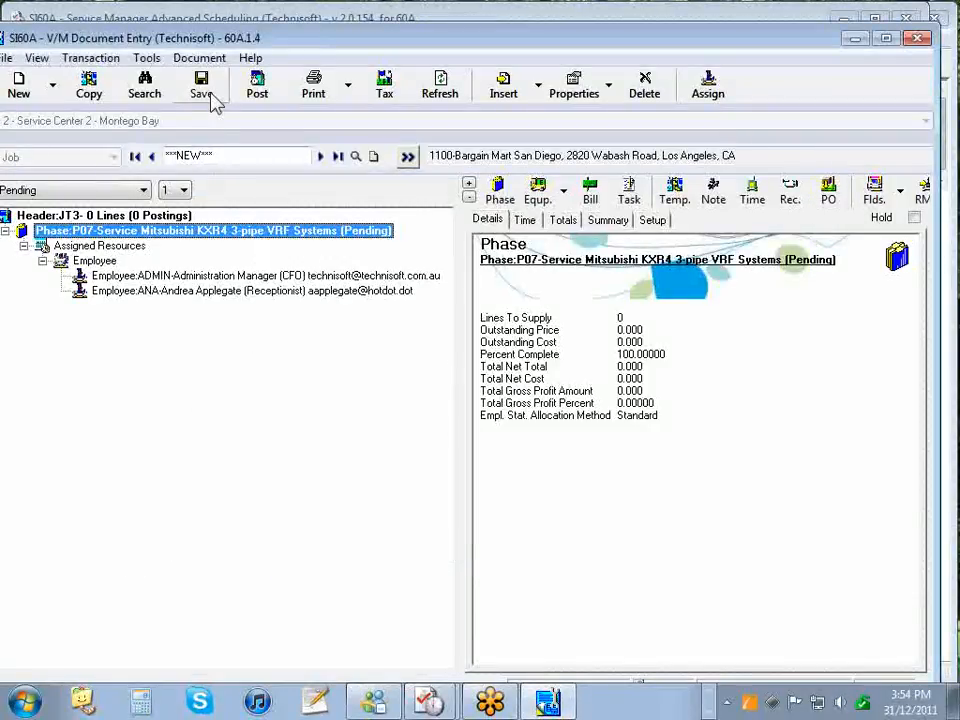
- Note 'Customer requires urgent attention.' on job JOBSC2000141 and add it as the appointment's document
left_click(713, 192)
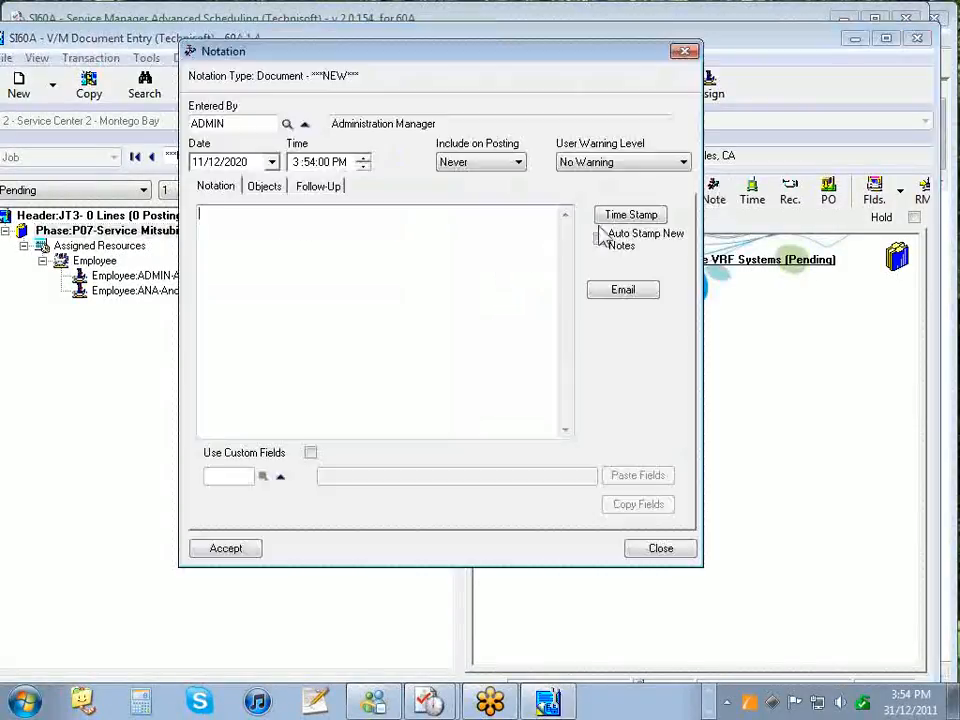
type("Customer")
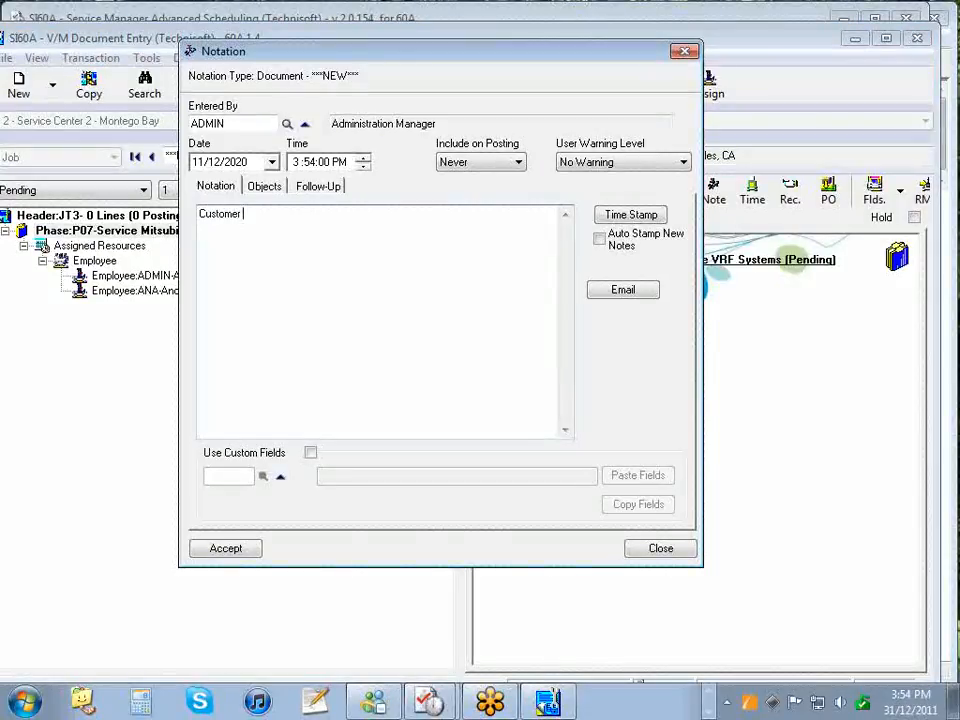
key("BackSpace")
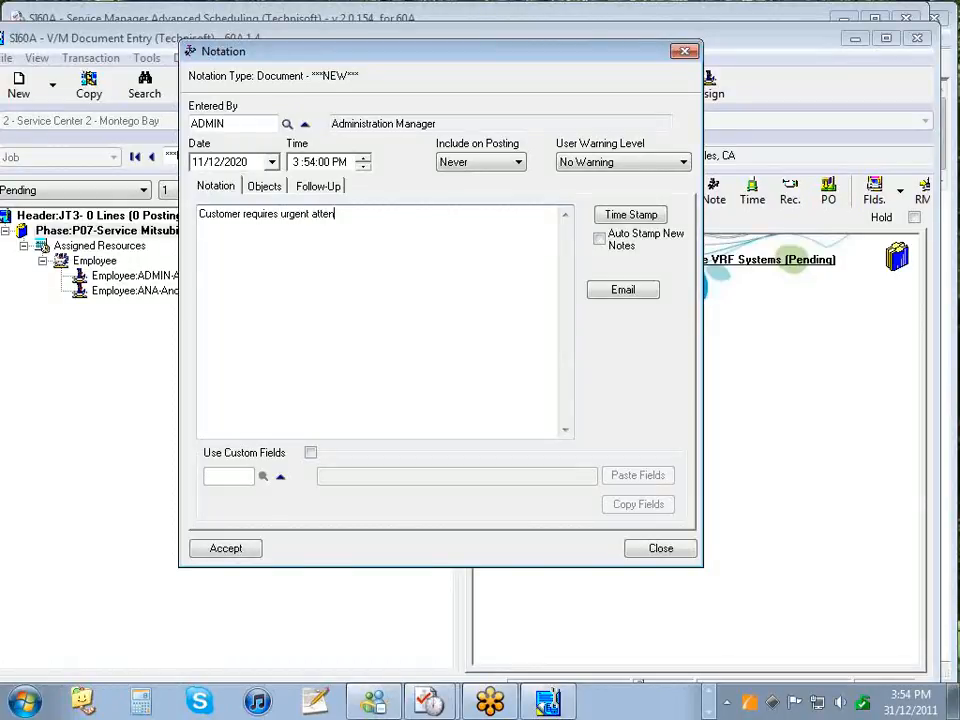
left_click(229, 549)
left_click(917, 42)
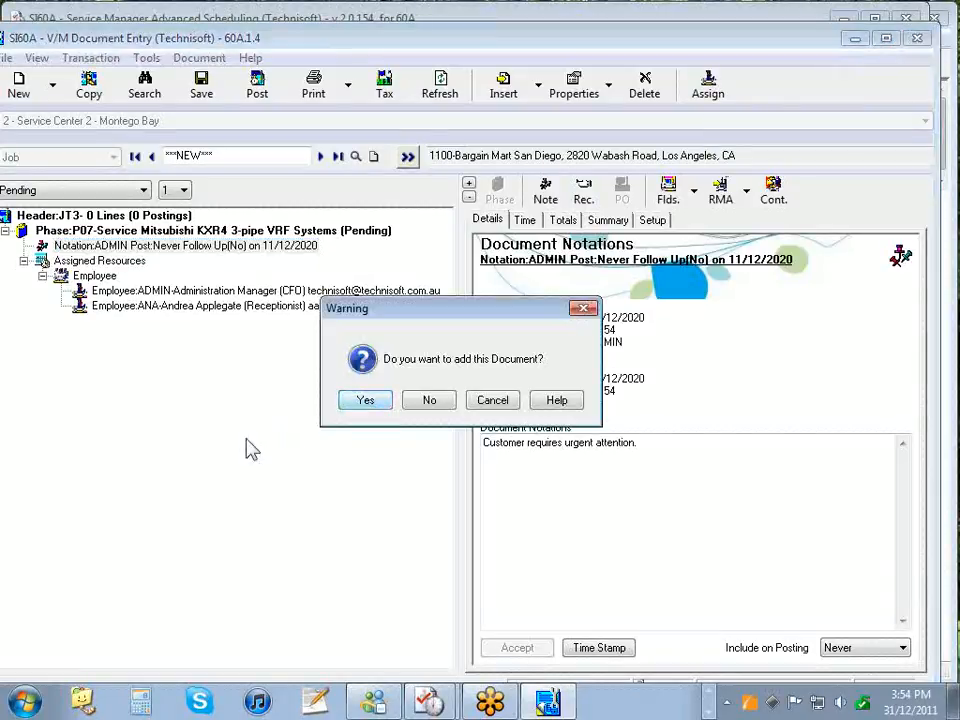
left_click(347, 402)
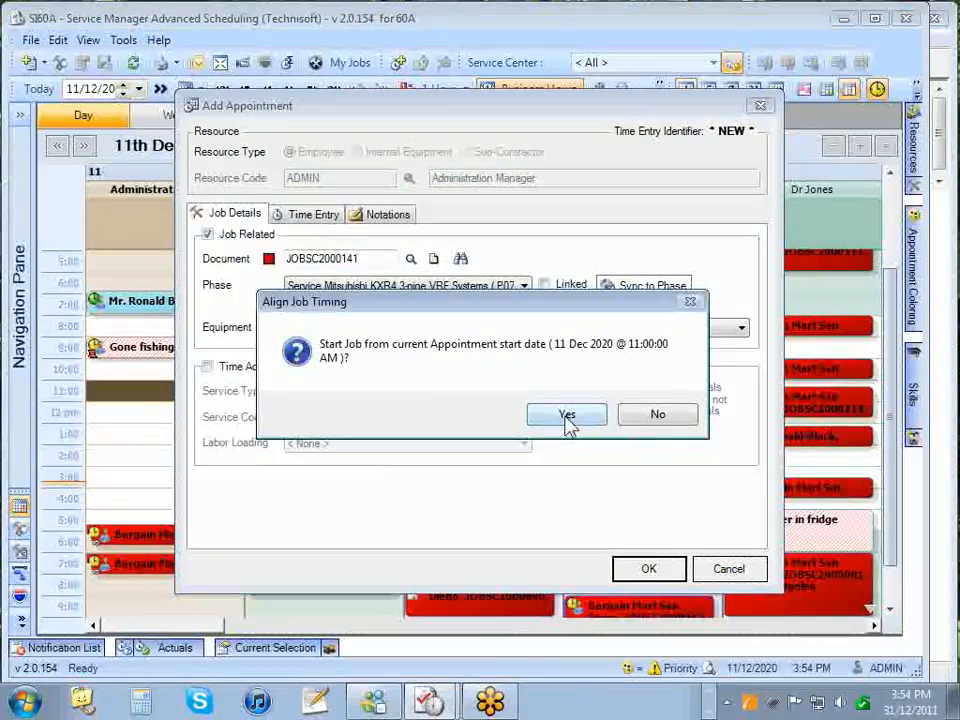
- Start job JOBSC2000141 at the 11:00 appointment time and save the appointment
left_click(567, 418)
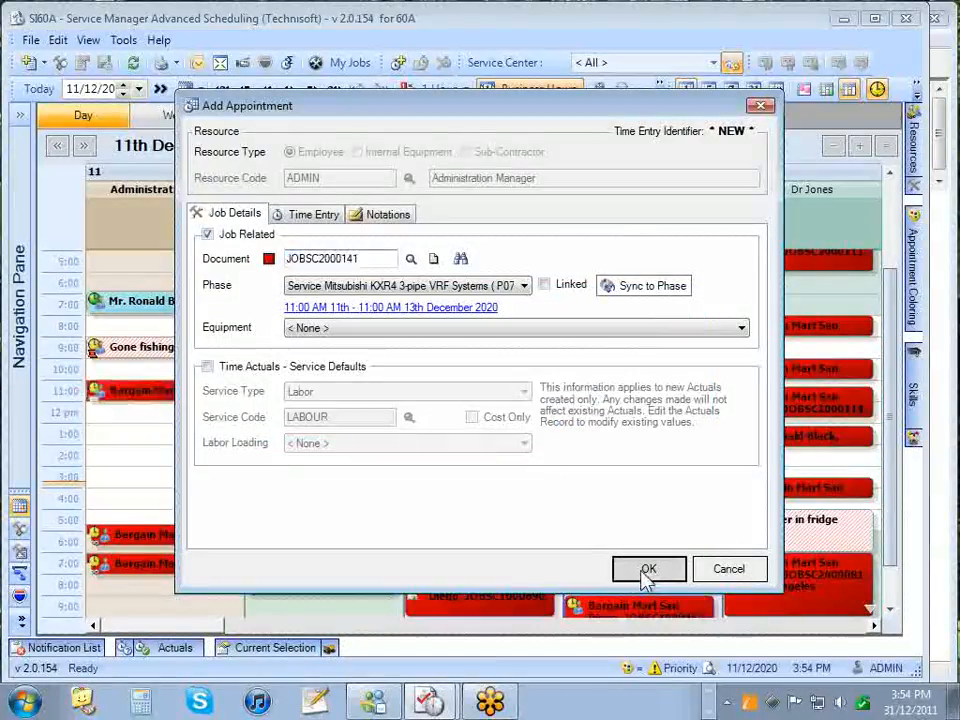
left_click(646, 569)
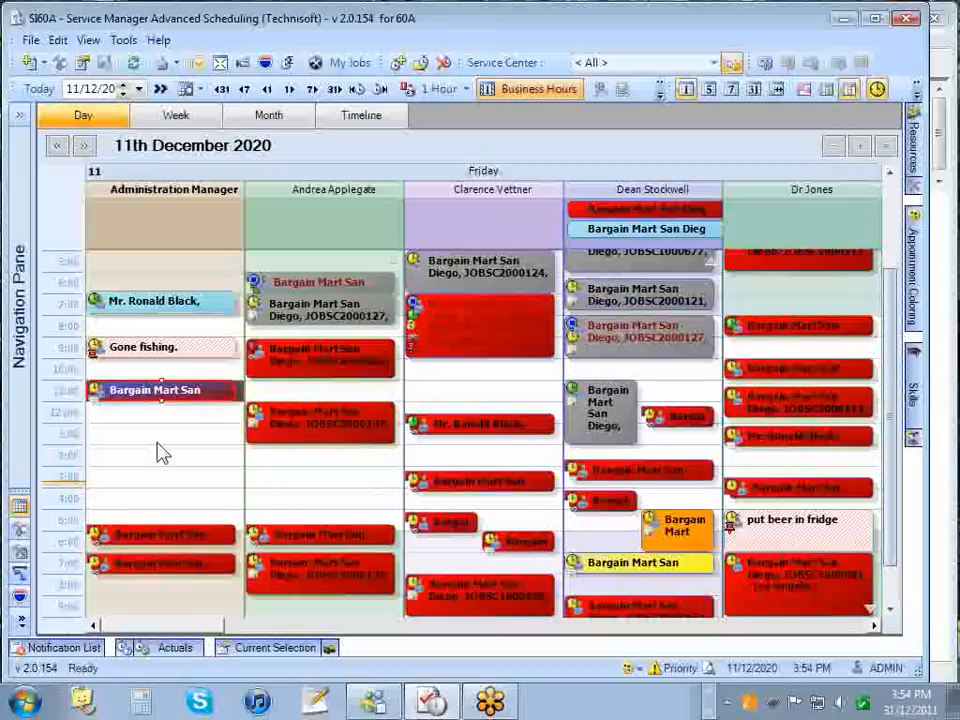
- Add an appointment in the Administration Manager's empty afternoon slot and search for its job document
right_click(150, 440)
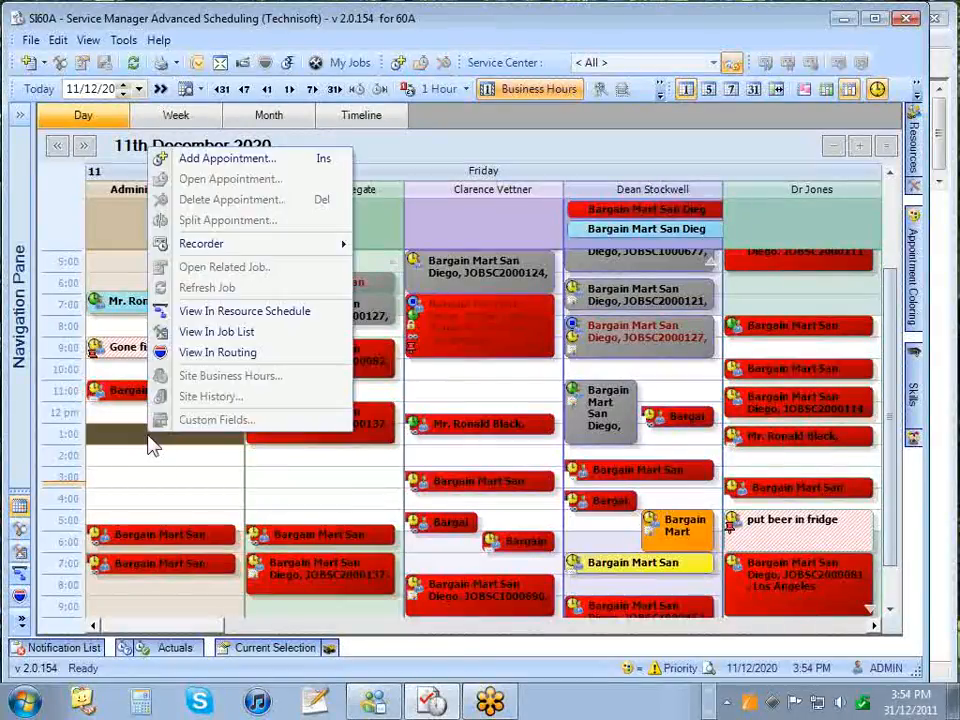
left_click(208, 161)
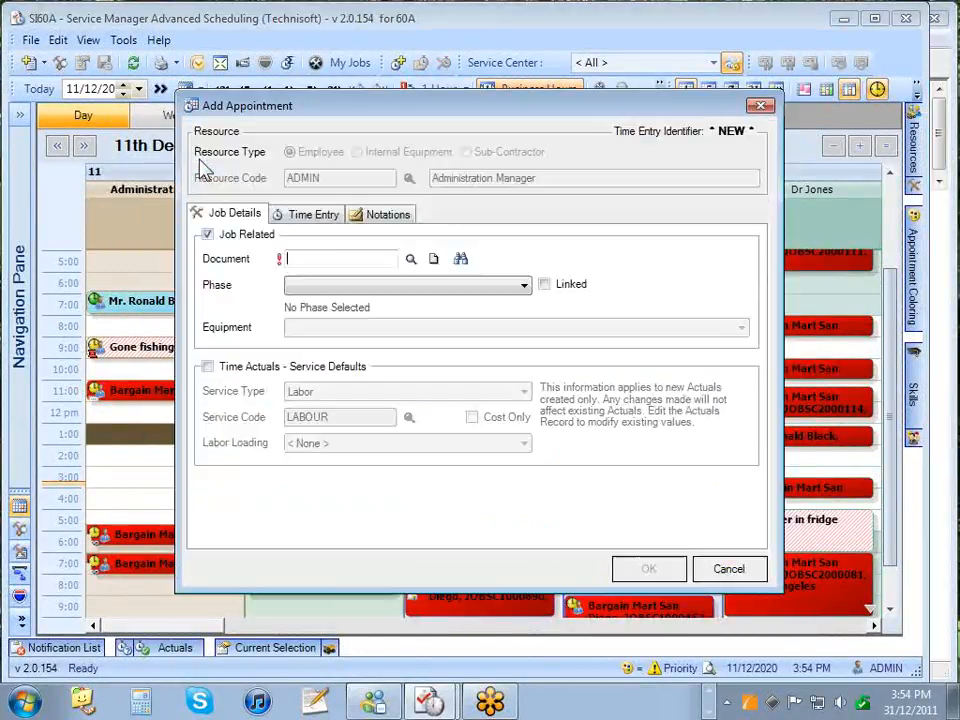
left_click(461, 259)
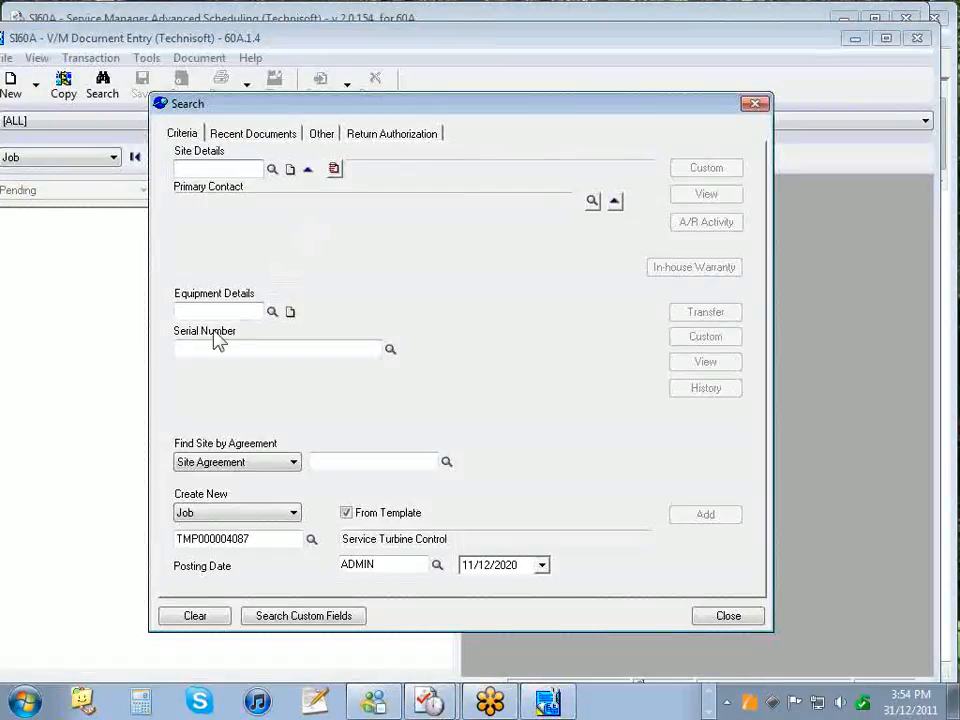
- Look up equipment serial P1234, dismissing the VIP customer notices and viewing the turbine picture
left_click(214, 346)
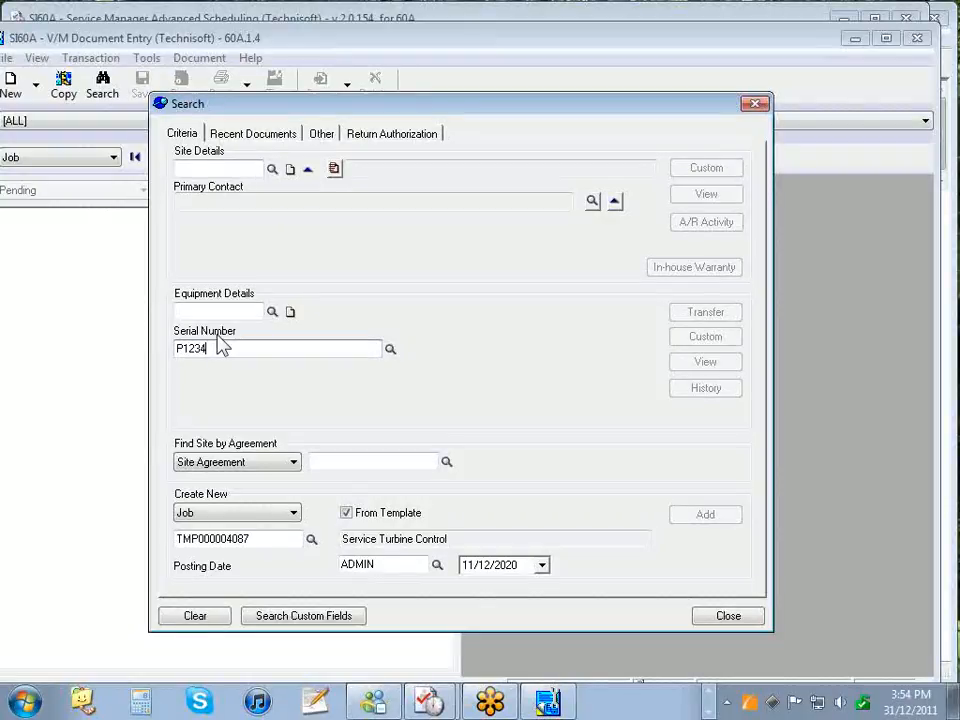
key("Return")
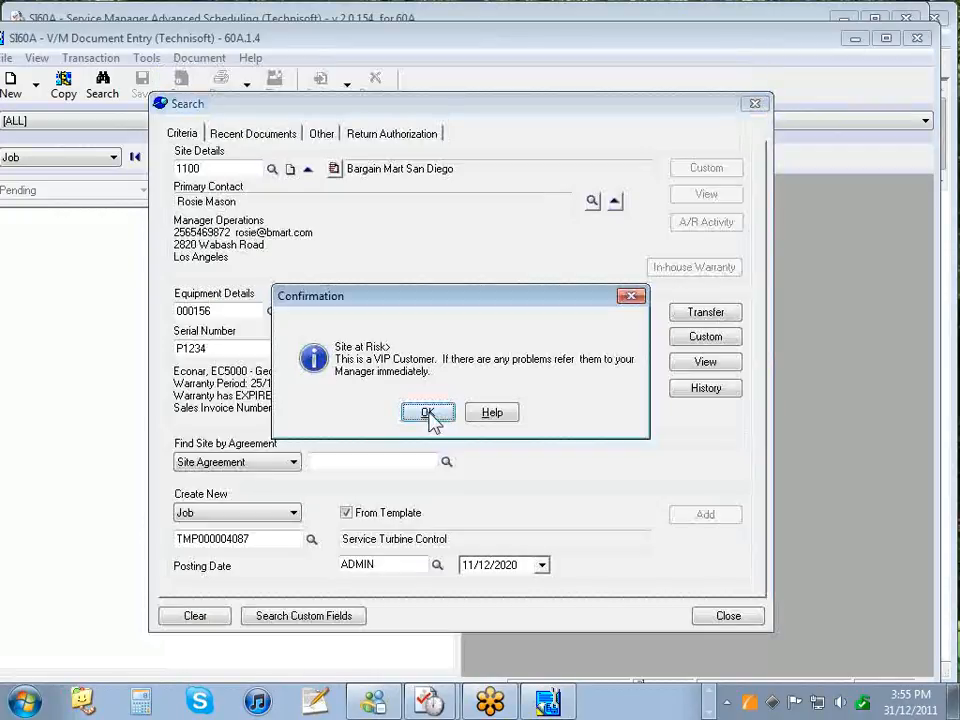
left_click(428, 413)
key("Escape")
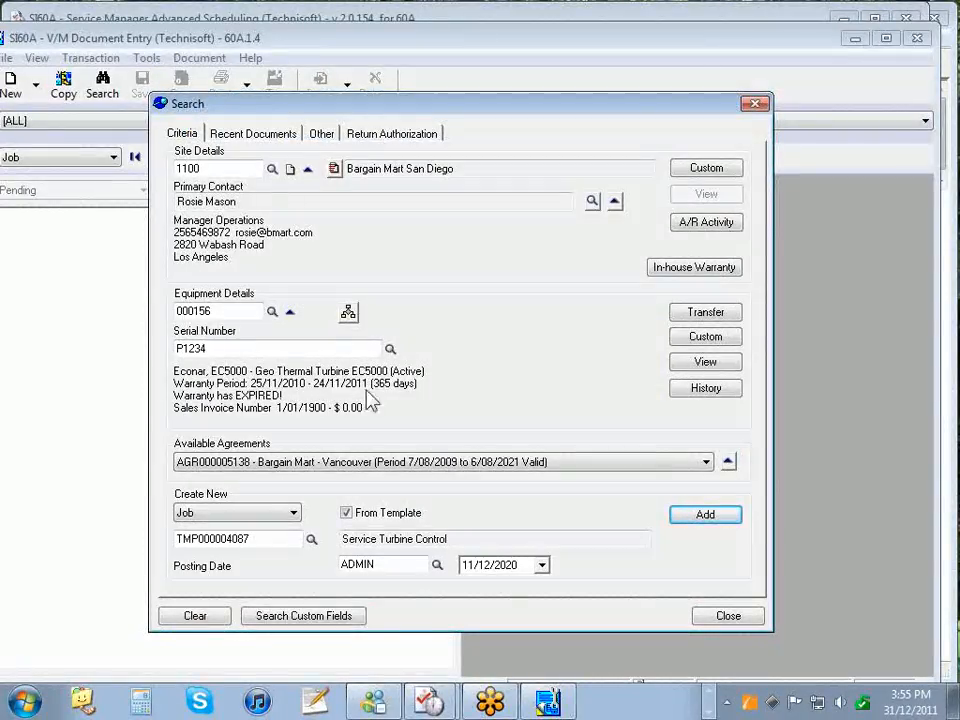
left_click(706, 363)
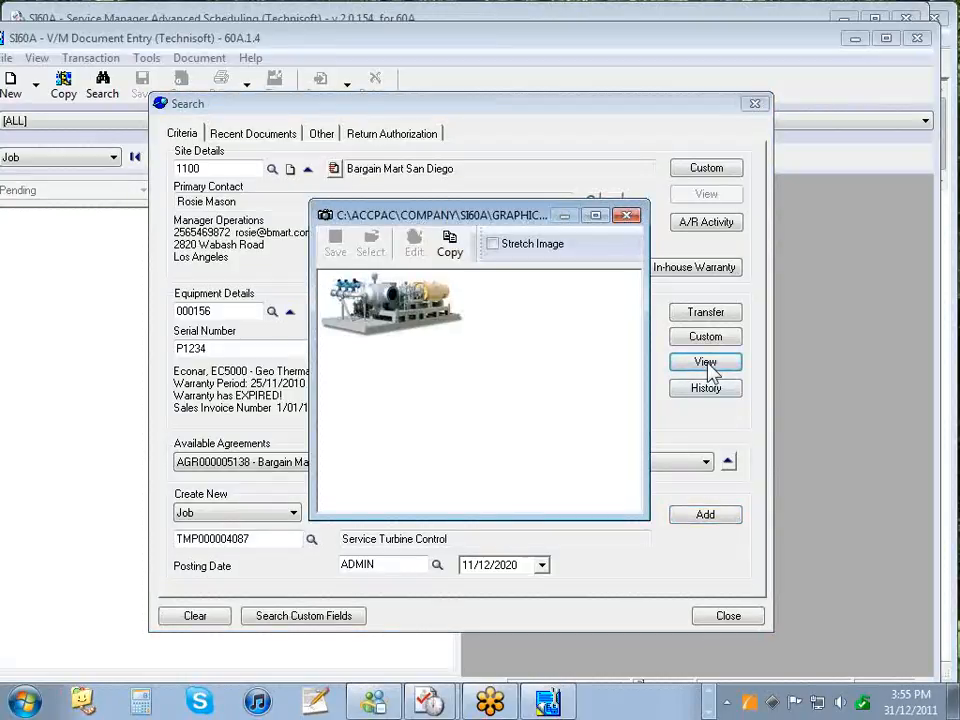
left_click(627, 216)
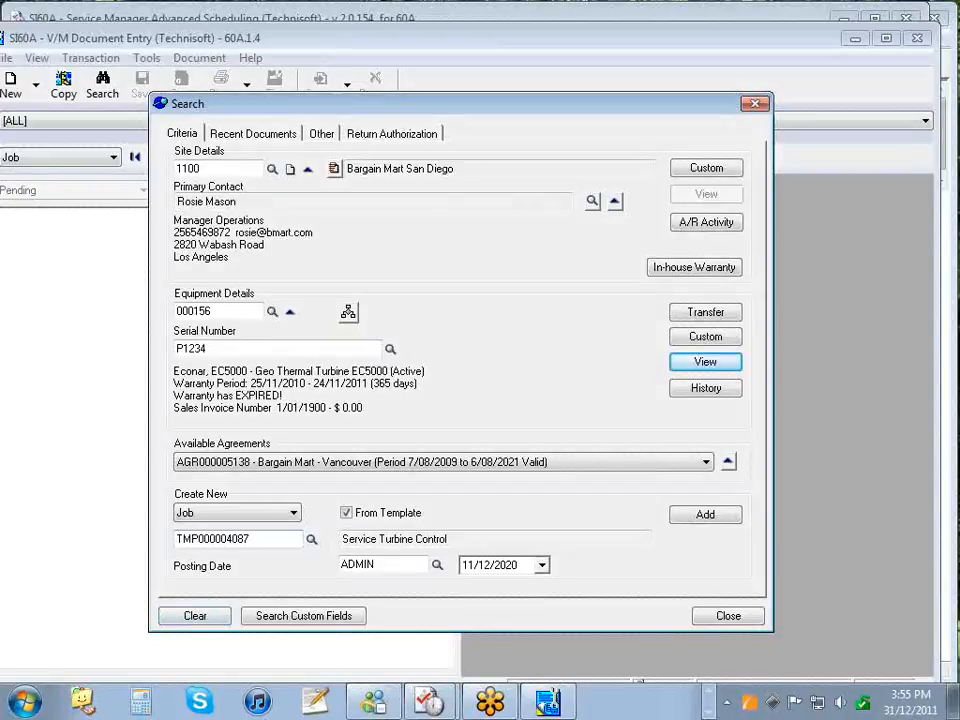
- Create a Service Turbine Control job with reported problem 'No power' and save it
left_click(682, 512)
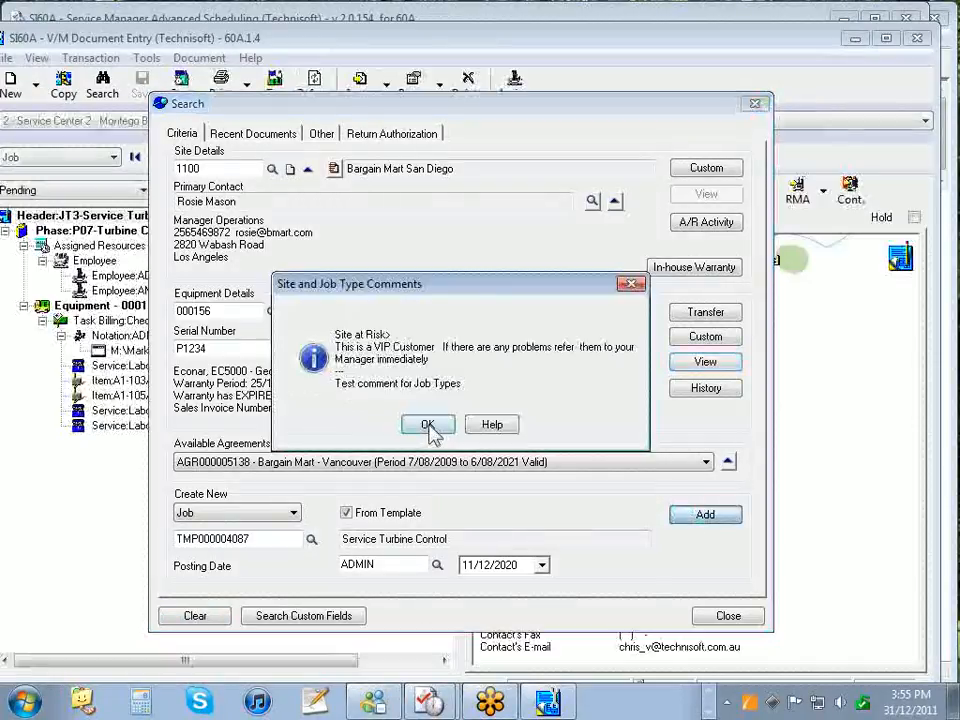
left_click(430, 424)
type("No power")
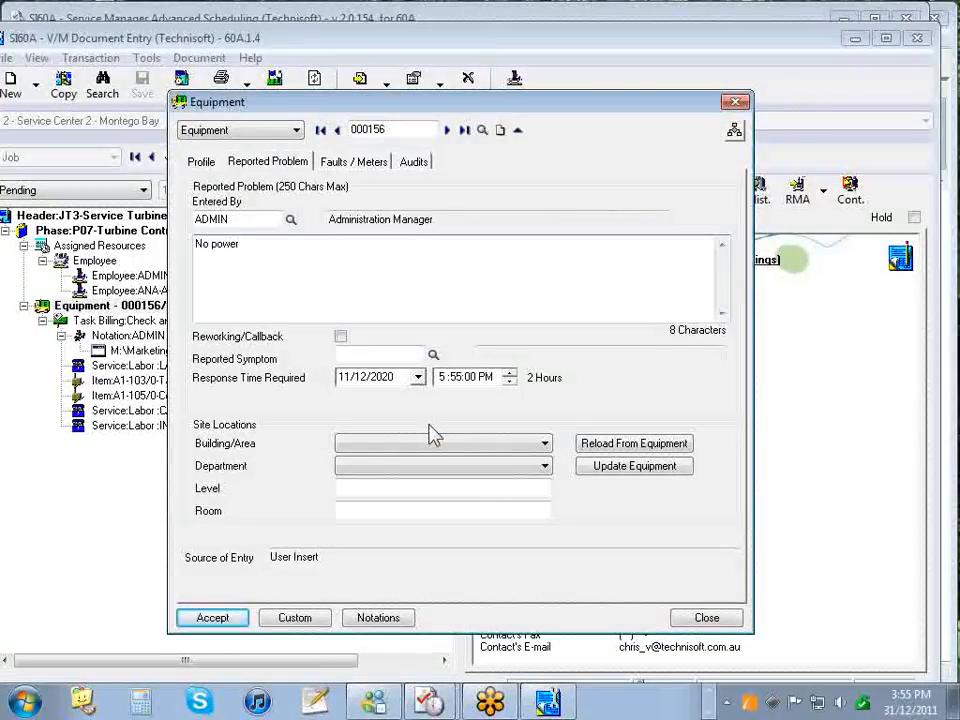
key("Return")
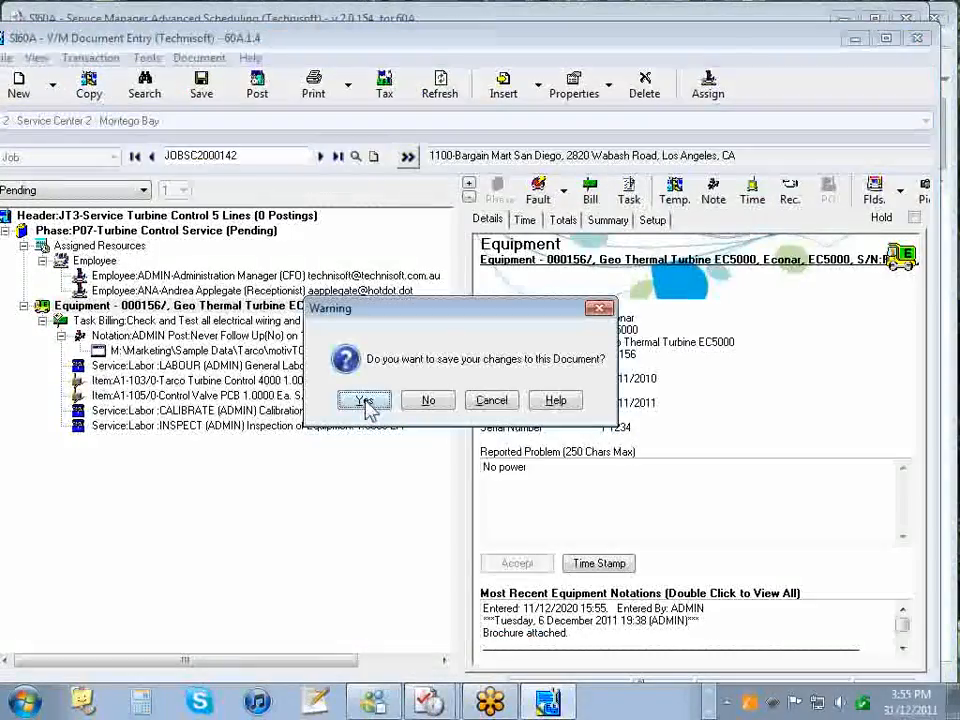
left_click(366, 401)
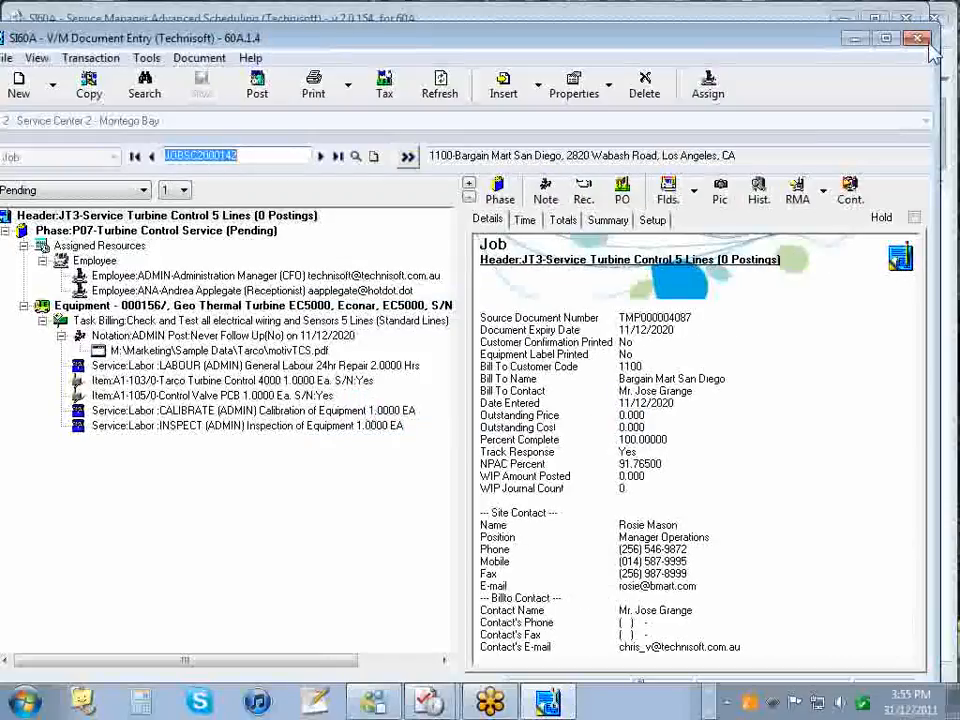
- Book JOBSC2000142's Geo Thermal Turbine EC5000 as the Administration Manager's 1:00 appointment
left_click(918, 39)
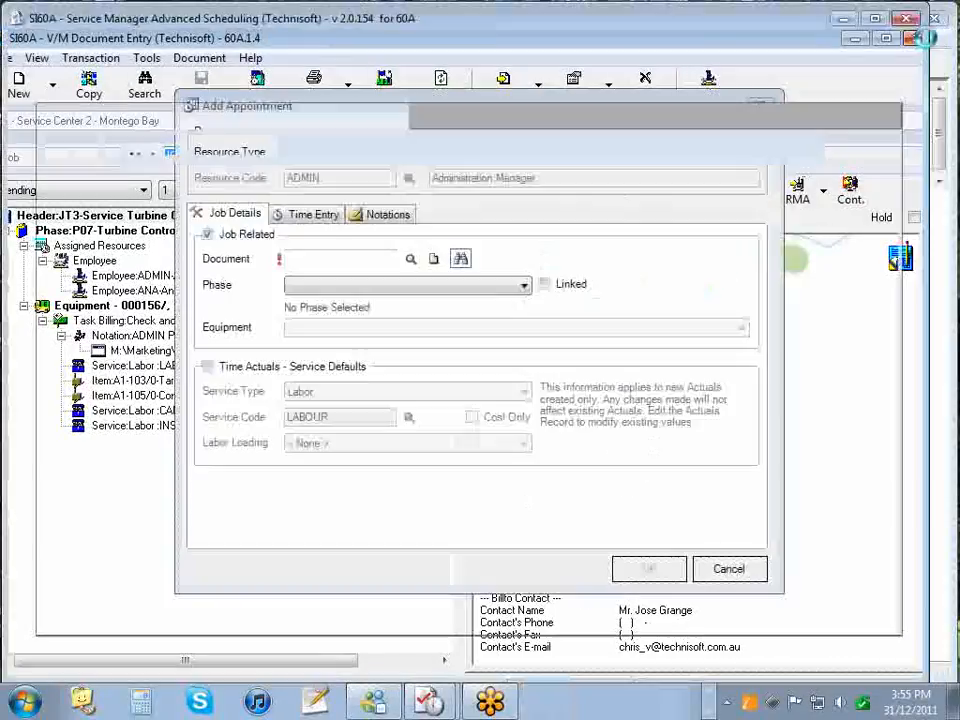
left_click(363, 330)
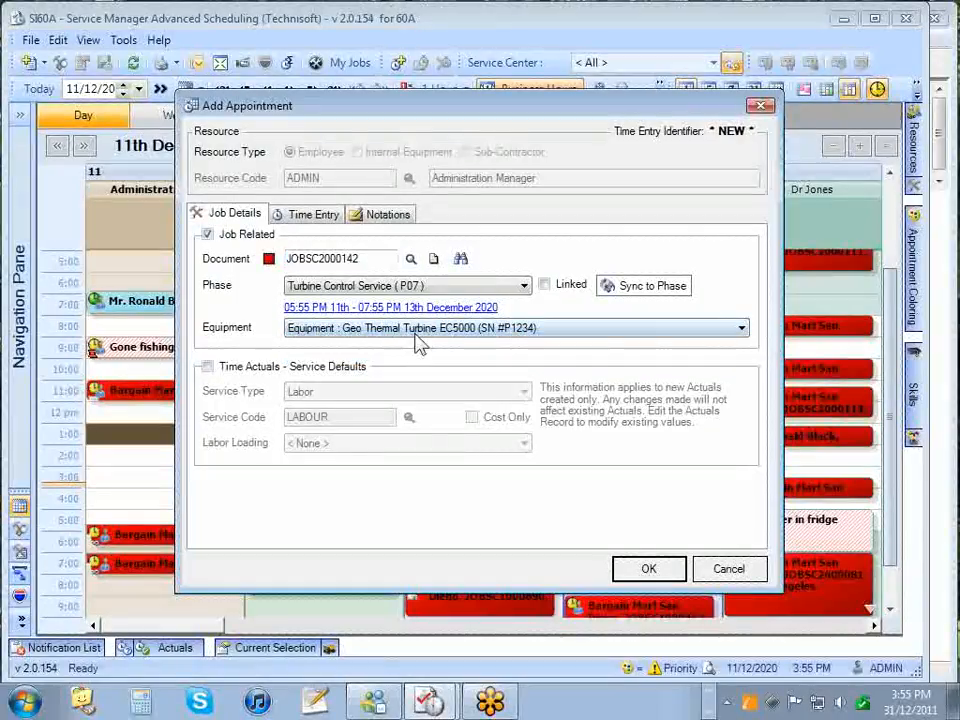
left_click(650, 570)
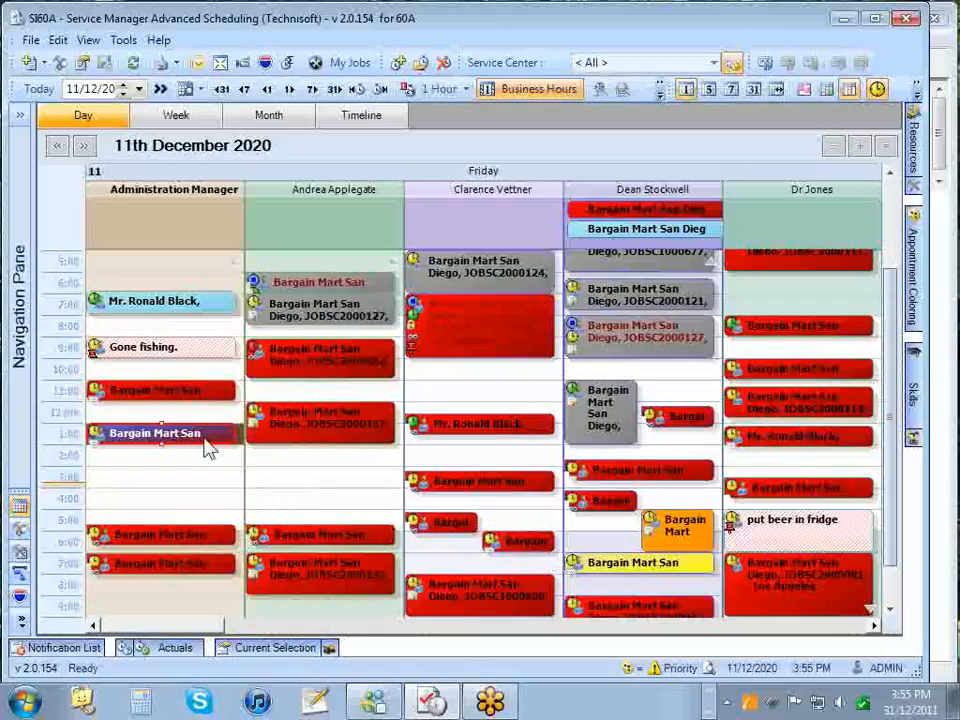
mouse_move(207, 448)
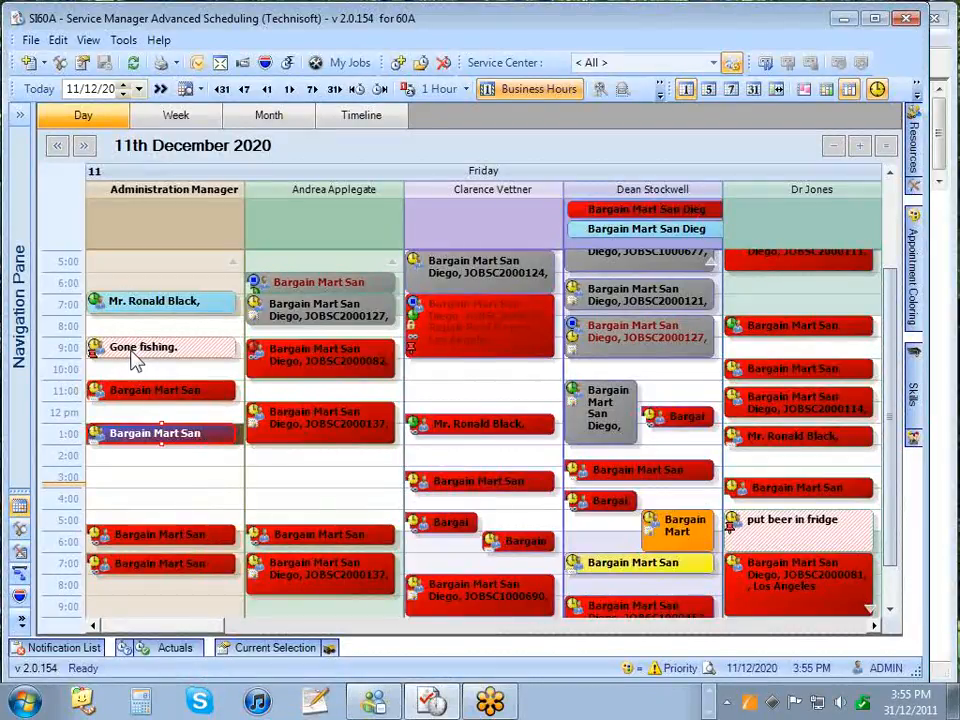
mouse_move(136, 362)
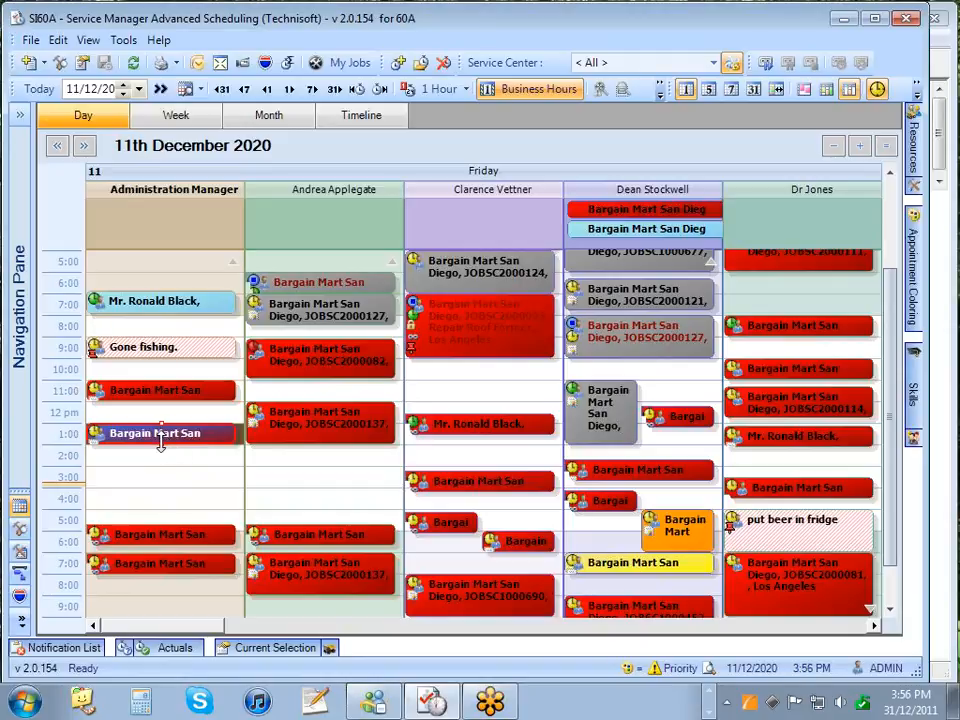
left_click_drag(160, 444, 159, 452)
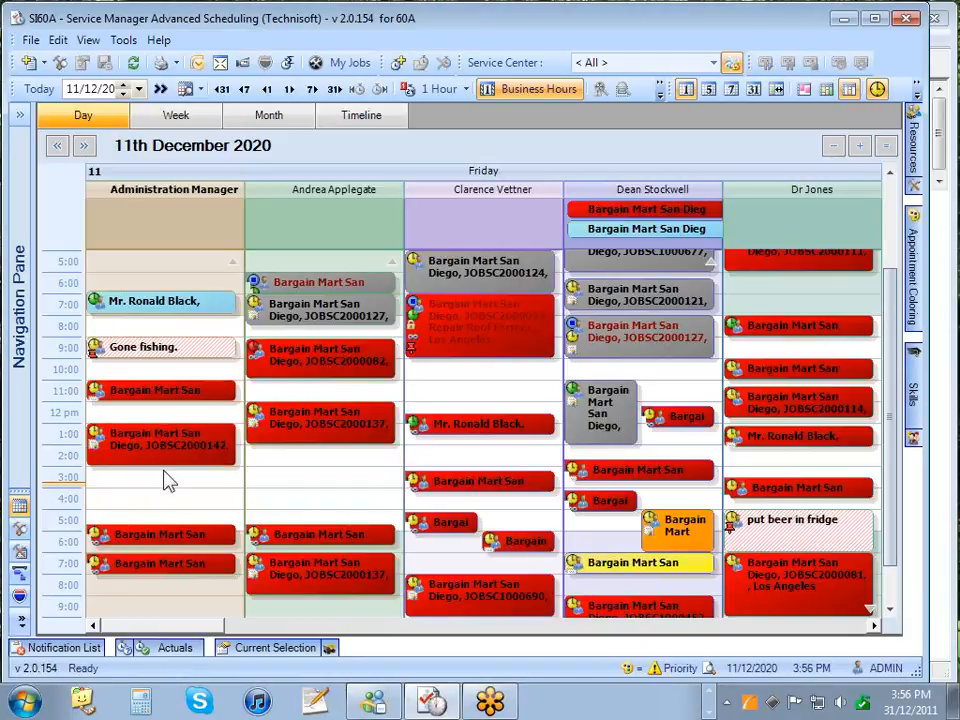
left_click(158, 456)
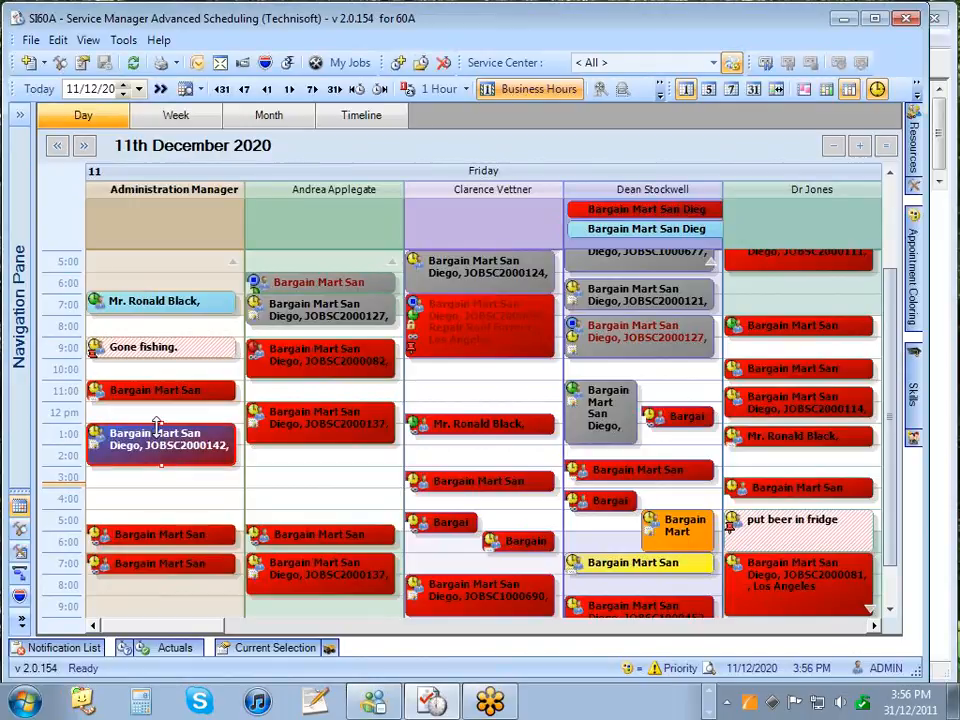
left_click_drag(163, 429, 163, 414)
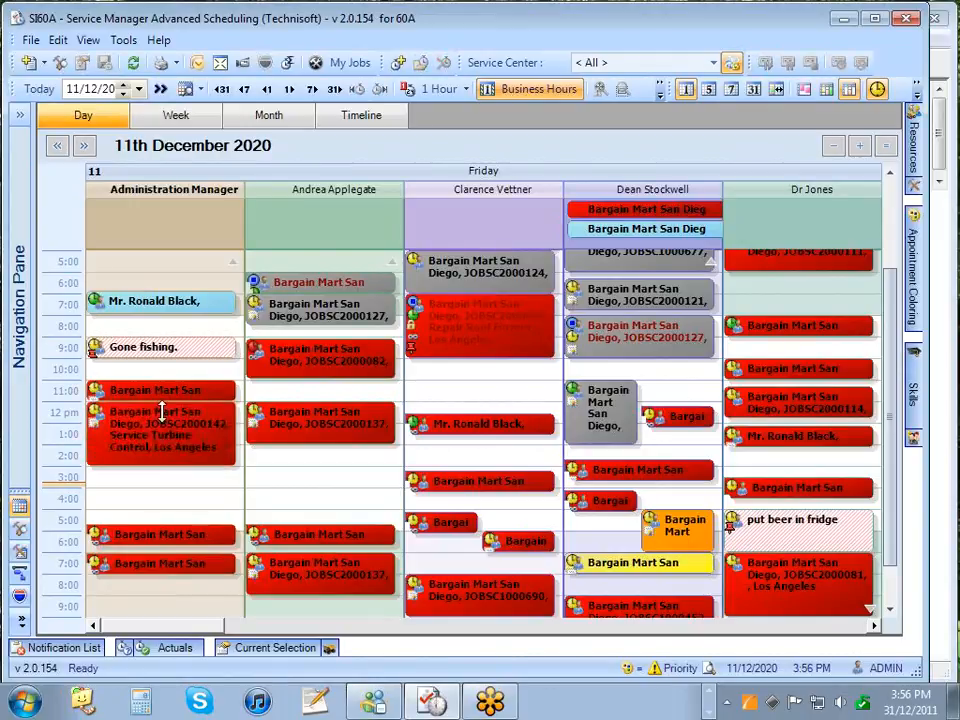
left_click(163, 428)
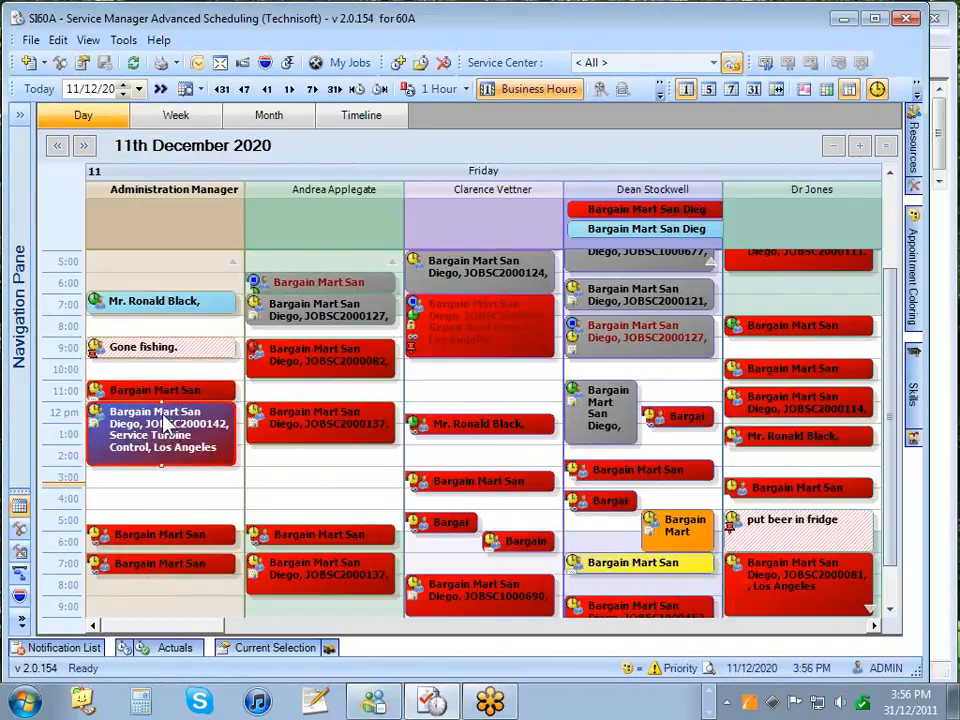
left_click_drag(160, 400, 162, 428)
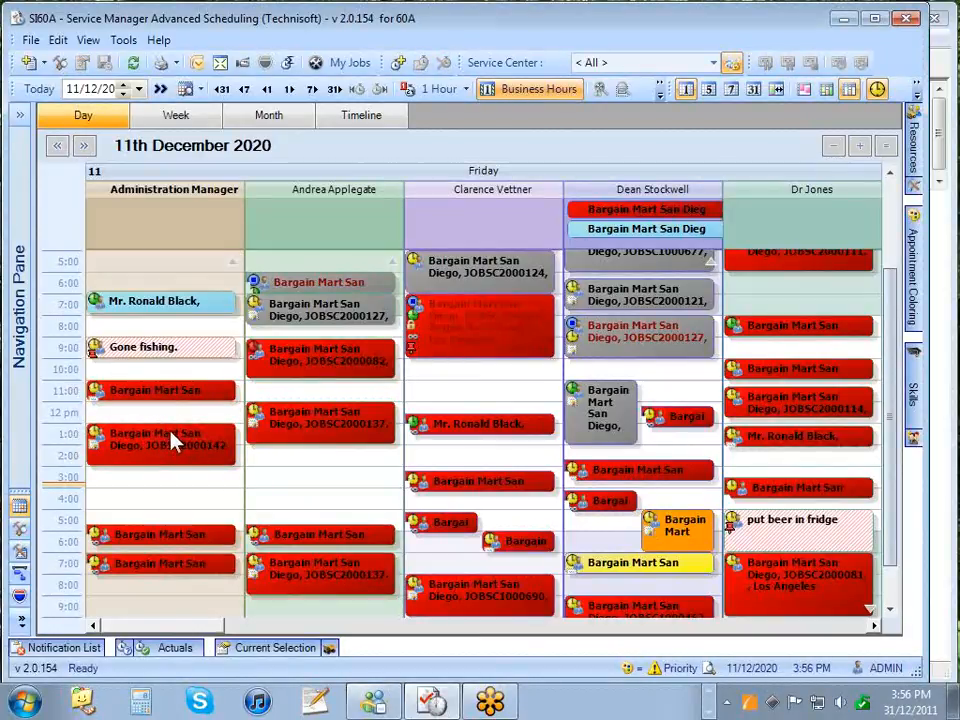
mouse_move(172, 440)
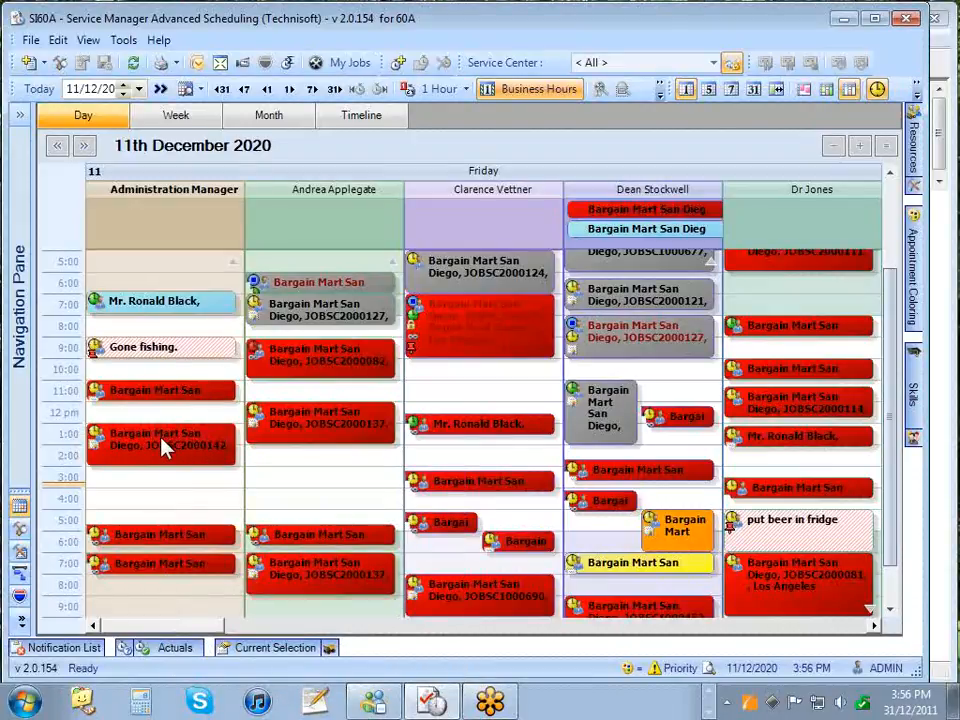
left_click_drag(165, 448, 282, 474)
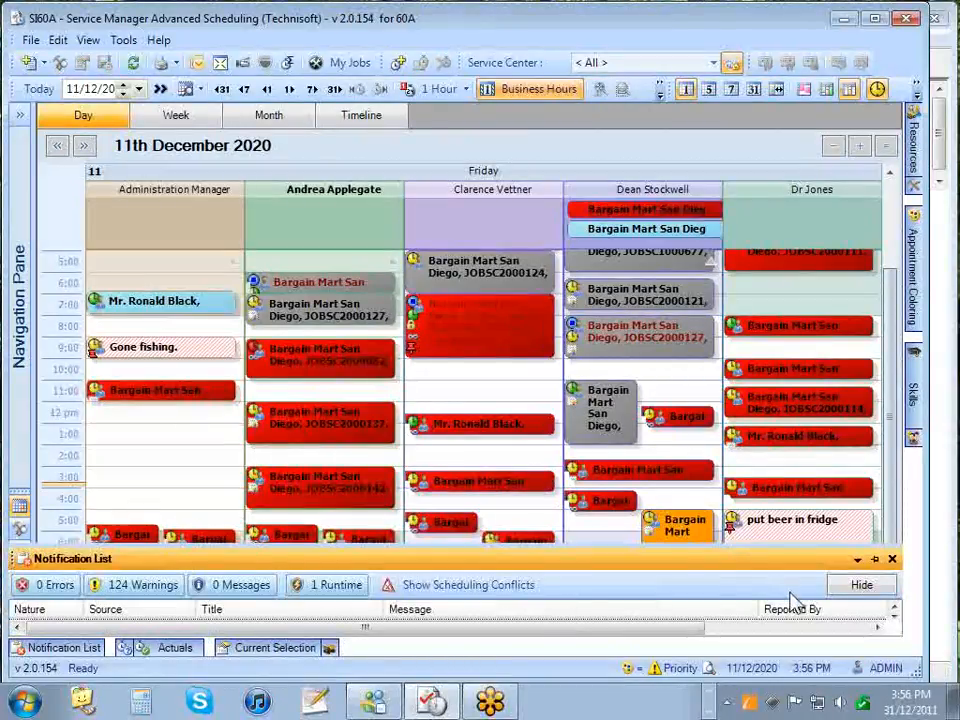
left_click(861, 585)
left_click_drag(422, 527, 338, 507)
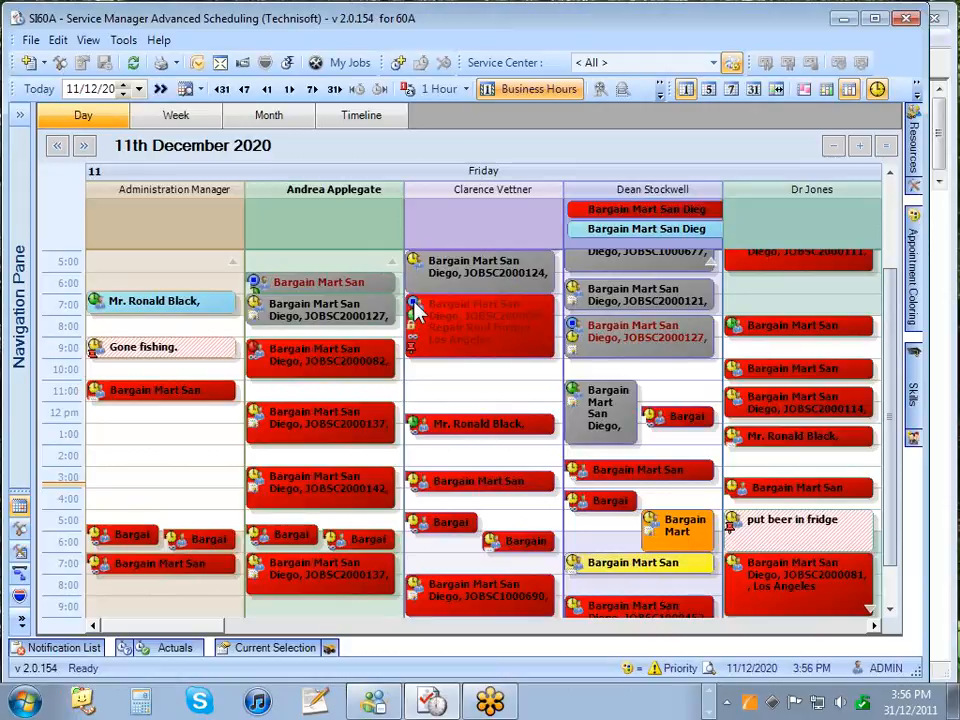
mouse_move(416, 311)
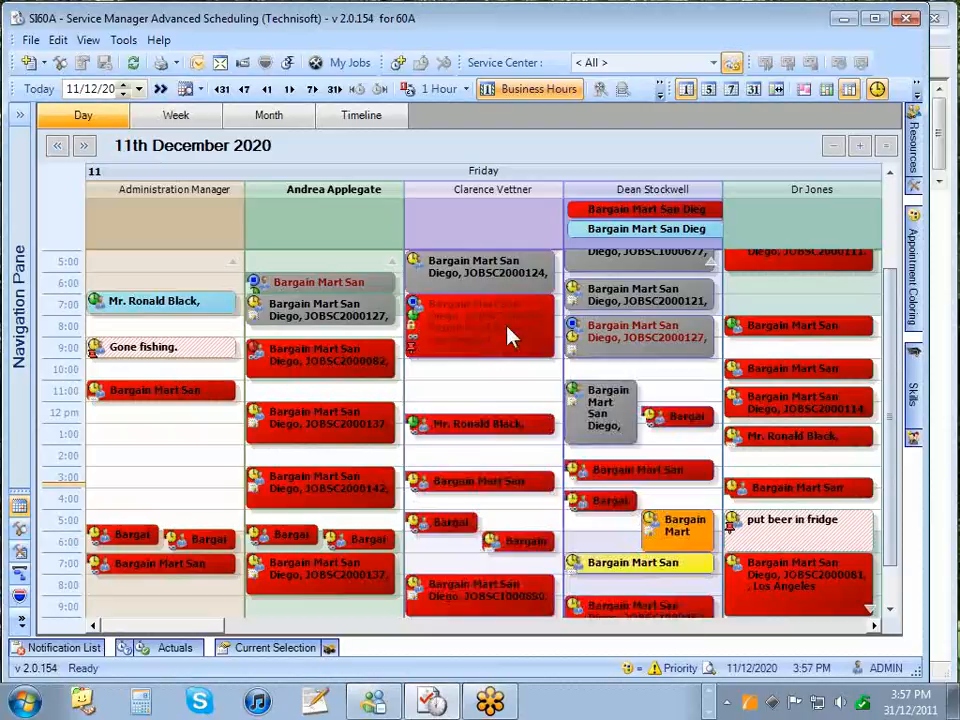
left_click(289, 421)
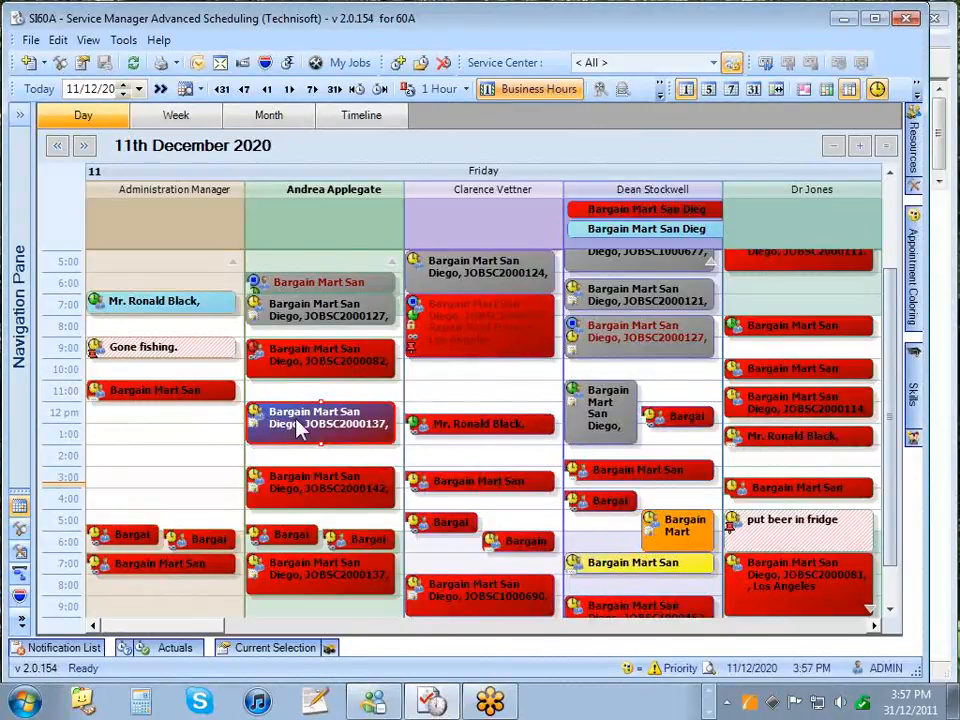
left_click(290, 361)
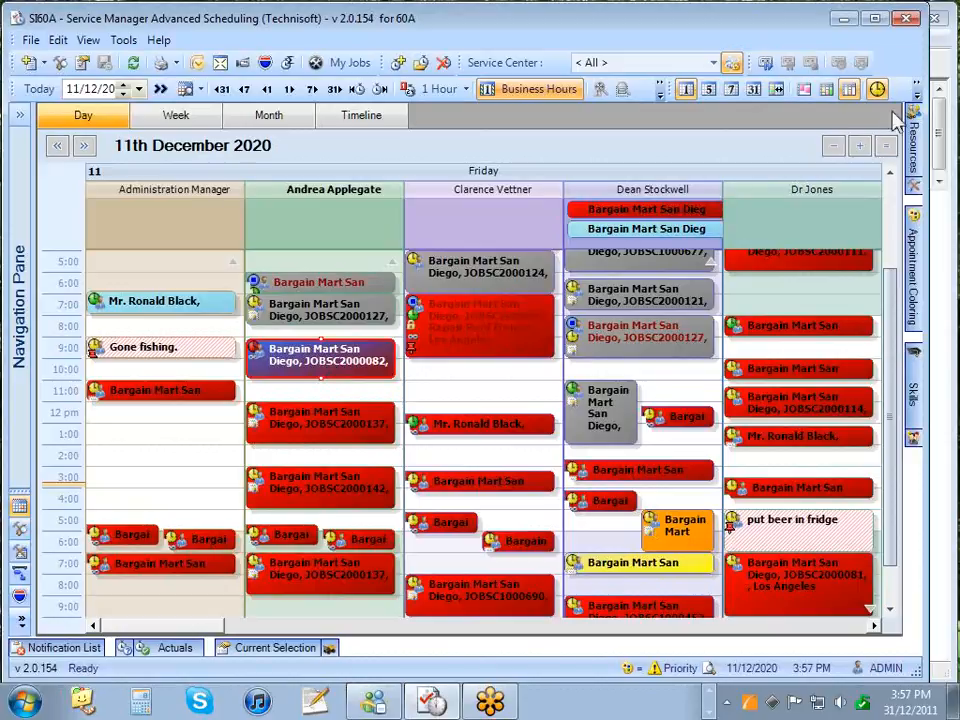
mouse_move(914, 106)
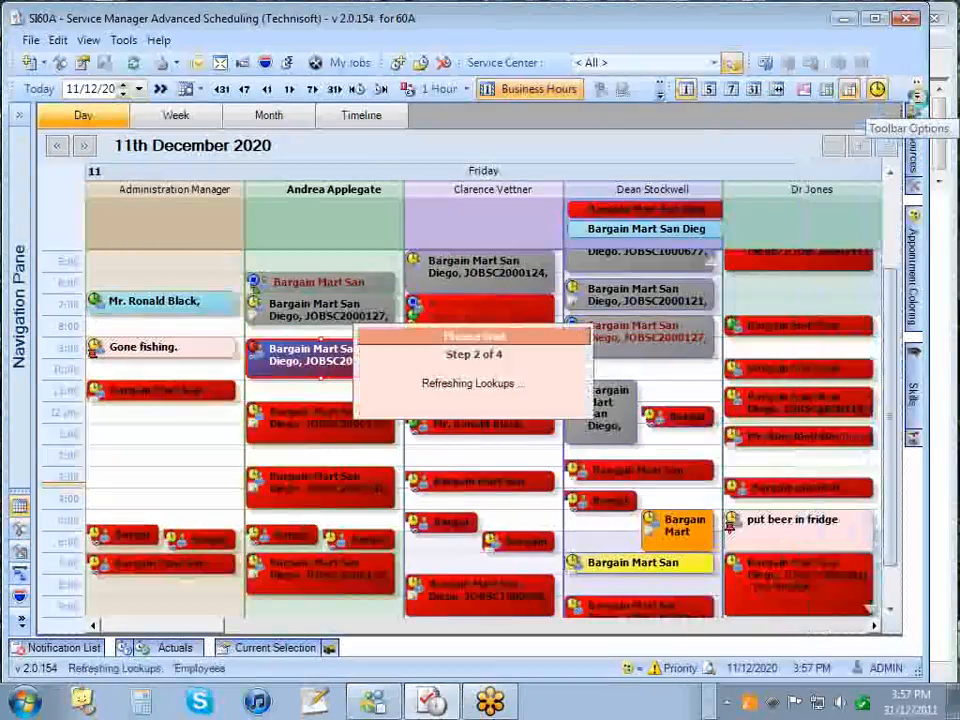
- Try dimming appointments without actuals and retrieved time entries, then restore full colour
left_click(917, 92)
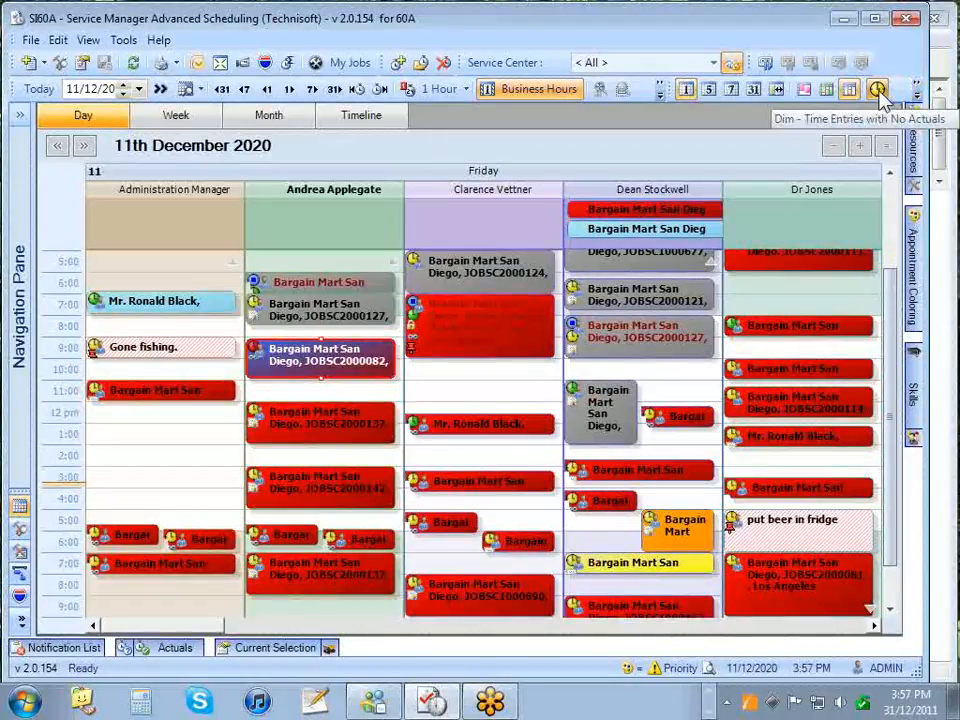
left_click(878, 91)
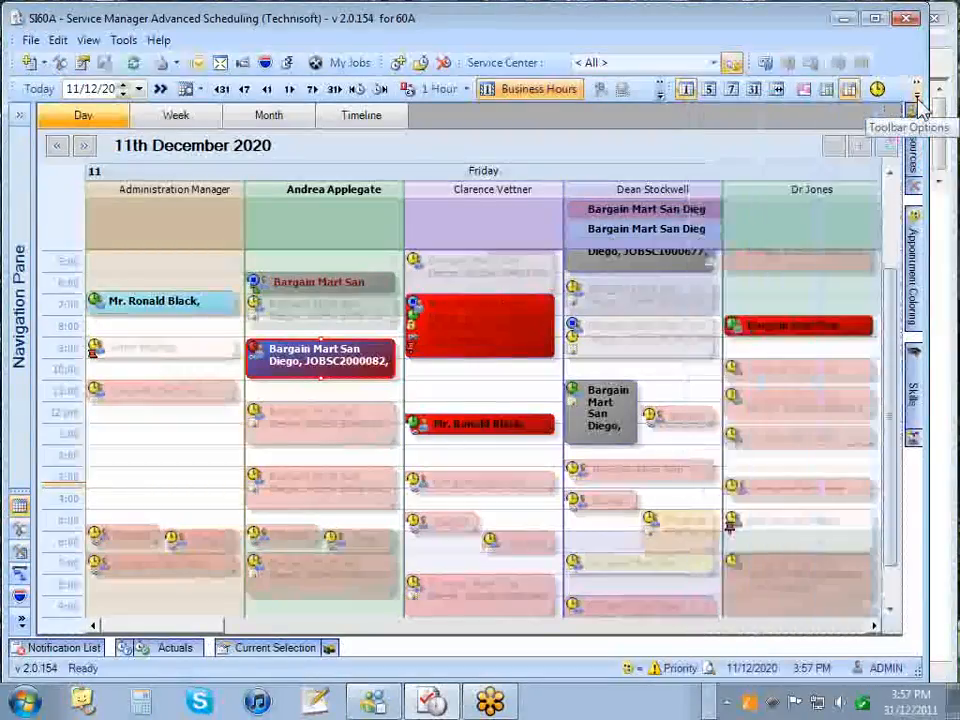
mouse_move(915, 225)
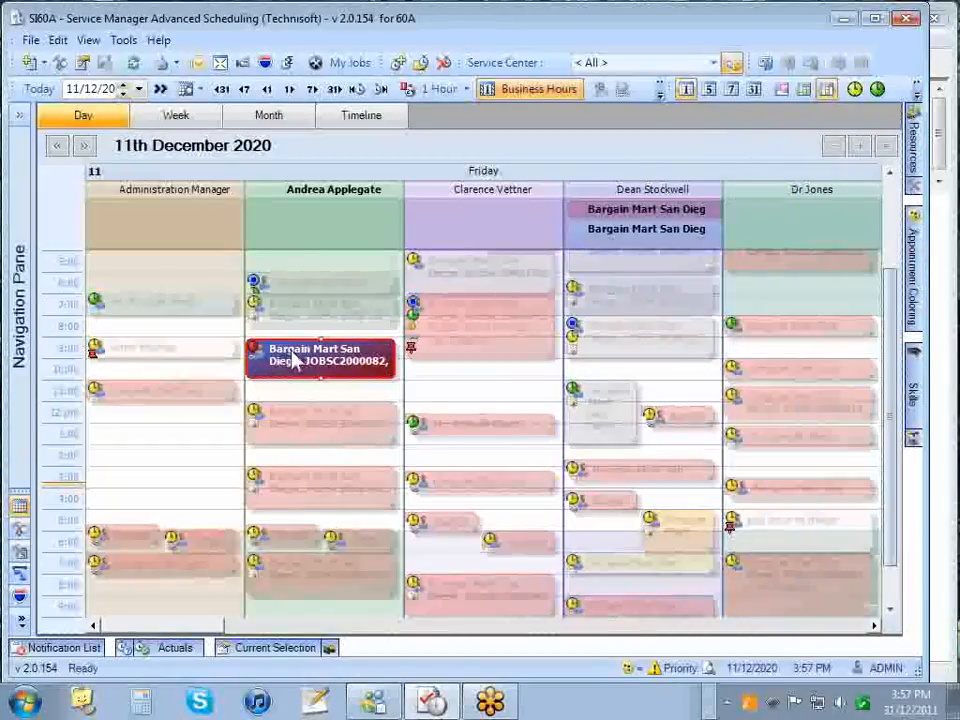
left_click(917, 90)
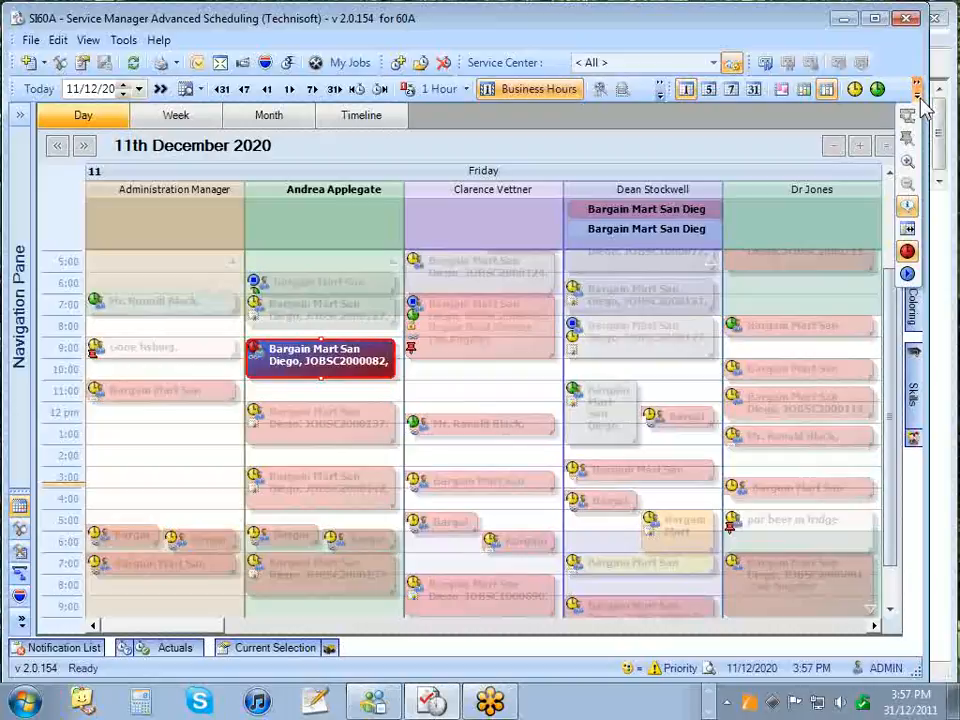
left_click(917, 253)
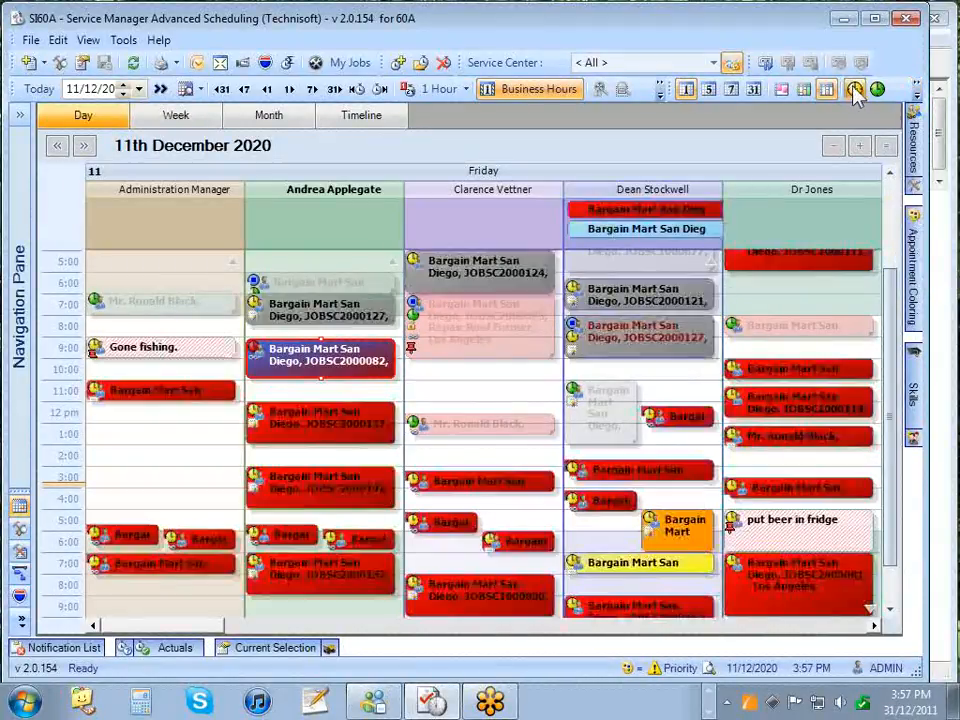
left_click(855, 90)
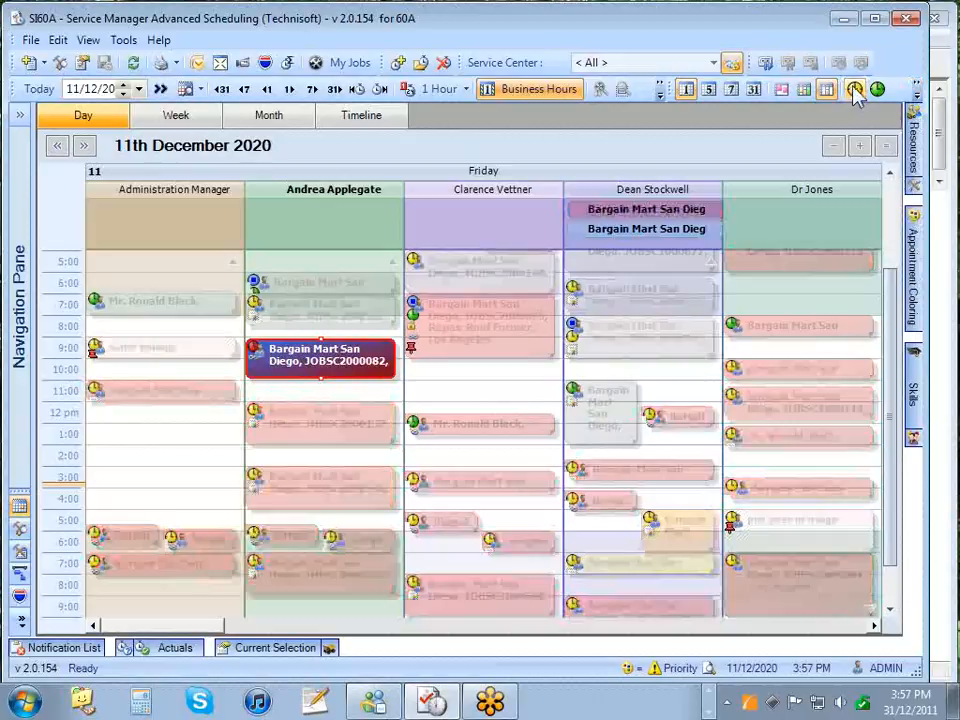
left_click(855, 90)
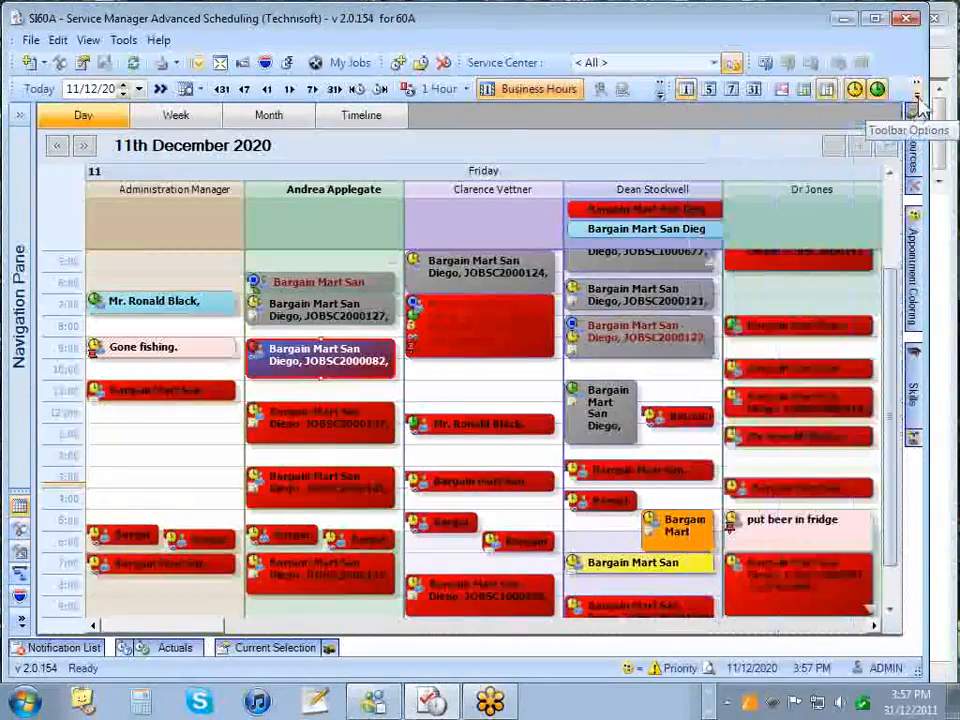
- Dim the time entries that are not recurring
left_click(917, 87)
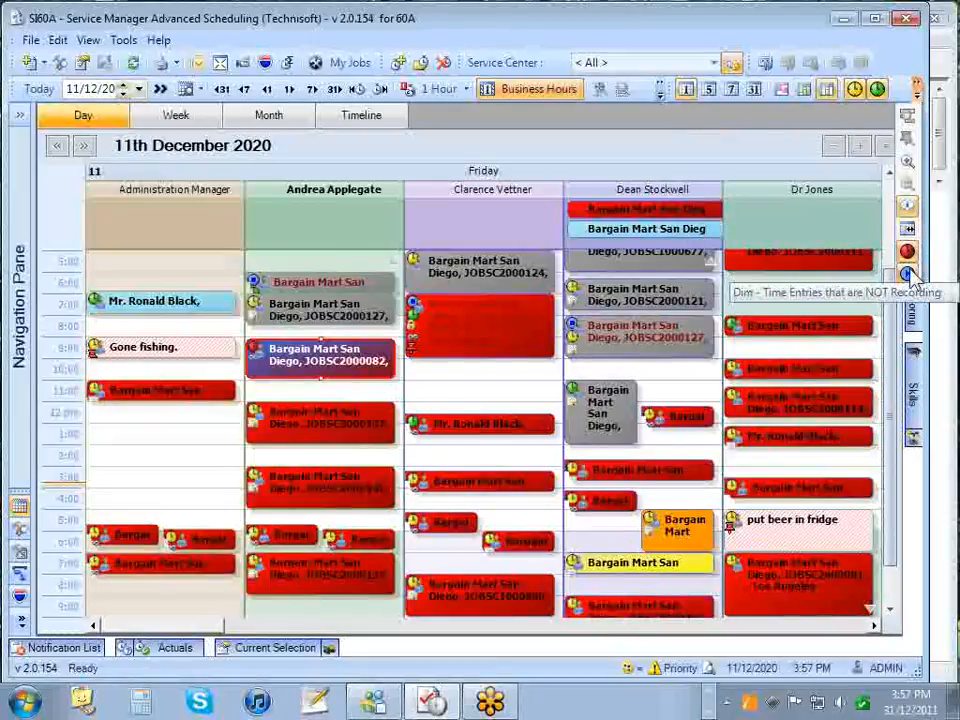
left_click(907, 273)
mouse_move(913, 283)
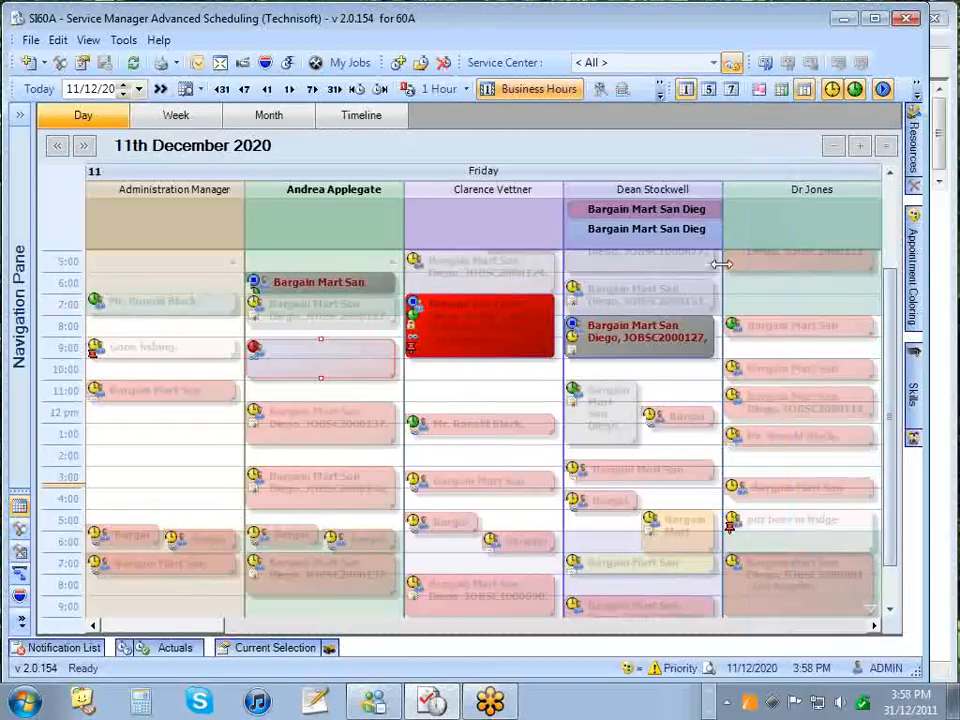
left_click(883, 89)
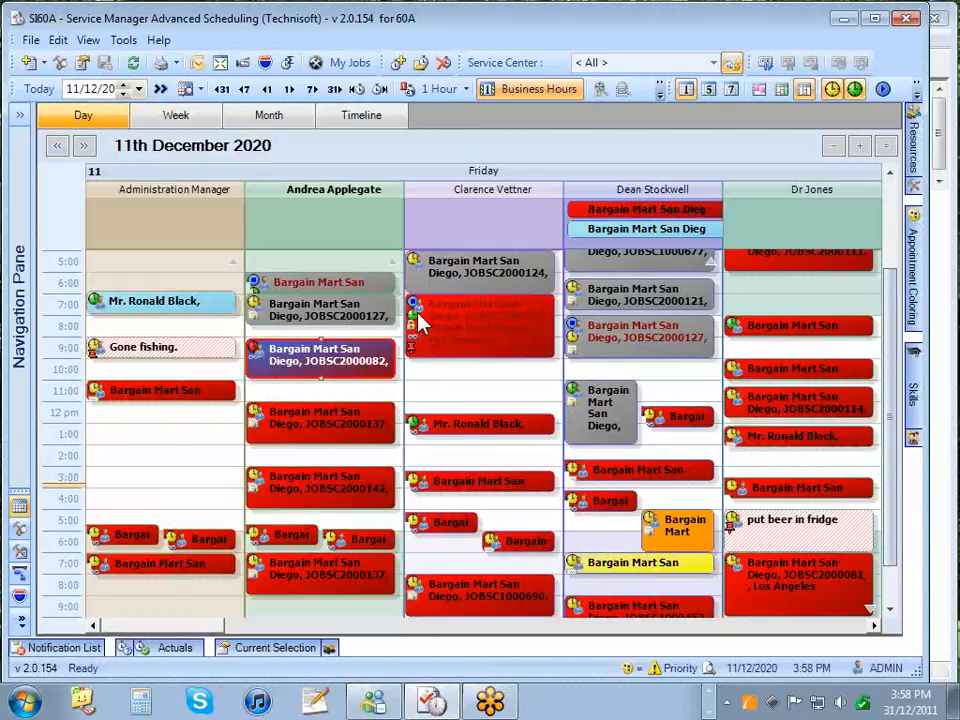
mouse_move(420, 320)
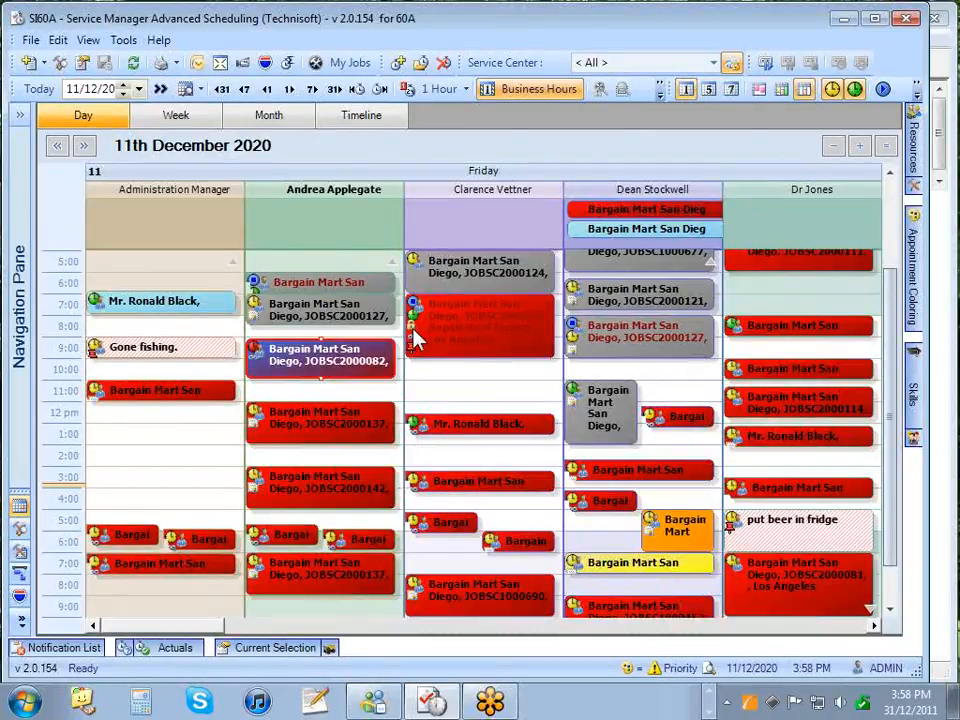
left_click(452, 330)
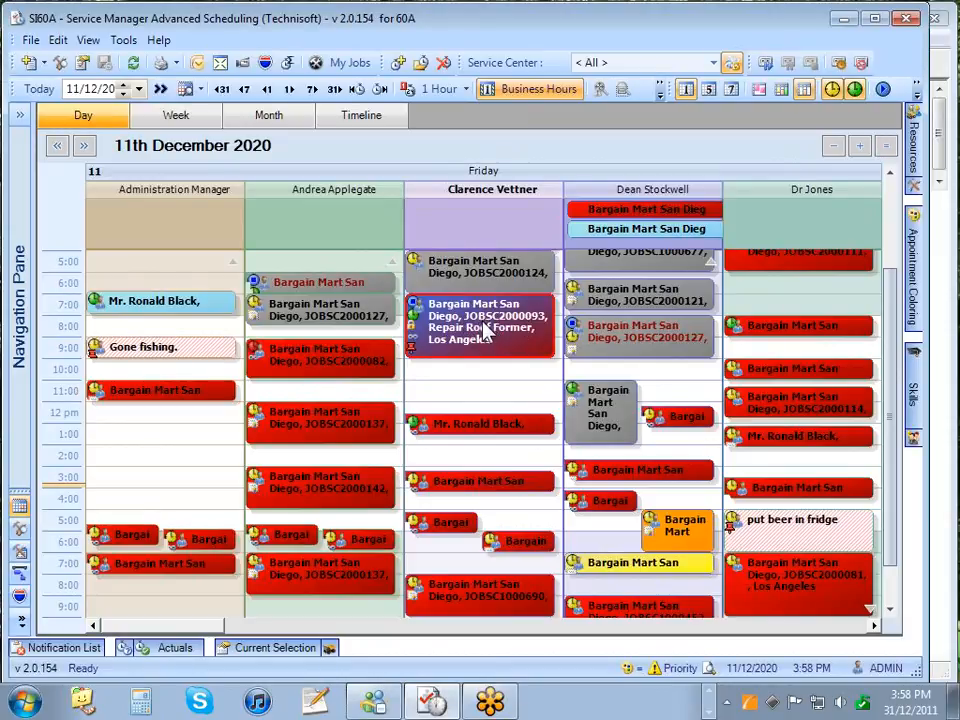
double_click(497, 330)
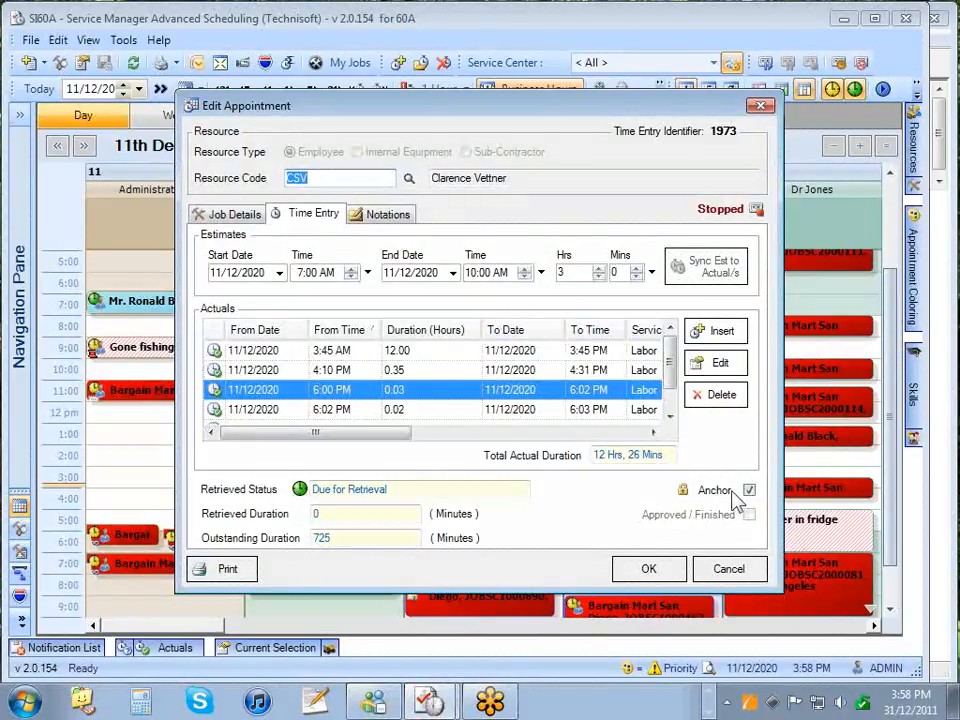
- Close Edit Appointment and try resizing Andrea's JOBSC2000082 appointment, which keeps its original length
left_click(658, 572)
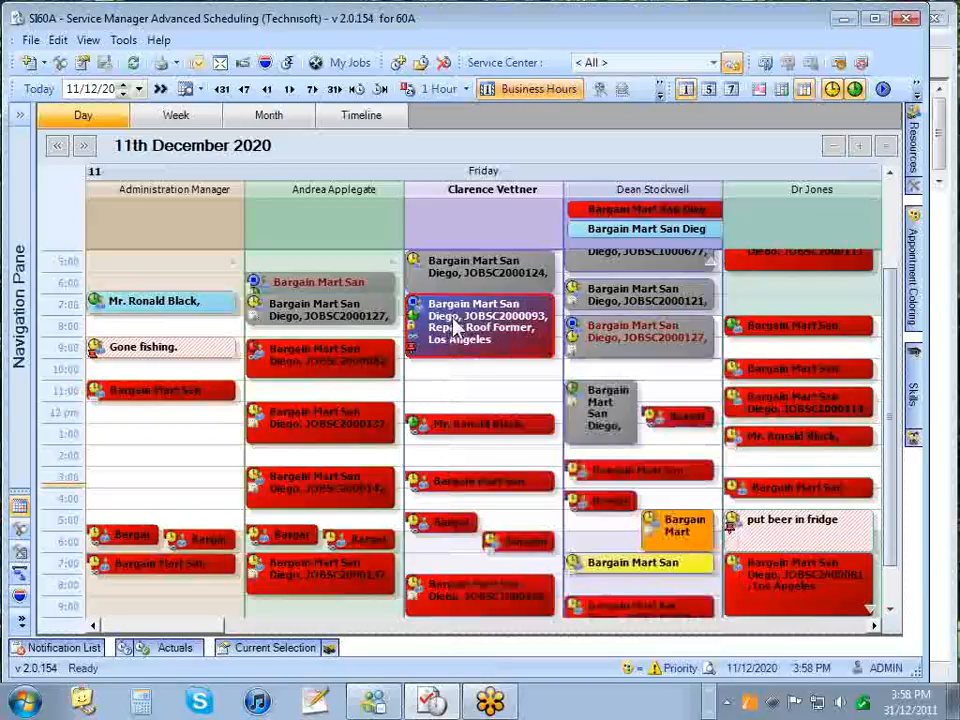
left_click(336, 370)
left_click_drag(321, 340, 329, 371)
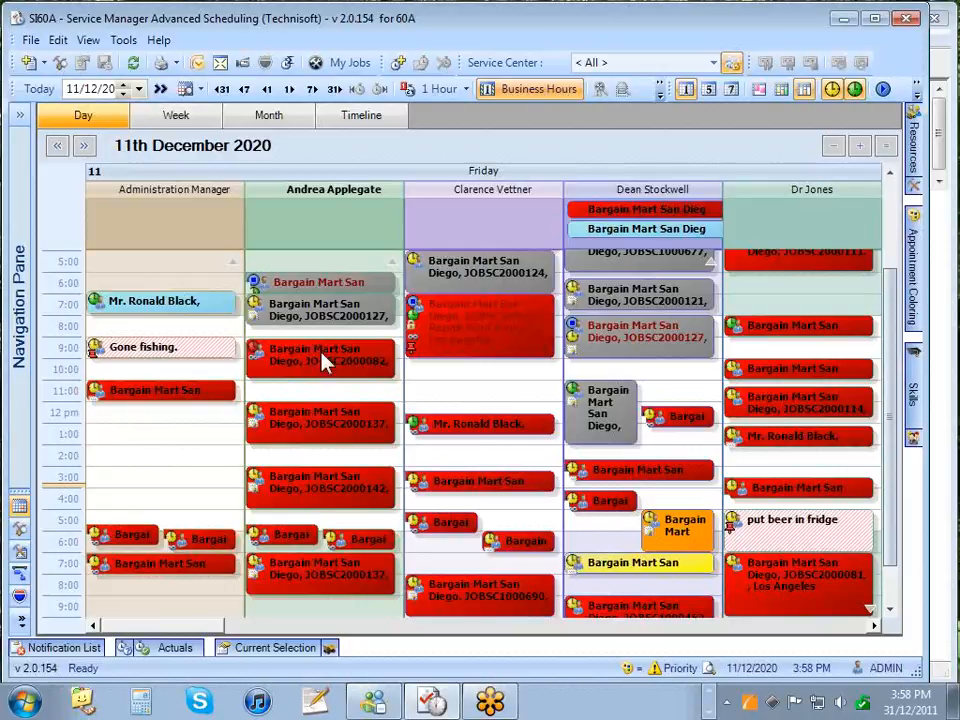
left_click(316, 362)
mouse_move(320, 379)
left_mouse_down()
mouse_move(325, 388)
mouse_move(318, 372)
left_mouse_up()
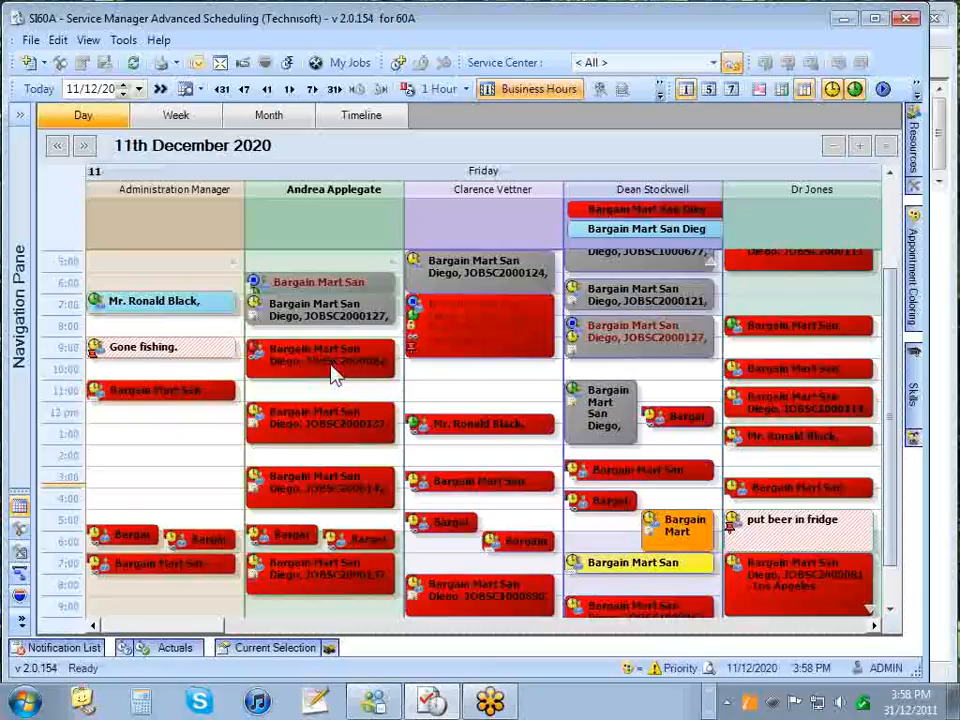
mouse_move(336, 372)
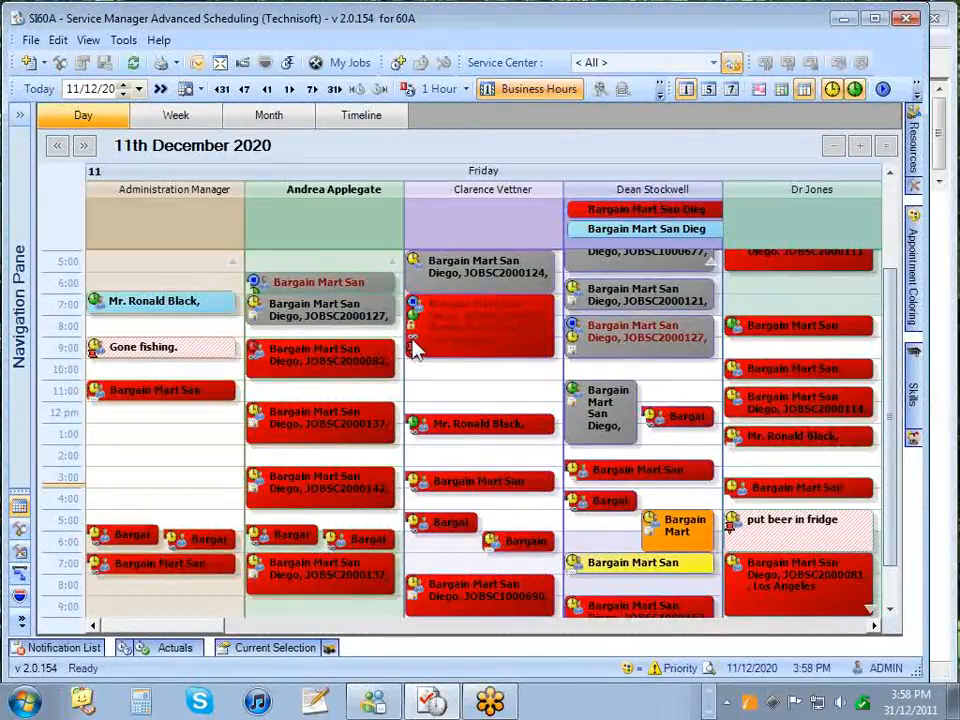
left_click(484, 336)
double_click(484, 336)
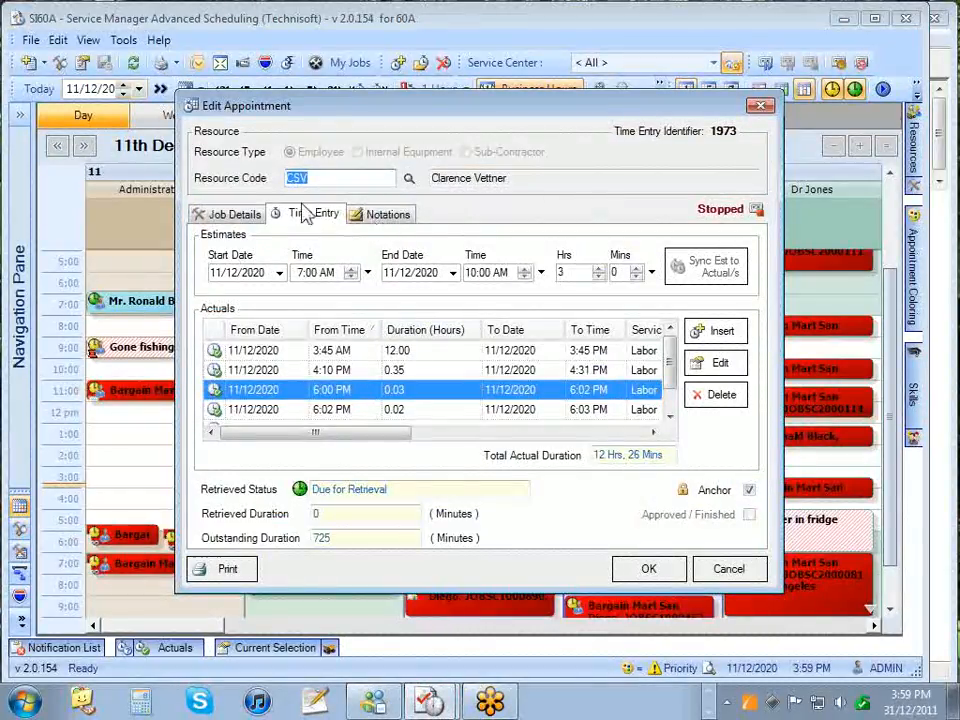
left_click(249, 214)
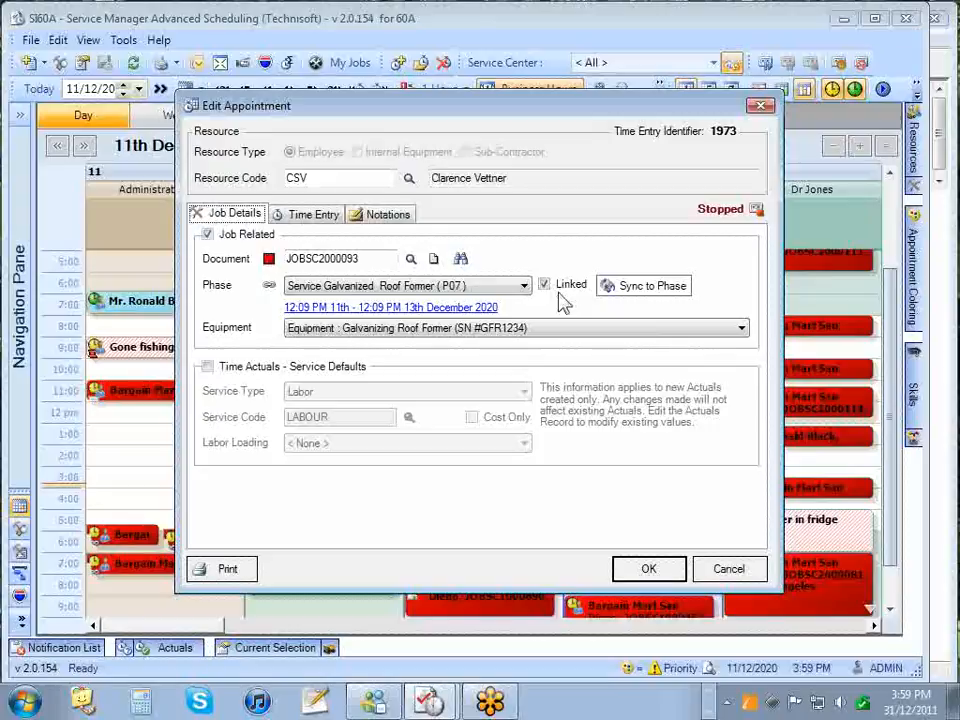
left_click(762, 107)
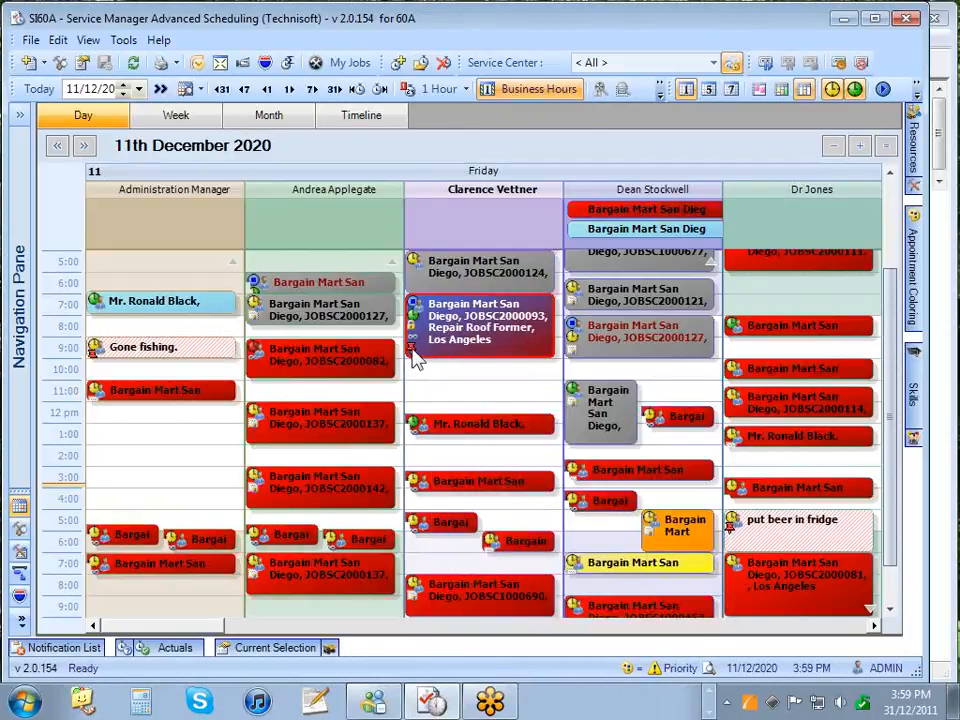
double_click(485, 320)
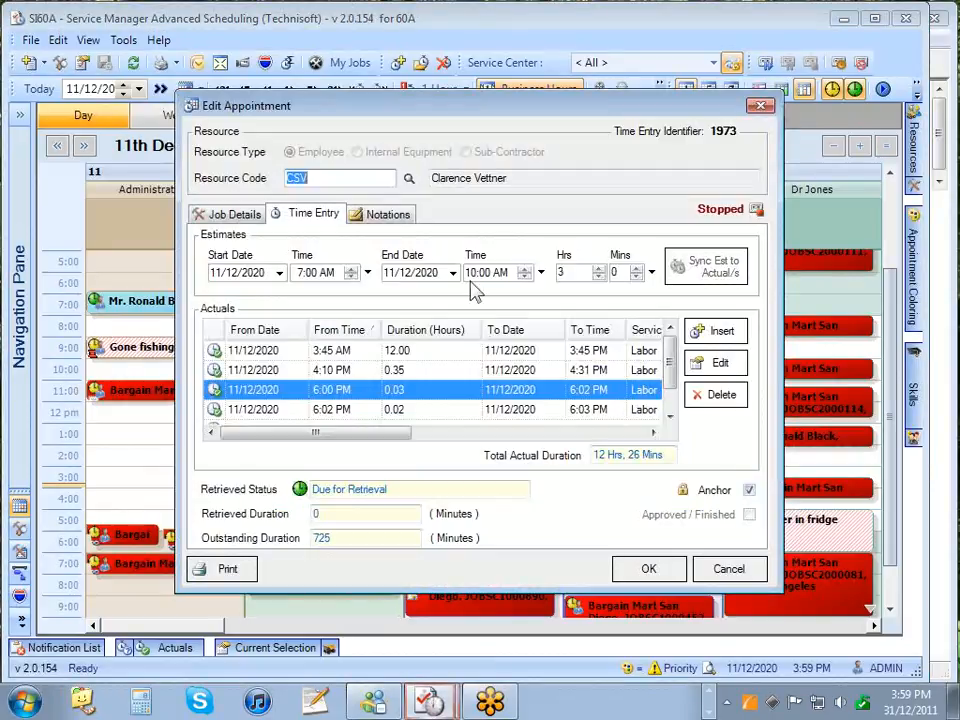
left_click(386, 213)
left_click(386, 262)
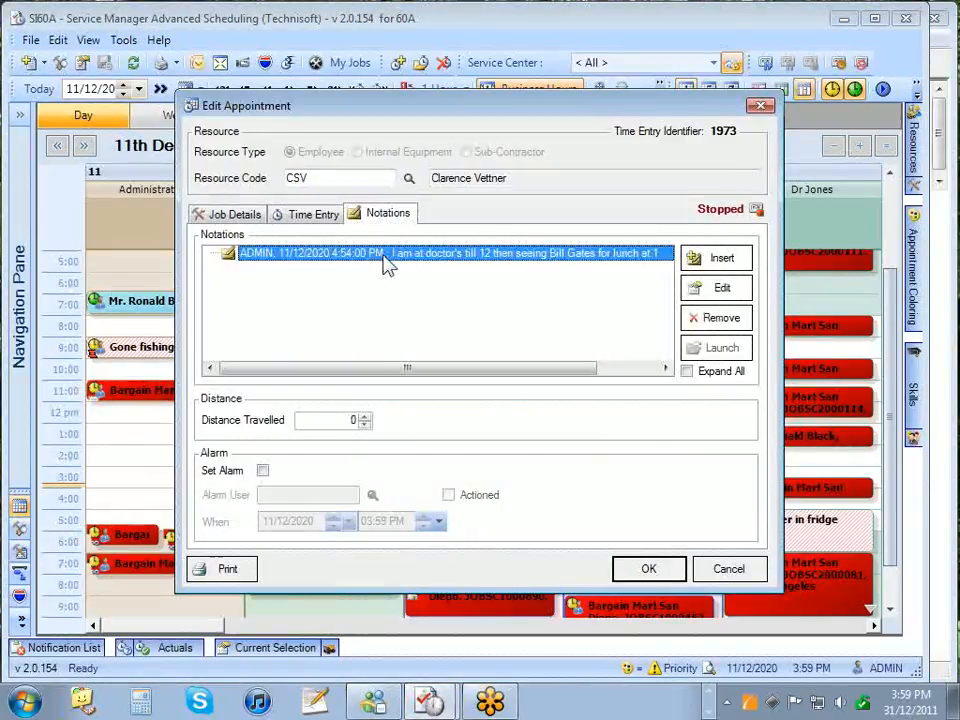
left_click(715, 287)
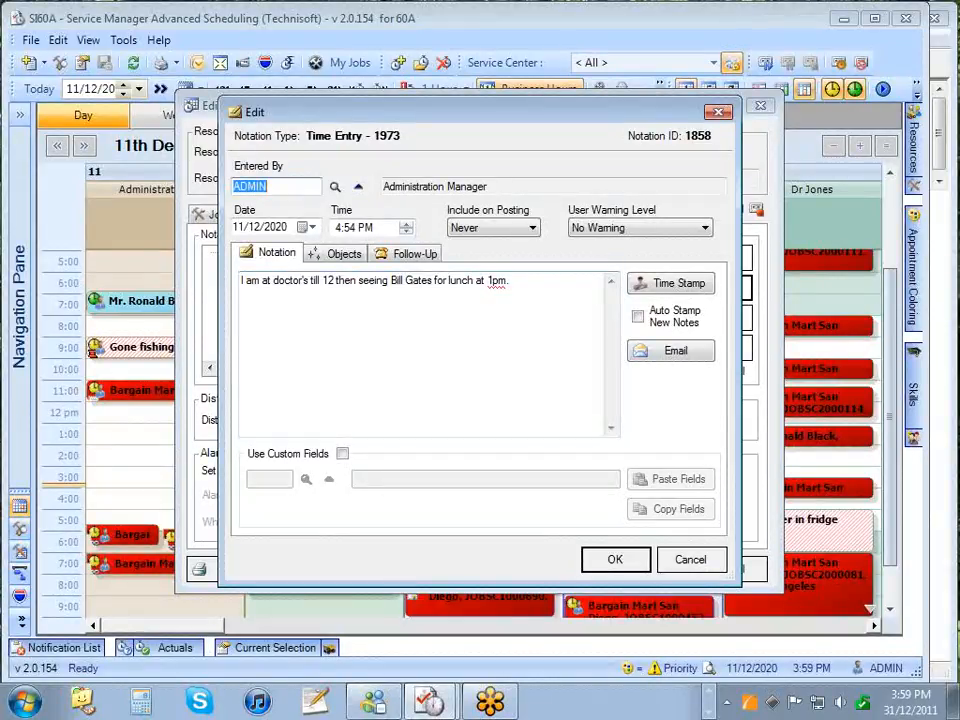
left_click(697, 566)
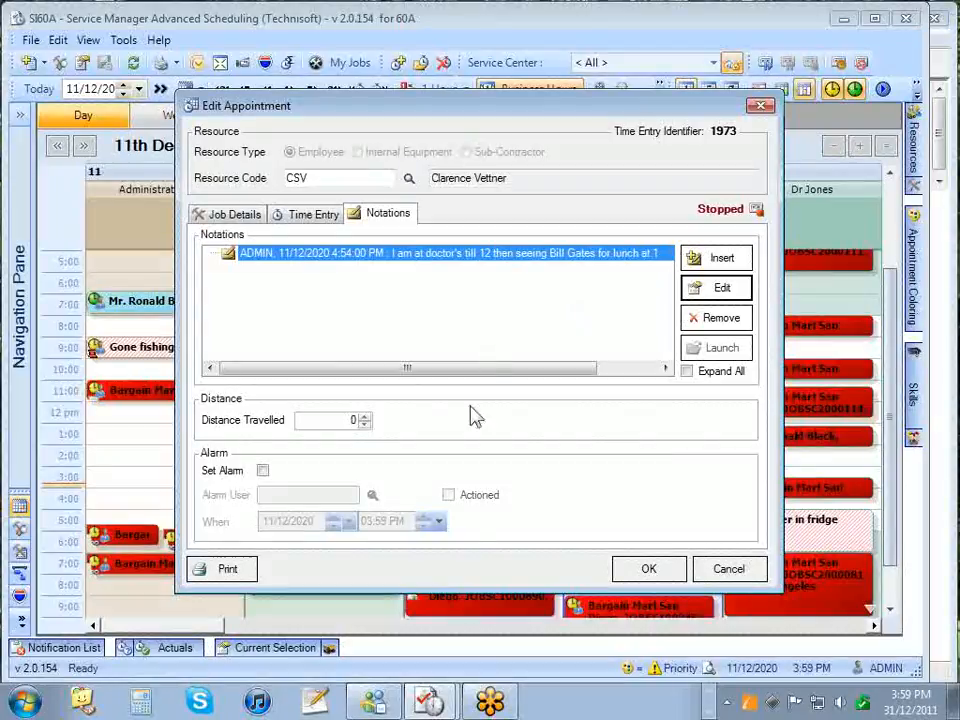
left_click(728, 568)
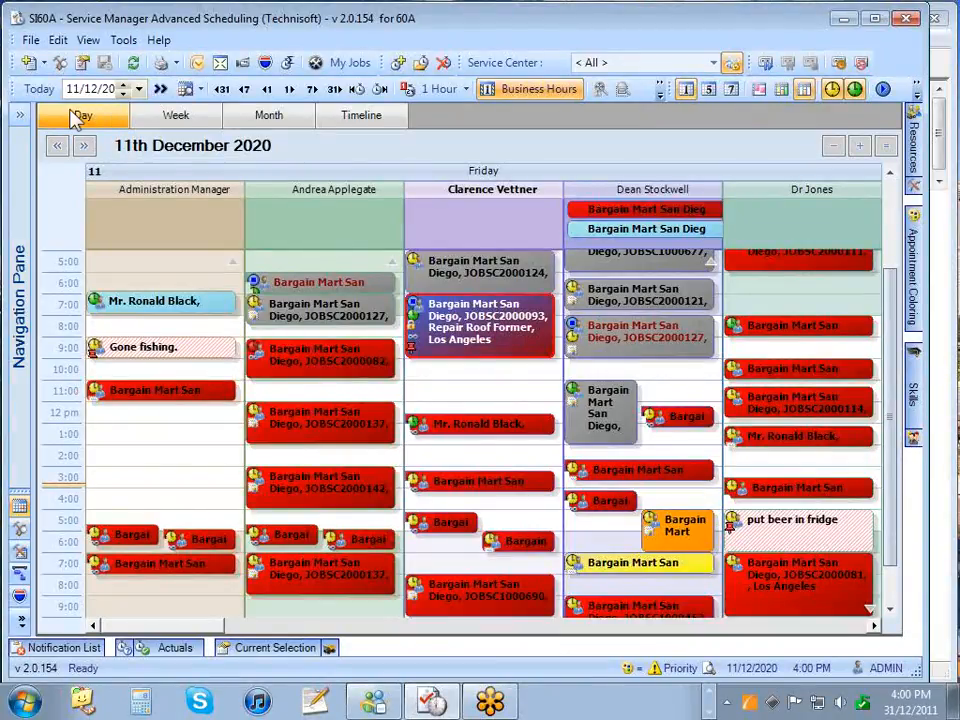
- Cycle through the week and month views to the Timeline view with compact resource rows
left_click(170, 116)
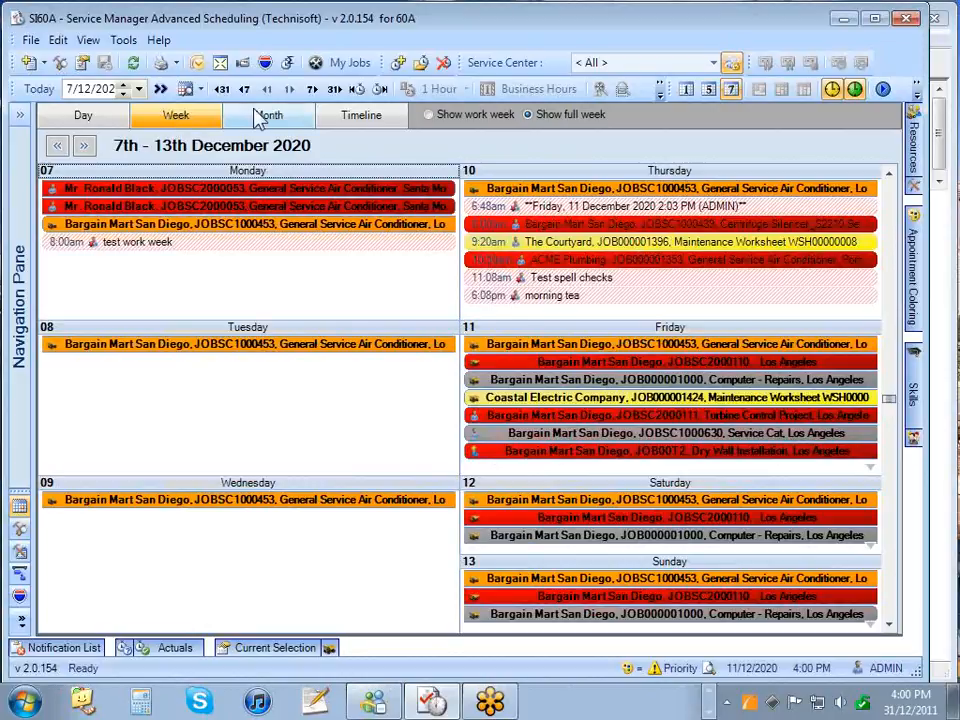
left_click(262, 118)
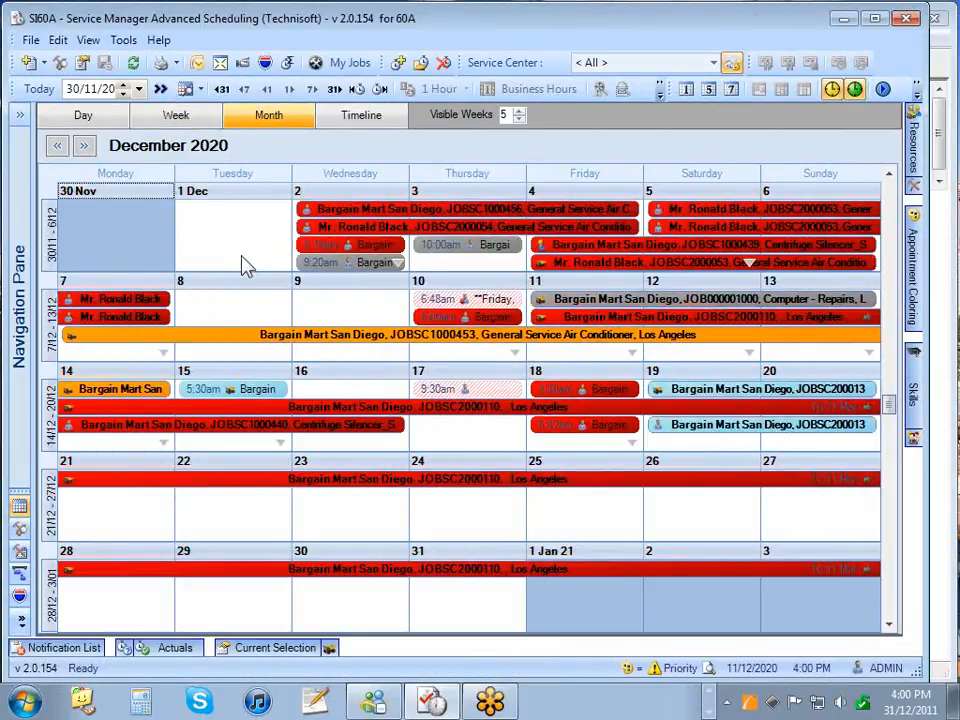
left_click(358, 118)
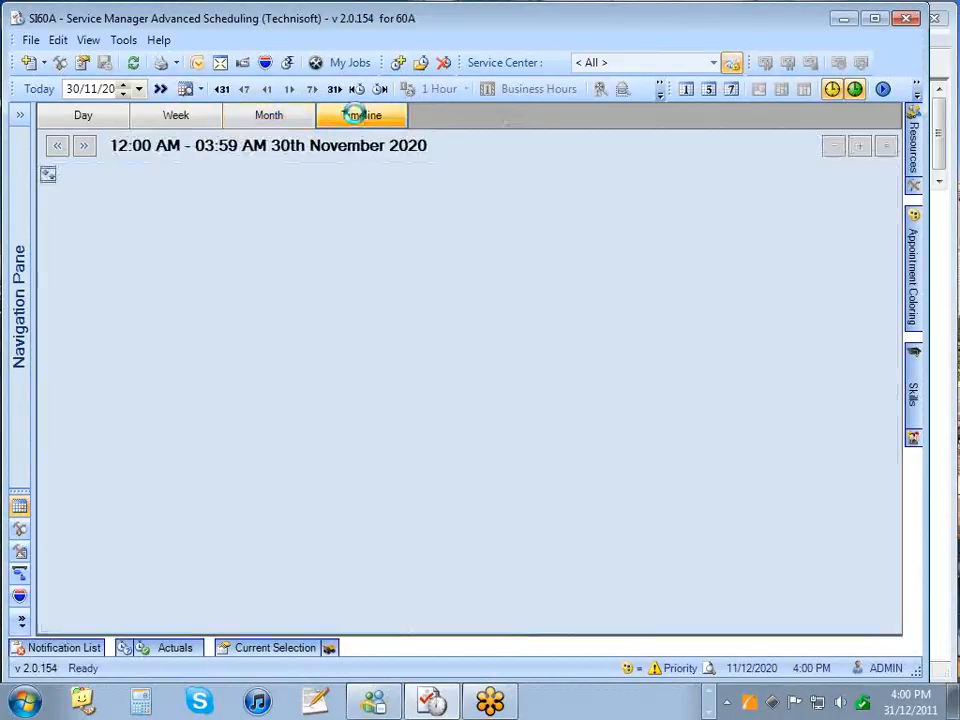
left_click(48, 177)
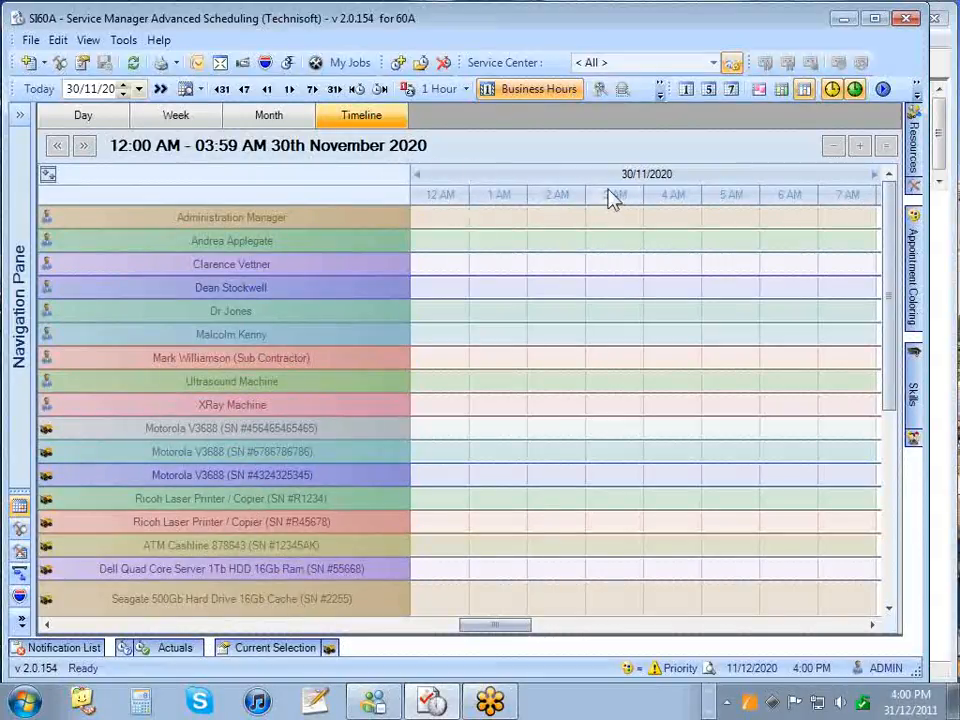
- Change the schedule date to 11/12 so it loads 11 December 2020
left_click(67, 89)
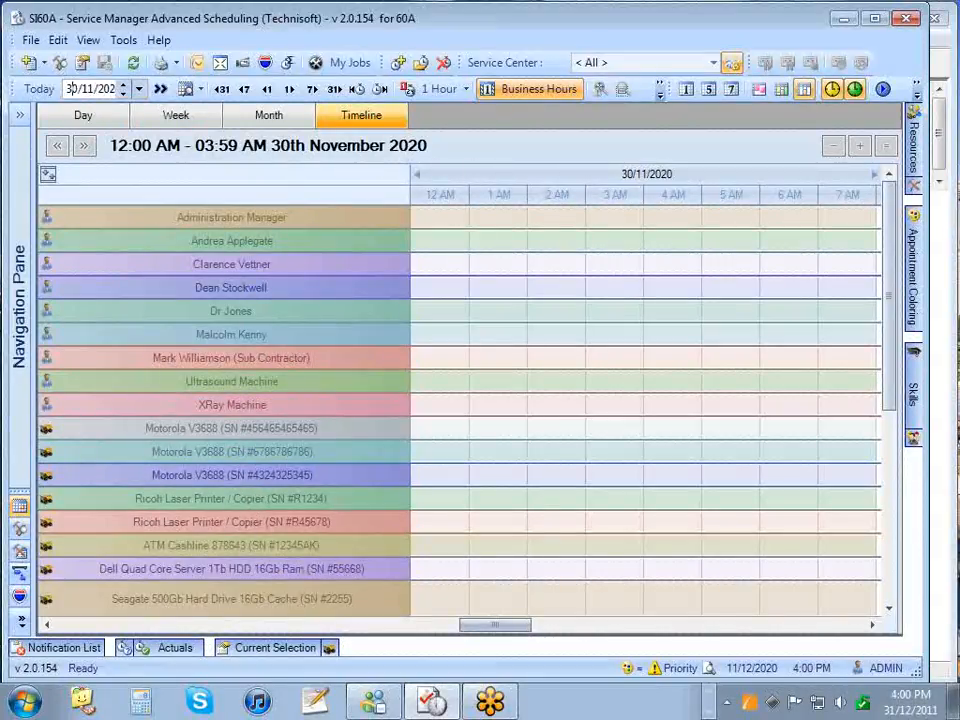
left_click_drag(79, 90, 68, 90)
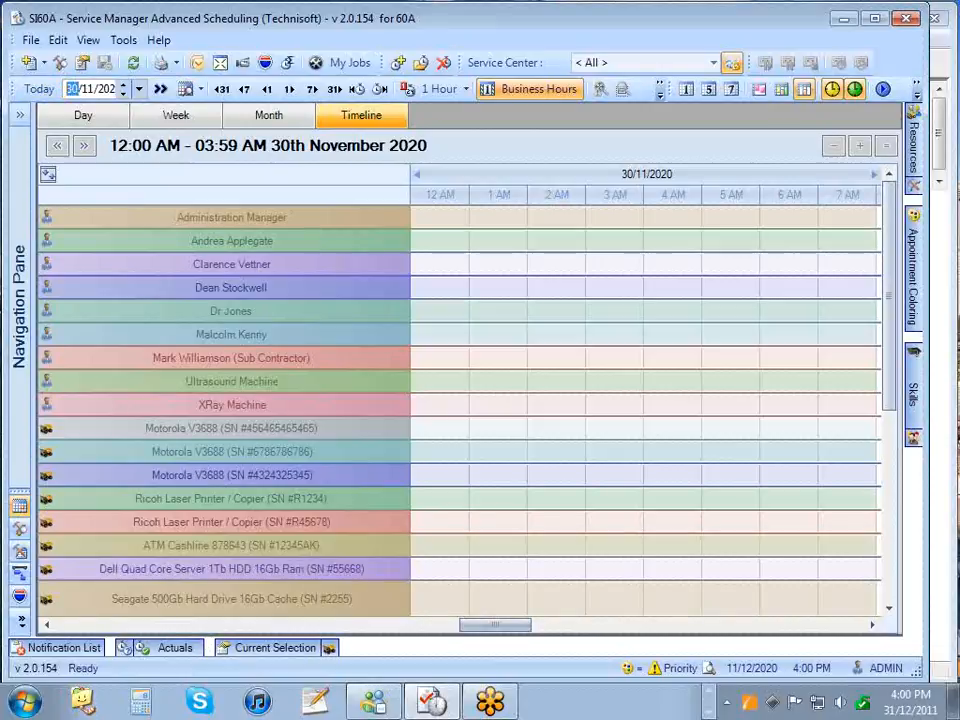
type("11/12")
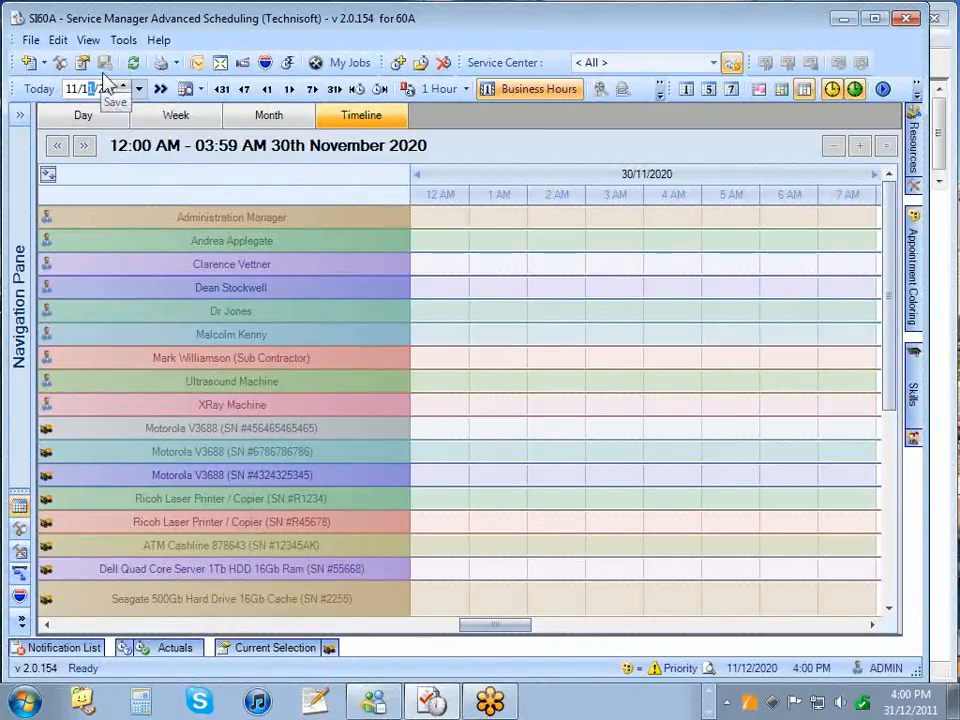
left_click(161, 89)
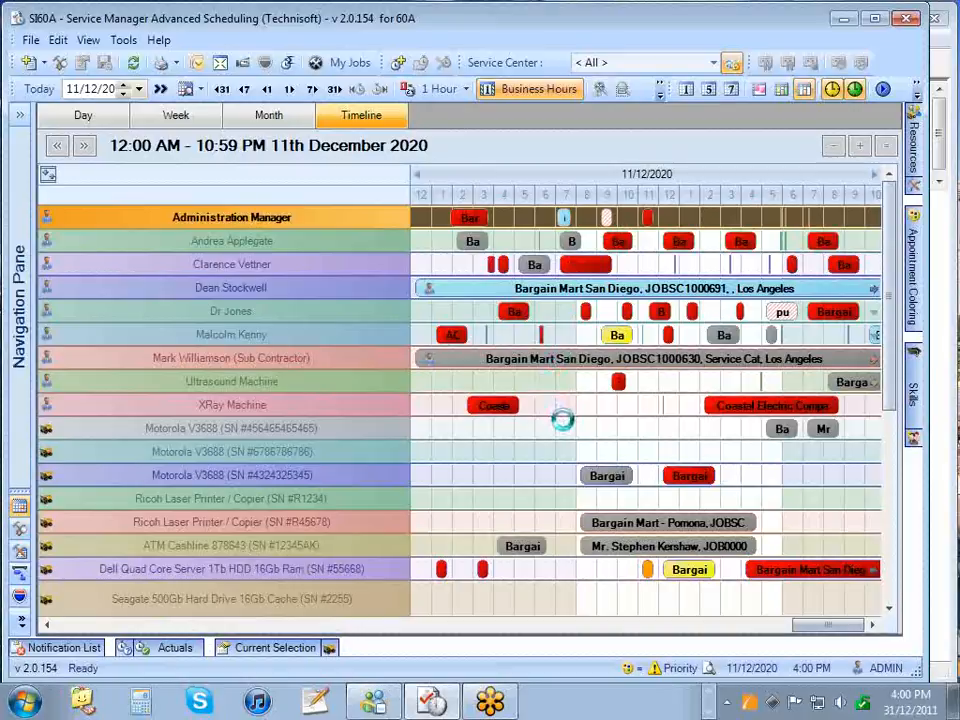
- Mark a time range on the first Motorola V3688 row, then return to the Day view
left_click_drag(585, 428, 627, 420)
right_click(614, 427)
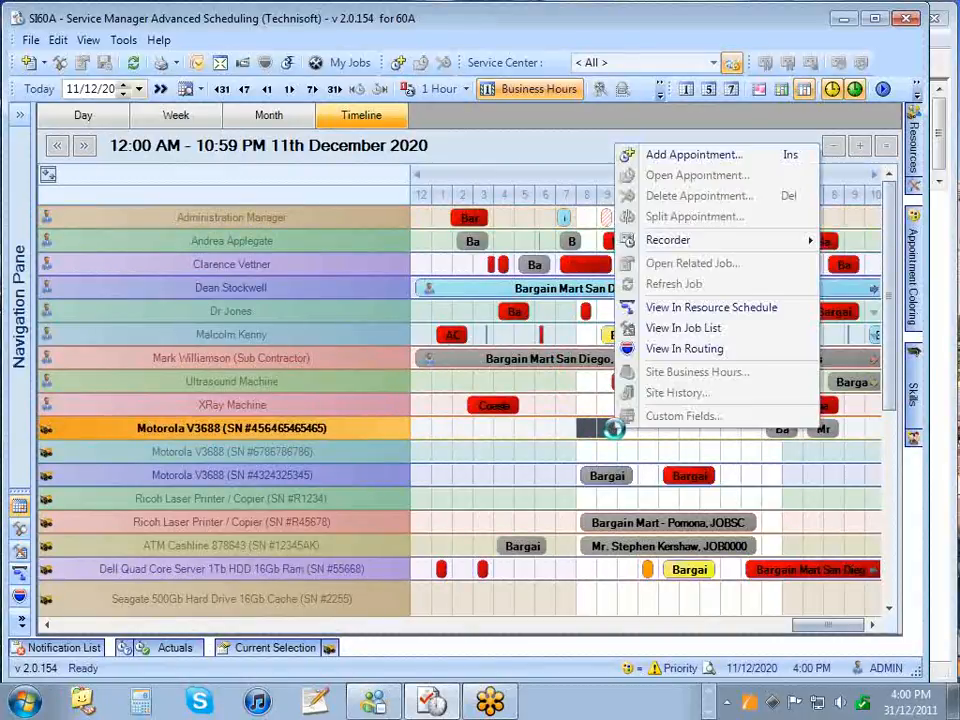
left_click(604, 428)
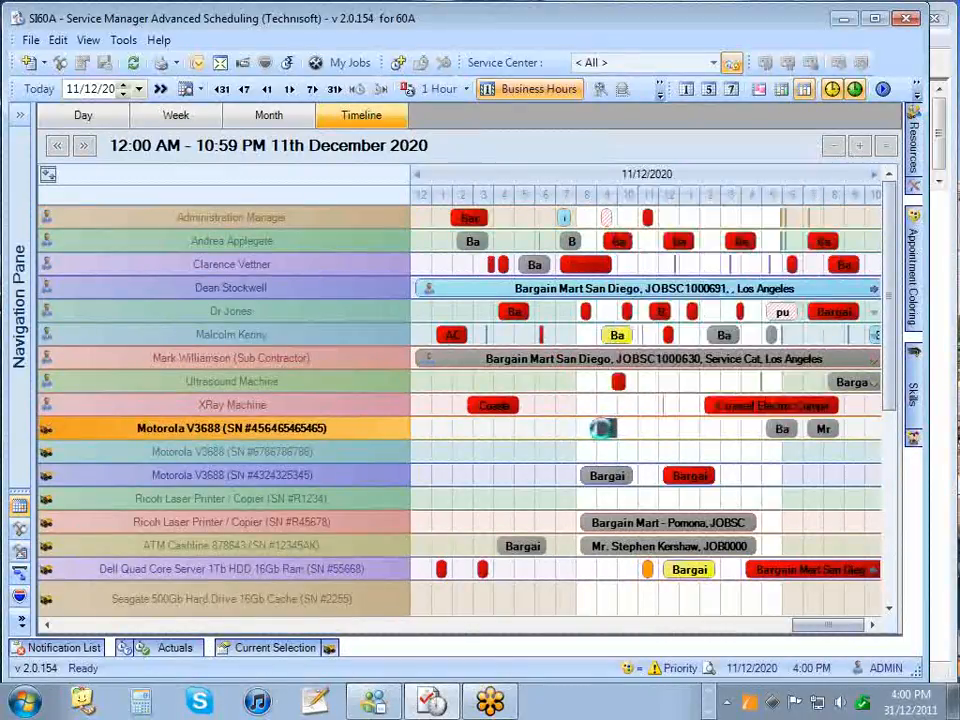
left_click(88, 116)
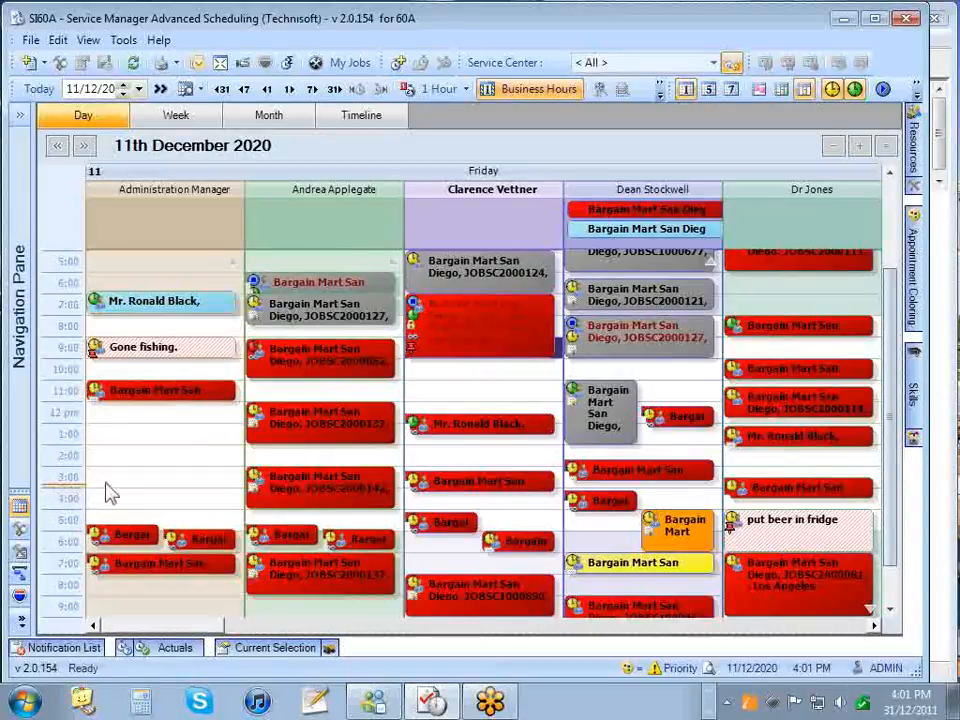
- Try the 30-minute and 15-minute time scales, settle on 1 Hour, and show the Resource Filter
left_click(465, 90)
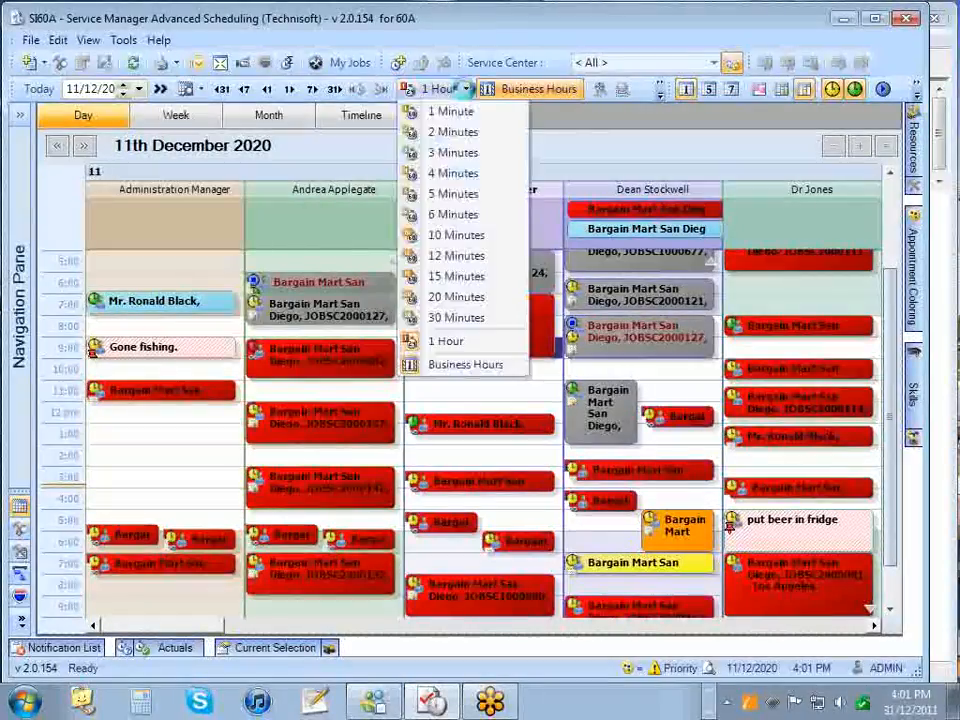
left_click(466, 317)
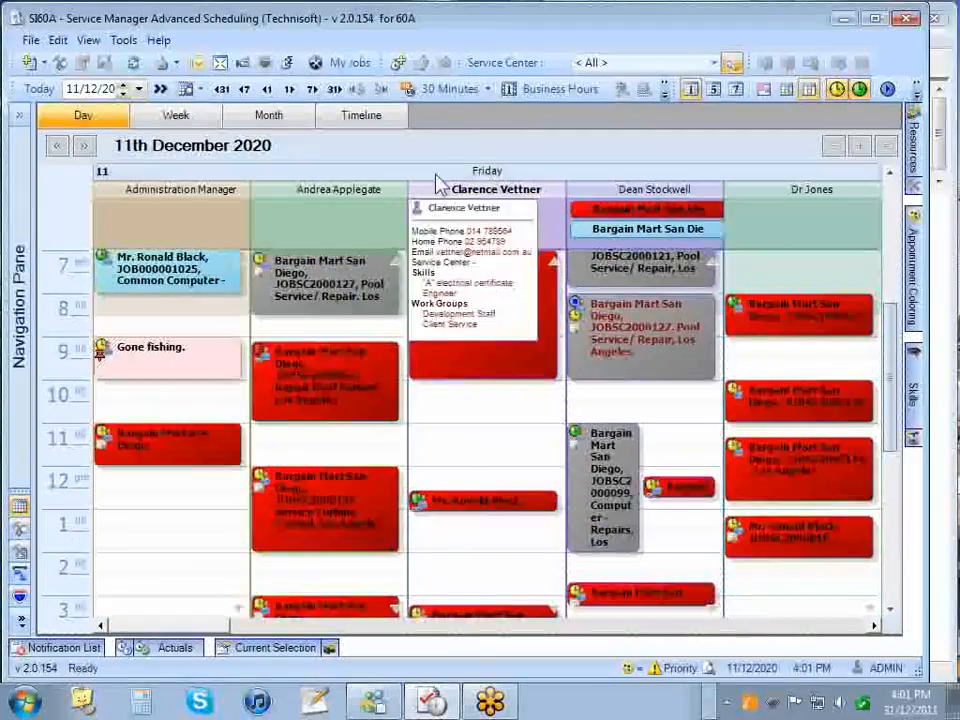
left_click(472, 92)
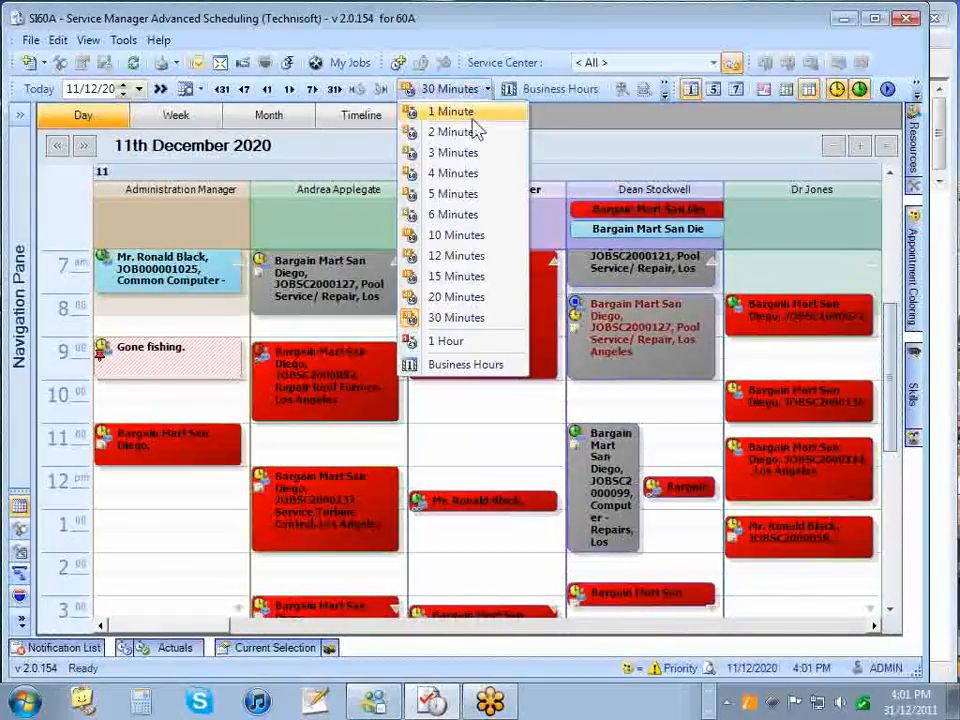
left_click(474, 277)
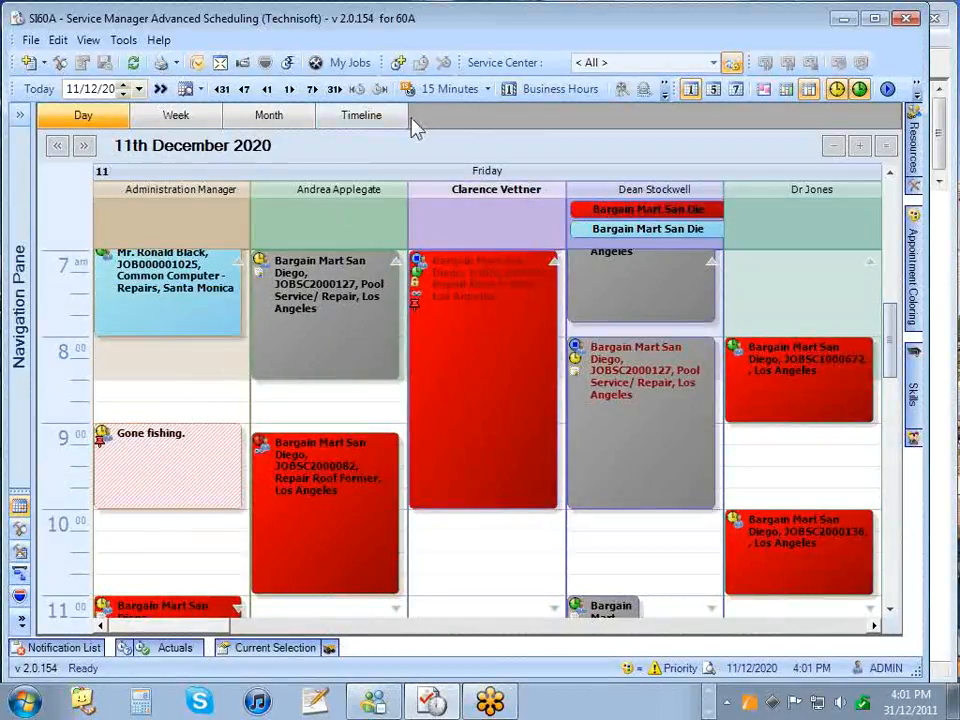
left_click(485, 90)
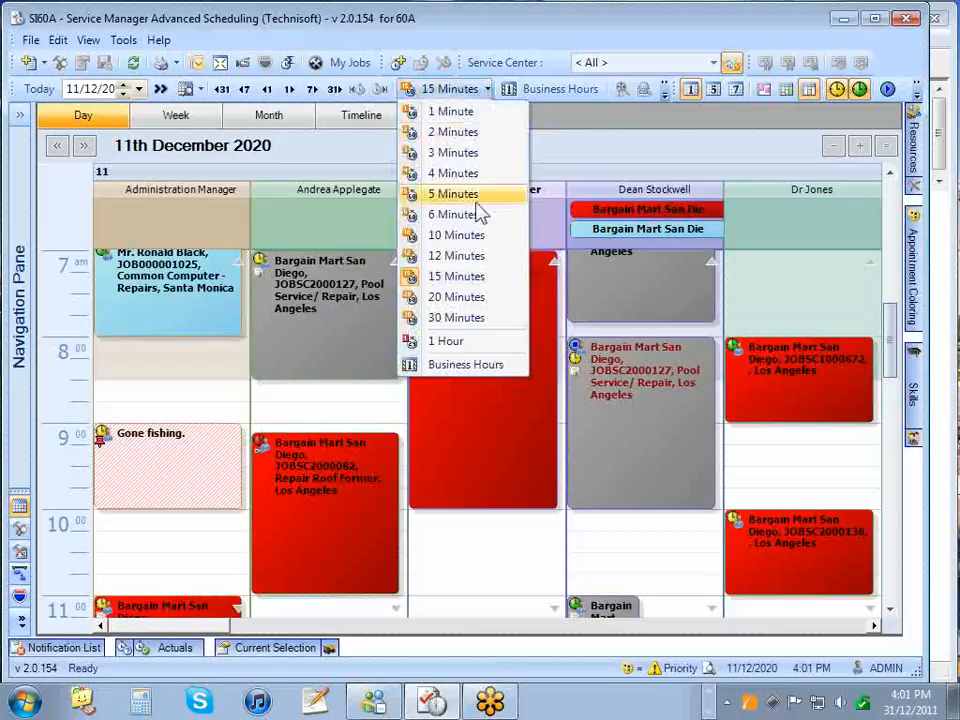
left_click(459, 345)
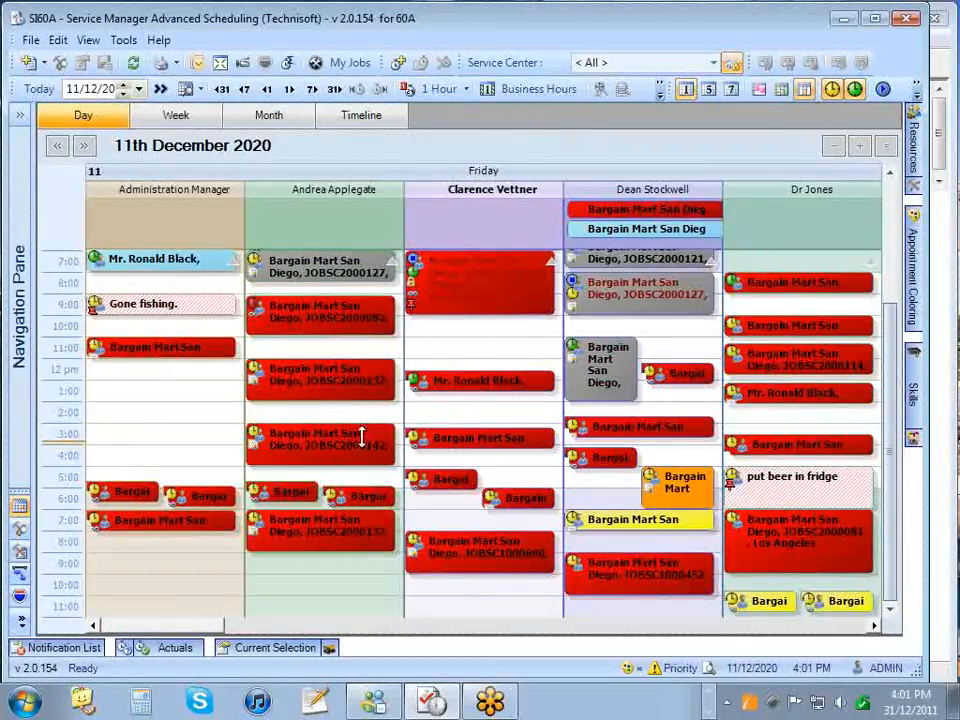
left_click(510, 90)
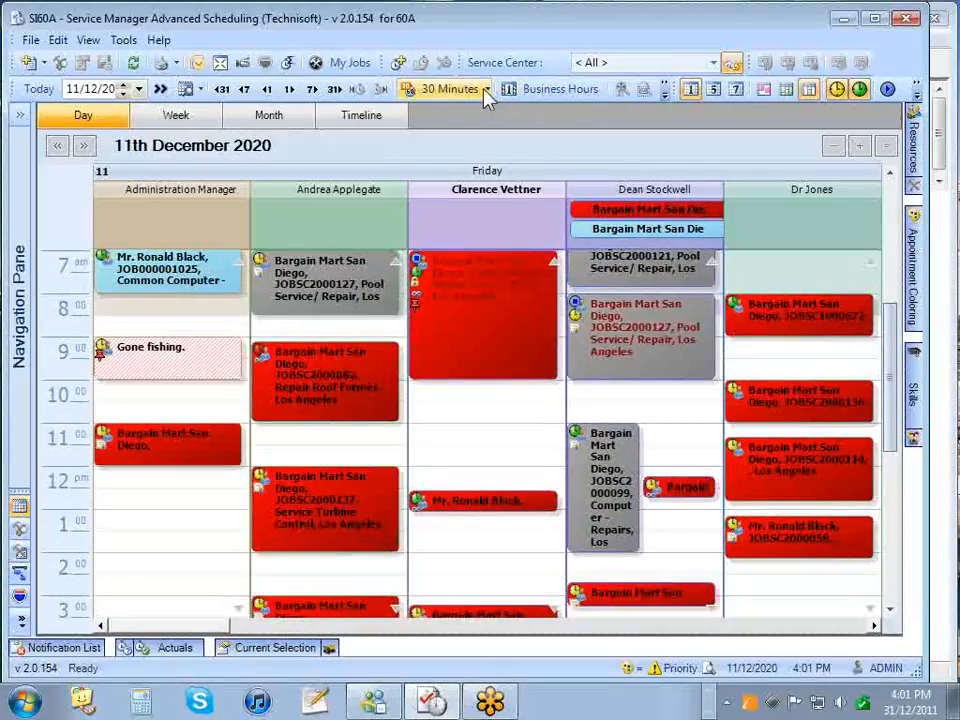
left_click(485, 89)
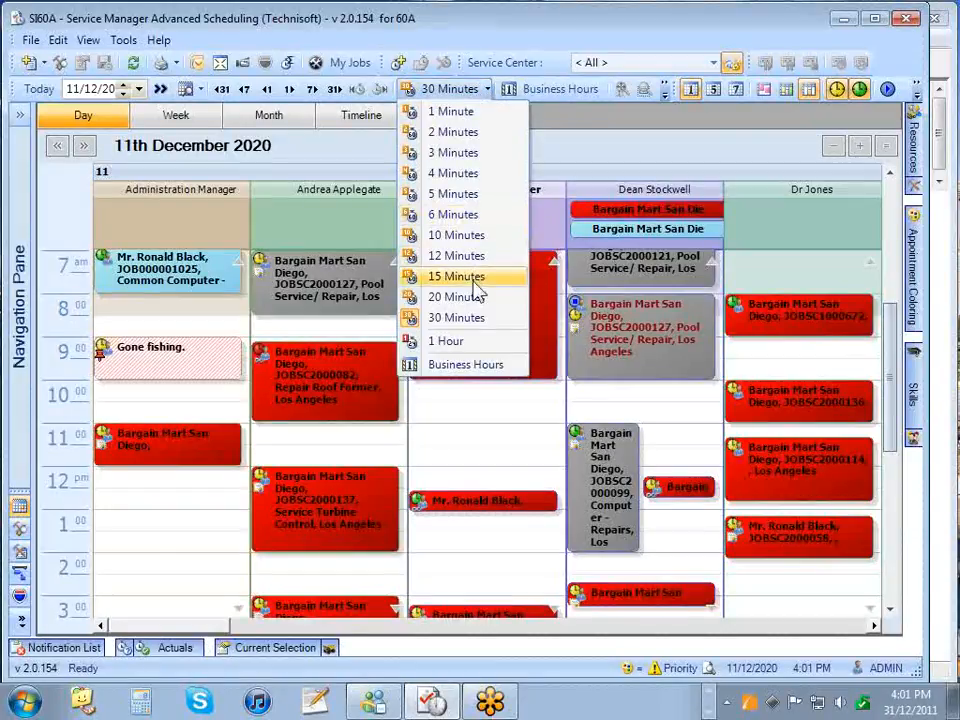
left_click(476, 340)
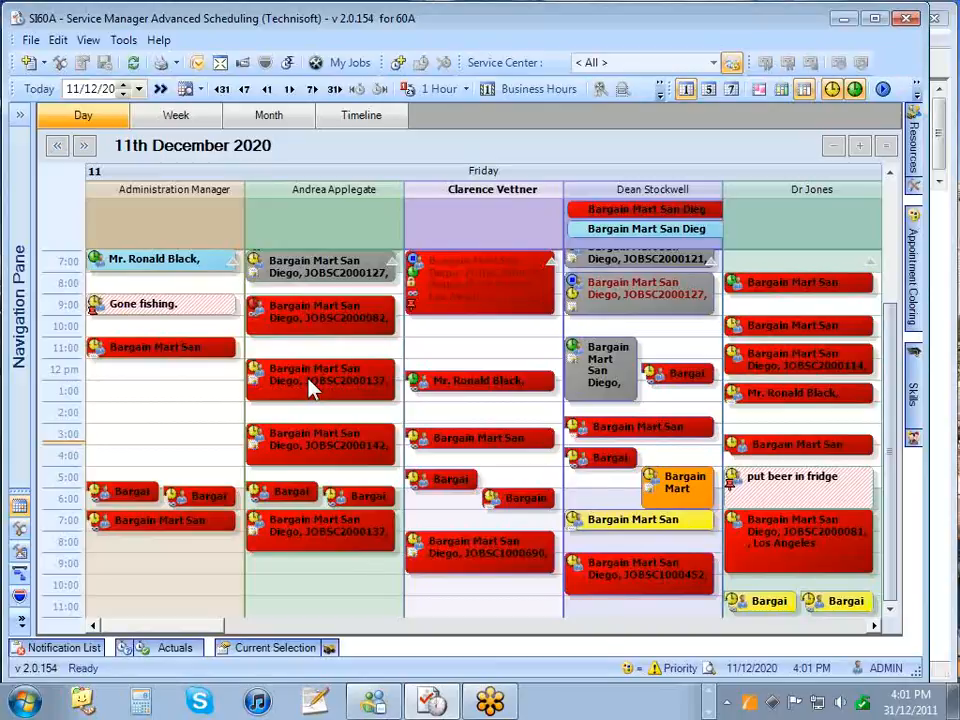
mouse_move(311, 388)
mouse_move(918, 145)
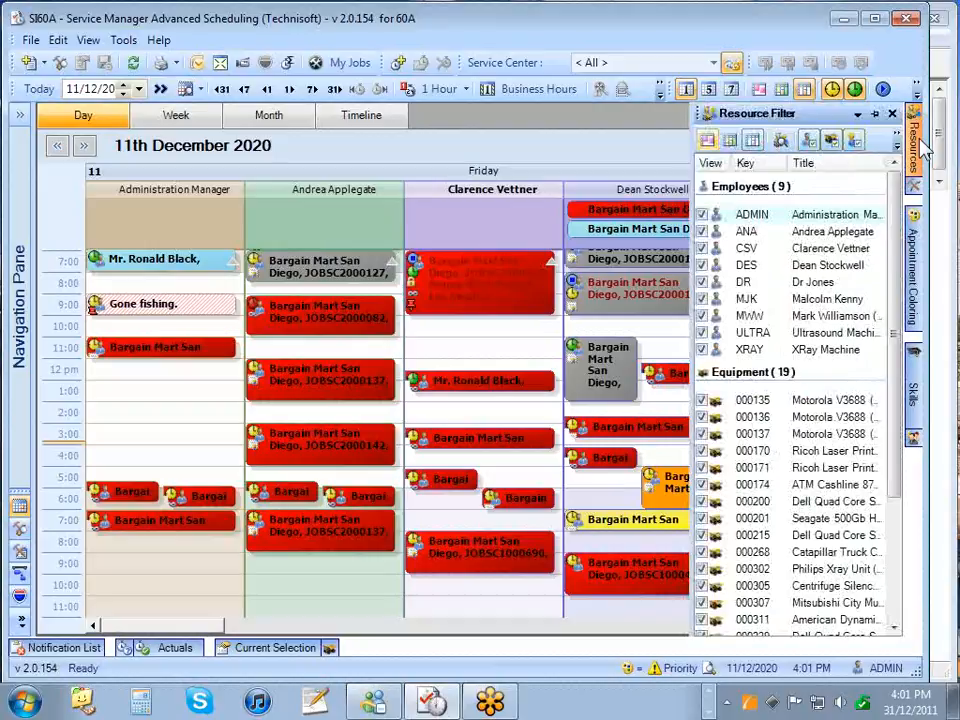
- Hide and re-show the Administration Manager and second employee columns
left_click(701, 215)
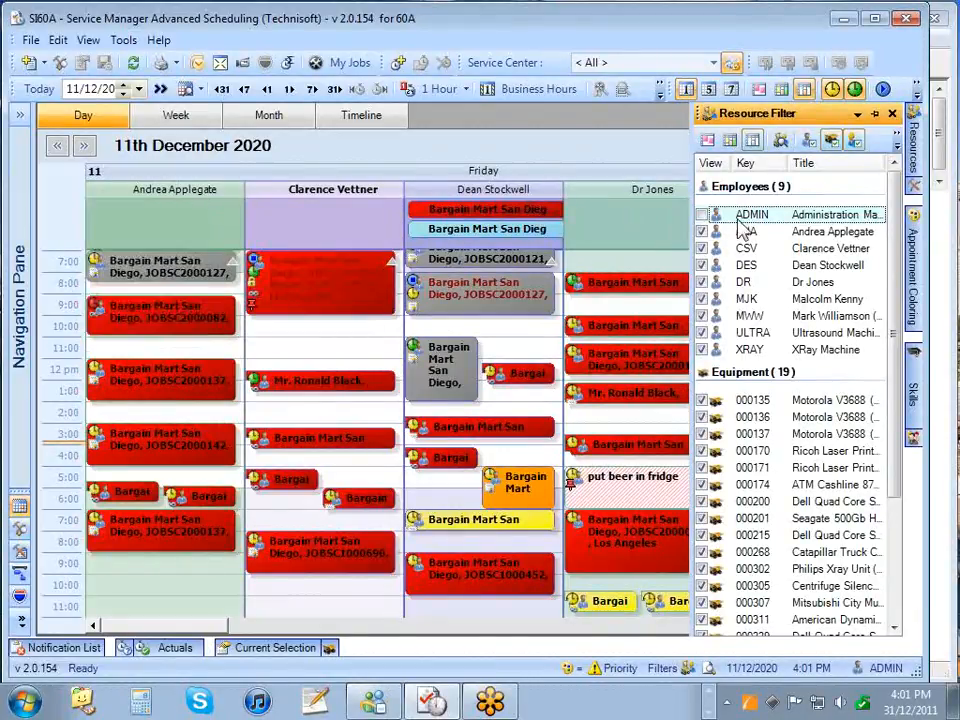
left_click(703, 233)
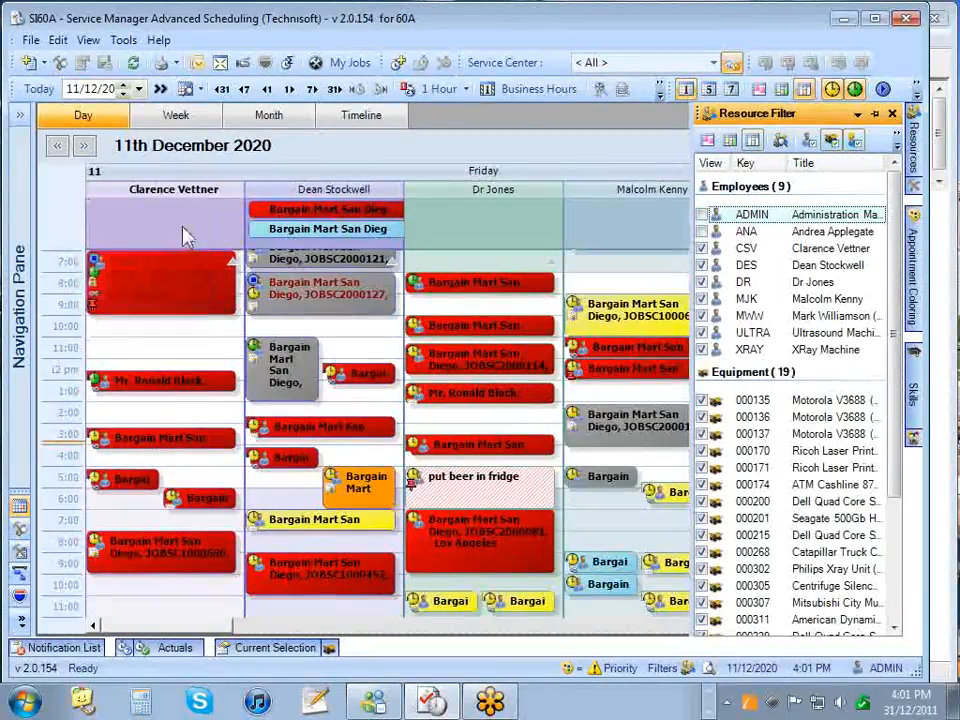
left_click(703, 232)
left_click(703, 215)
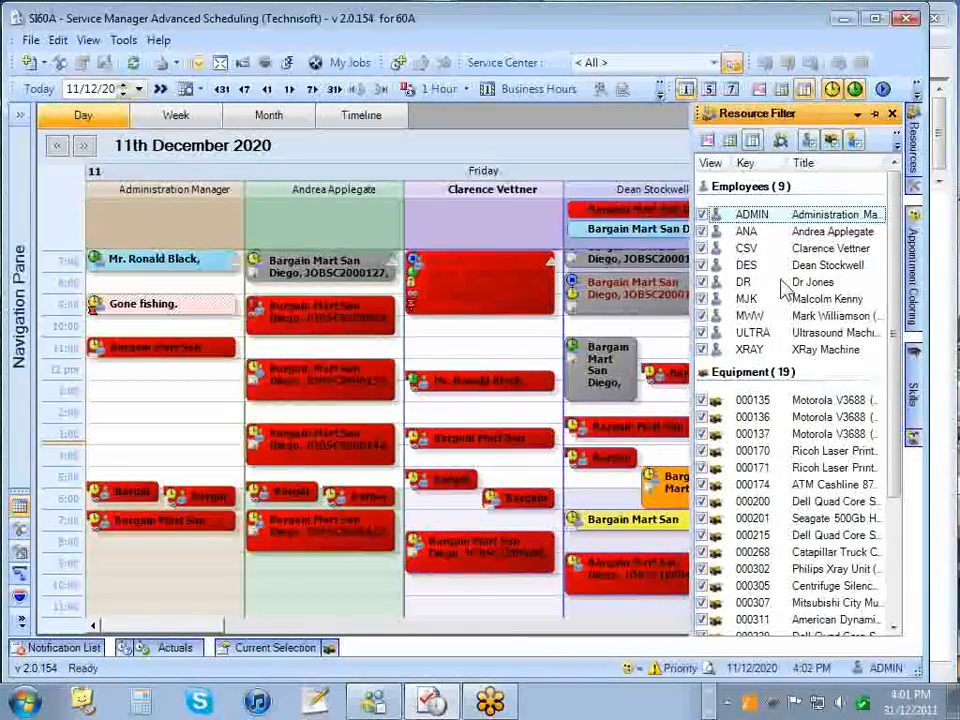
- Select the first three employees in the filter and view their options menu
left_click(760, 215)
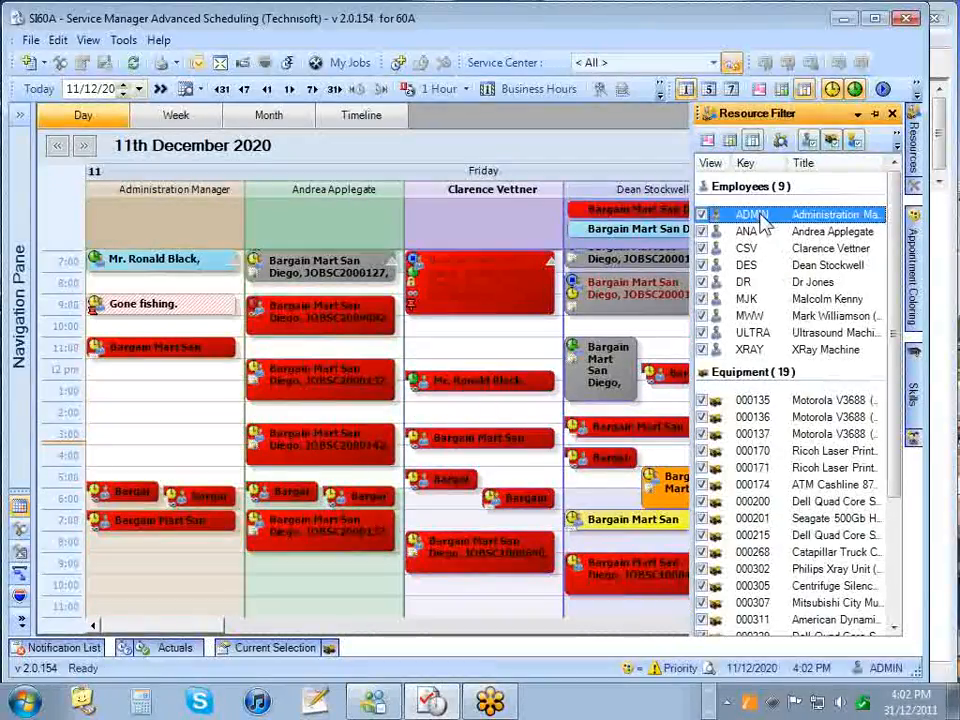
mouse_move(759, 223)
left_mouse_down()
mouse_move(761, 255)
mouse_move(757, 240)
left_mouse_up()
right_click(757, 240)
mouse_move(785, 250)
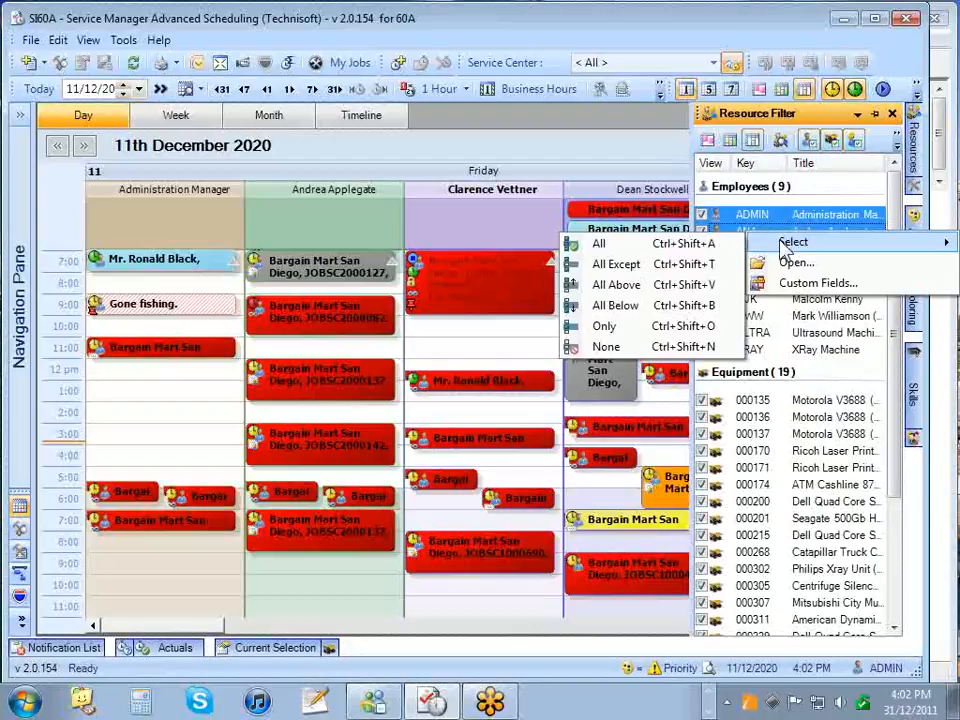
left_click(820, 185)
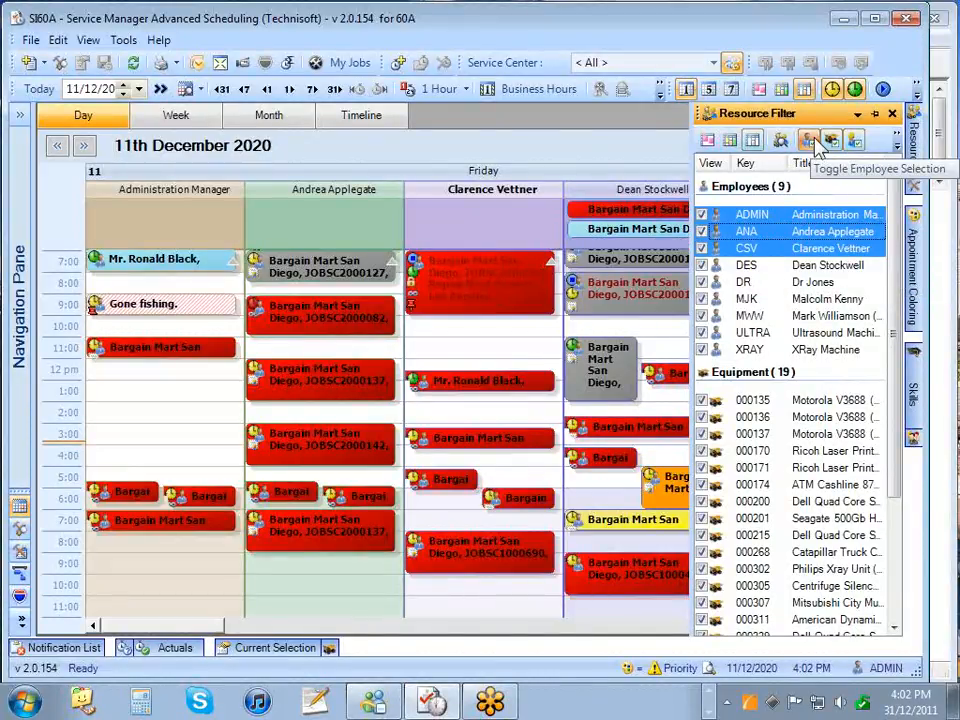
- Hide all employees, show them again, and close the resource filter
left_click(809, 141)
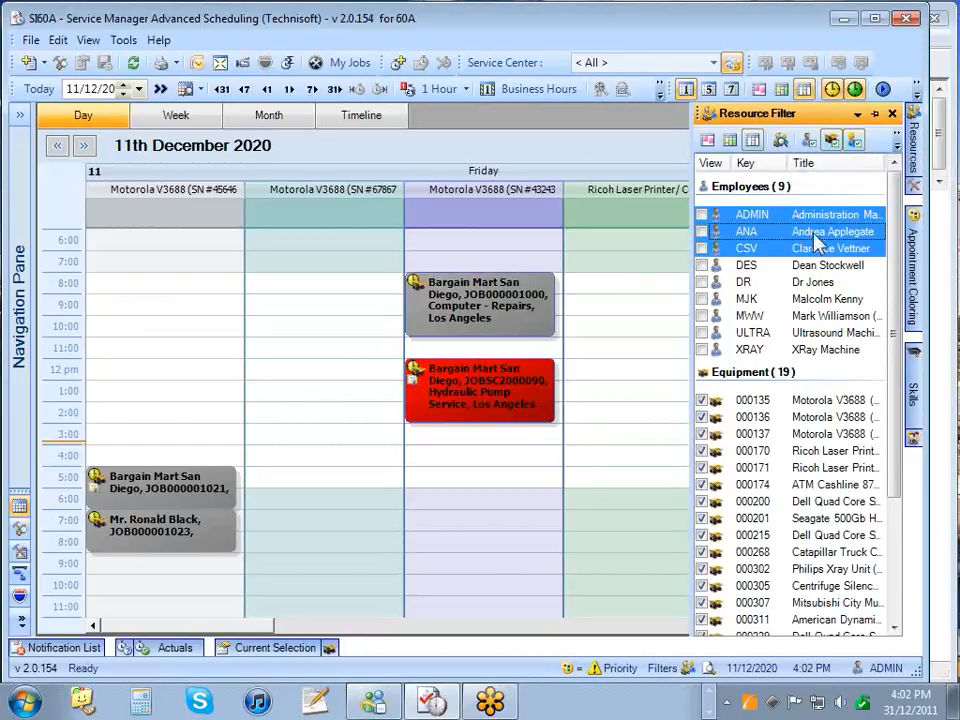
left_click(808, 141)
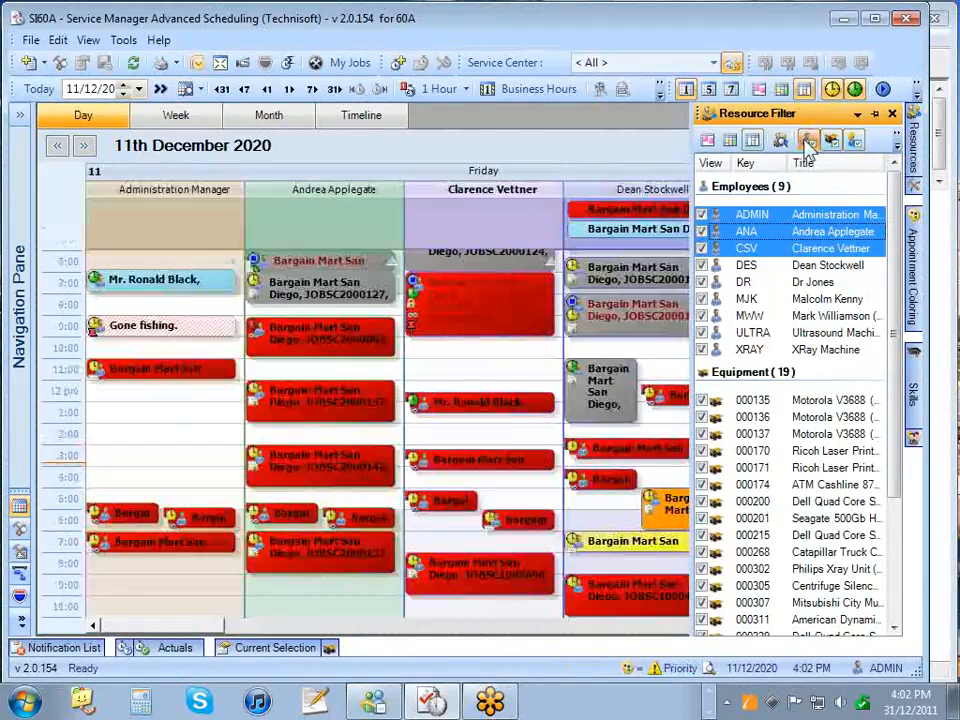
left_click(510, 365)
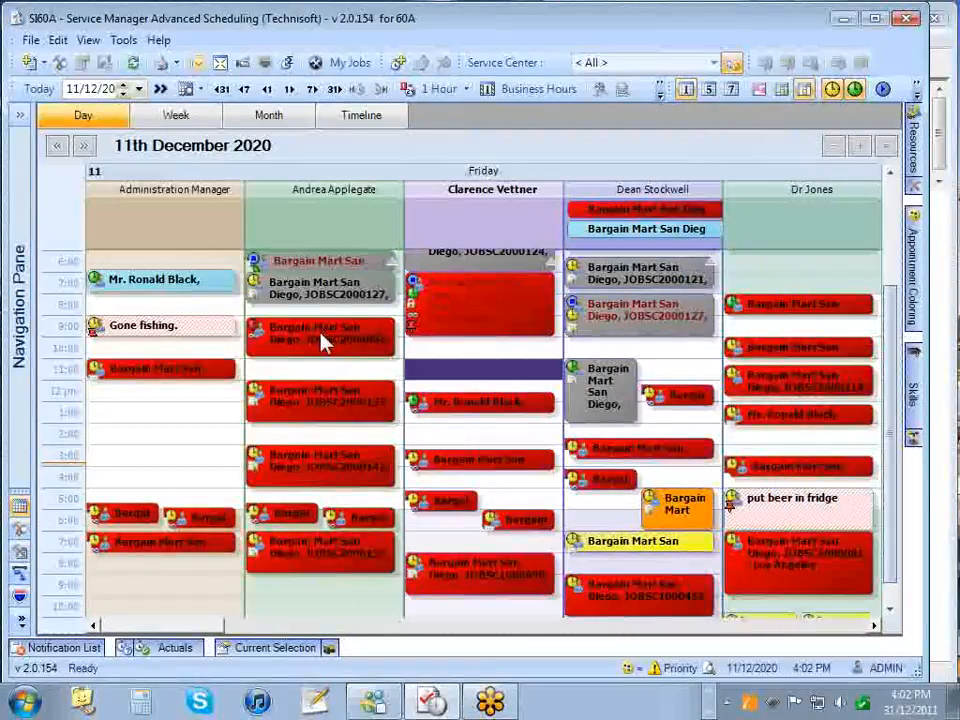
left_click(322, 339)
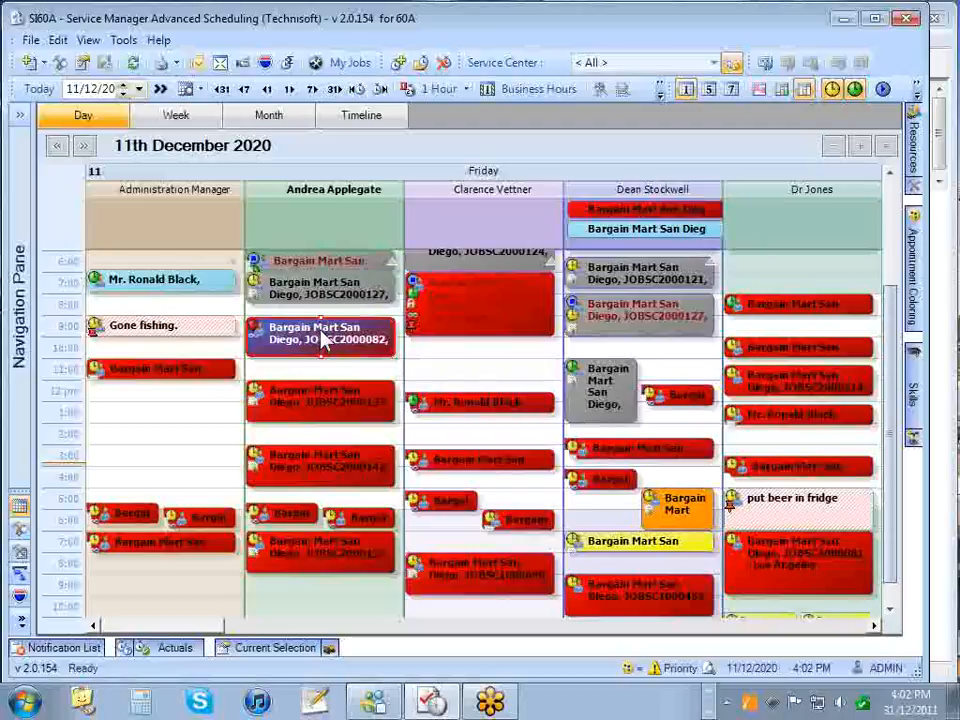
right_click(322, 339)
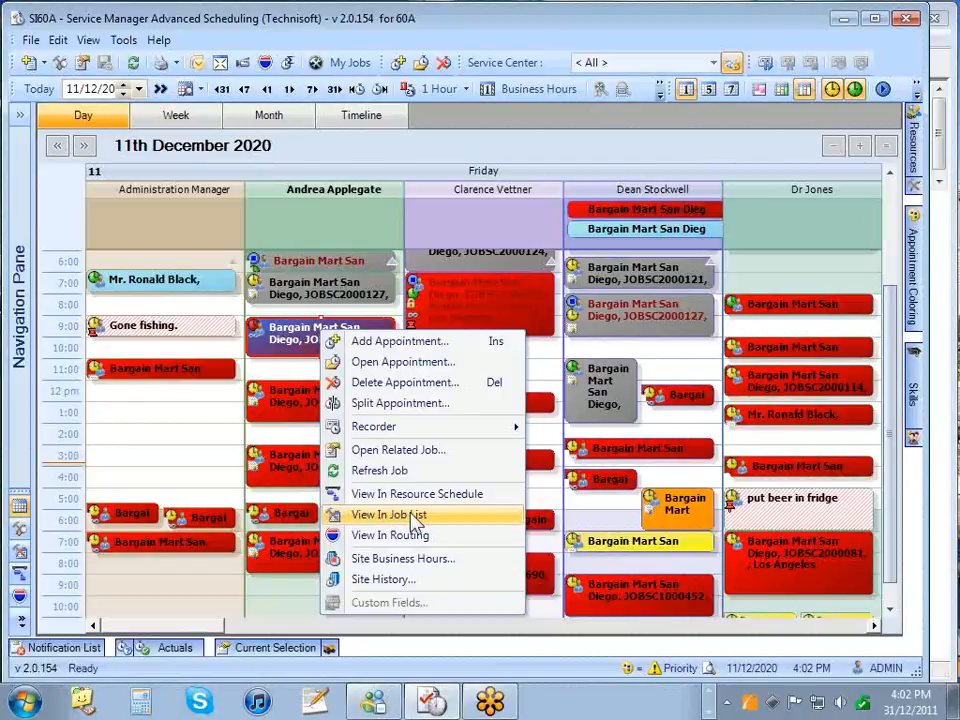
left_click(412, 514)
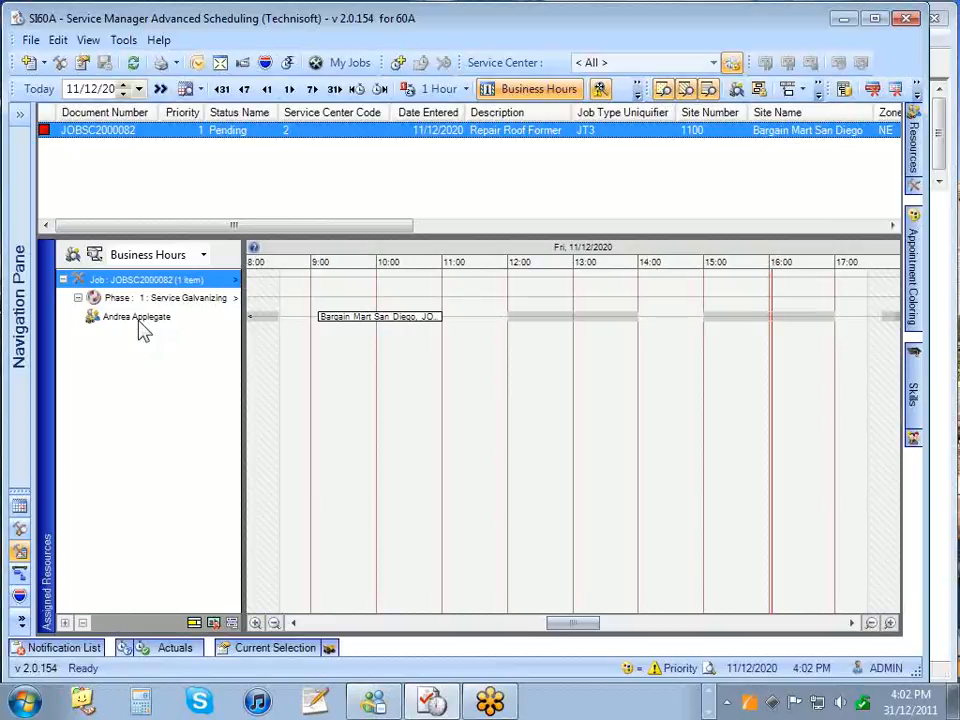
mouse_move(143, 331)
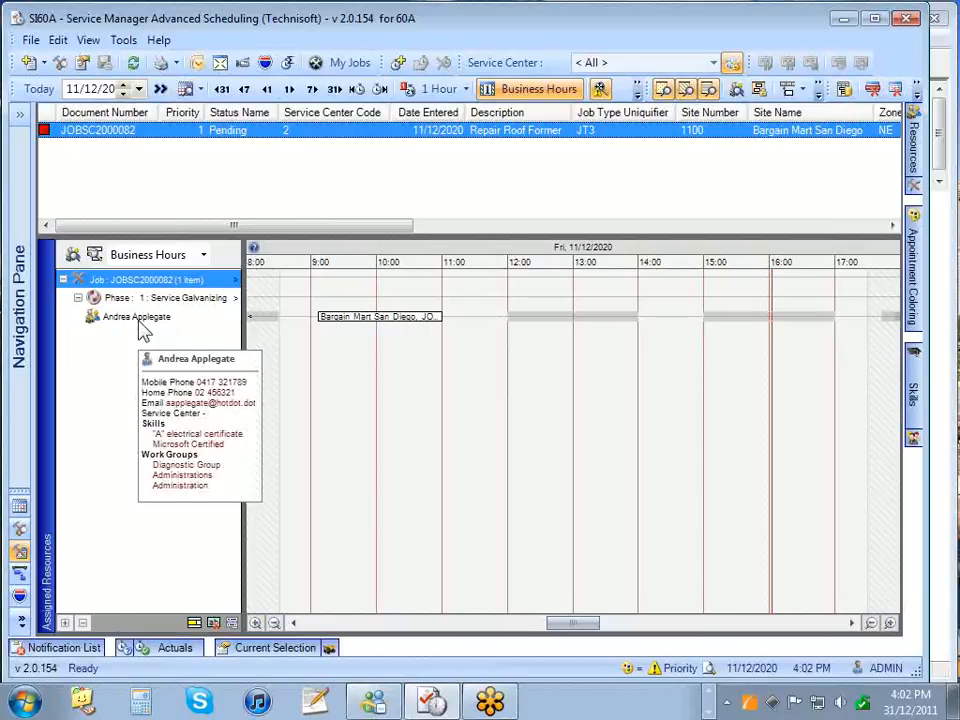
left_click(19, 506)
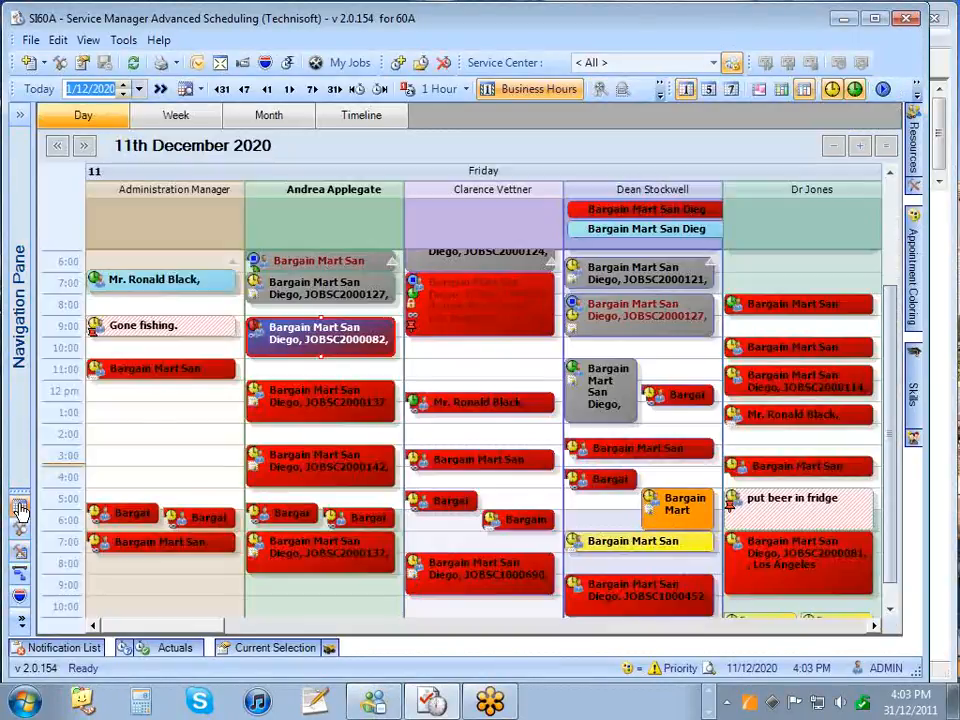
left_click(503, 308)
right_click(503, 306)
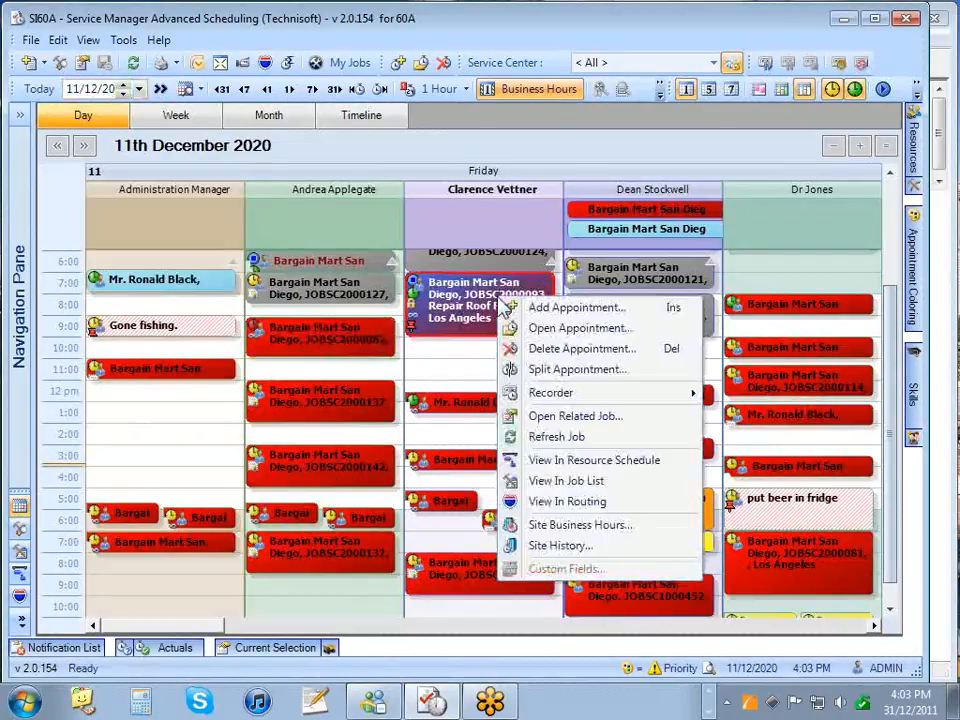
left_click(548, 481)
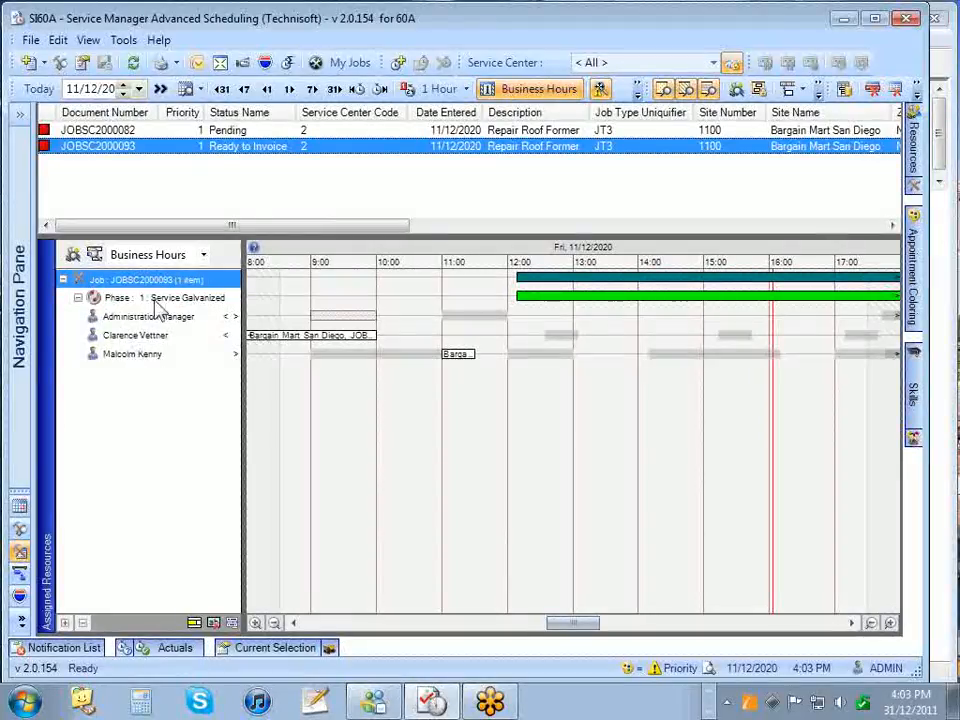
left_click(19, 511)
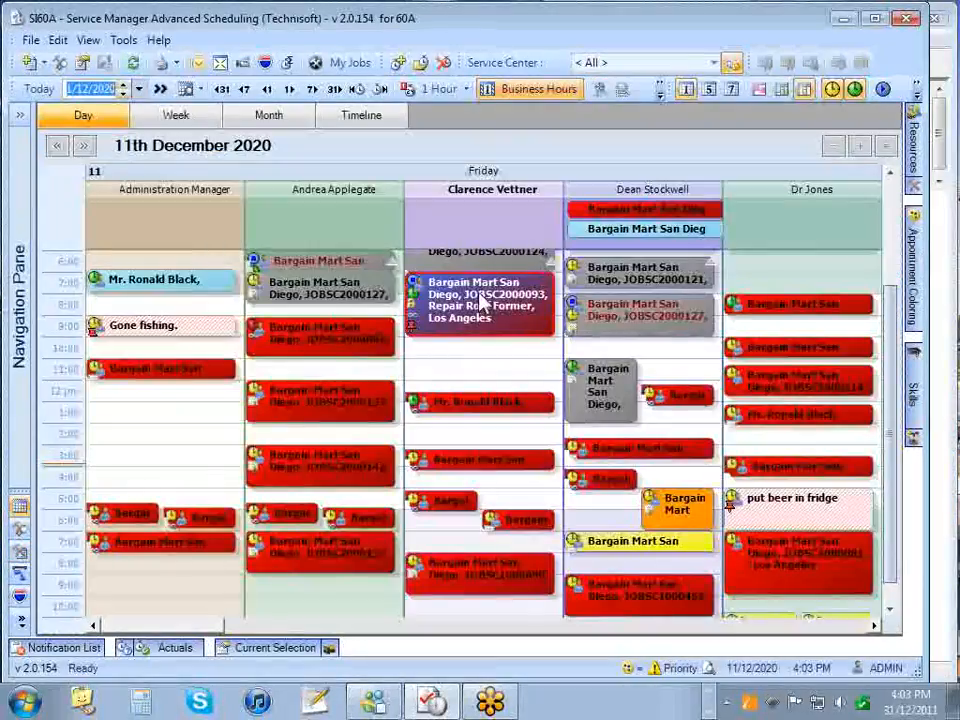
mouse_move(481, 296)
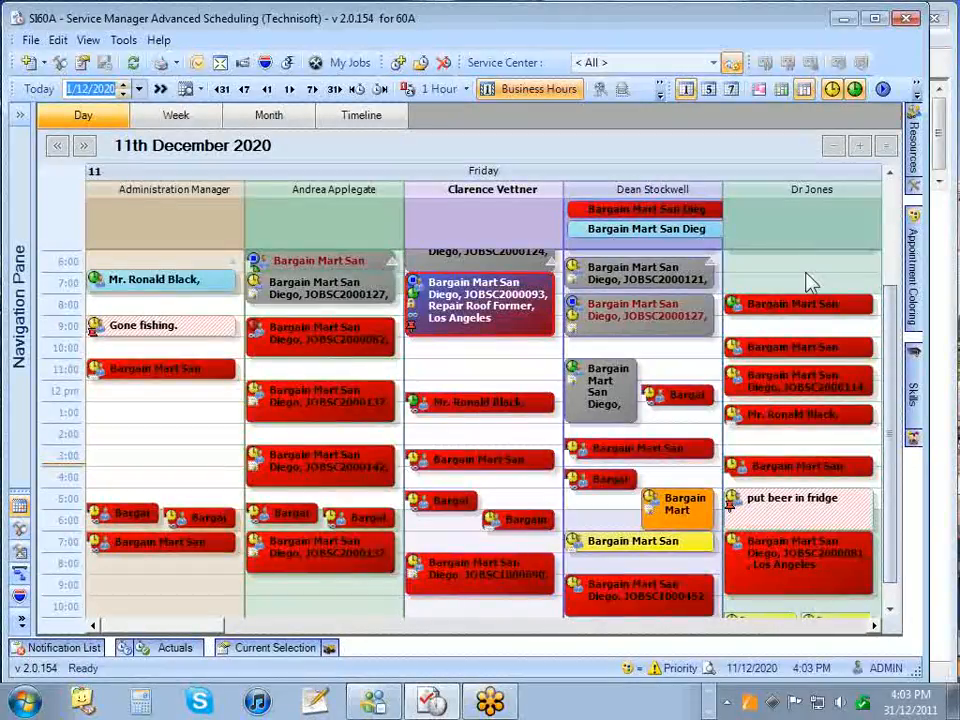
- Dock the Appointment Coloring legend open and colour appointments by Agreement Plan
mouse_move(922, 260)
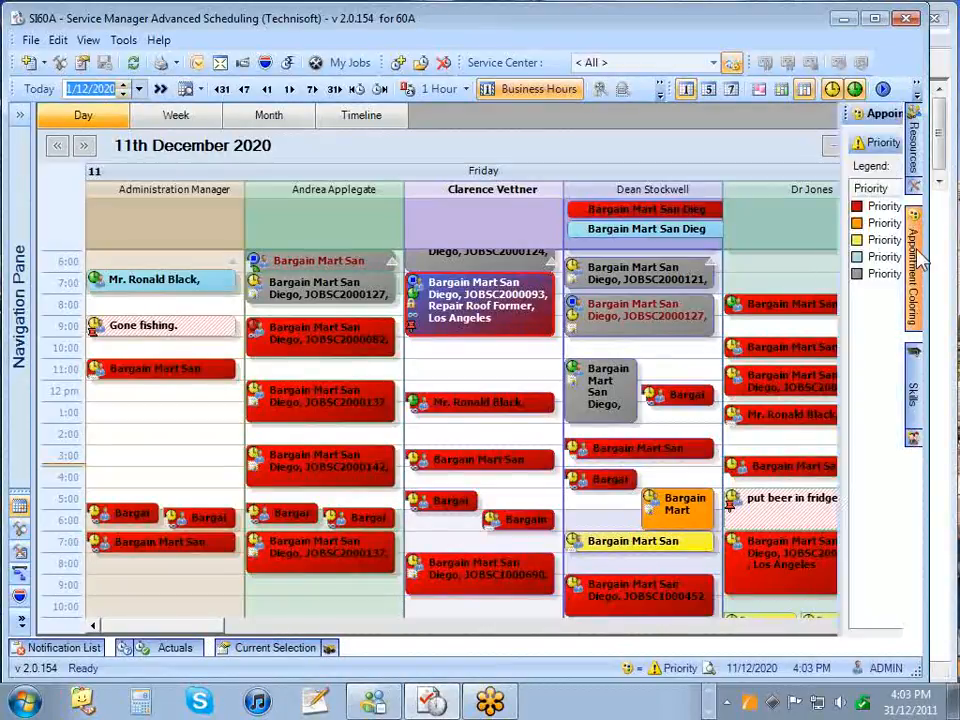
mouse_move(912, 140)
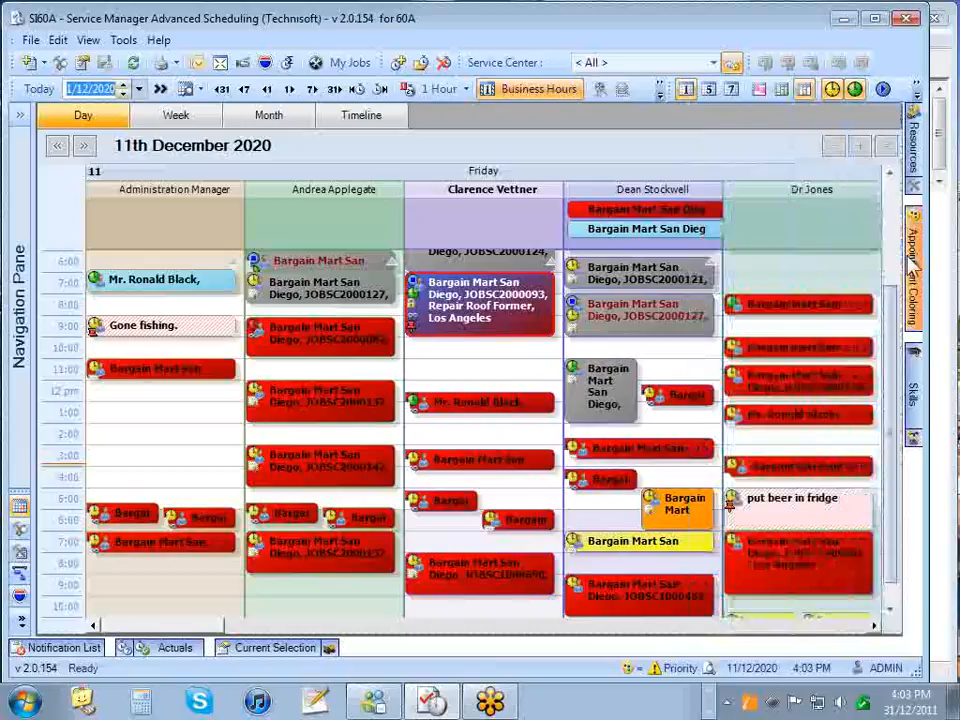
left_click(875, 113)
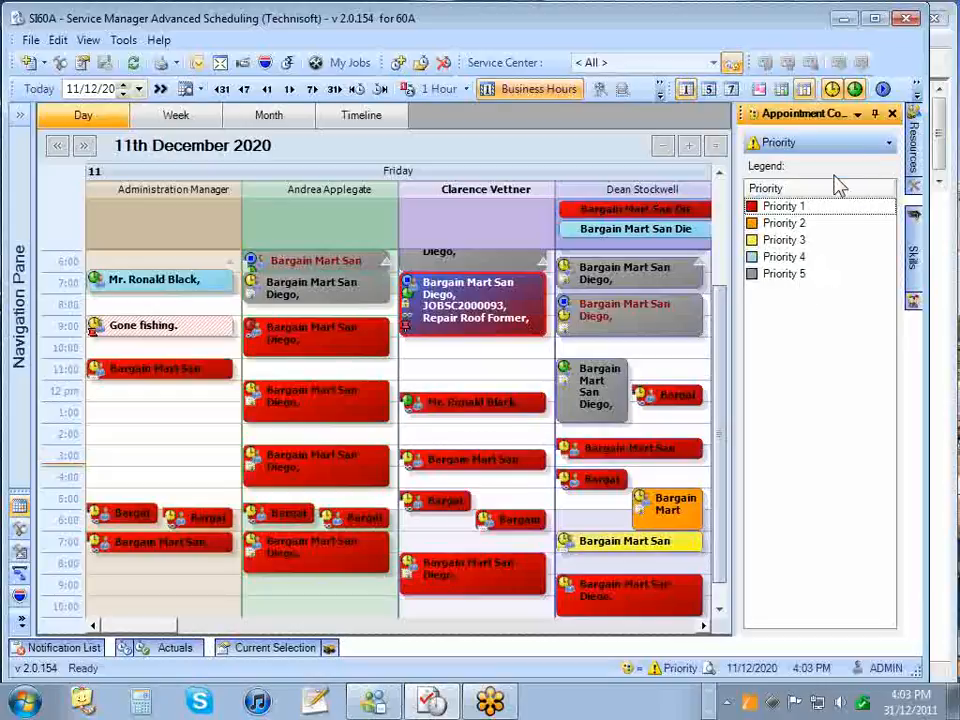
left_click(850, 143)
left_click(831, 166)
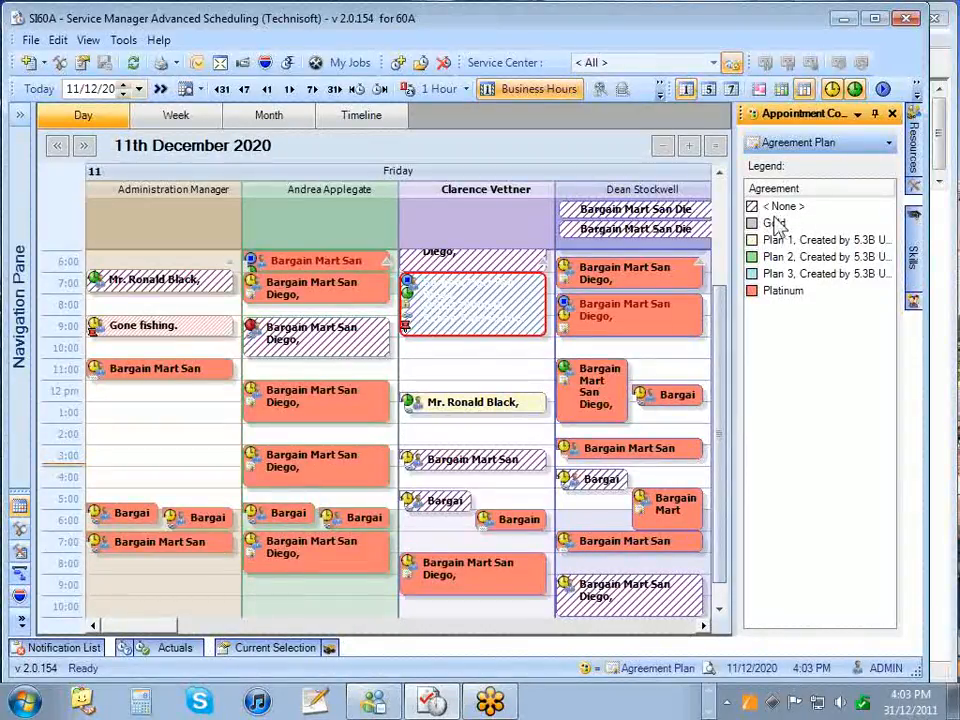
- Highlight the Platinum and first plan legend rows, then switch colouring to Customer
left_click(783, 291)
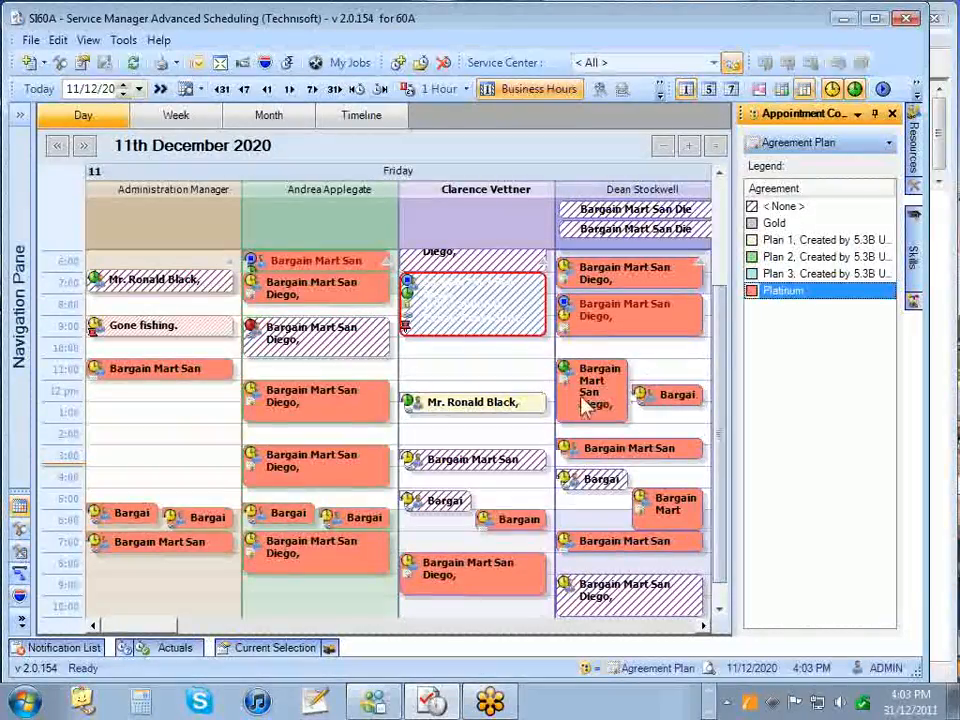
left_click(762, 241)
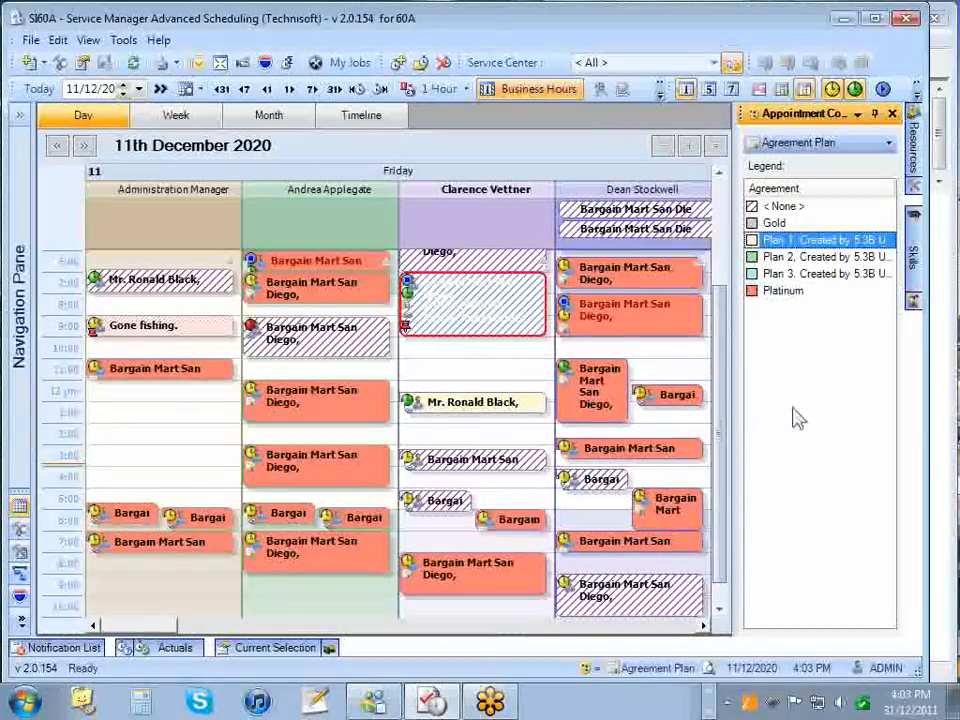
left_click(800, 143)
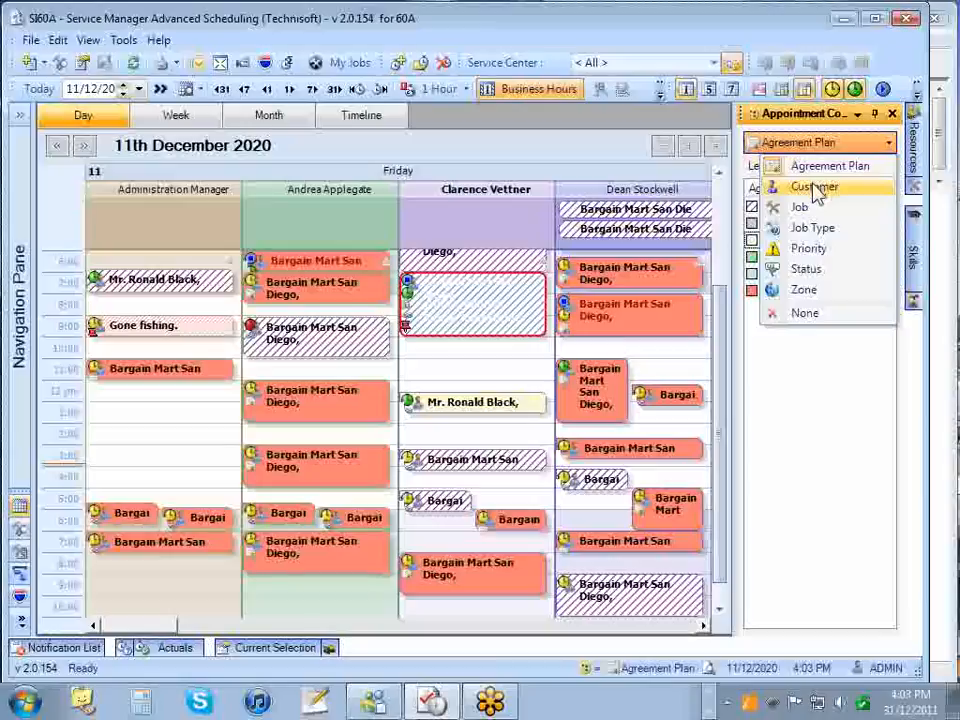
left_click(814, 188)
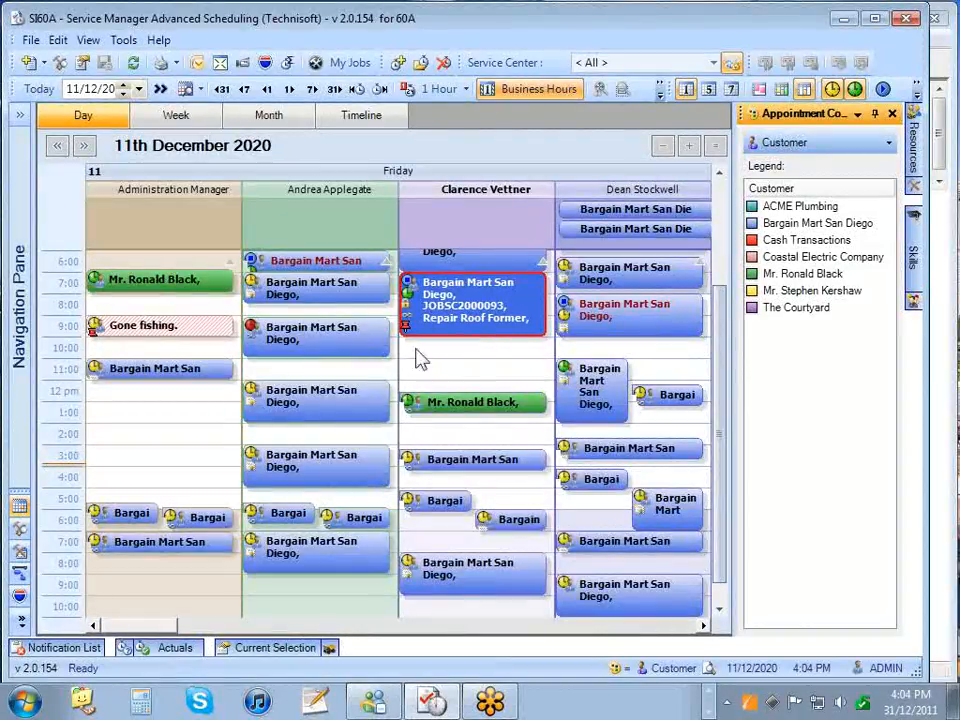
- Colour appointments by Job, then by Job Type
left_click(842, 148)
left_click(824, 208)
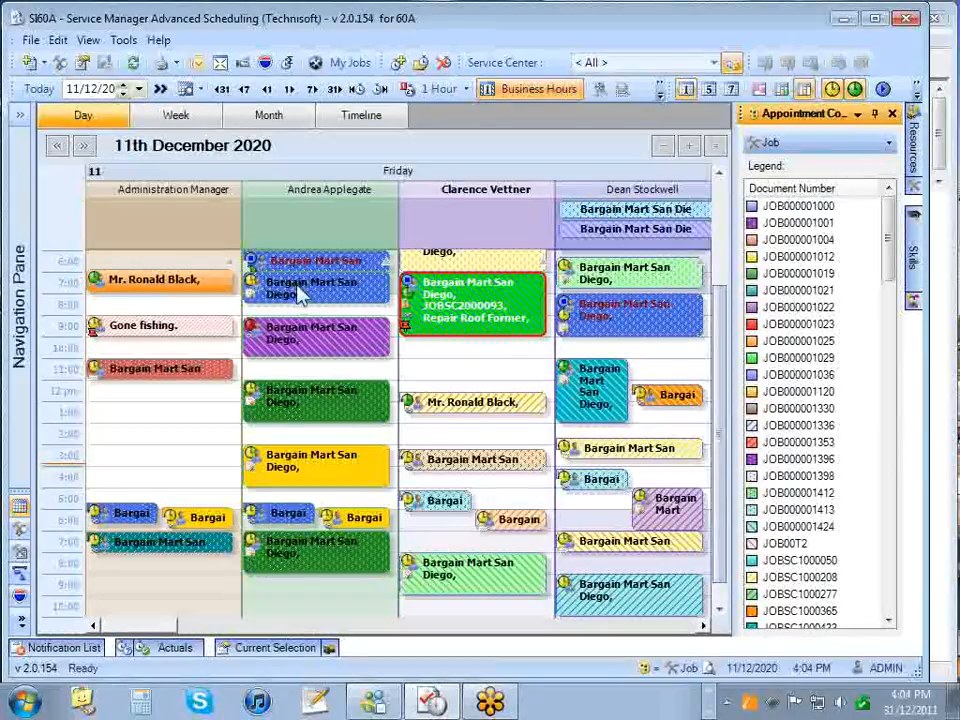
left_click(843, 145)
left_click(815, 227)
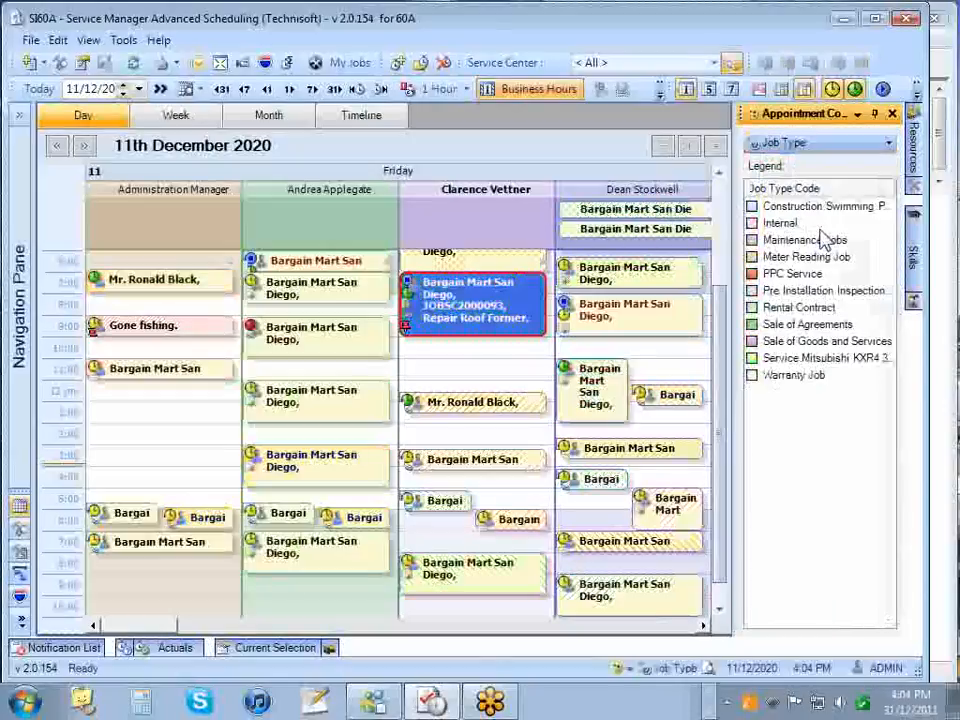
- Highlight Maintenance Jobs and the Mitsubishi service job type in the legend
left_click(805, 242)
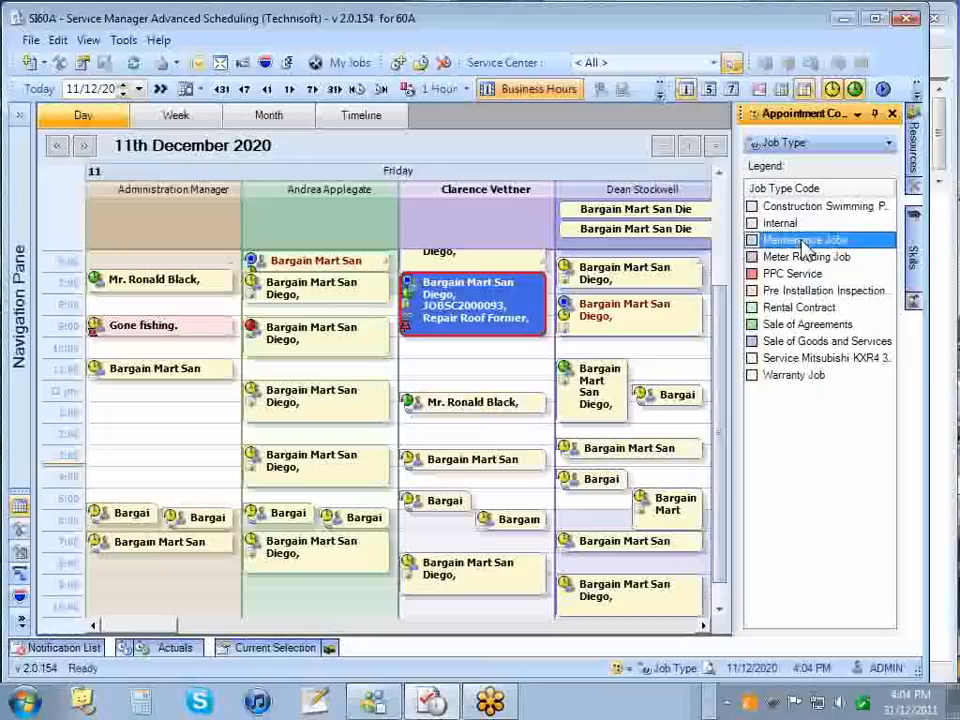
left_click(810, 358)
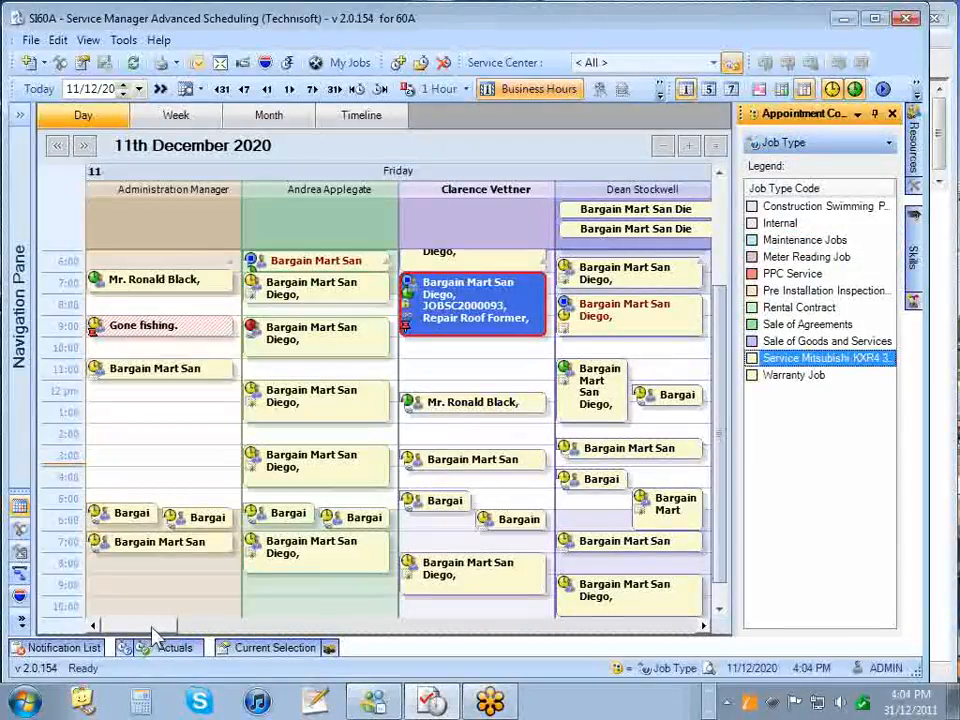
left_click_drag(173, 630, 231, 631)
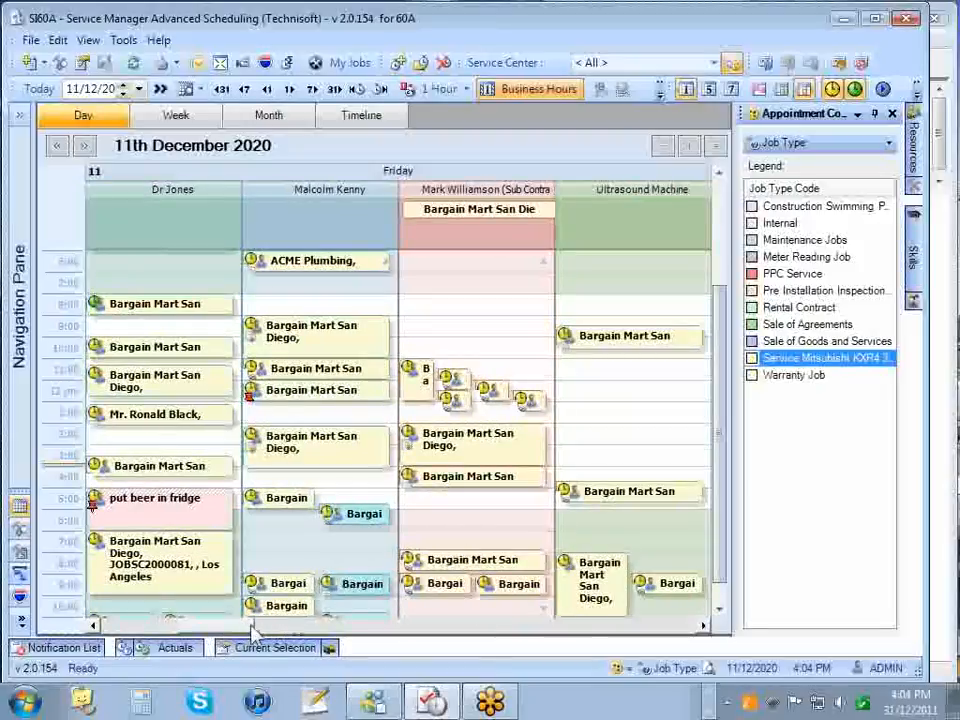
left_click_drag(245, 627, 161, 628)
left_click(806, 144)
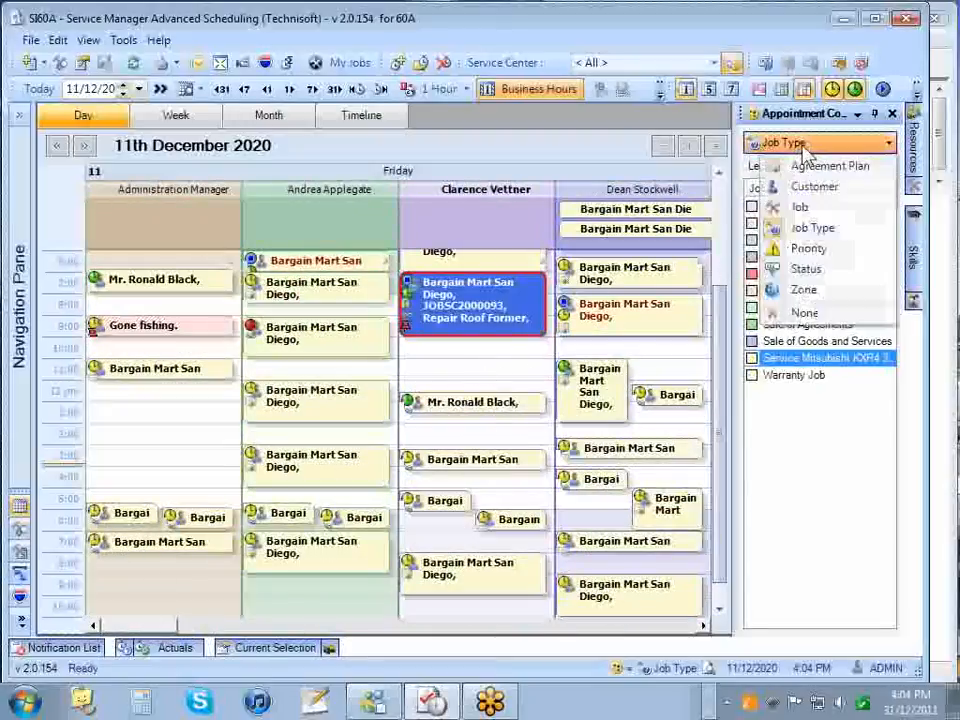
- Try Status colouring with On Site highlighted, then colour appointments by Zone
left_click(806, 269)
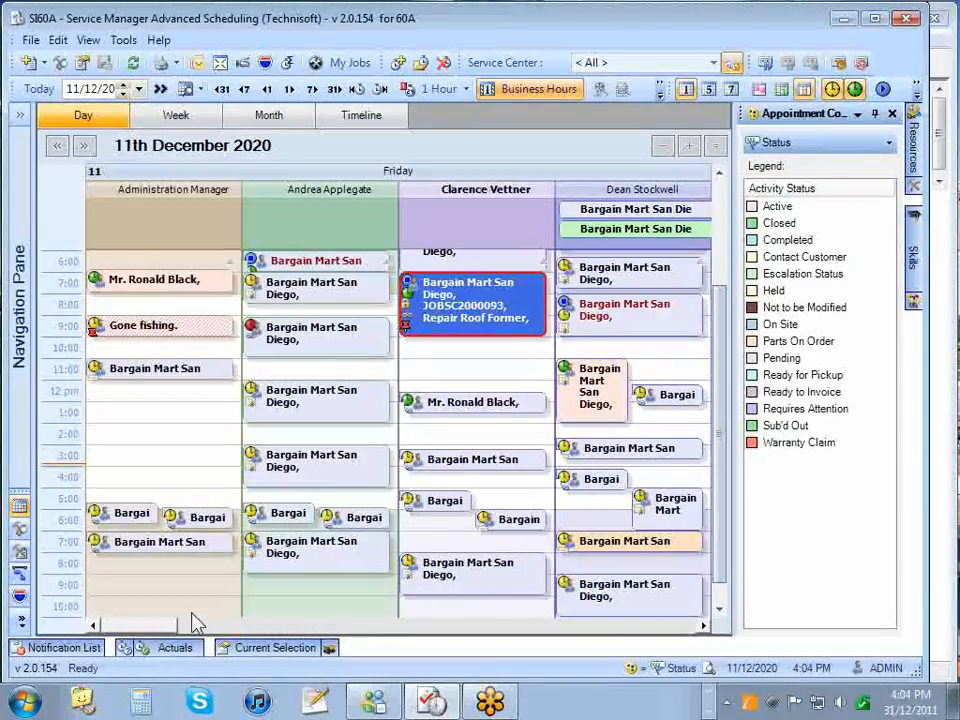
mouse_move(160, 628)
left_mouse_down()
mouse_move(330, 628)
mouse_move(154, 626)
left_mouse_up()
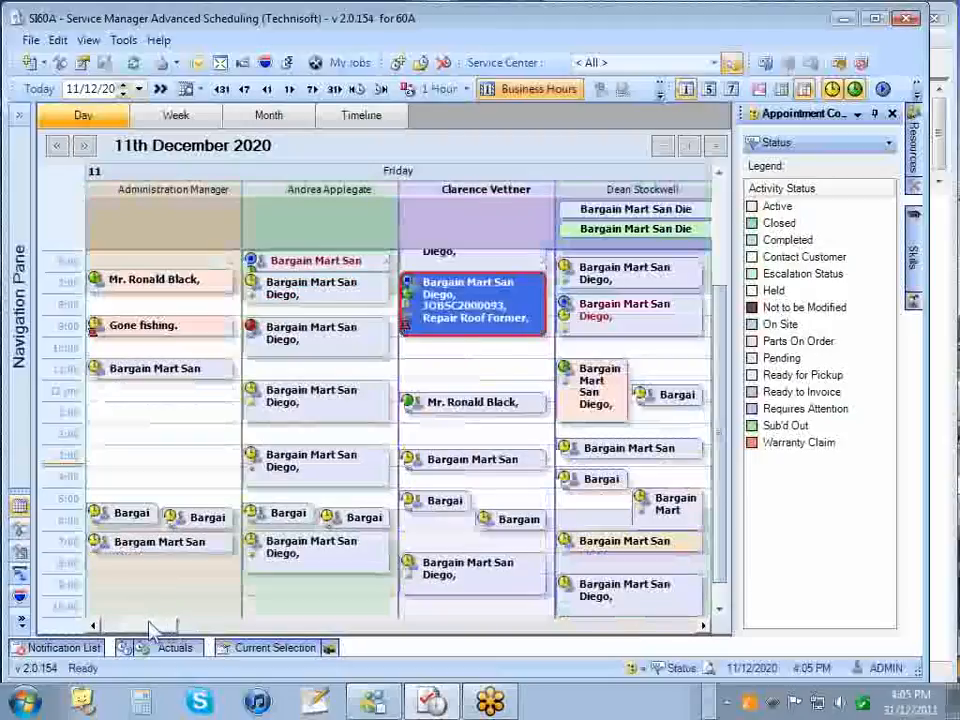
left_click(781, 326)
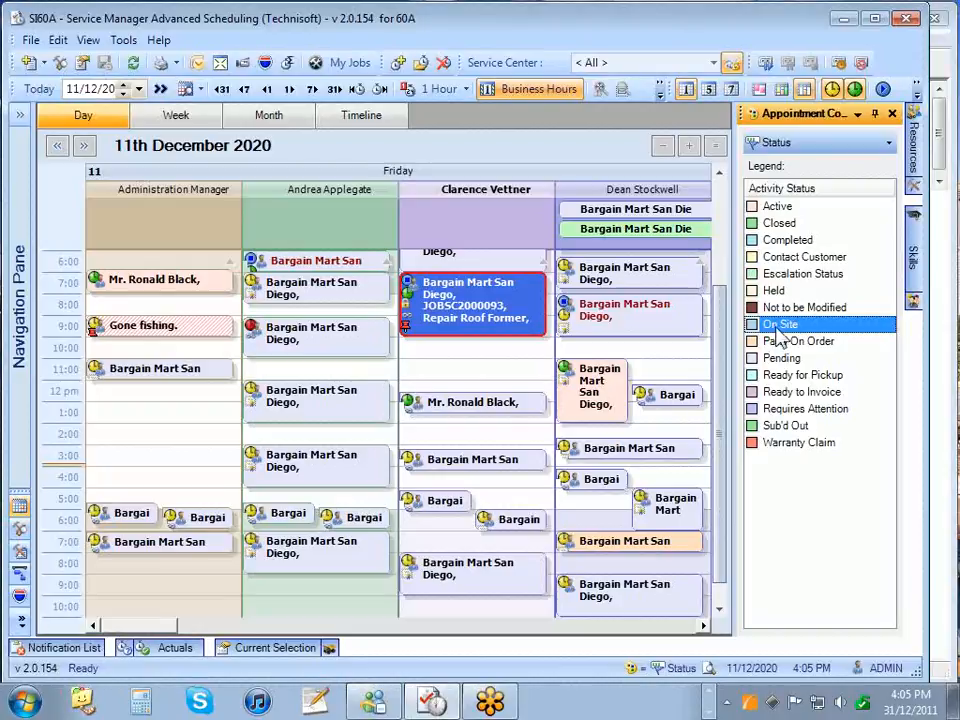
left_click(760, 143)
left_click(834, 300)
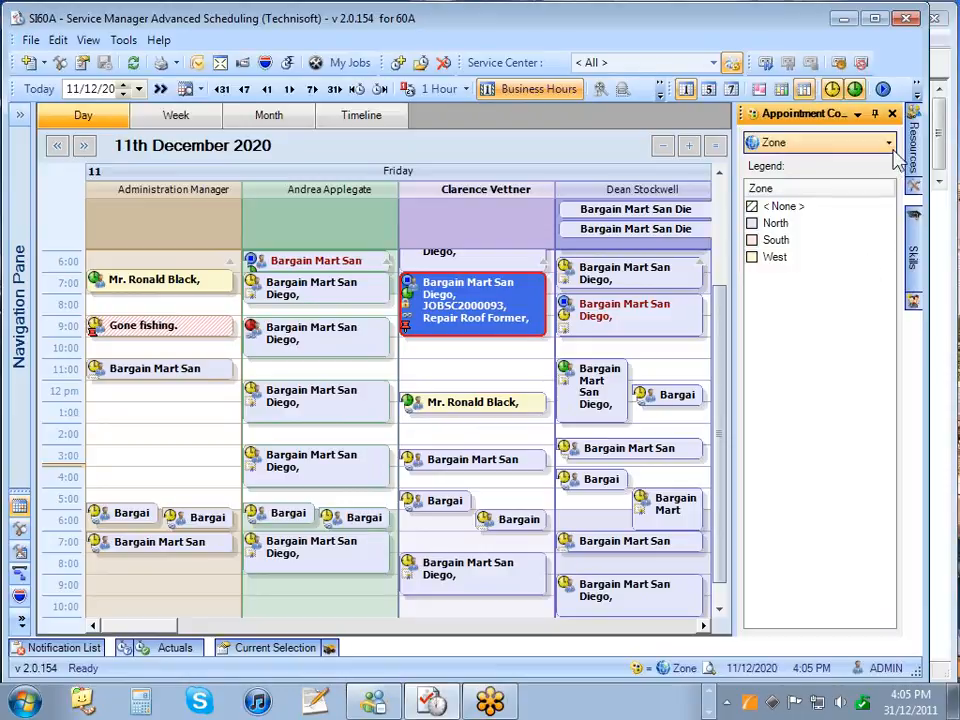
- Select two appointments, set colouring to None, then colour by Priority 1–5
left_click(631, 316)
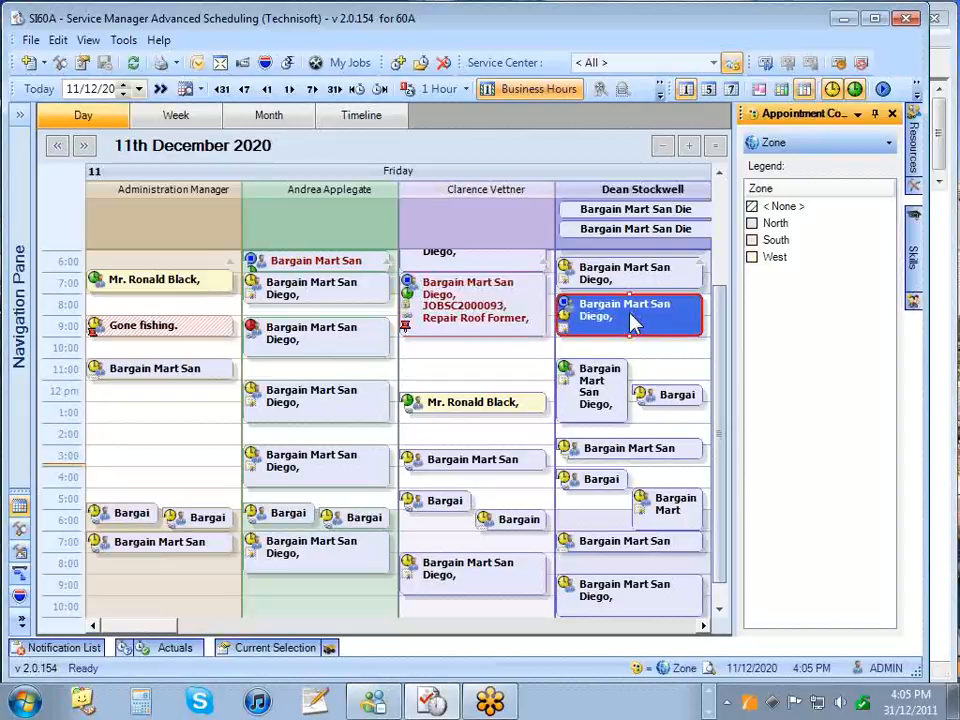
left_click(485, 413)
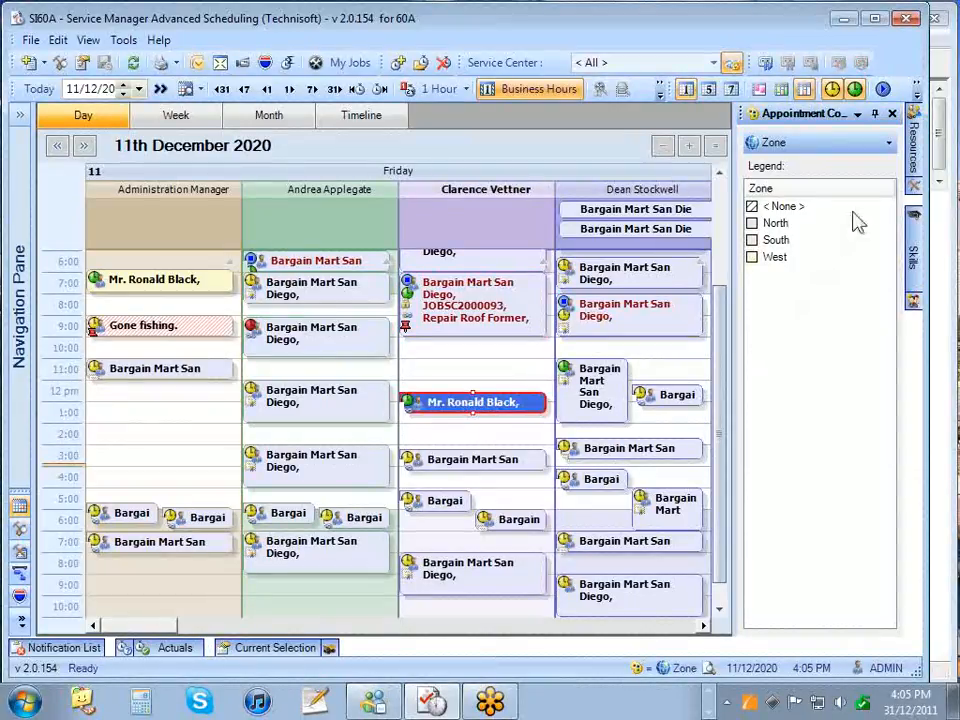
left_click(888, 143)
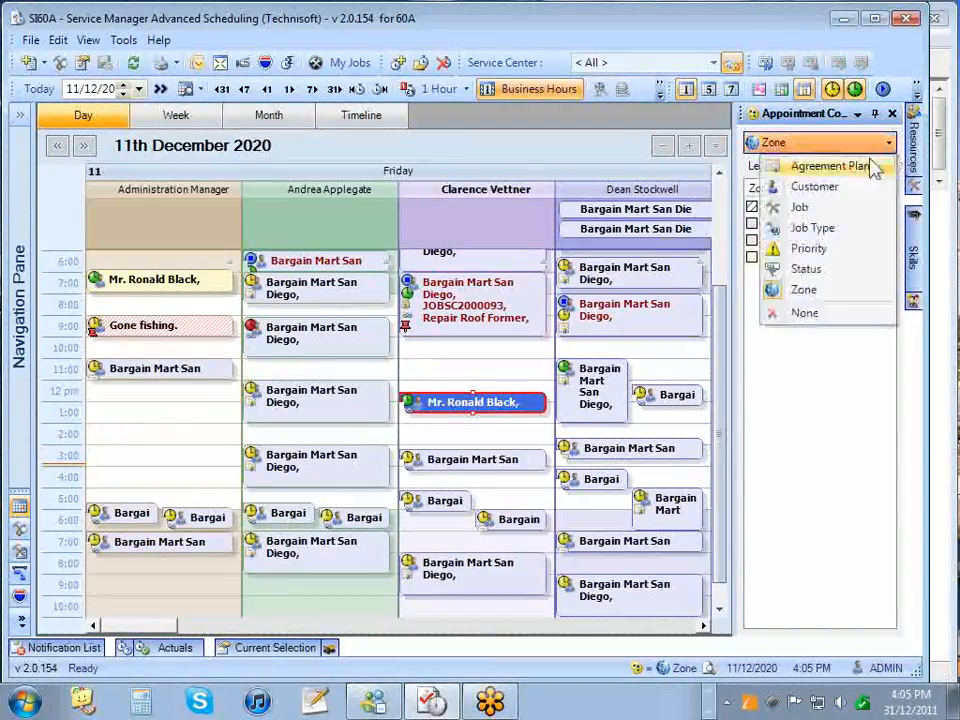
left_click(800, 314)
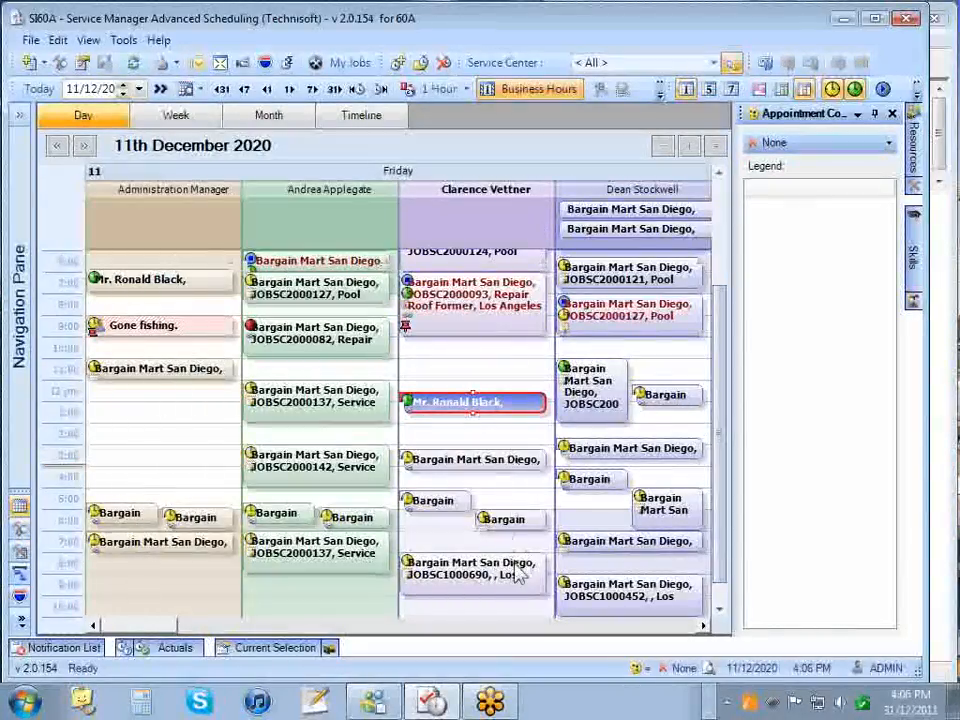
left_click(880, 148)
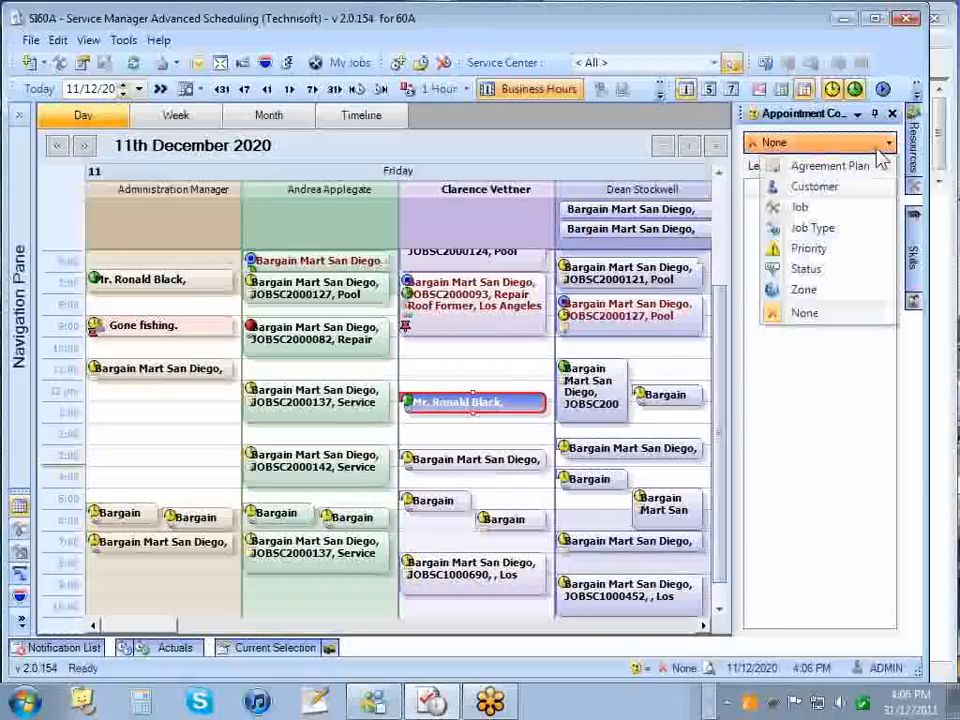
left_click(805, 249)
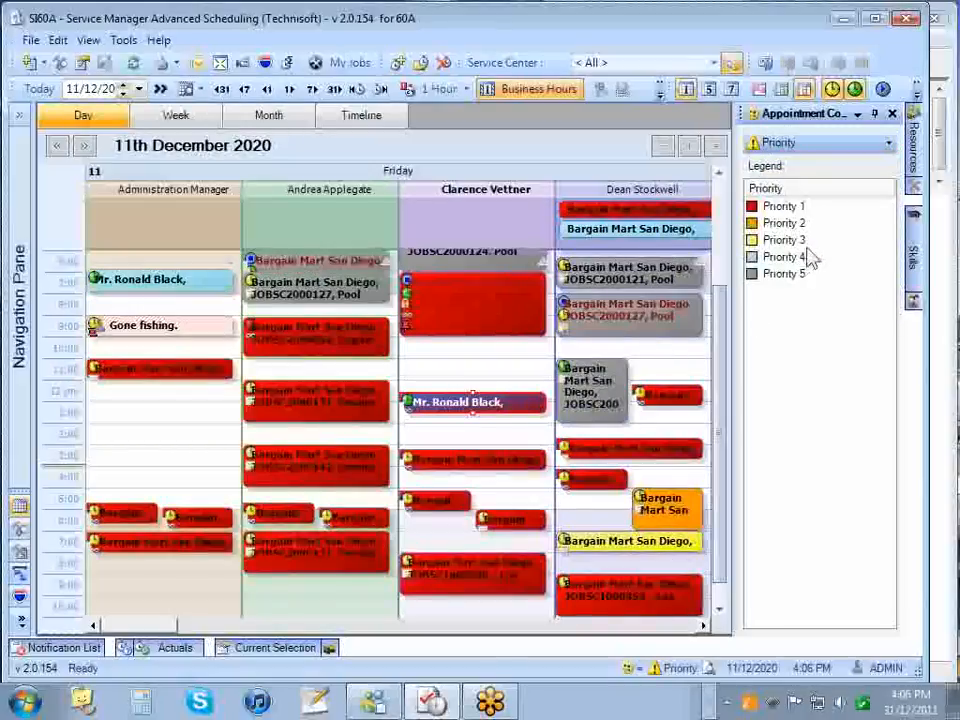
- Unpin the colouring legend and slide out the Skills filter panel from the right edge
left_click(875, 114)
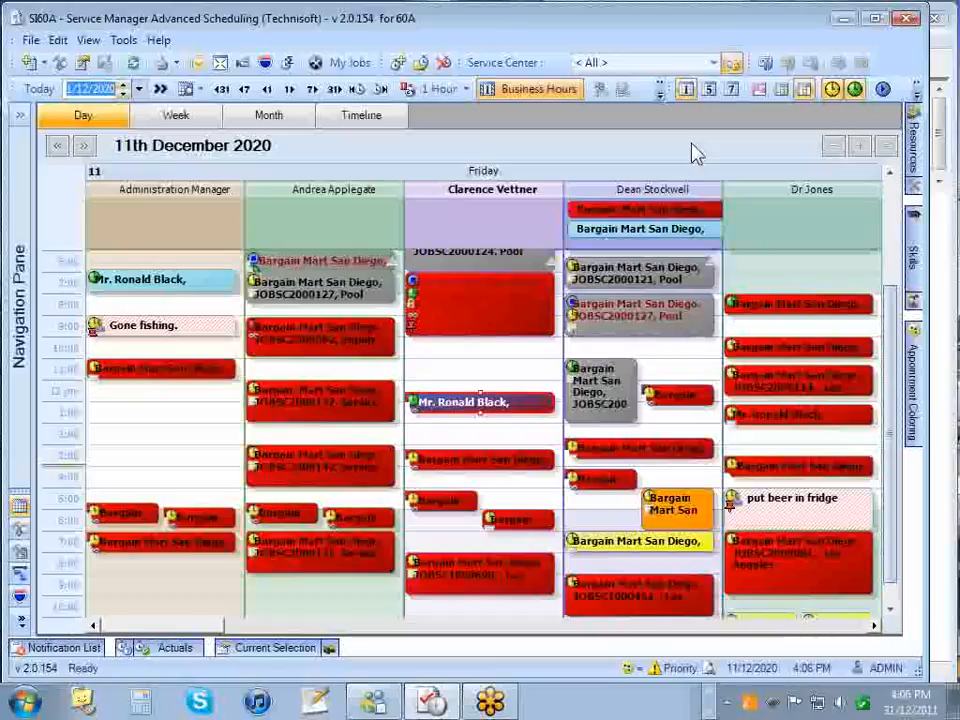
mouse_move(216, 196)
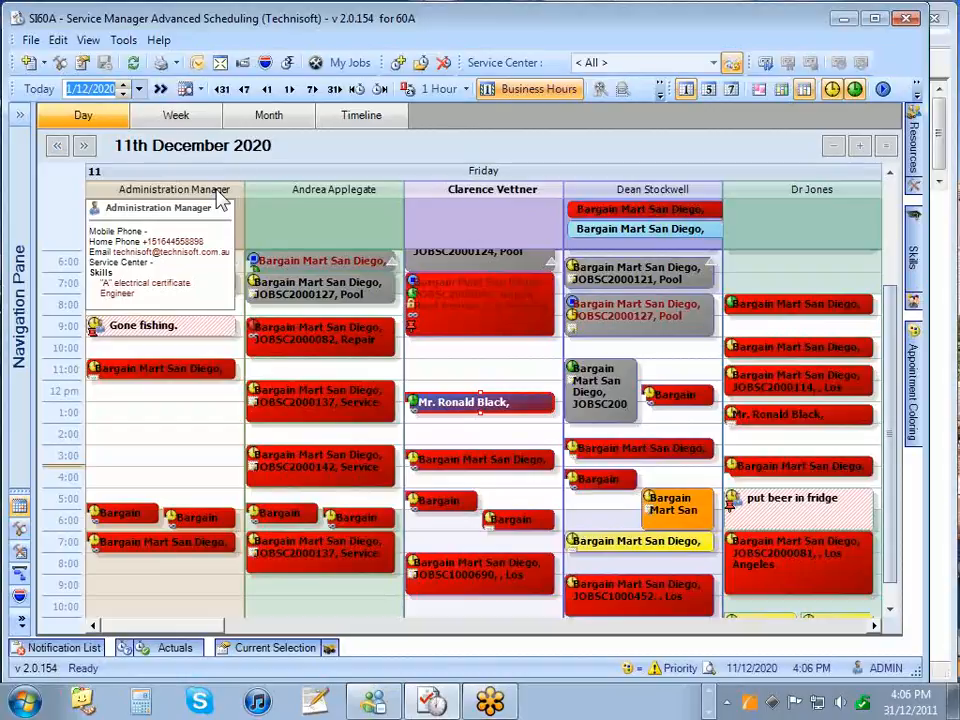
mouse_move(320, 196)
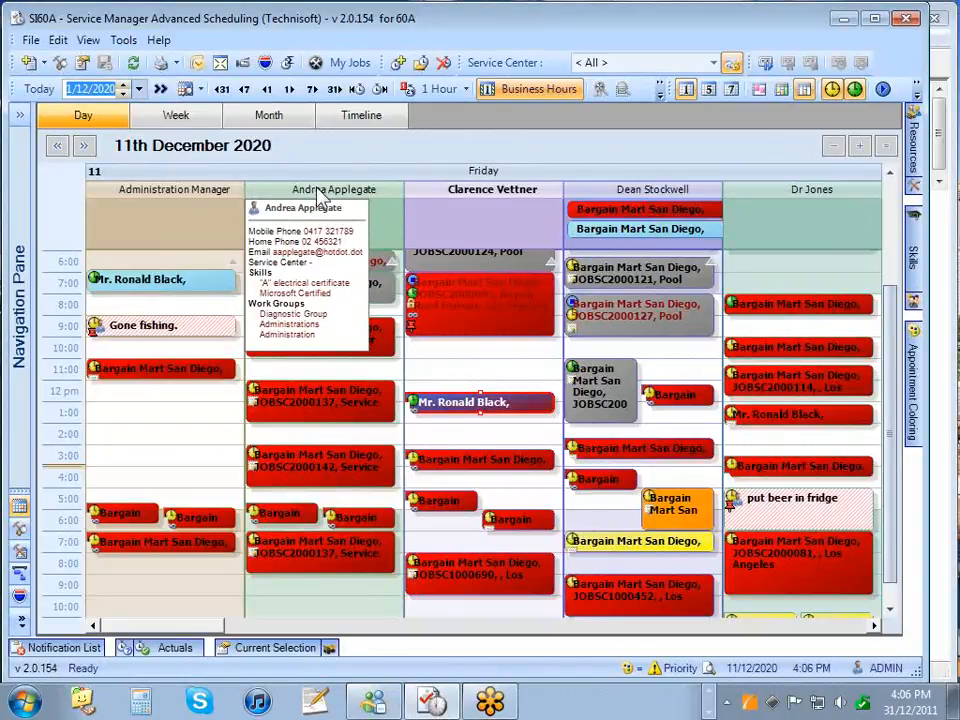
mouse_move(455, 193)
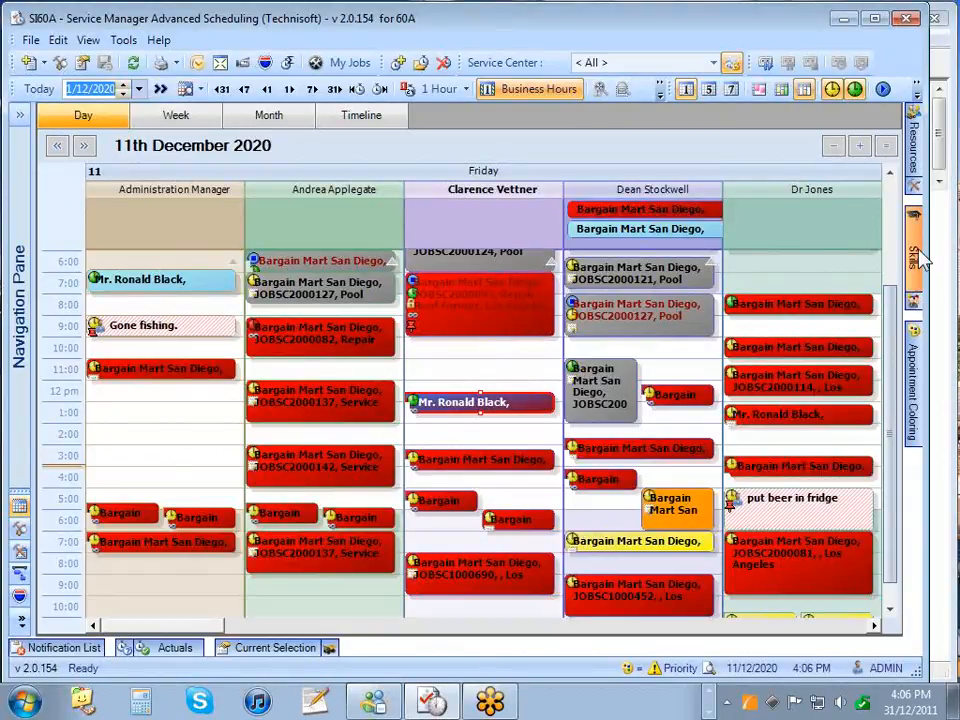
mouse_move(917, 257)
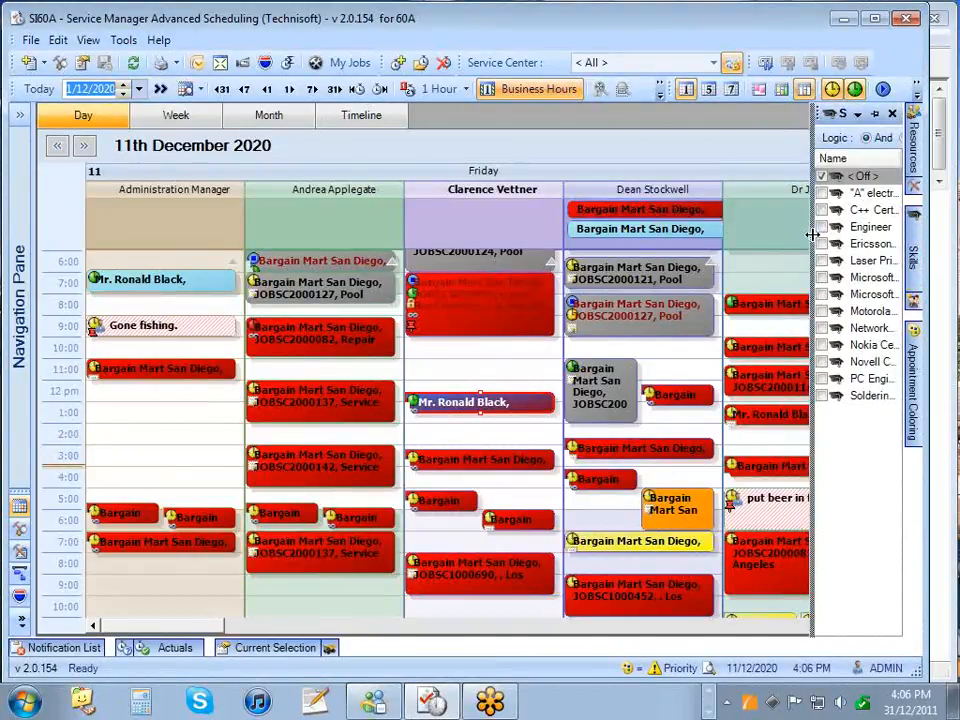
- Dock the Skills panel and filter resources by Engineer or the "A" electrical certificate
left_click_drag(812, 234, 756, 234)
left_click(875, 113)
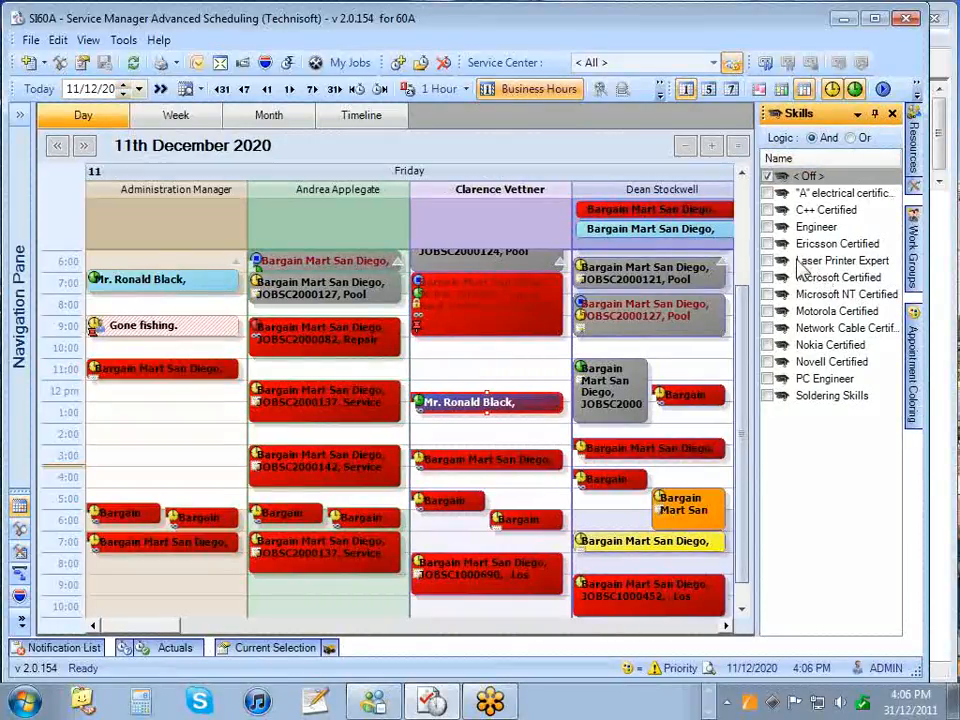
left_click(768, 227)
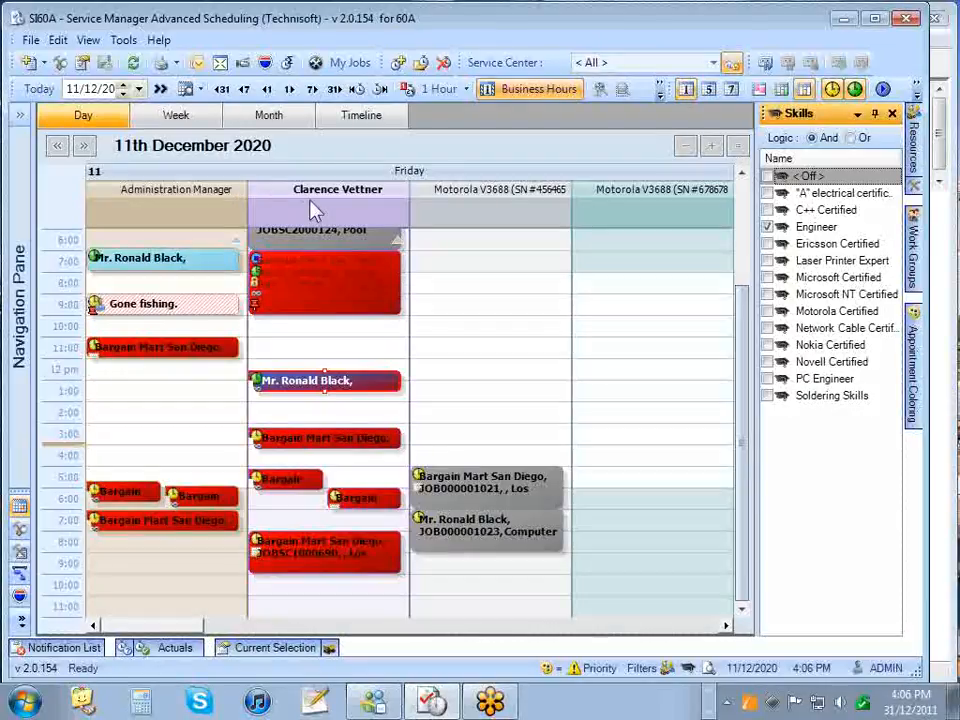
left_click(768, 193)
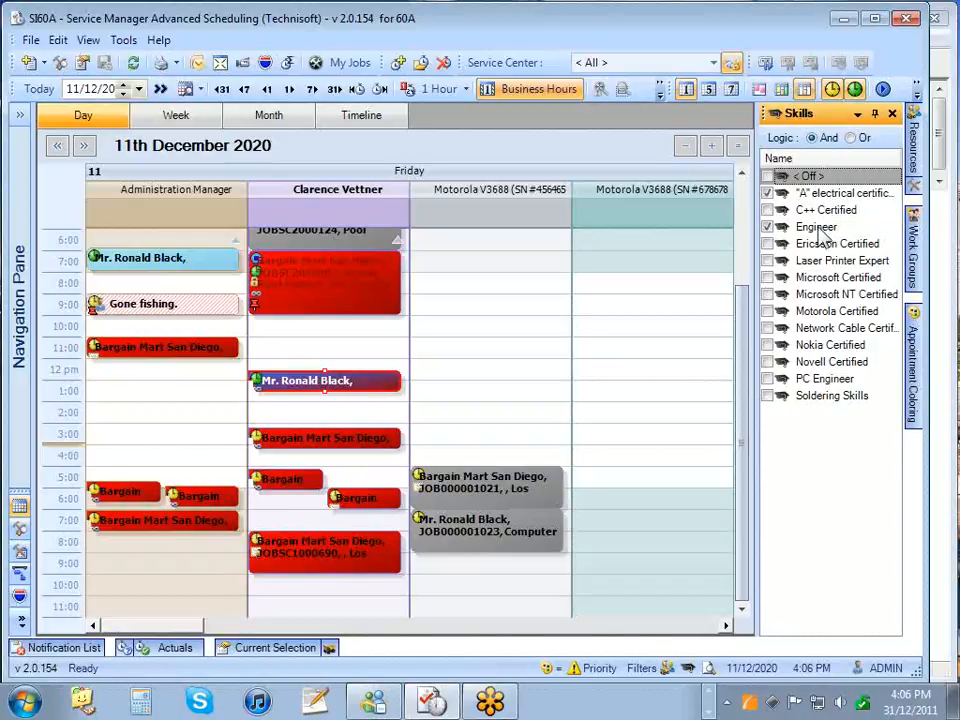
left_click(851, 138)
- Turn the skill filter Off, unpin the Skills panel, and show the Work Groups list
mouse_move(343, 203)
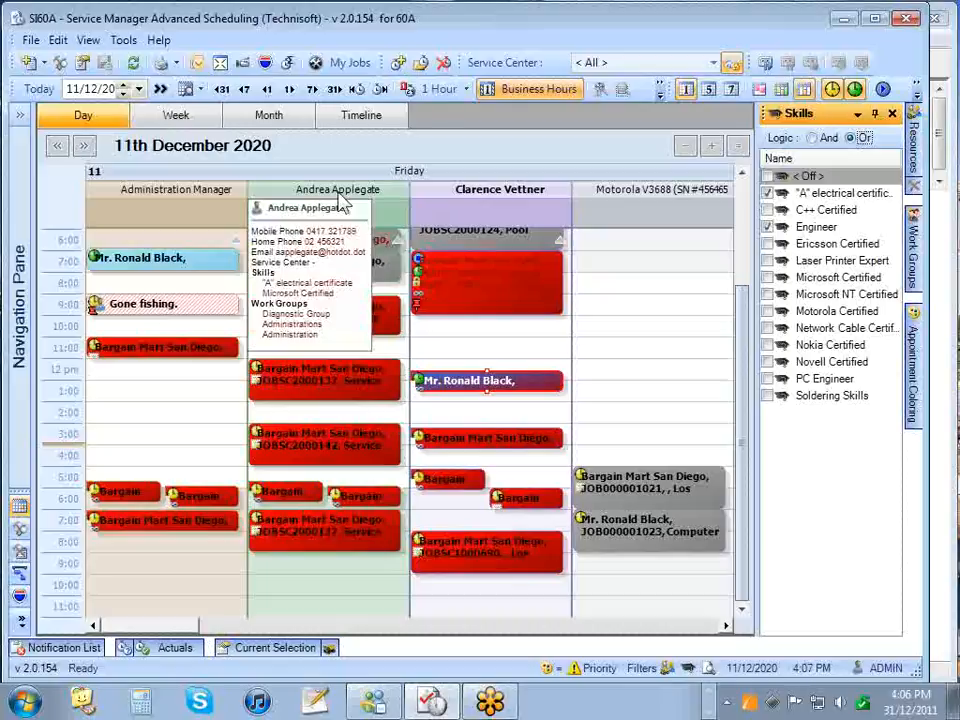
left_click(767, 192)
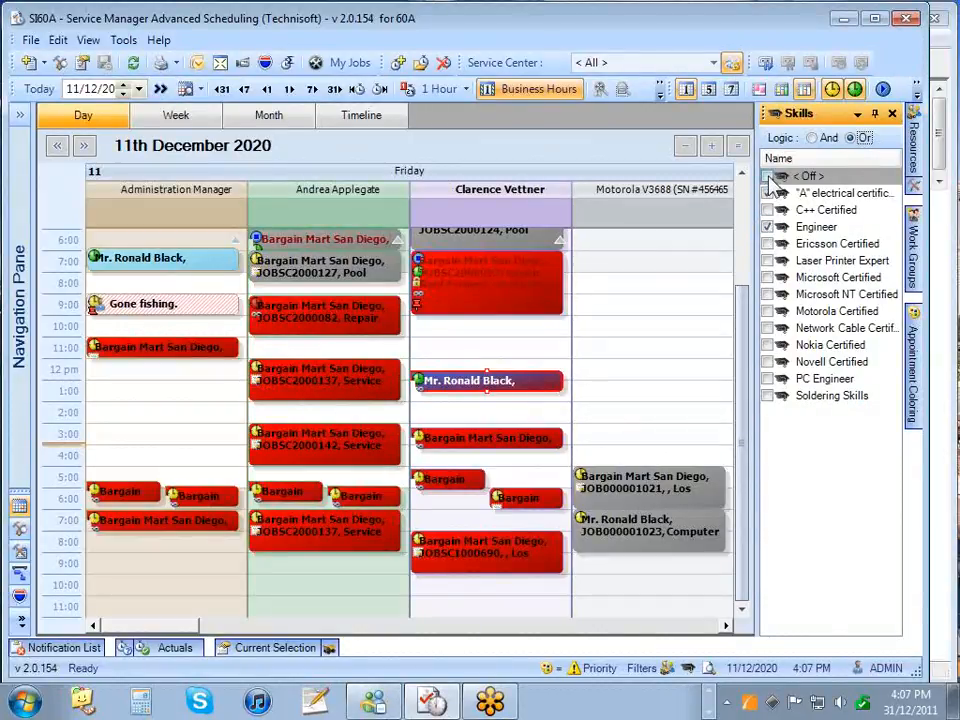
left_click(768, 177)
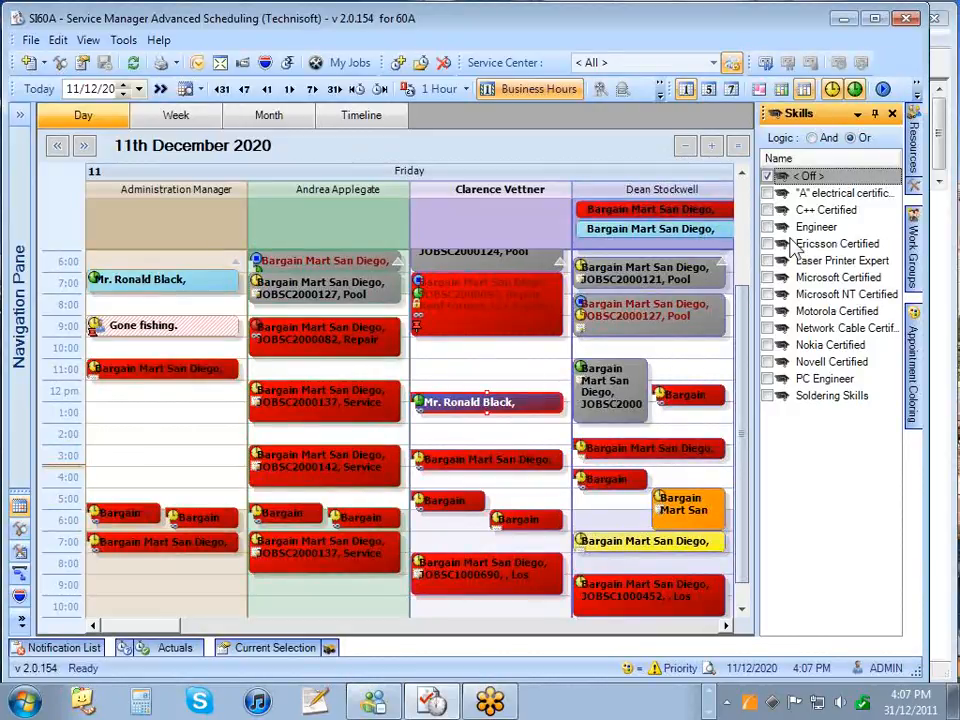
left_click(915, 245)
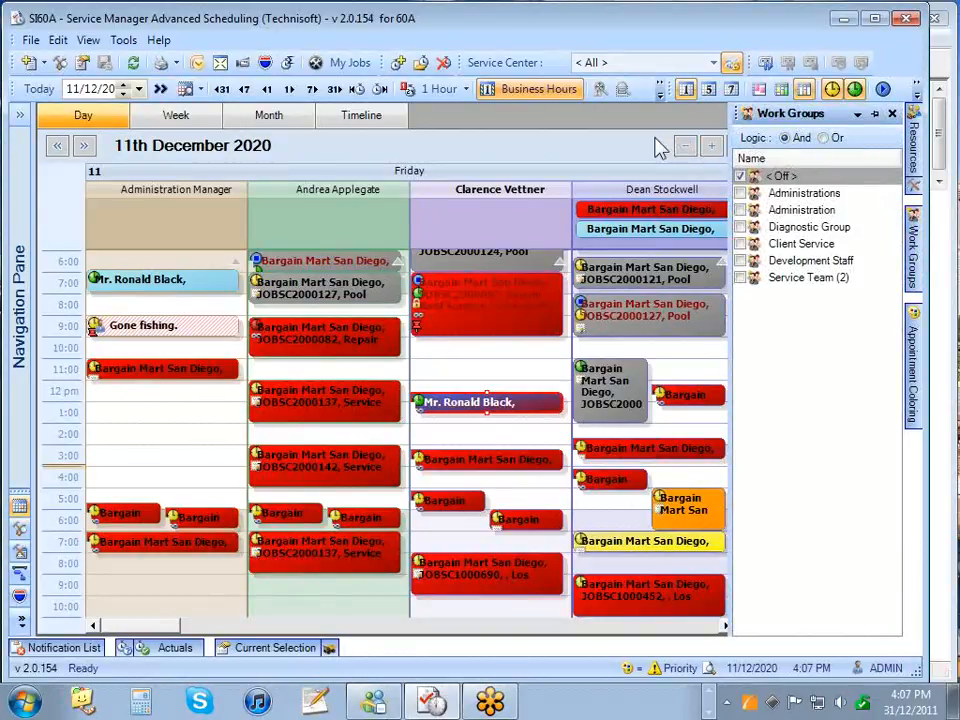
left_click(874, 113)
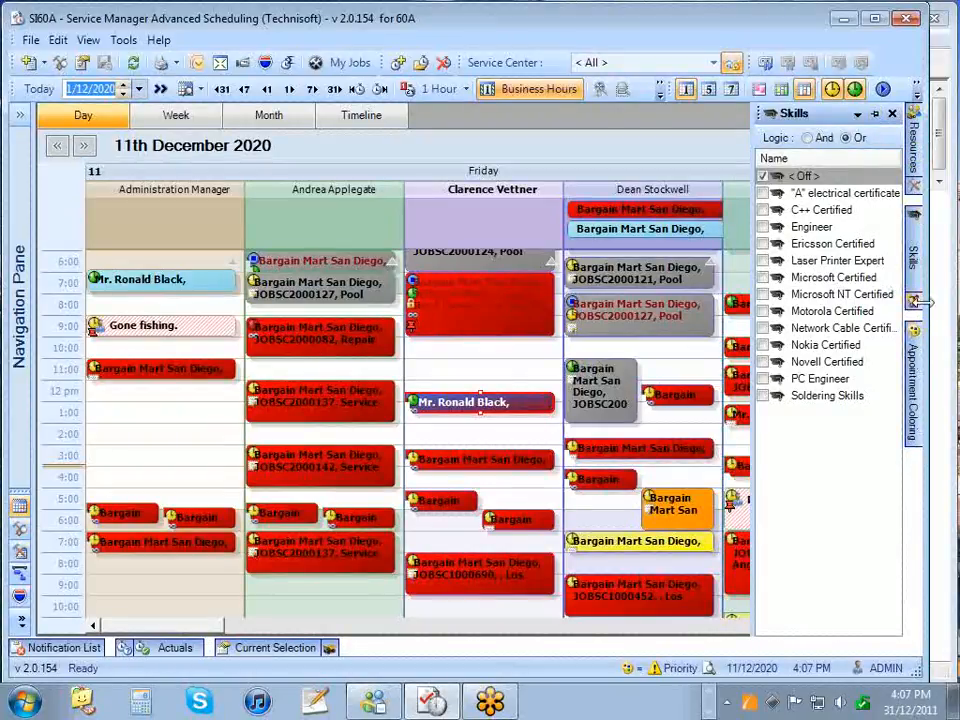
- Pin the Work Groups panel and filter resources to Service Team Or Diagnostic Group
mouse_move(918, 304)
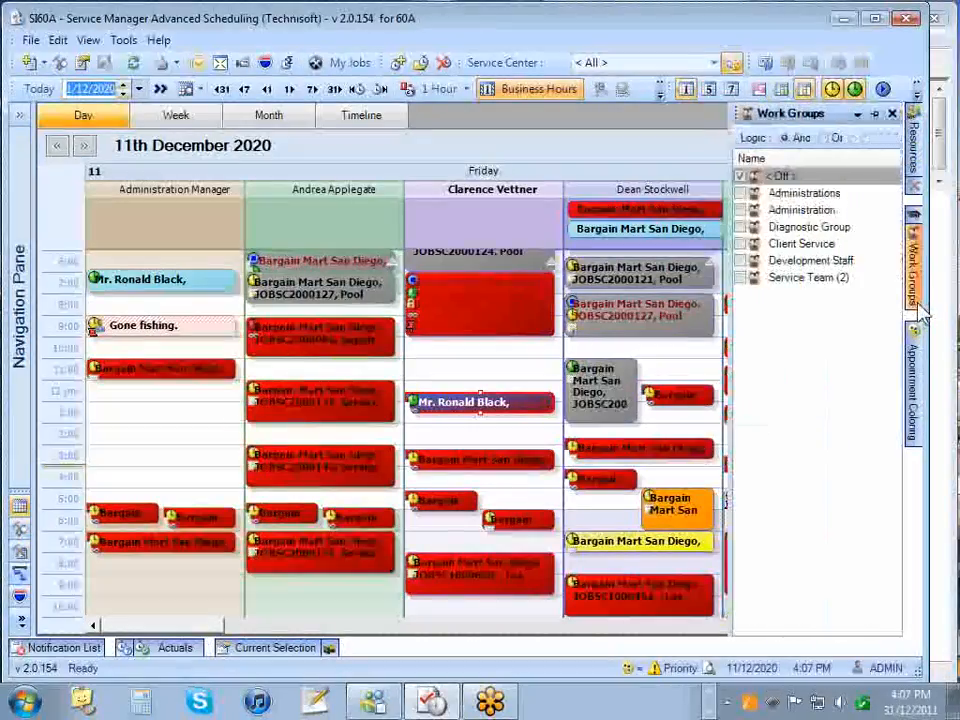
left_click(874, 113)
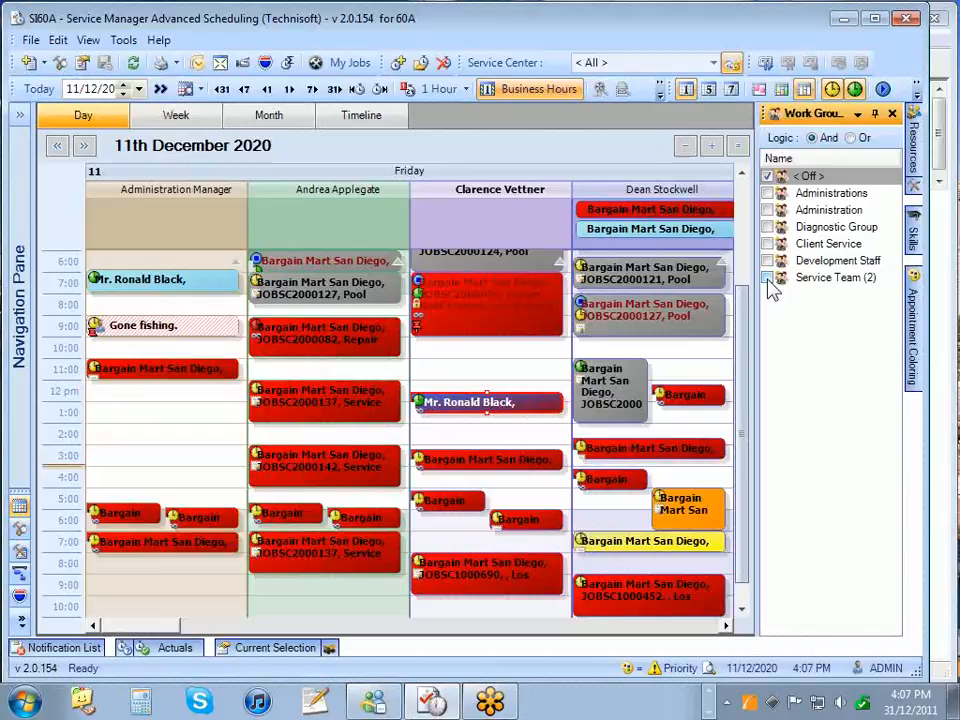
left_click(767, 279)
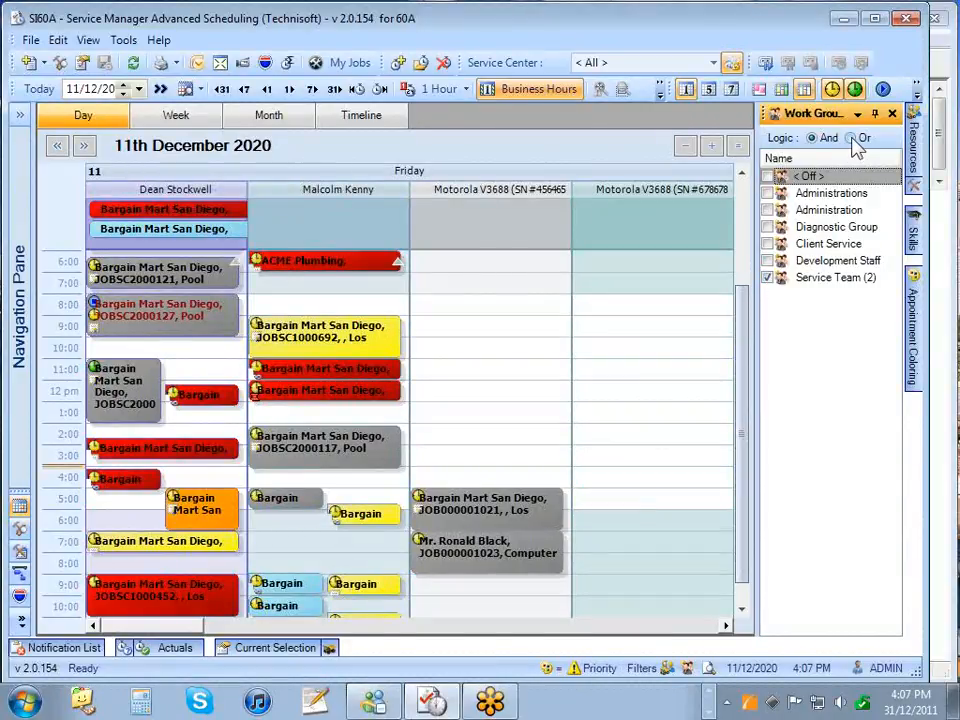
left_click(768, 228)
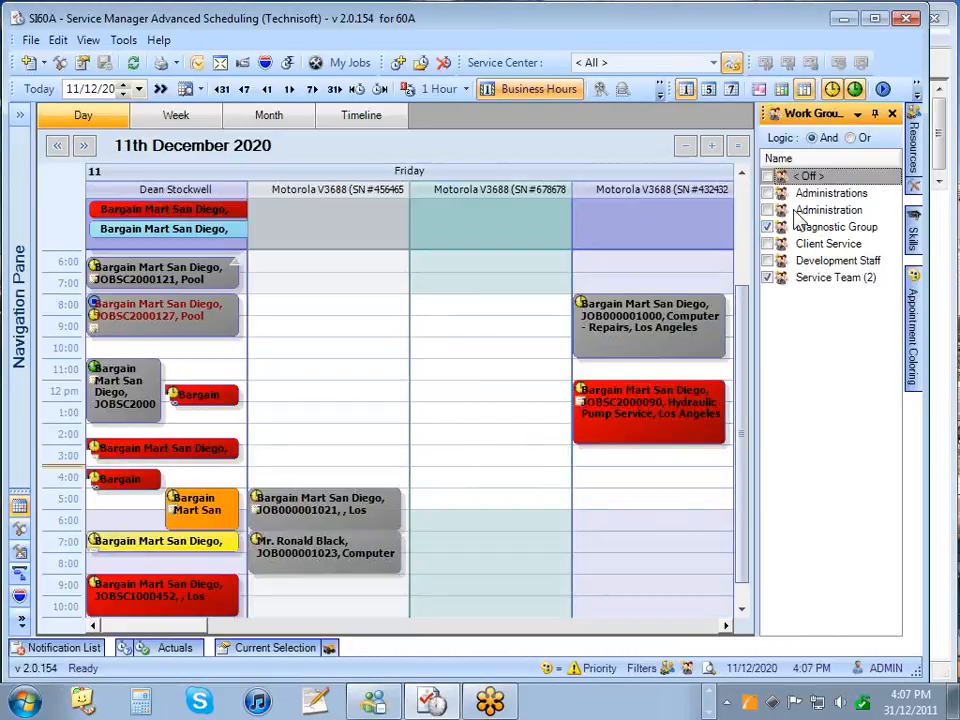
left_click(851, 138)
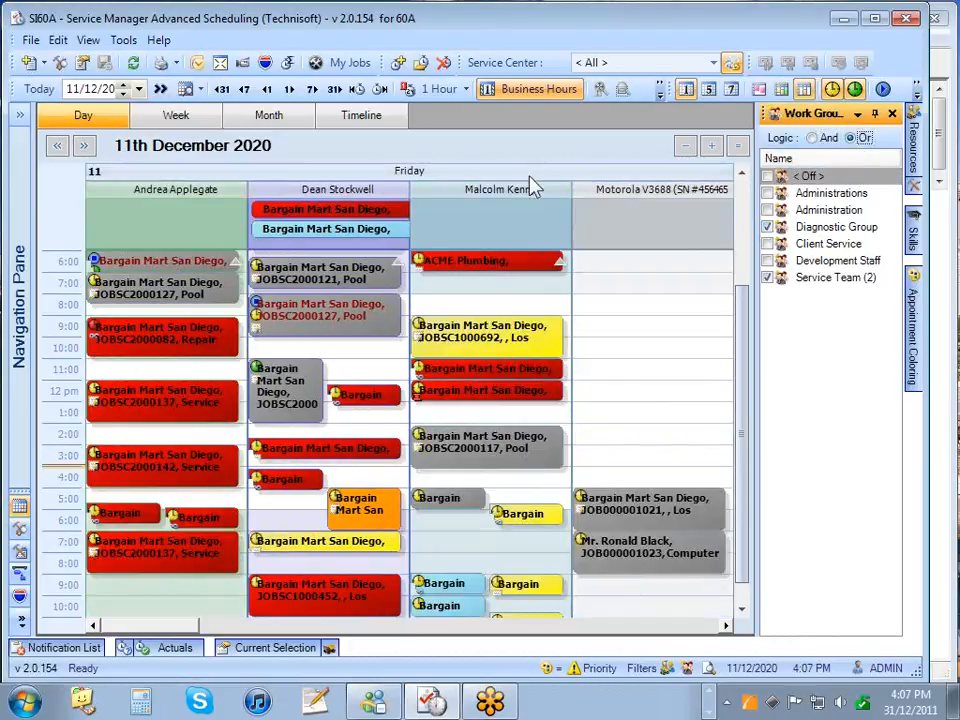
- Reset the work group filter to < Off >, unpin the panel, and bring up Job Equipment
mouse_move(510, 200)
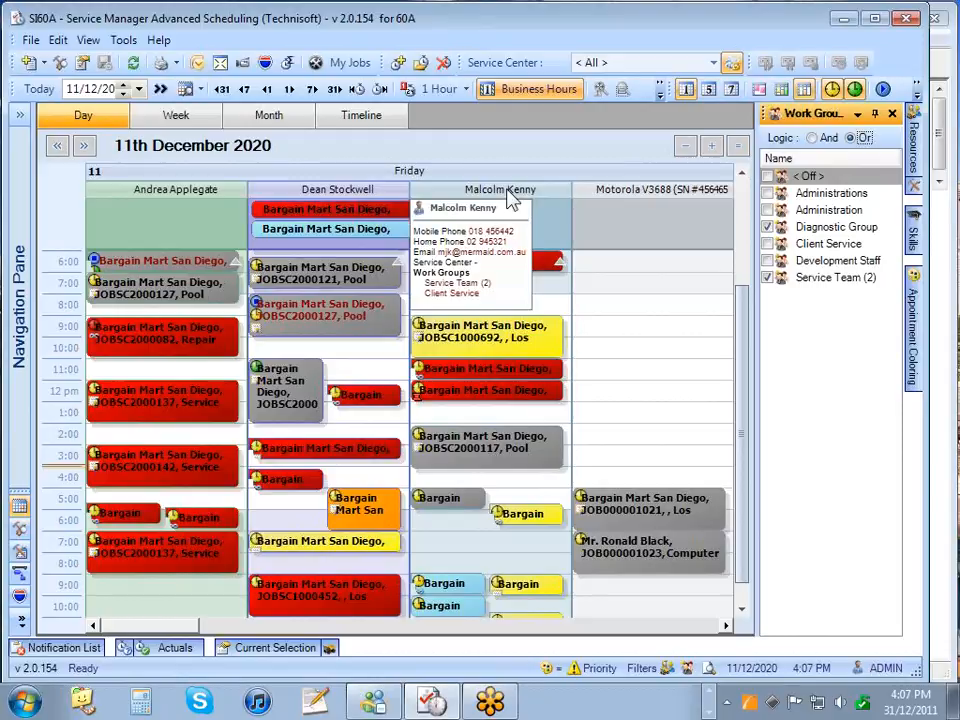
mouse_move(392, 205)
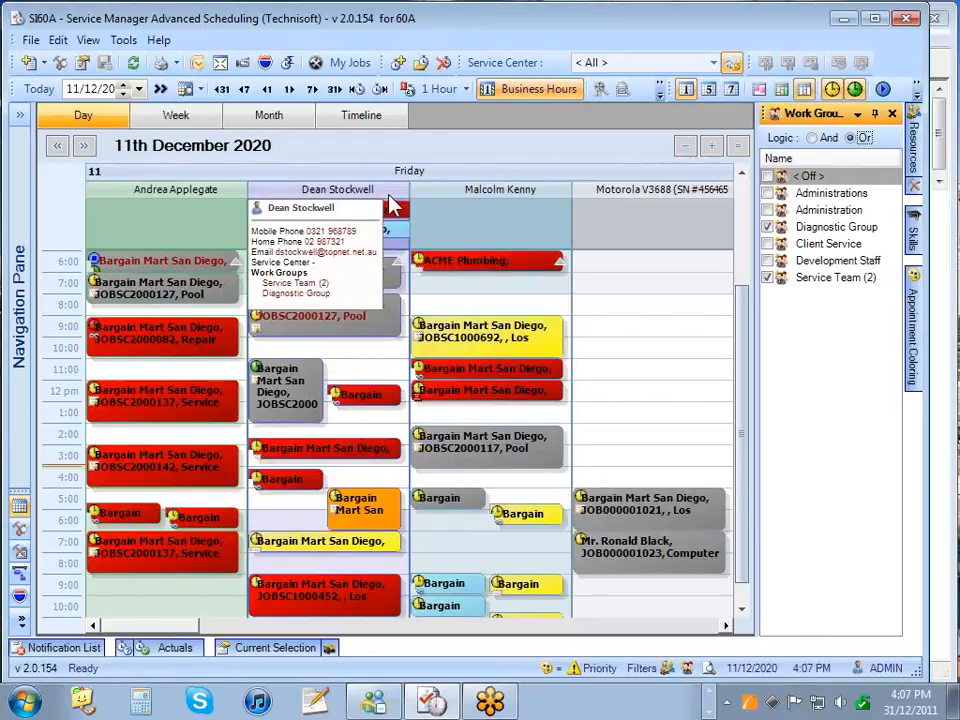
mouse_move(228, 203)
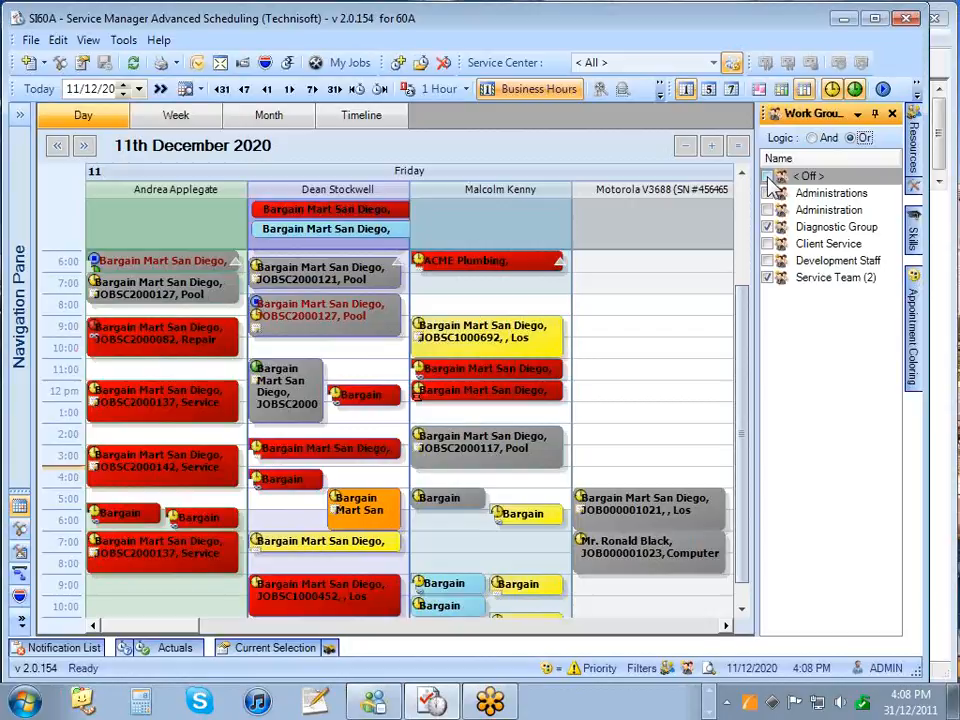
left_click(768, 177)
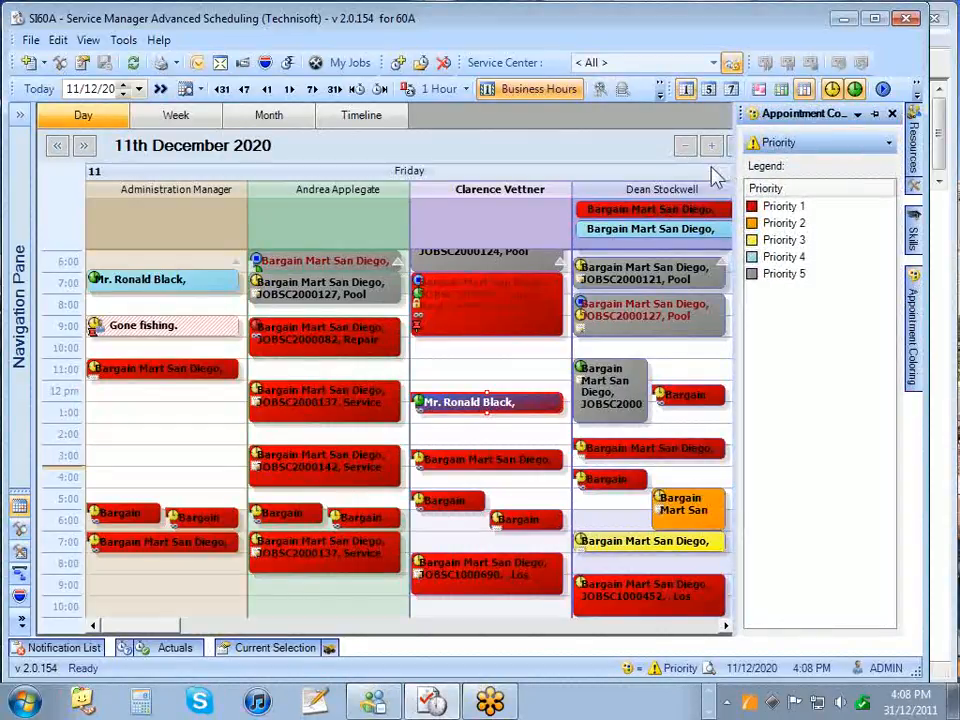
left_click(875, 113)
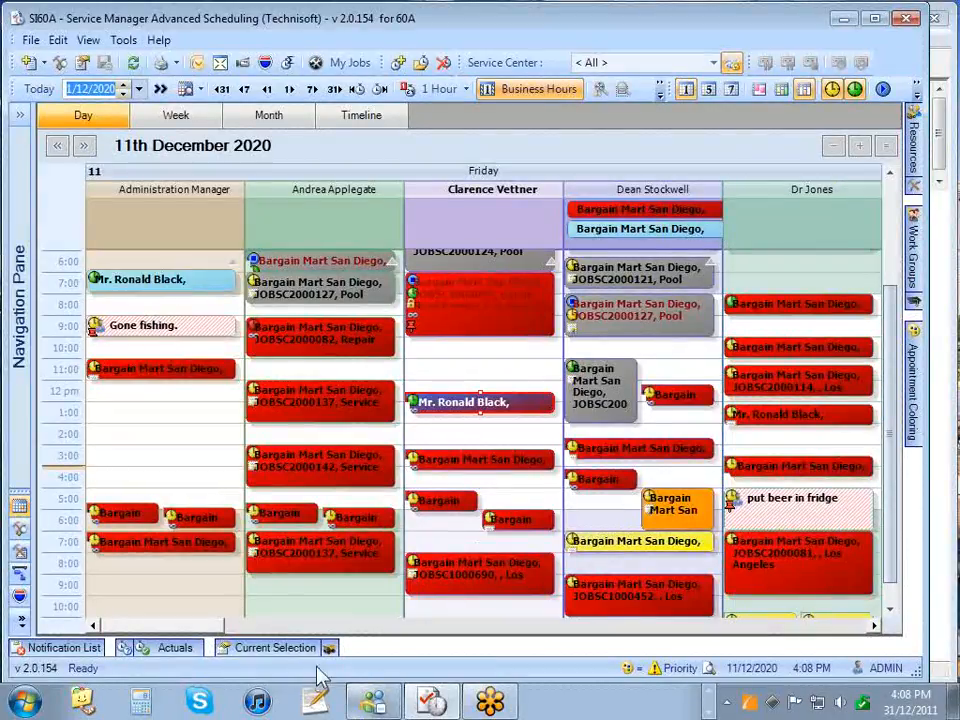
mouse_move(336, 656)
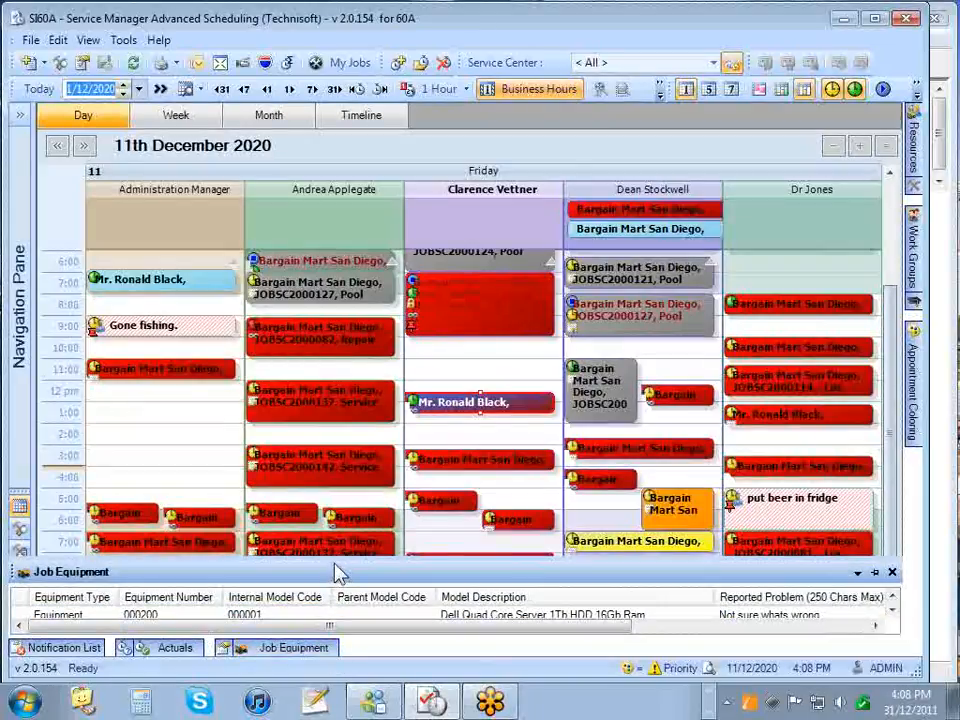
- Enlarge the Job Equipment list and dock it below the calendar
left_click_drag(340, 571, 333, 521)
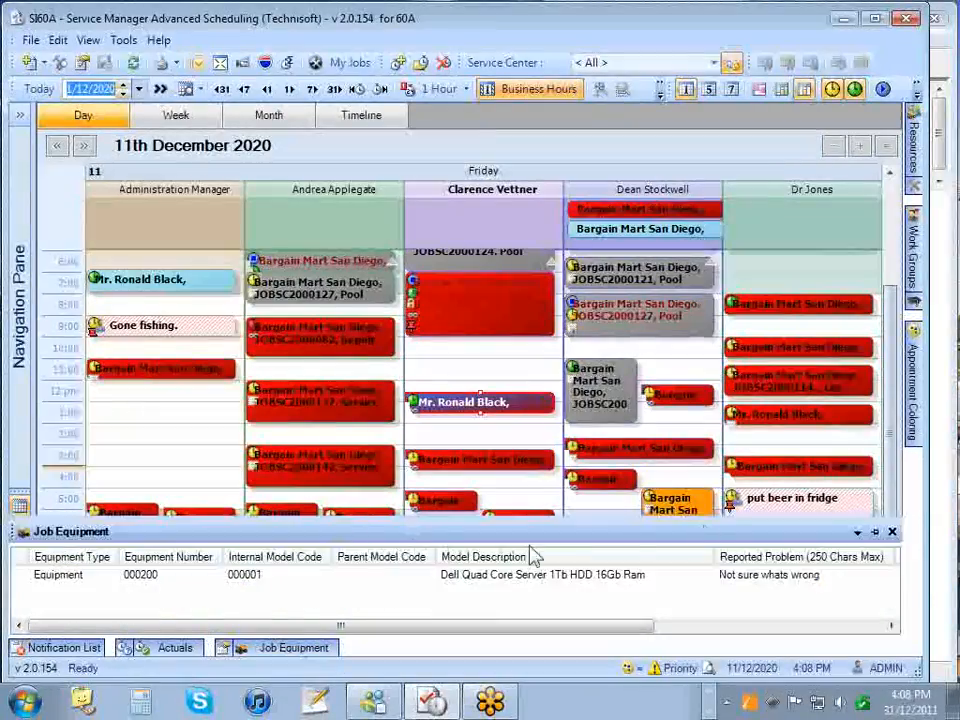
mouse_move(258, 655)
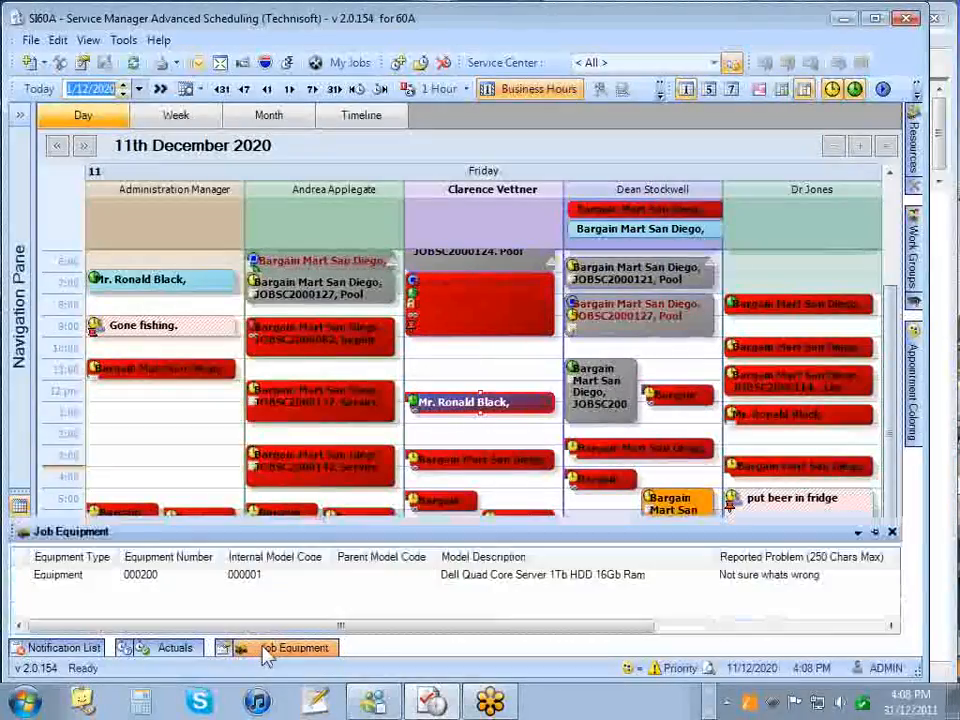
left_click(874, 531)
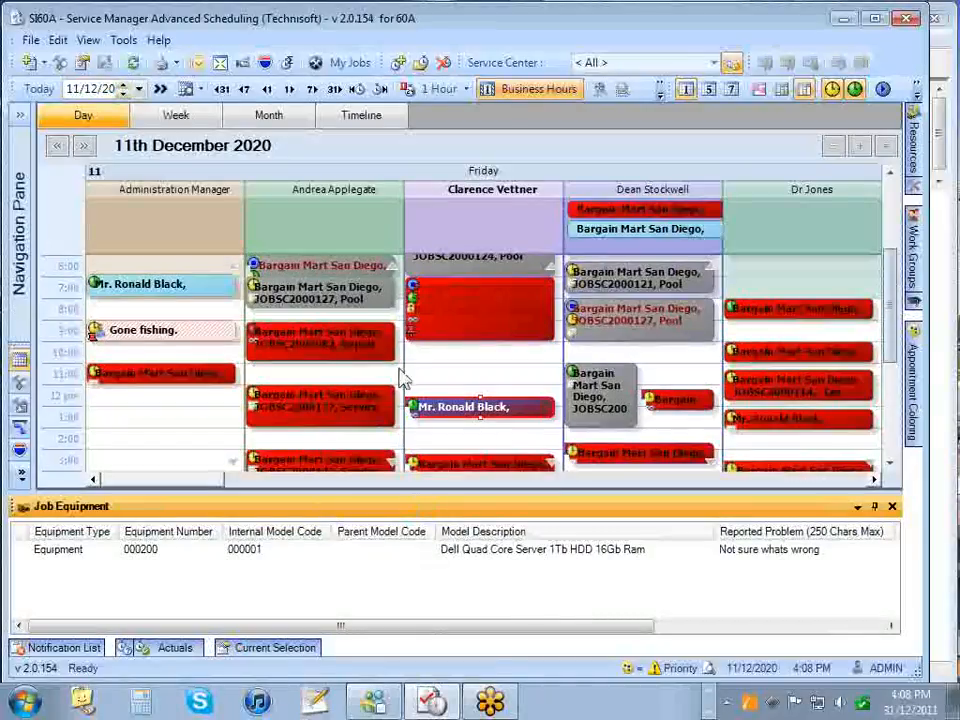
- Check equipment for the roof former, JOBSC2000127, JOBSC2000121 and rightmost-column 8:00 jobs
left_click(476, 312)
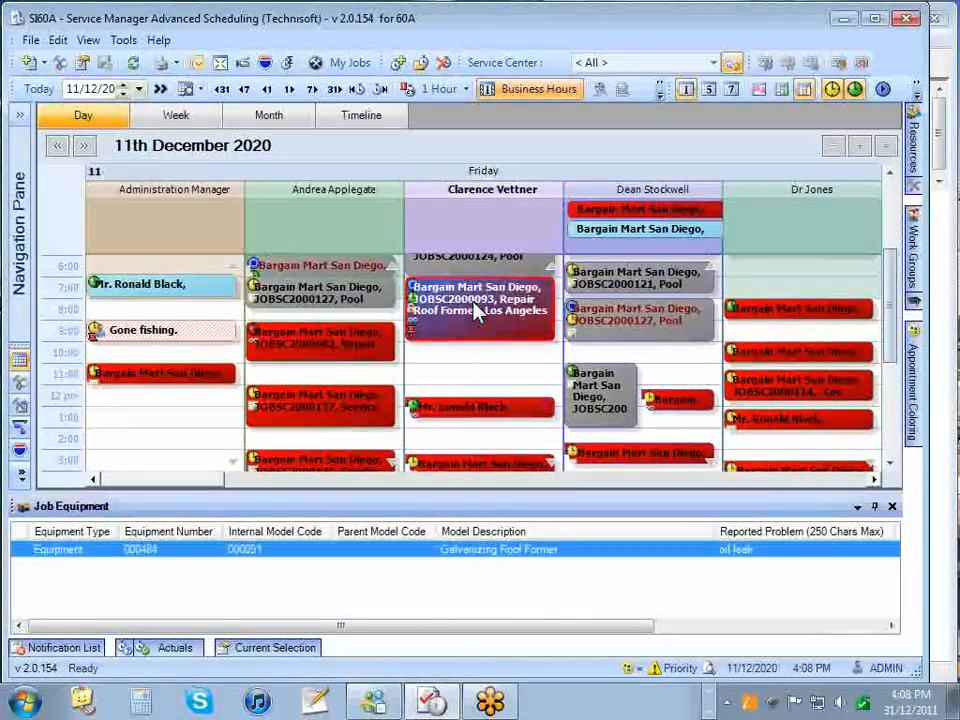
left_click(625, 318)
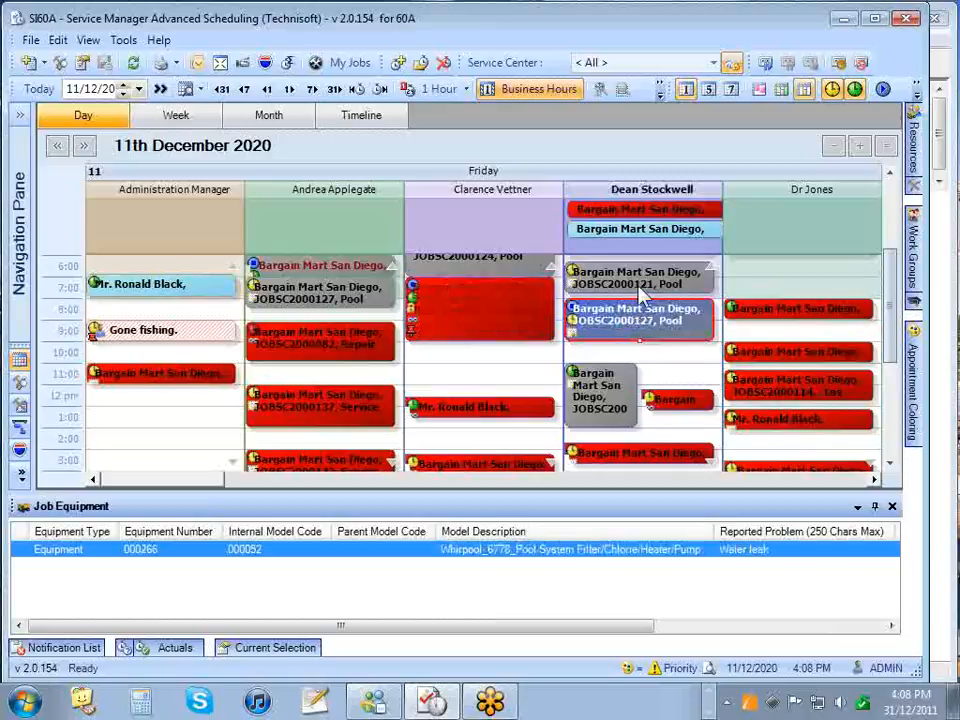
left_click(640, 281)
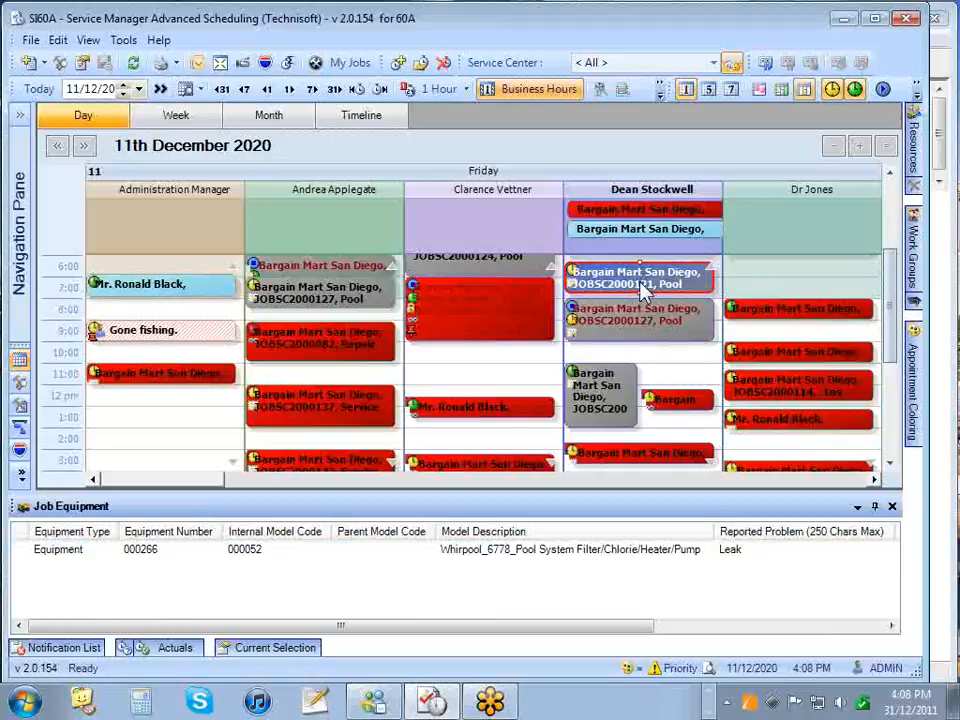
left_click(756, 316)
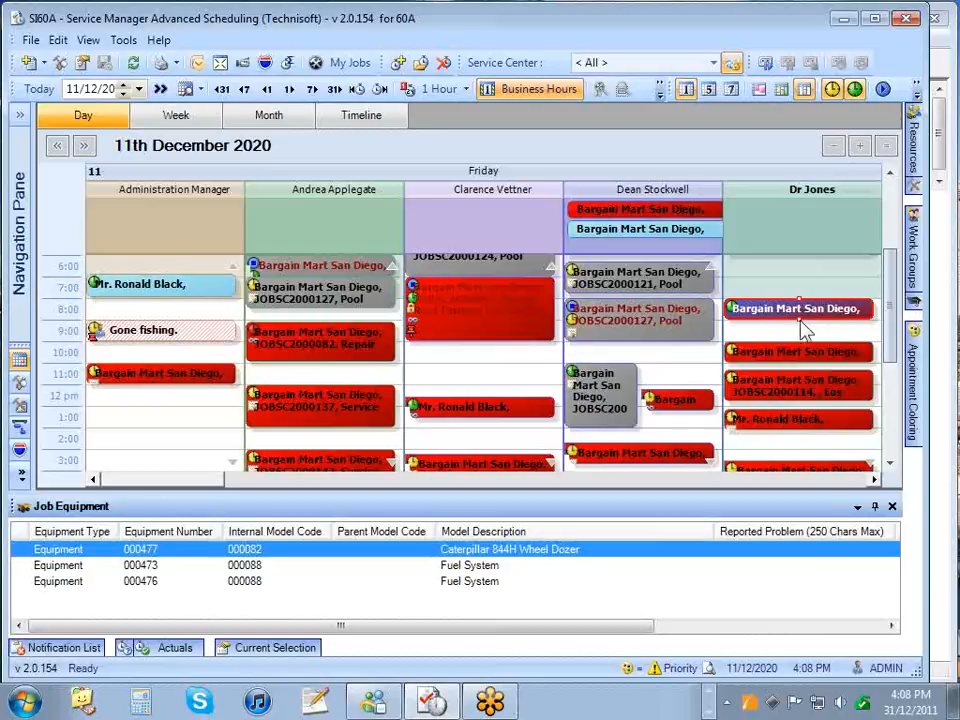
mouse_move(793, 320)
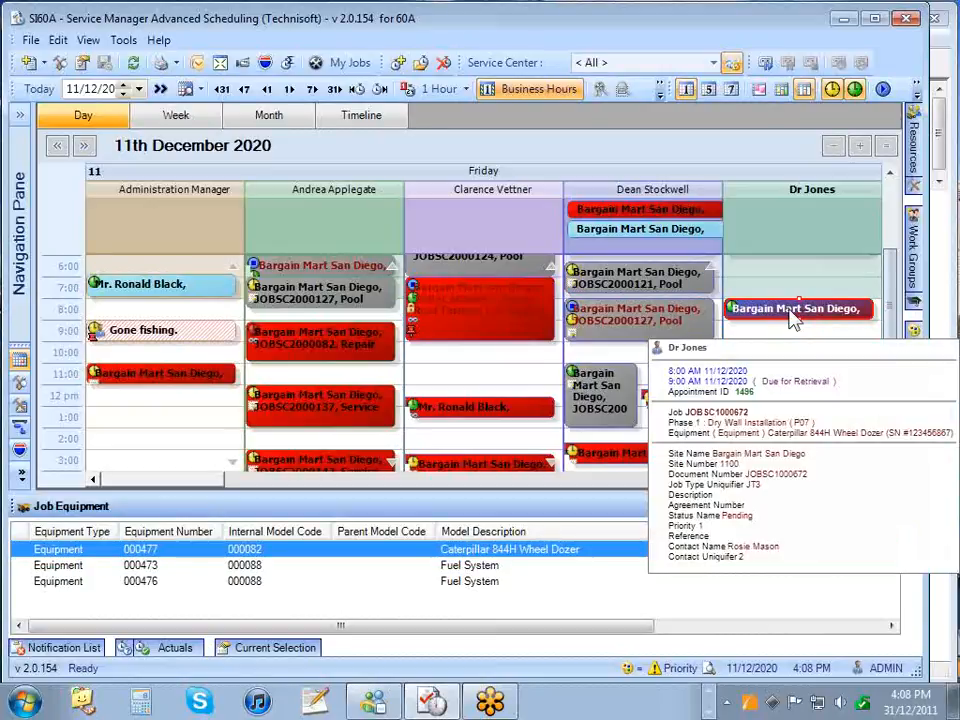
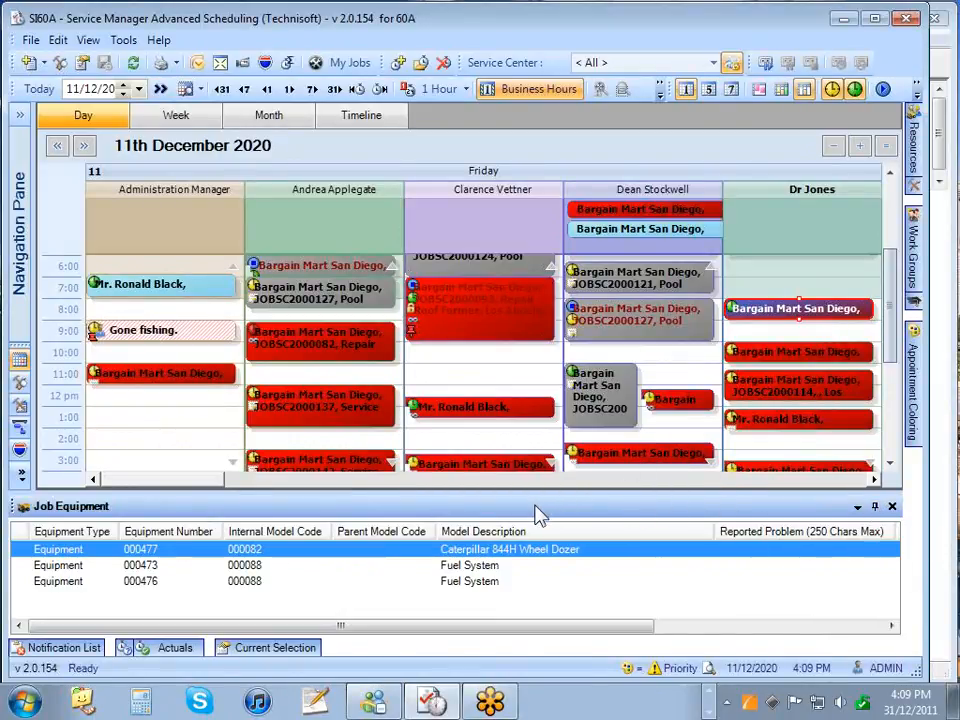
- Redock the Job Equipment panel along the bottom as an auto-hiding tab, then select an afternoon appointment
left_click_drag(540, 506, 872, 372)
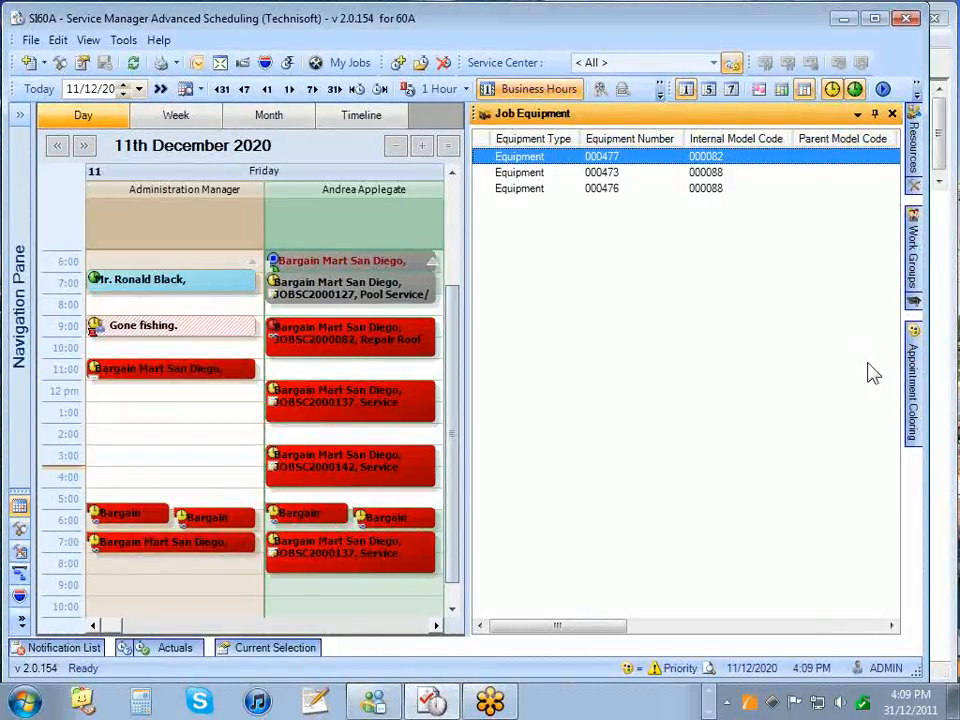
left_click(874, 113)
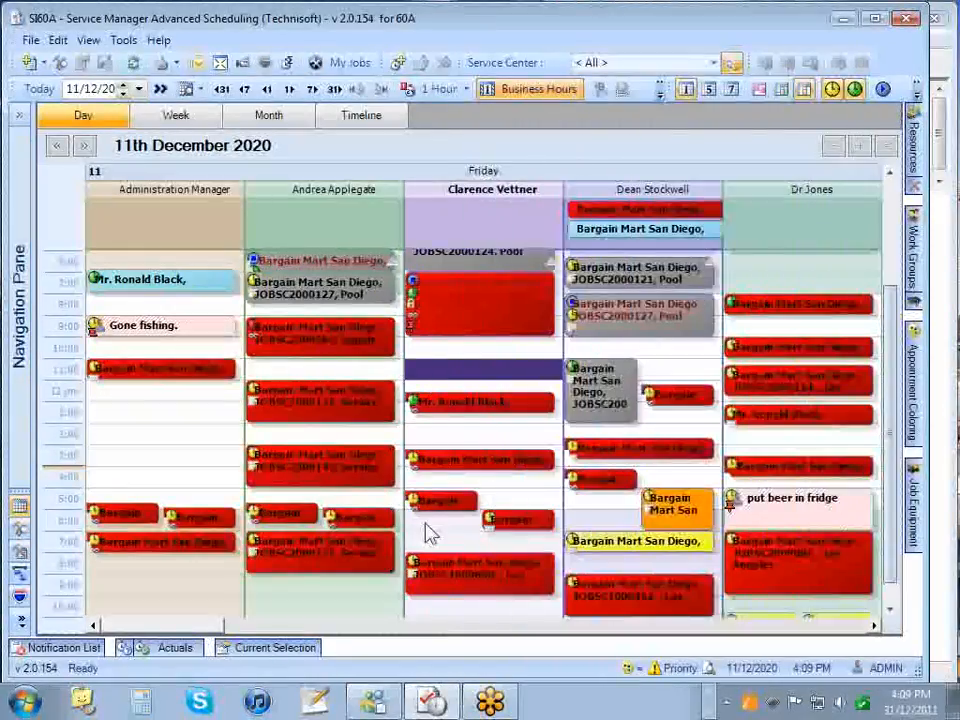
mouse_move(910, 560)
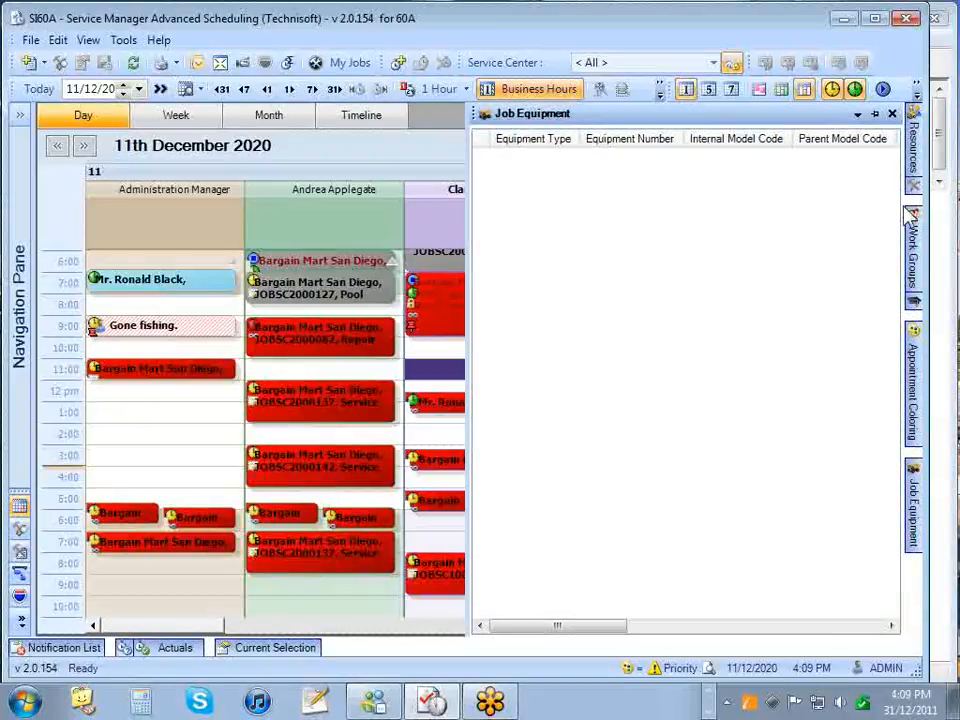
left_click(875, 115)
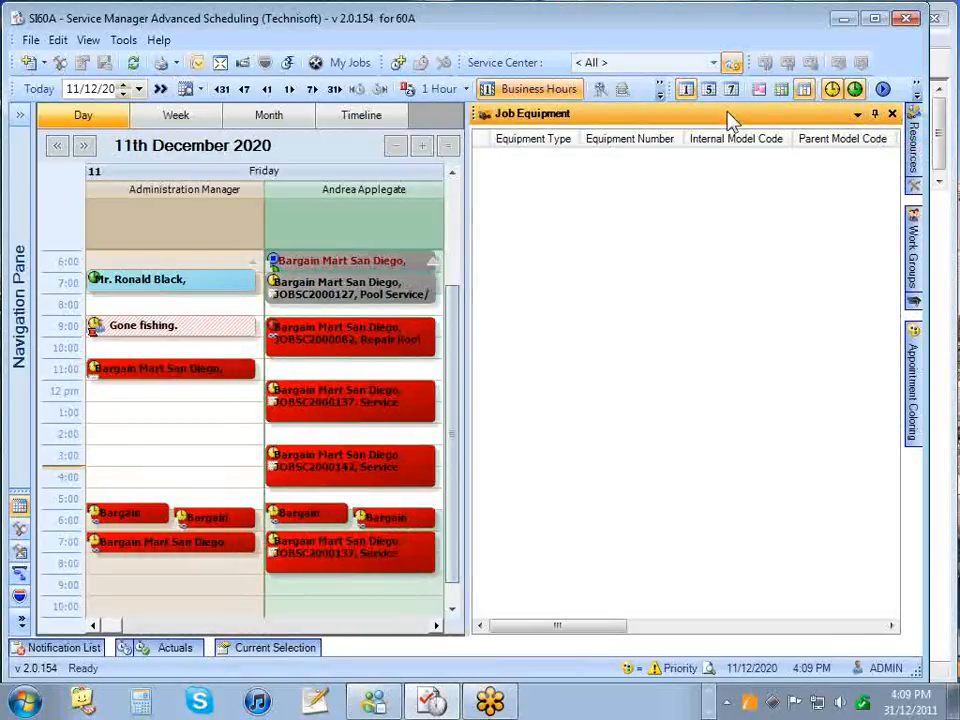
left_click_drag(730, 118, 458, 614)
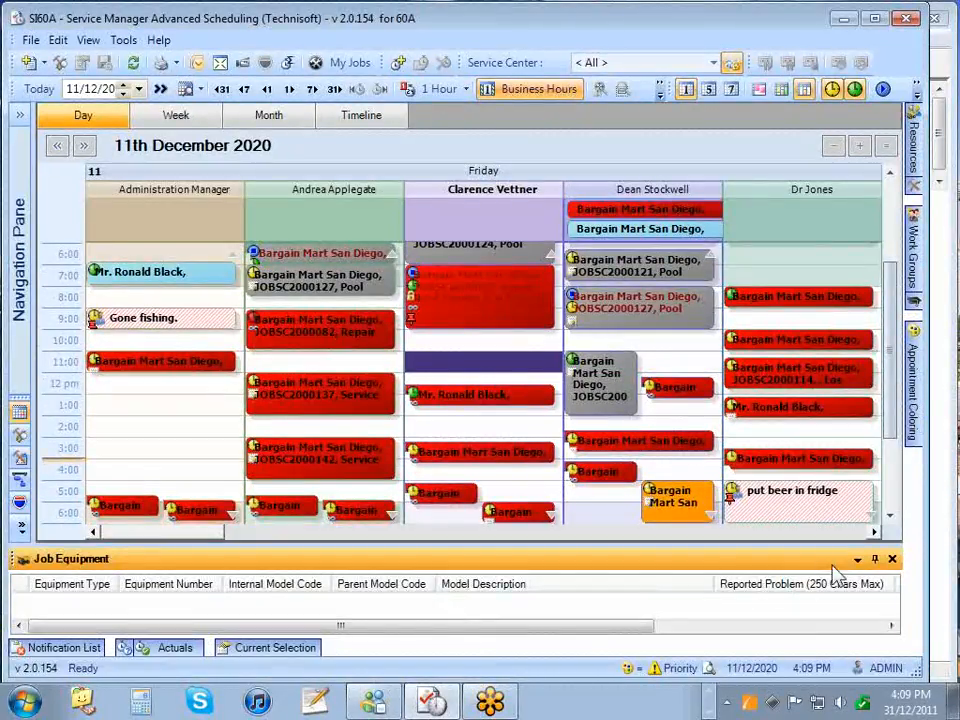
left_click(874, 560)
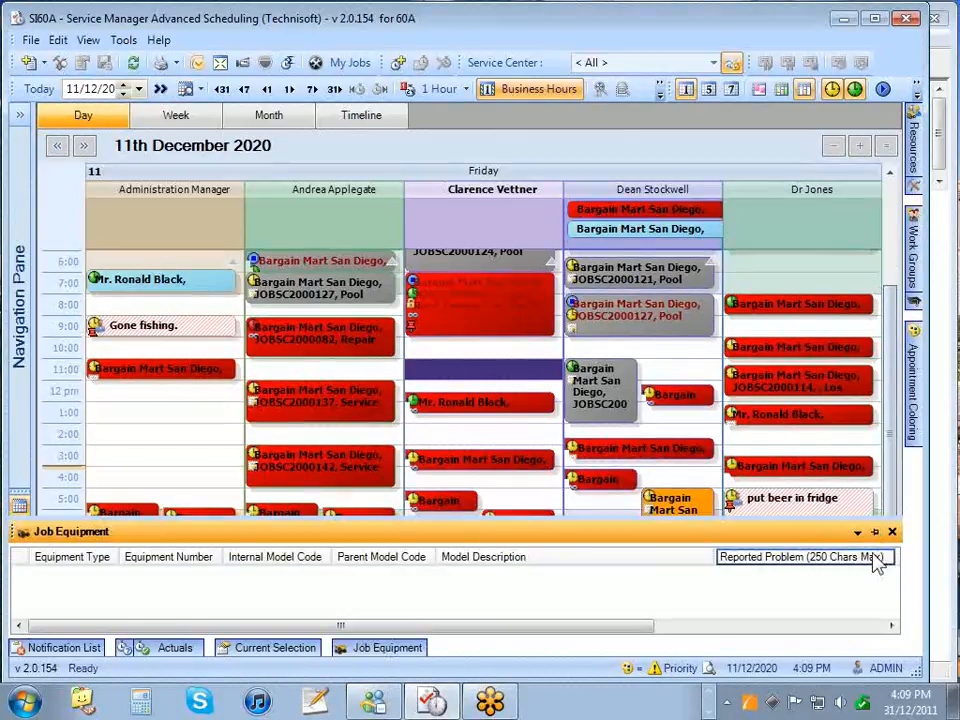
left_click(515, 482)
mouse_move(352, 668)
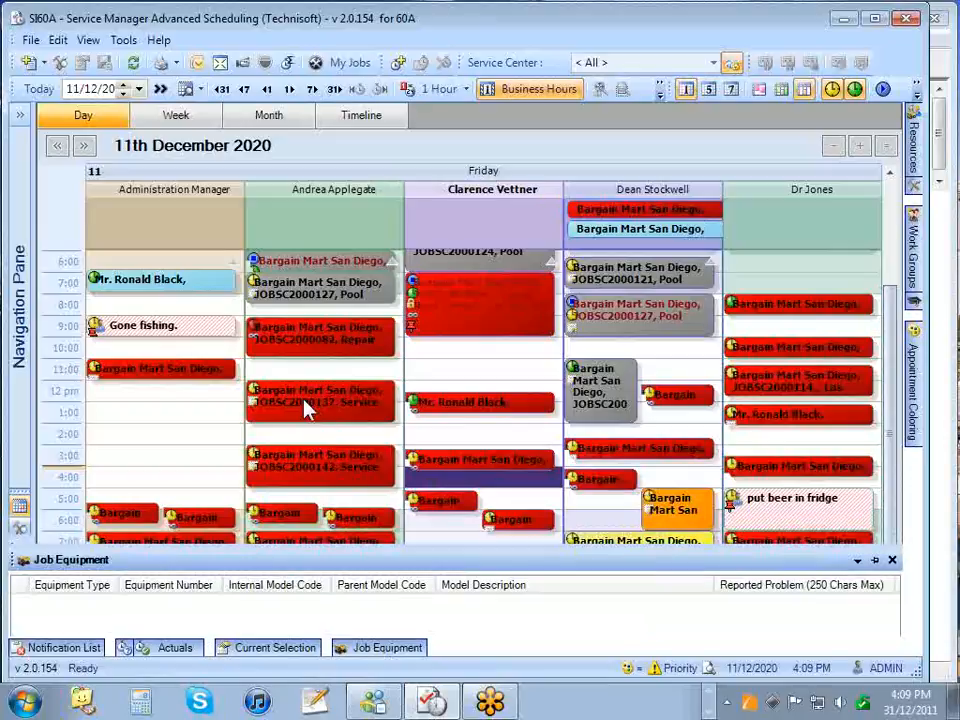
left_click(305, 405)
- Select the 7:00 roof-repair appointment and enlarge the Current Selection panel to show more fields
mouse_move(364, 654)
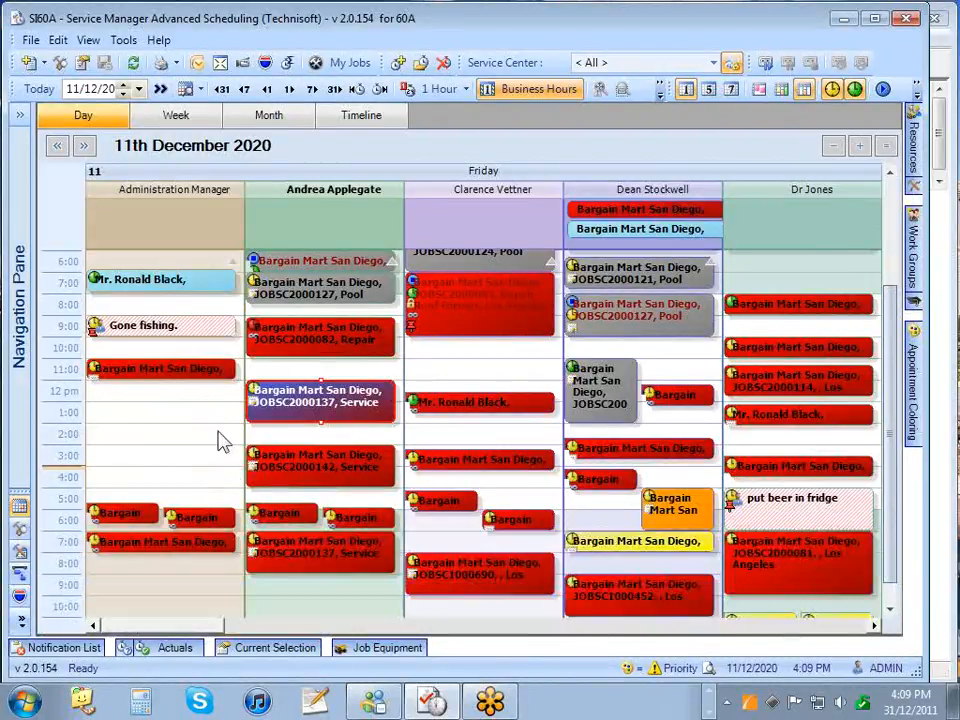
mouse_move(290, 655)
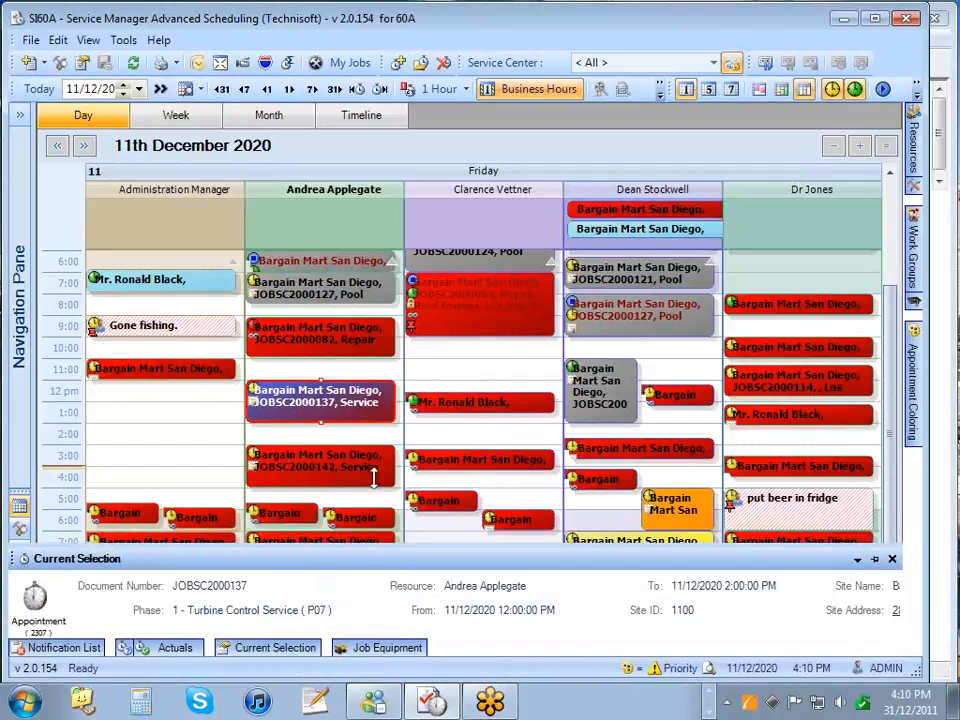
left_click(422, 300)
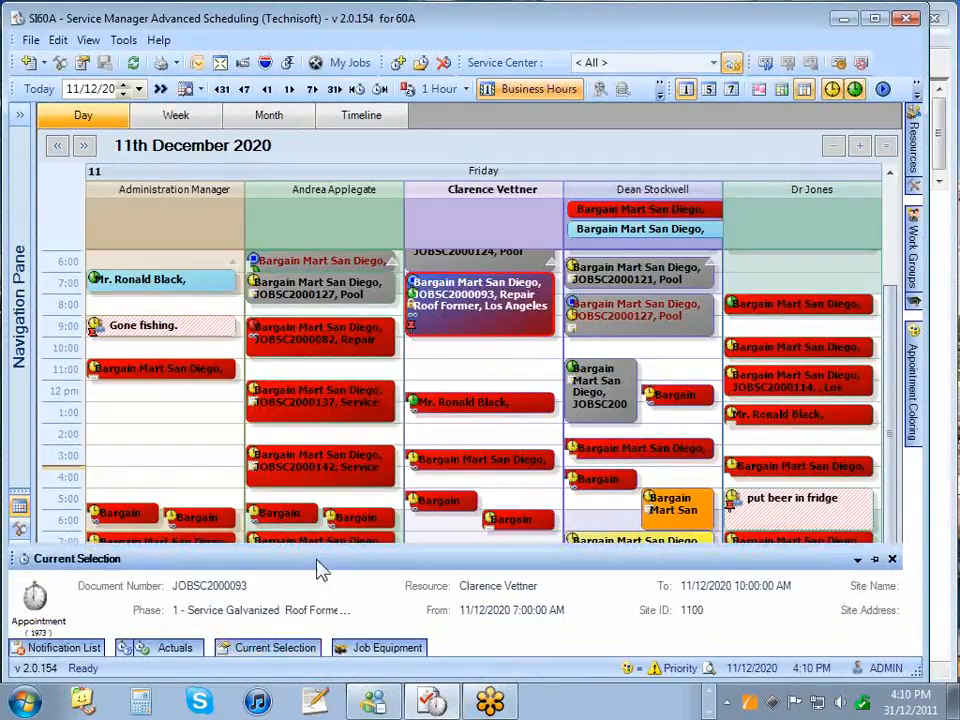
left_click_drag(323, 550, 323, 467)
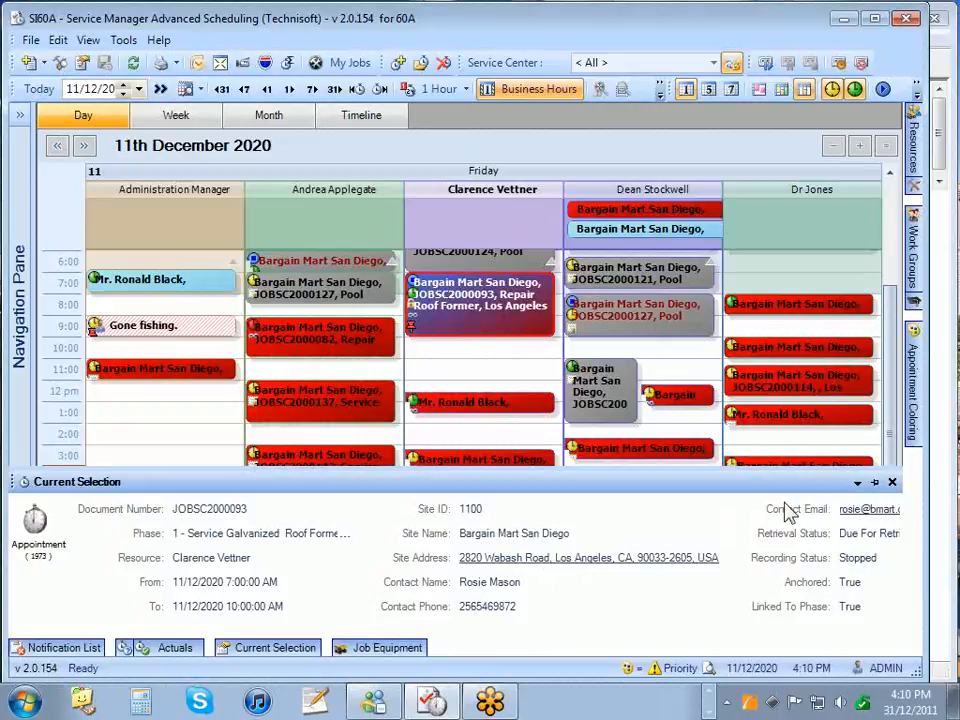
- Reselect the roof-repair appointment, show its full details, and bring up the Actuals, Estimates and Notification List panels
left_click(755, 438)
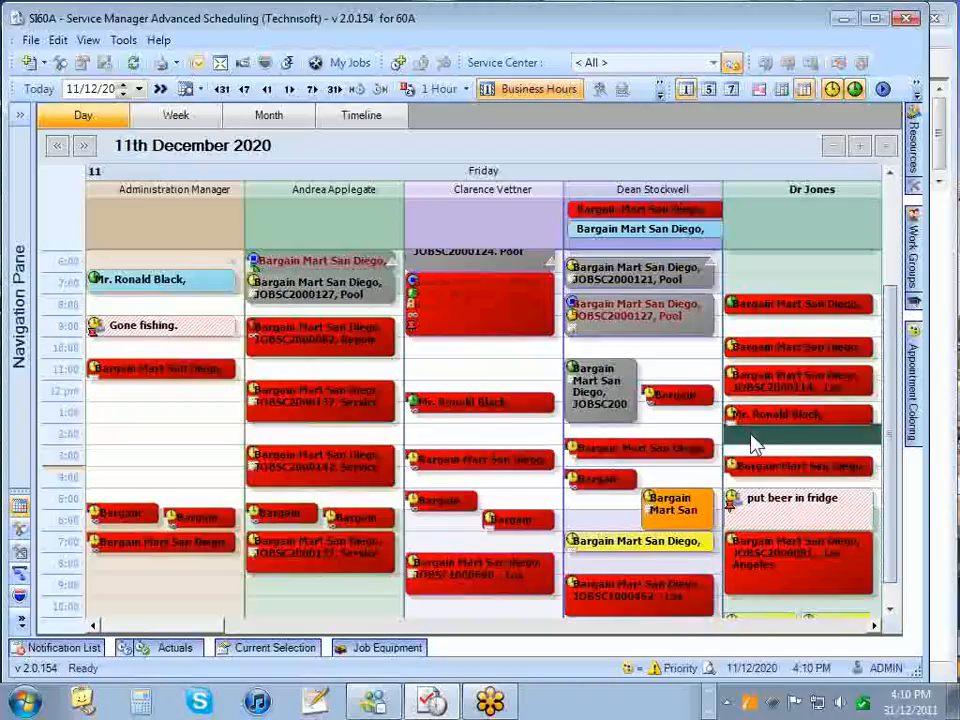
left_click(450, 325)
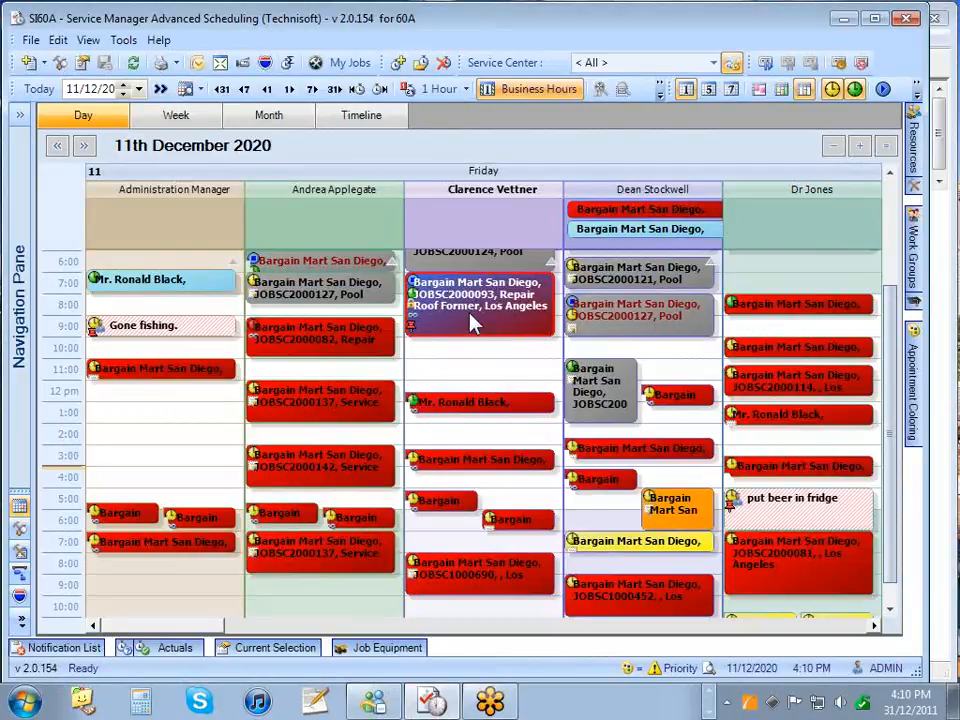
left_click(292, 651)
mouse_move(178, 652)
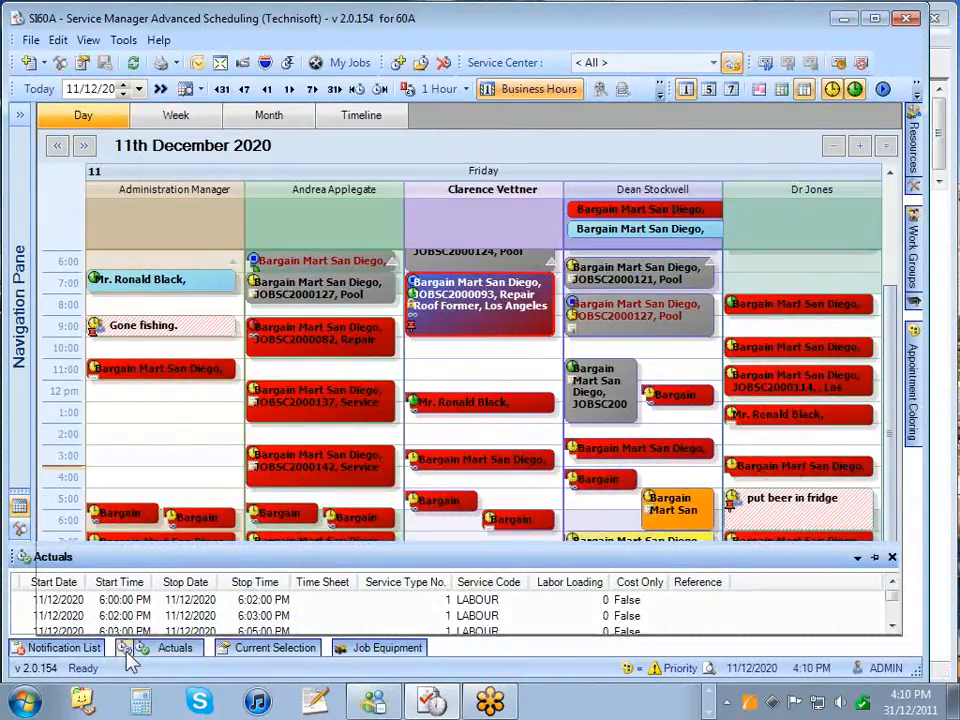
mouse_move(129, 656)
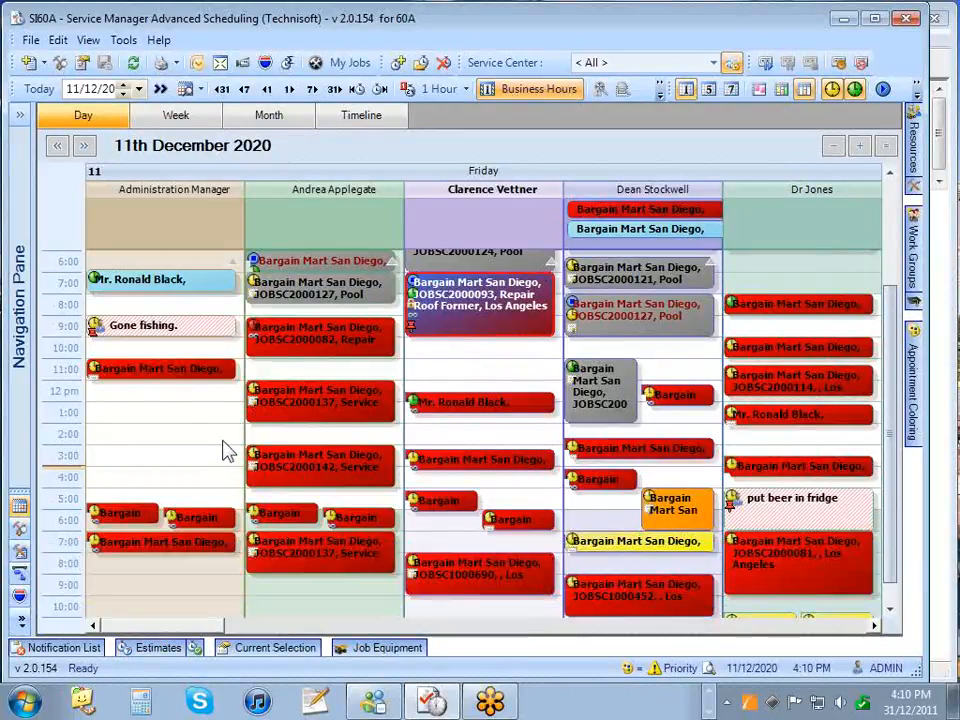
mouse_move(97, 652)
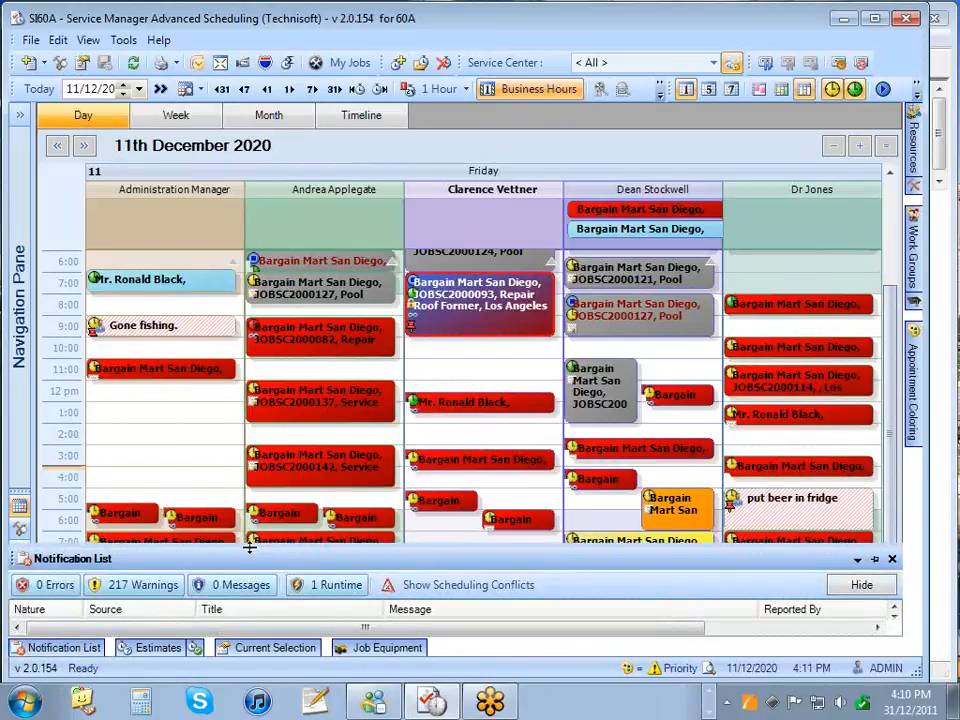
- Hide the Notification List, select the Repair Roof Former appointment, and show the print options
left_click_drag(251, 546, 257, 507)
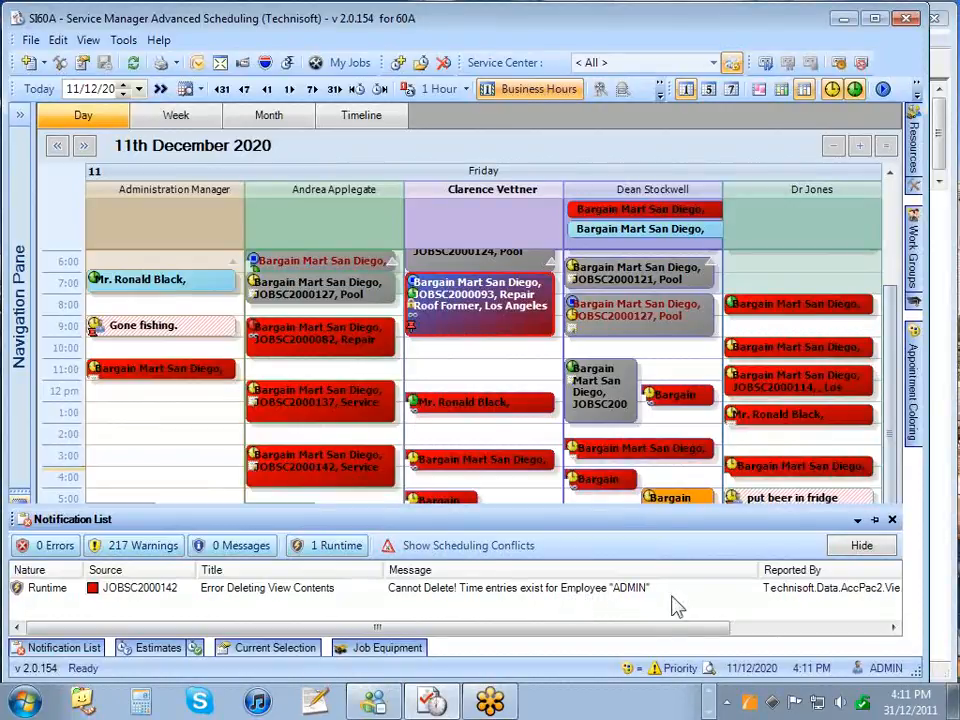
left_click(868, 546)
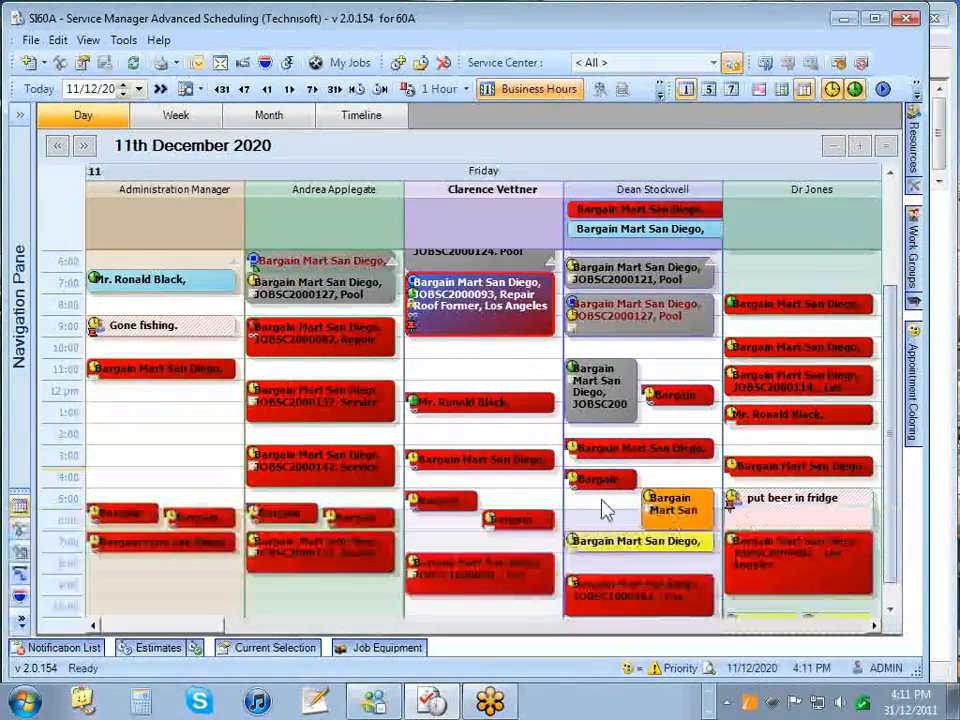
mouse_move(459, 466)
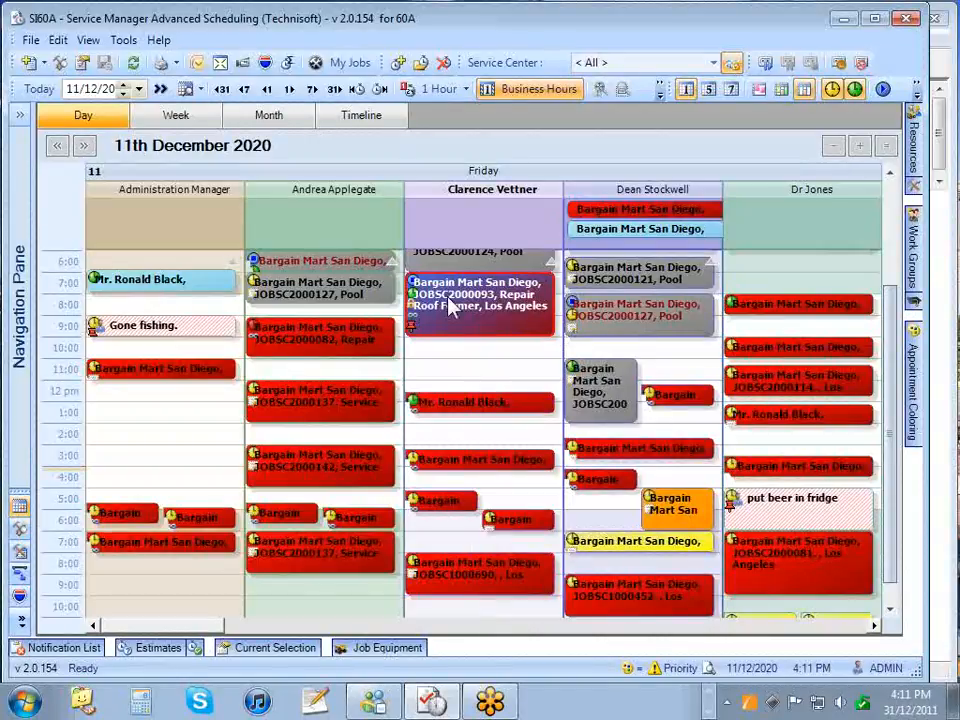
left_click(318, 340)
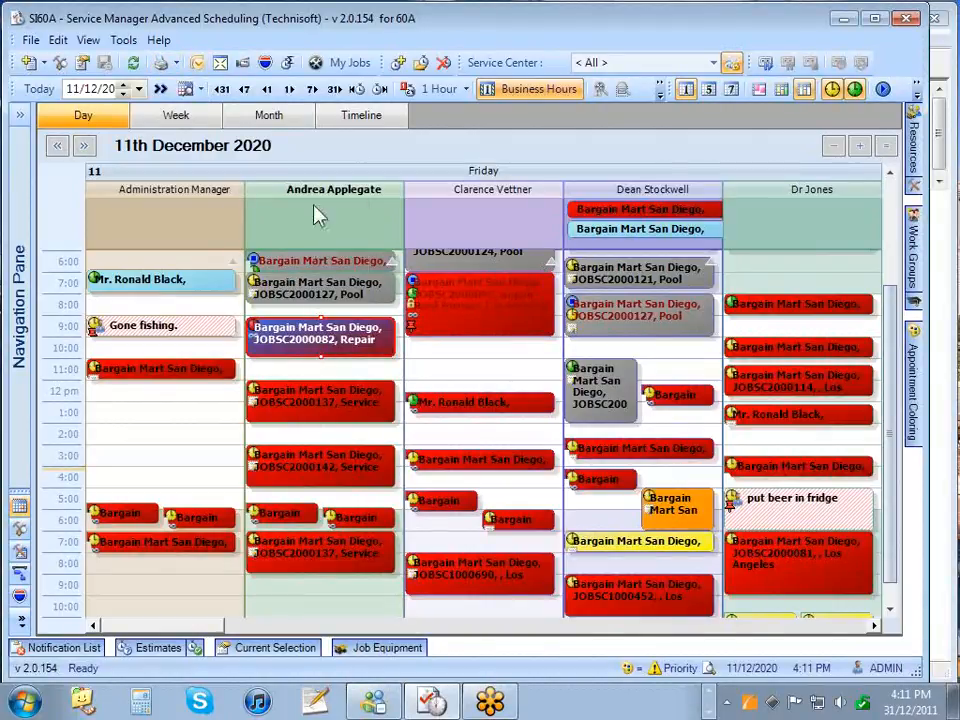
left_click(166, 62)
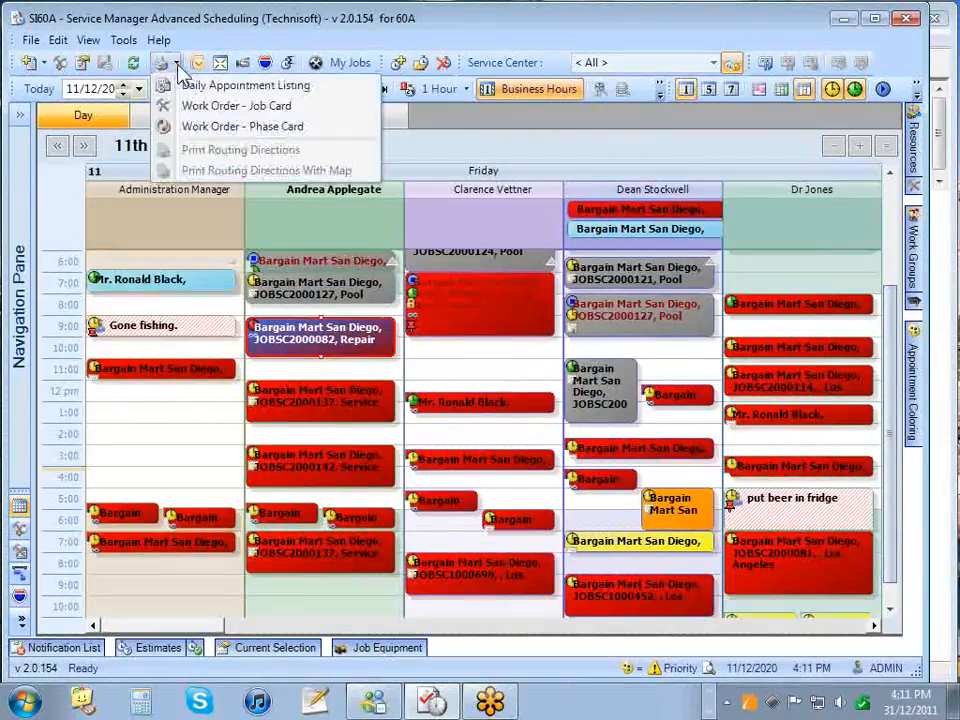
- Run the Daily Appointment Listing for 11/12/2020 without job details, time actuals or notations
left_click(266, 88)
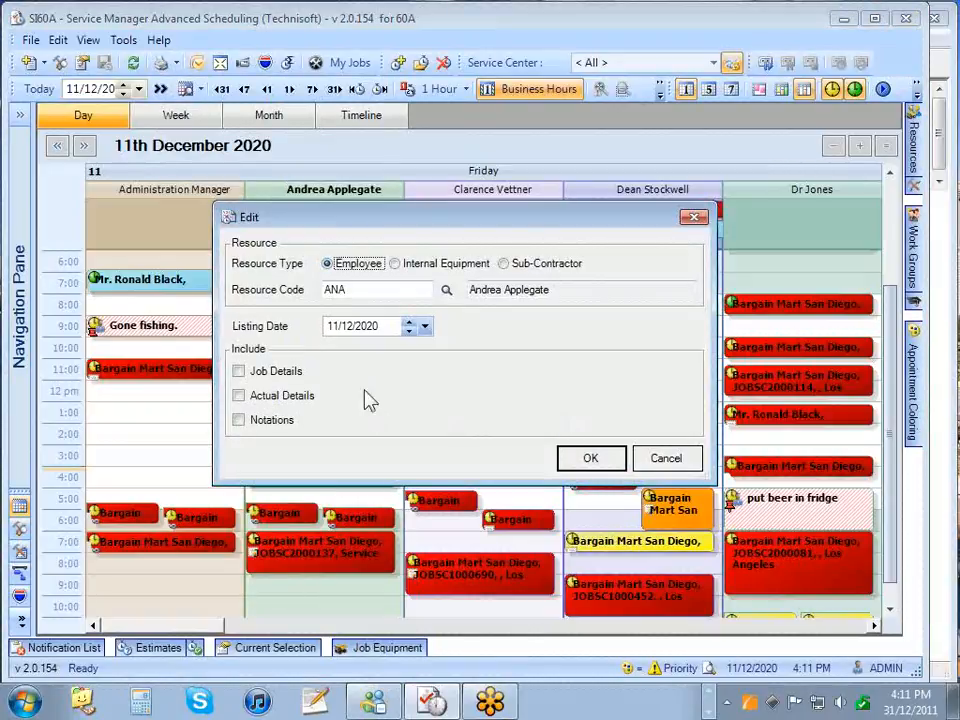
left_click(583, 463)
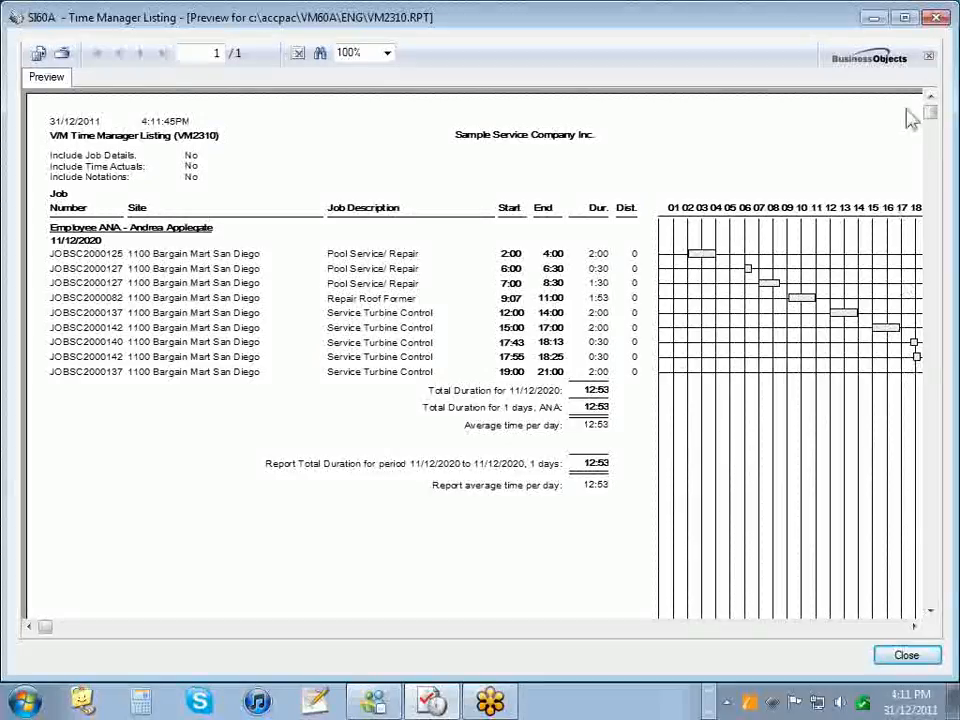
- Rerun the Daily Appointment Listing with job details included
left_click(936, 17)
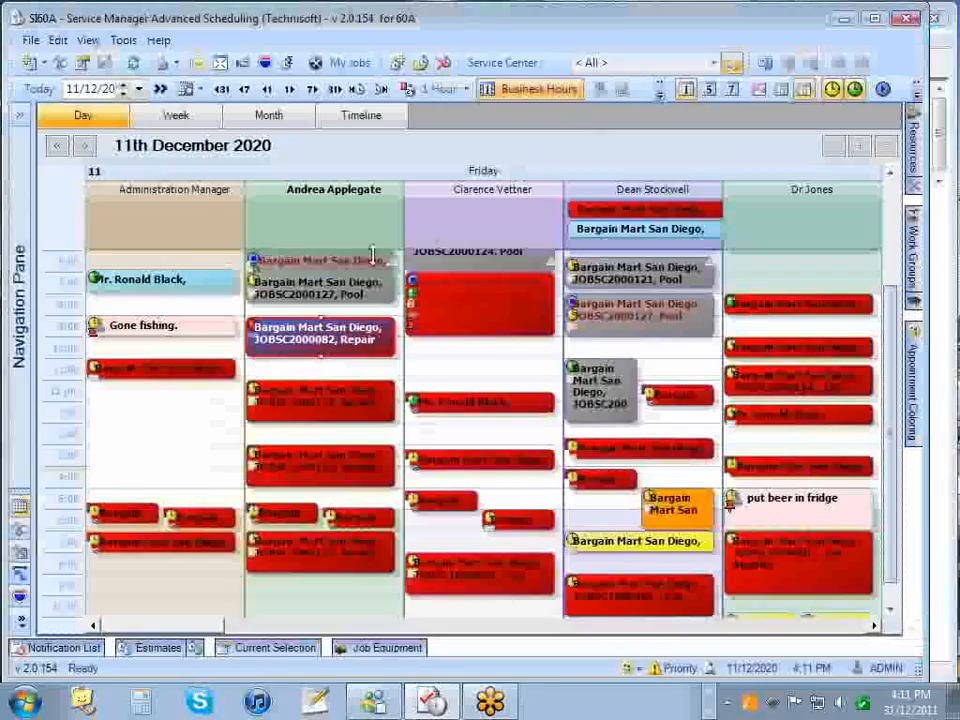
left_click(174, 63)
left_click(172, 87)
left_click(239, 371)
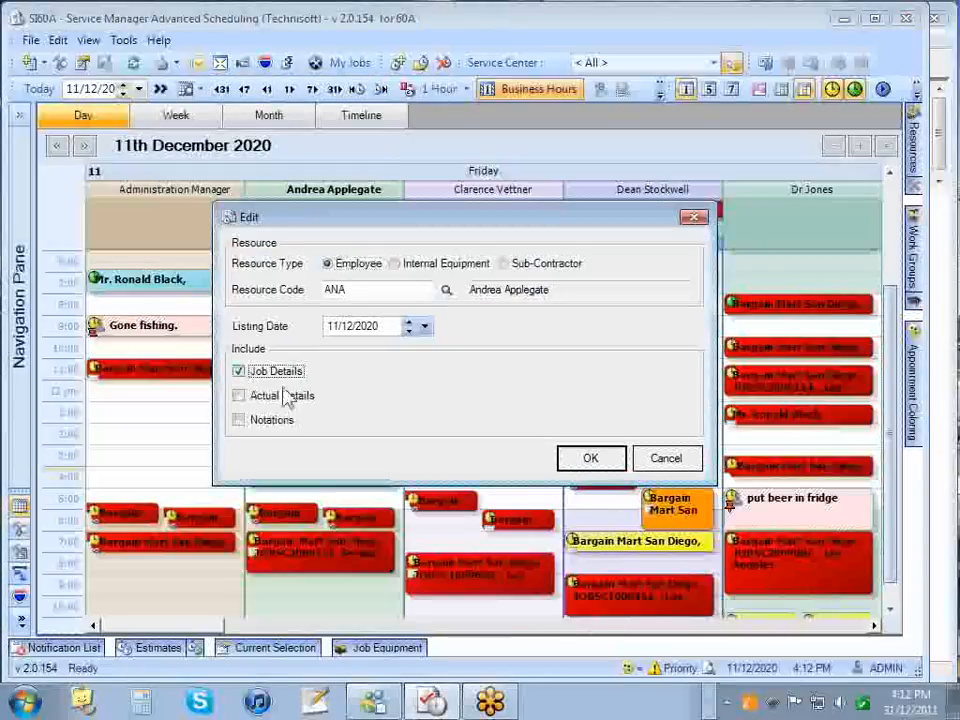
left_click(592, 459)
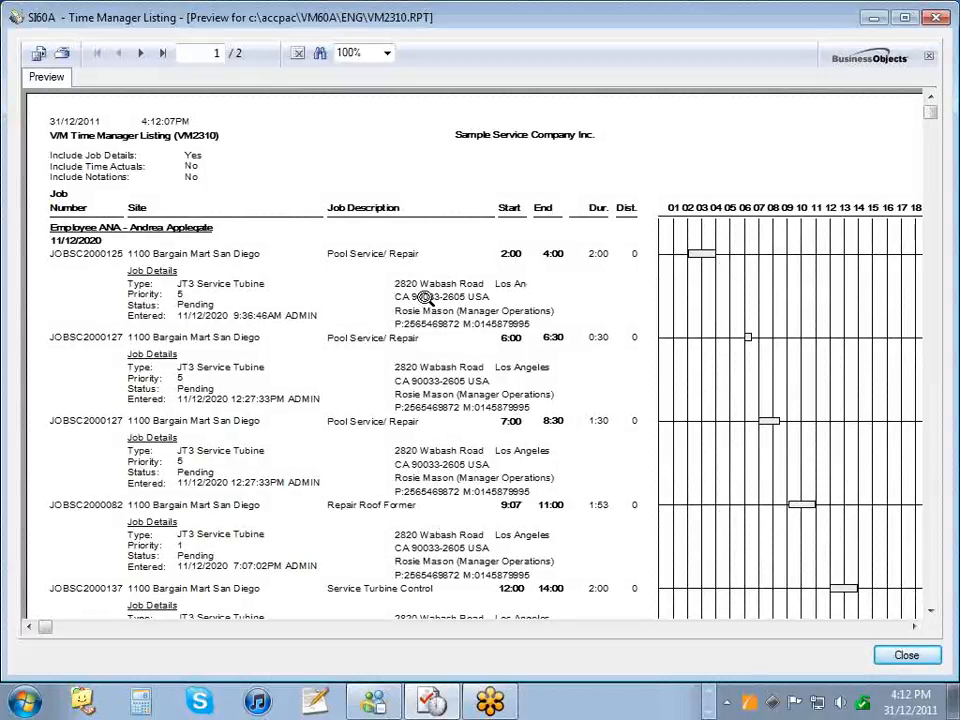
- Scroll through the Time Manager Listing preview showing job type, priority and status, then close it
scroll(513, 343, "down", 3)
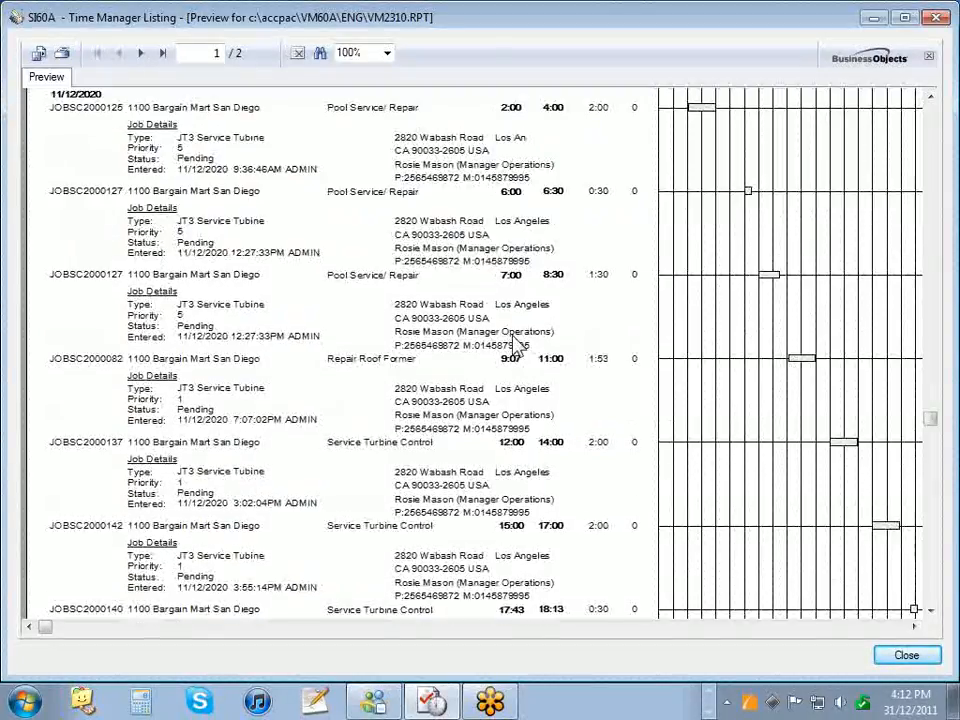
scroll(513, 343, "down", 2)
scroll(515, 350, "up", 3)
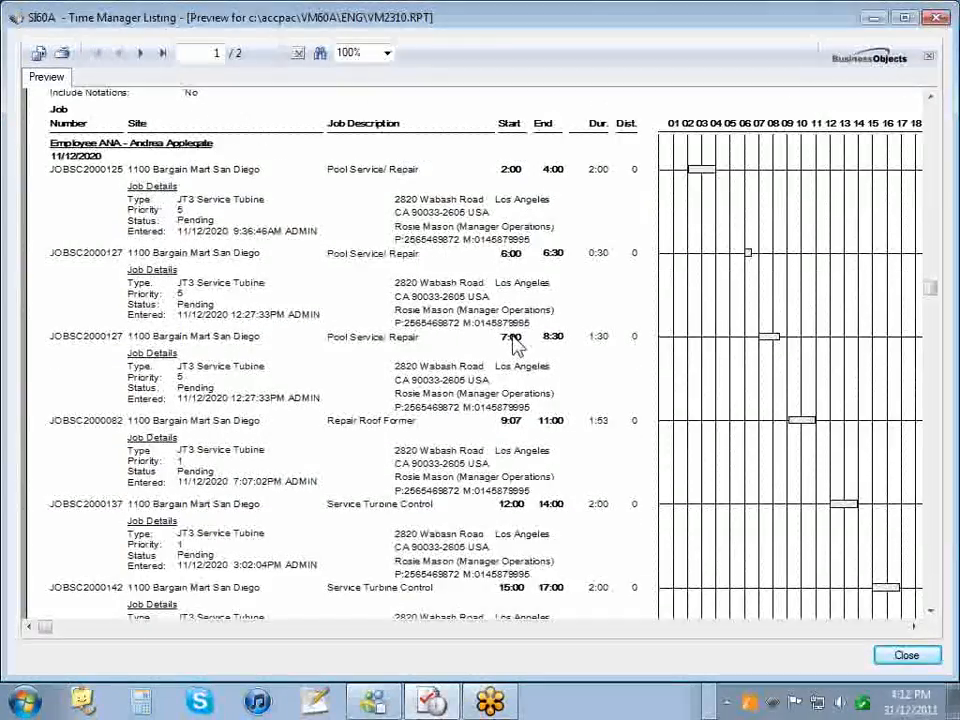
scroll(515, 350, "up", 2)
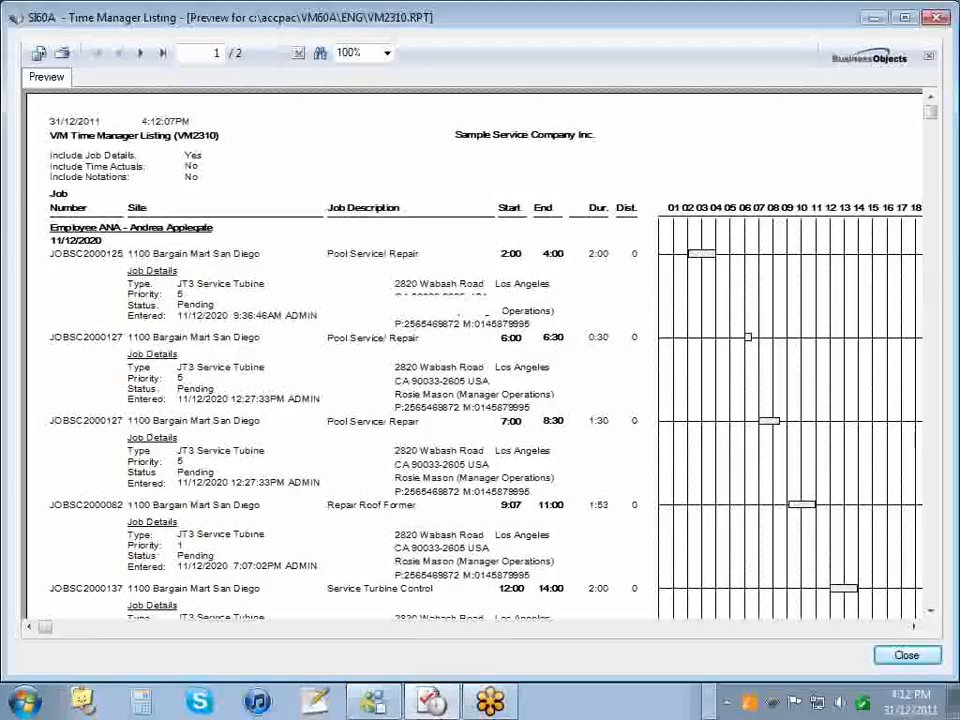
left_click(932, 20)
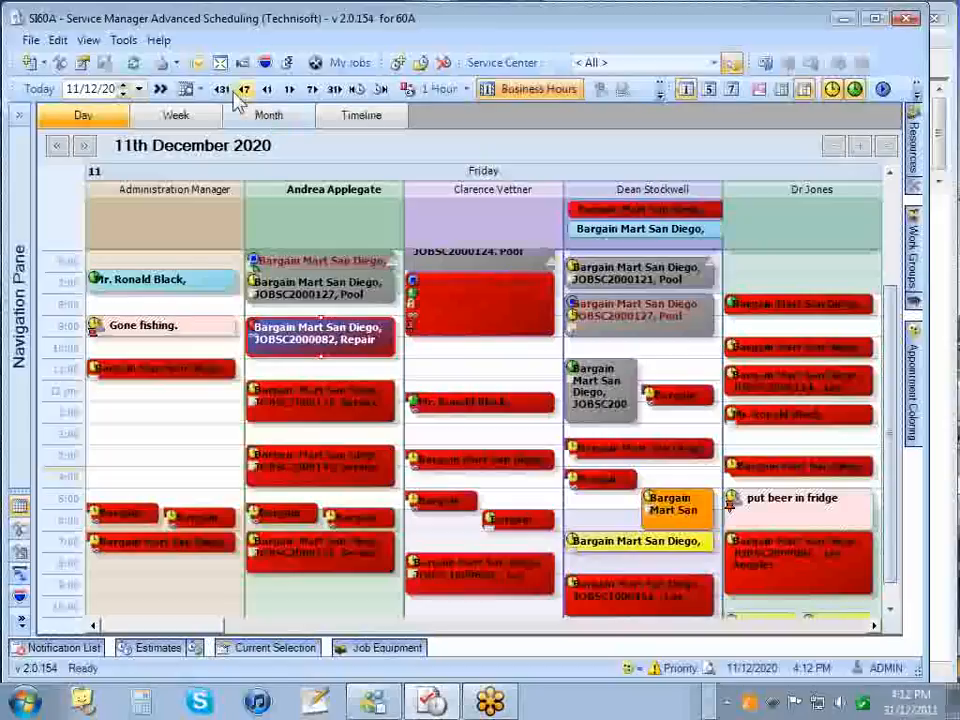
- Start the Work Order - Job Card printout, keeping the delivery method on Print Destination
left_click(179, 62)
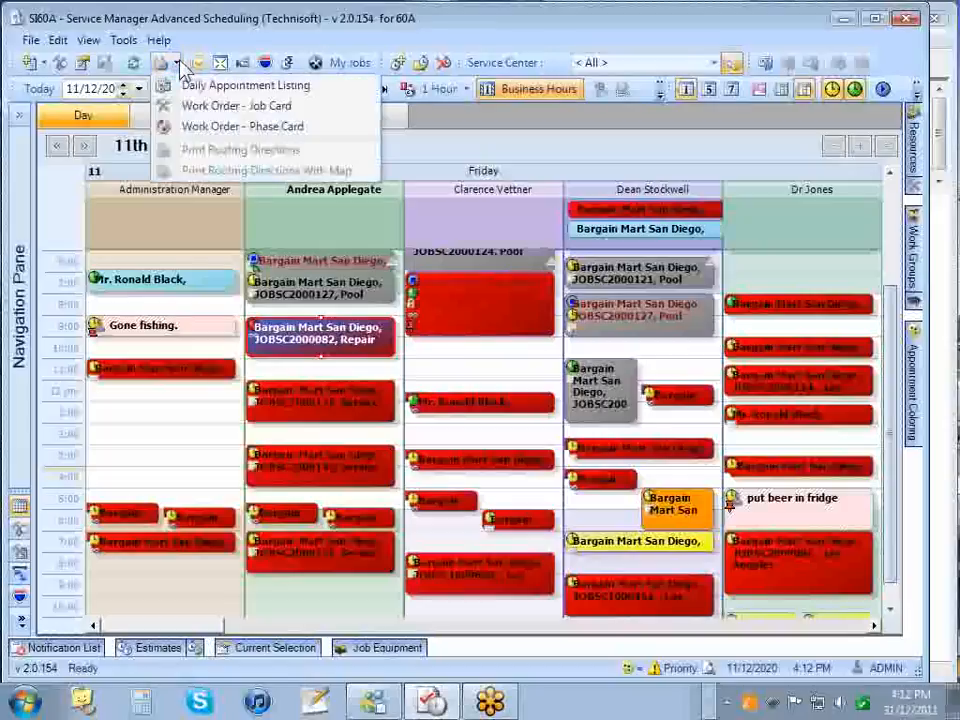
left_click(205, 106)
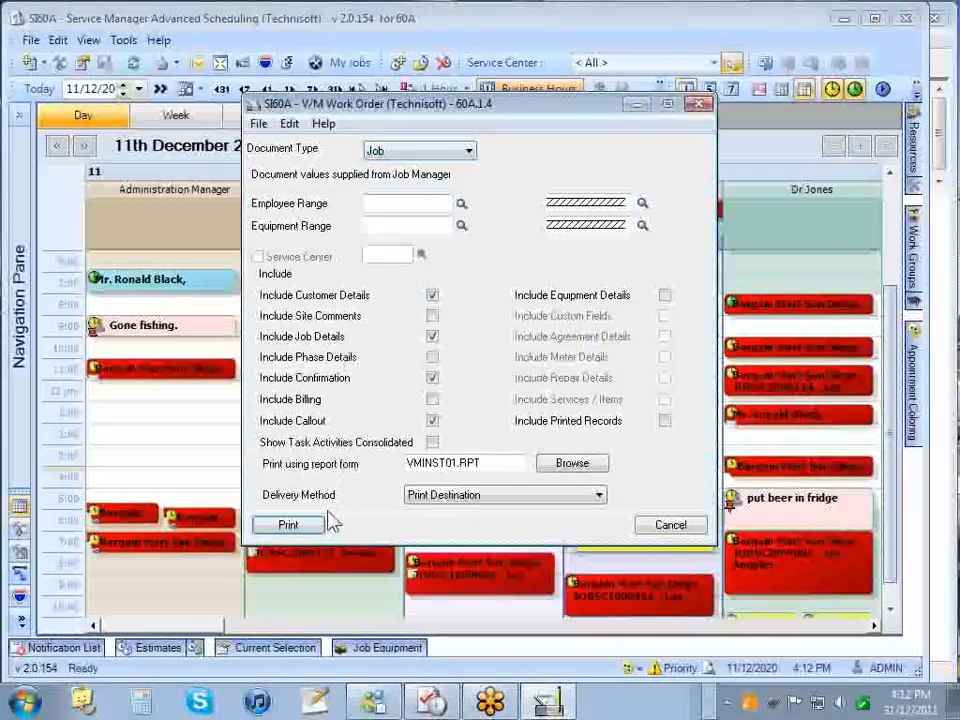
left_click(445, 495)
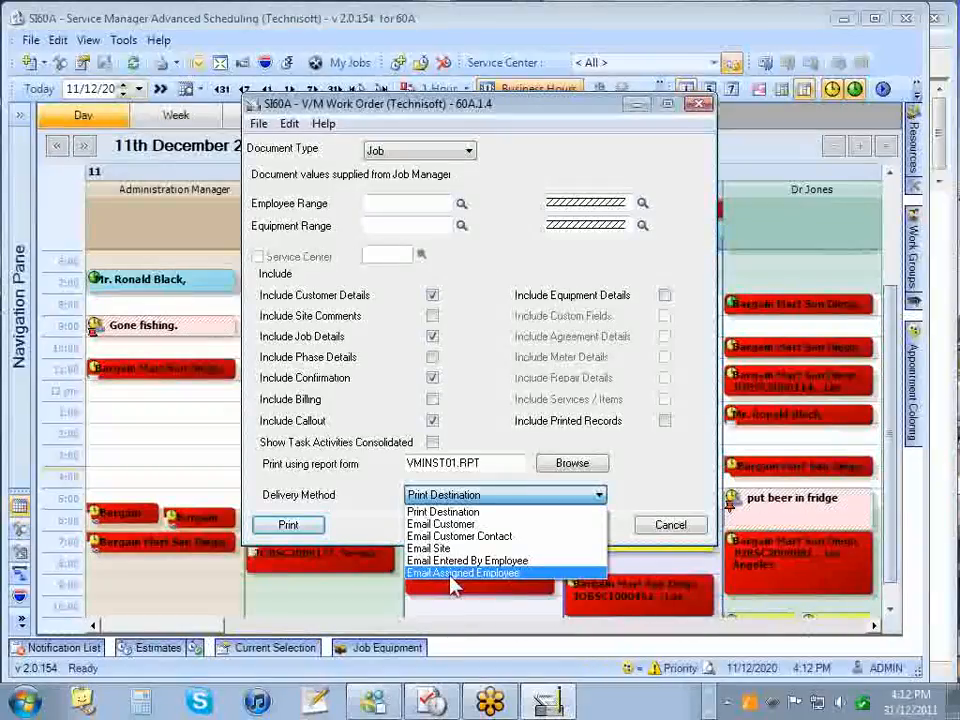
left_click(289, 524)
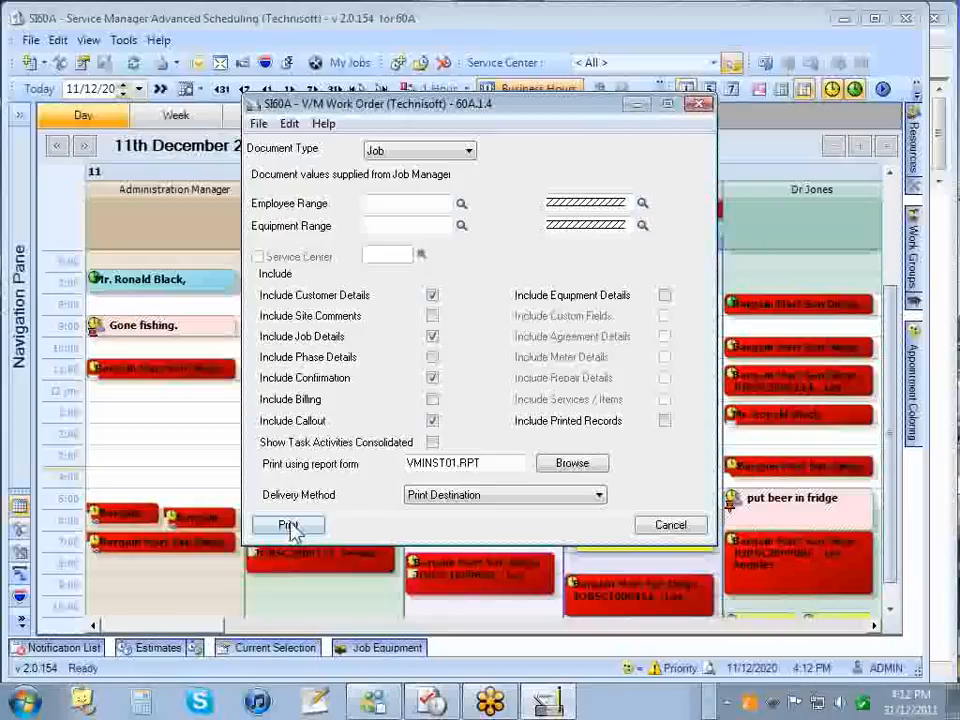
- Preview the Repair Roof Former job card, then close the preview and the V/M Work Order dialog
left_click(289, 525)
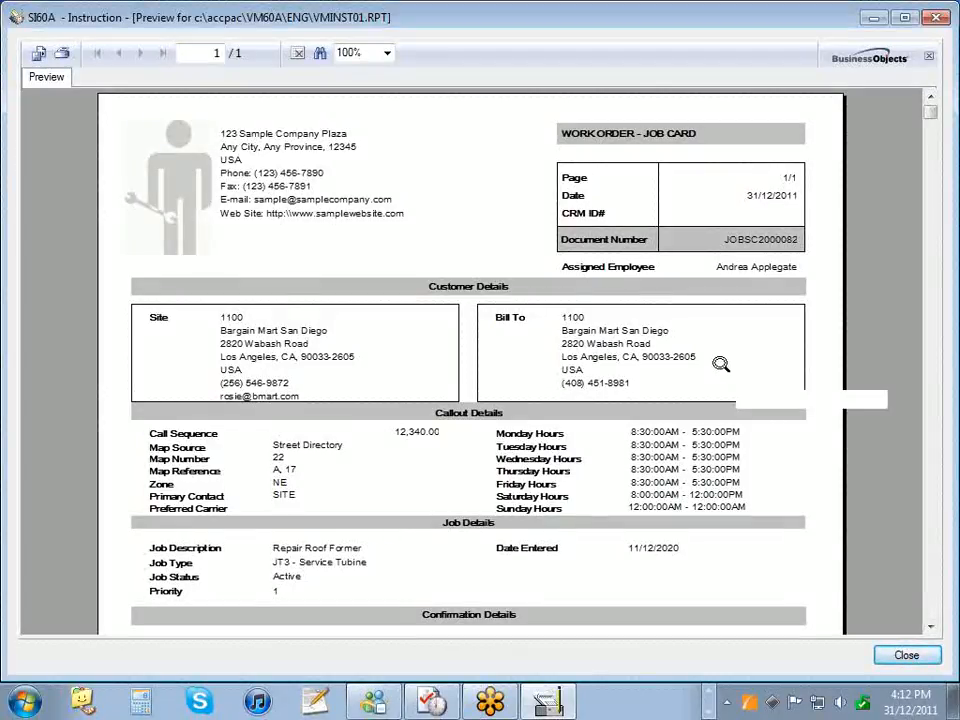
scroll(722, 366, "down", 5)
scroll(726, 366, "up", 3)
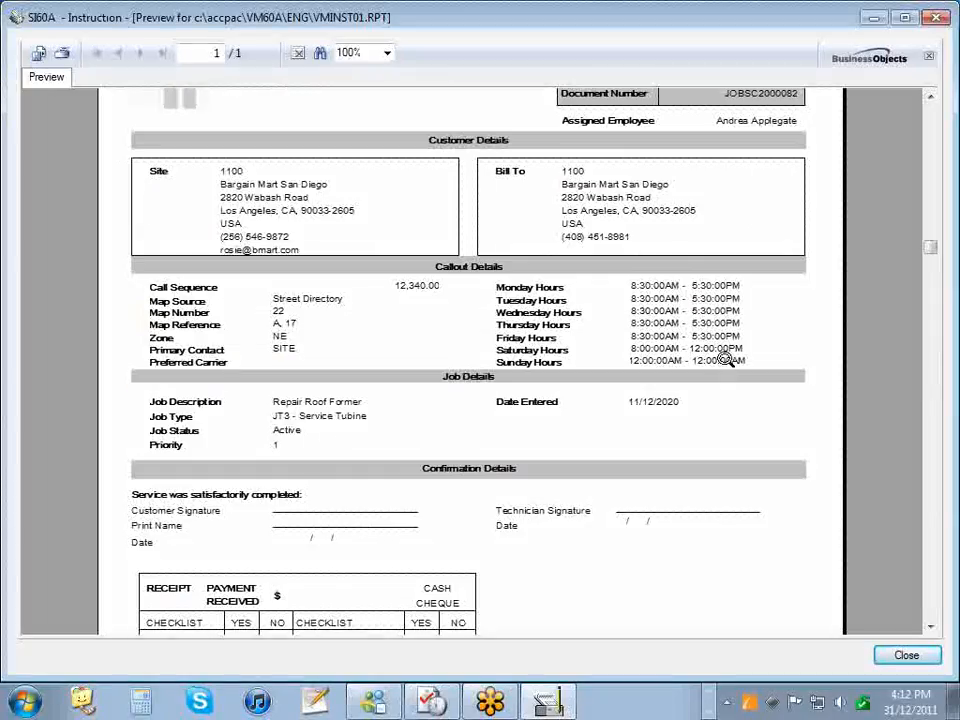
left_click(937, 19)
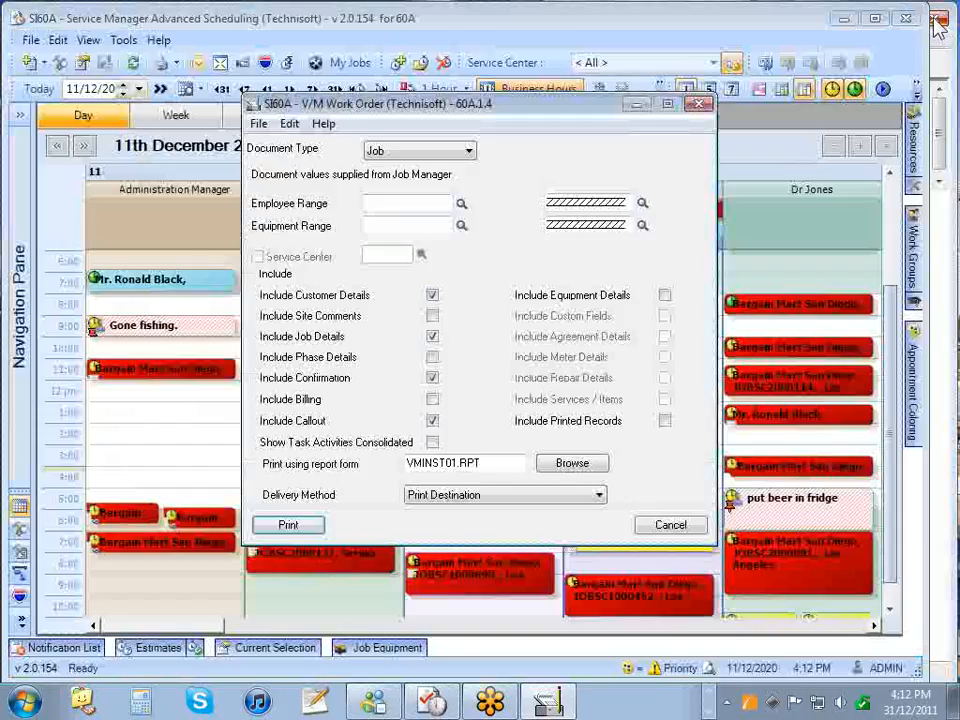
left_click(701, 104)
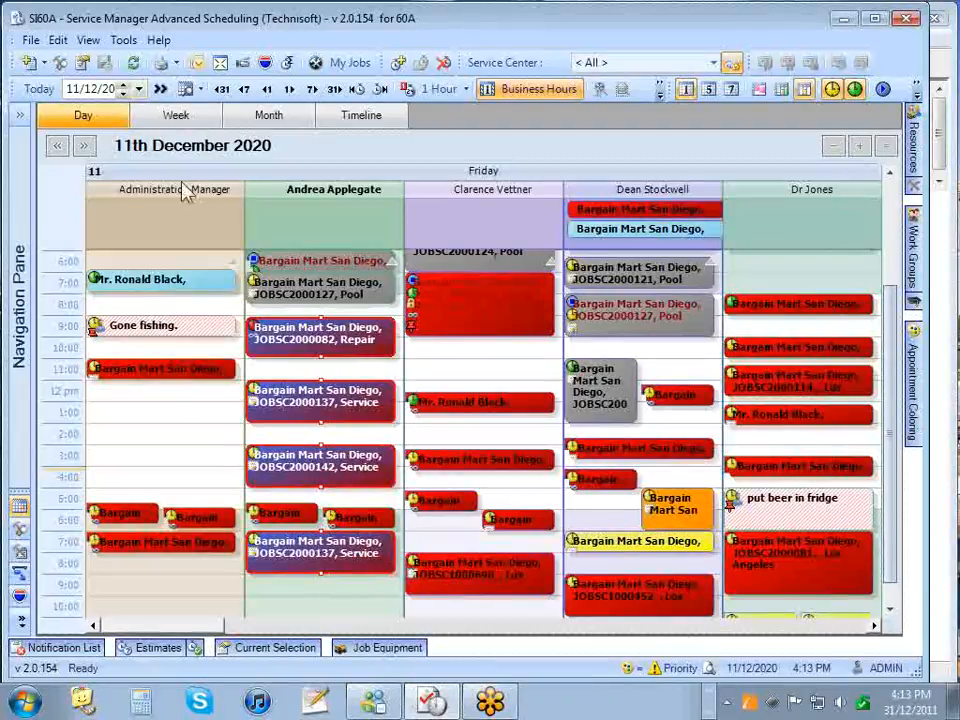
left_click(170, 62)
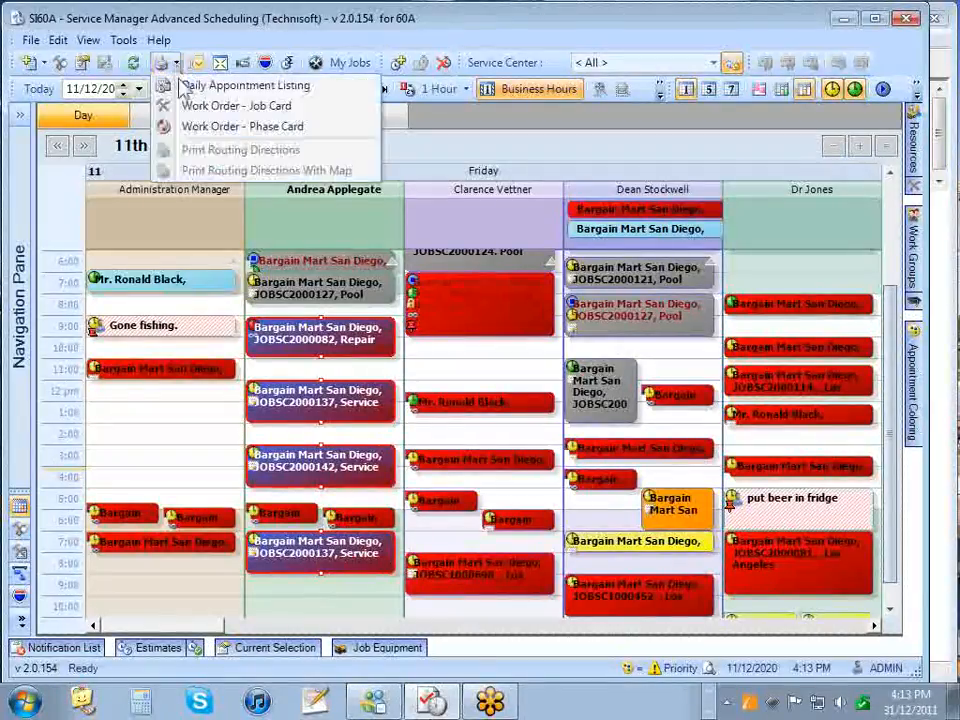
left_click(257, 106)
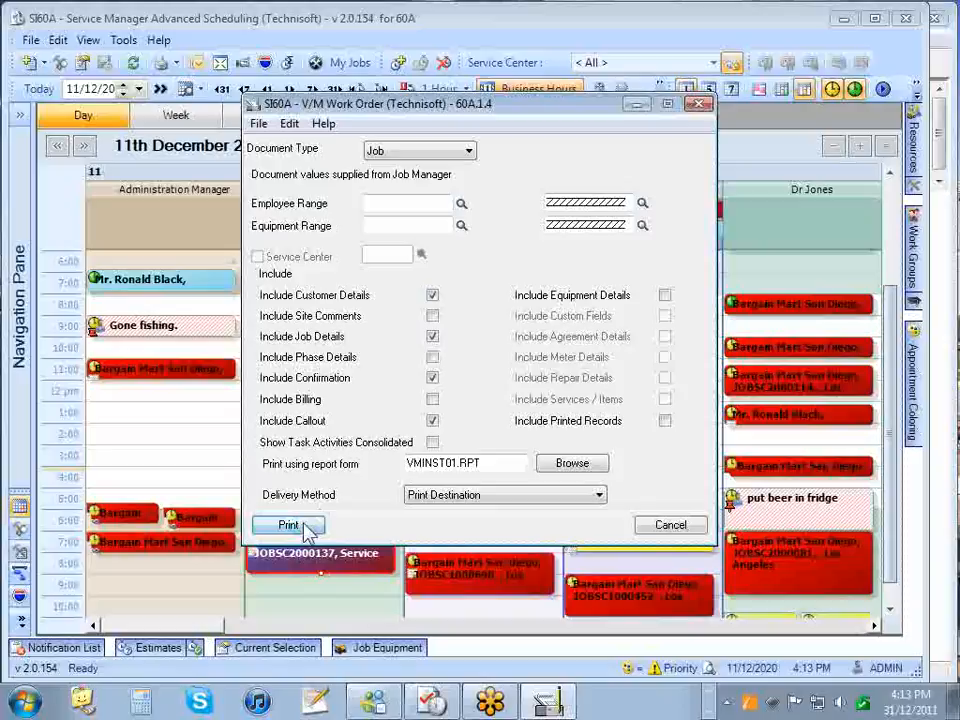
left_click(305, 529)
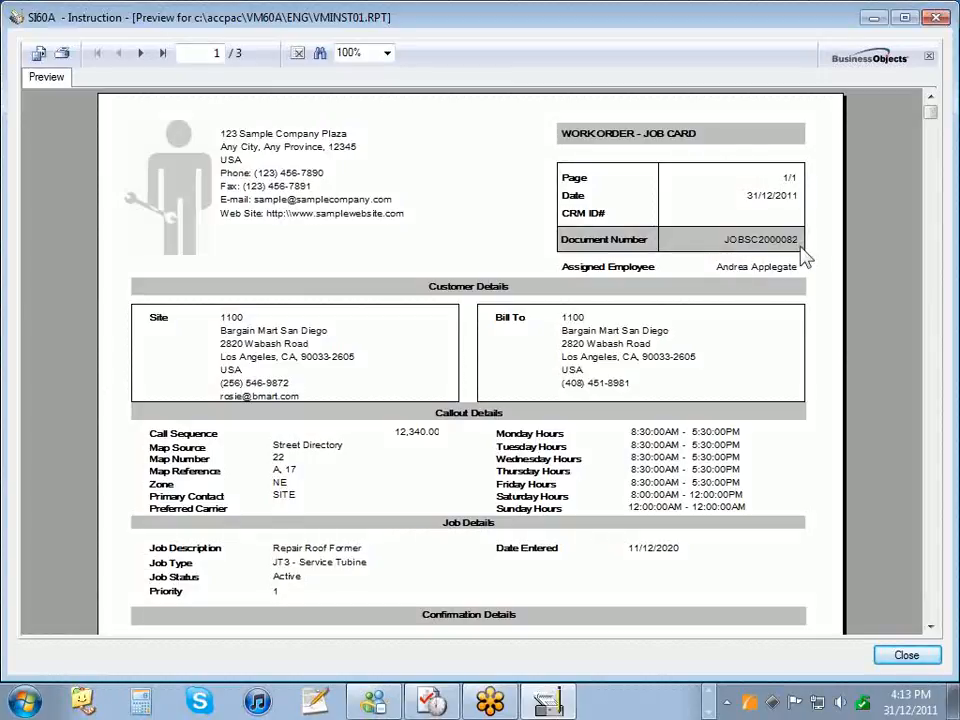
left_click(142, 54)
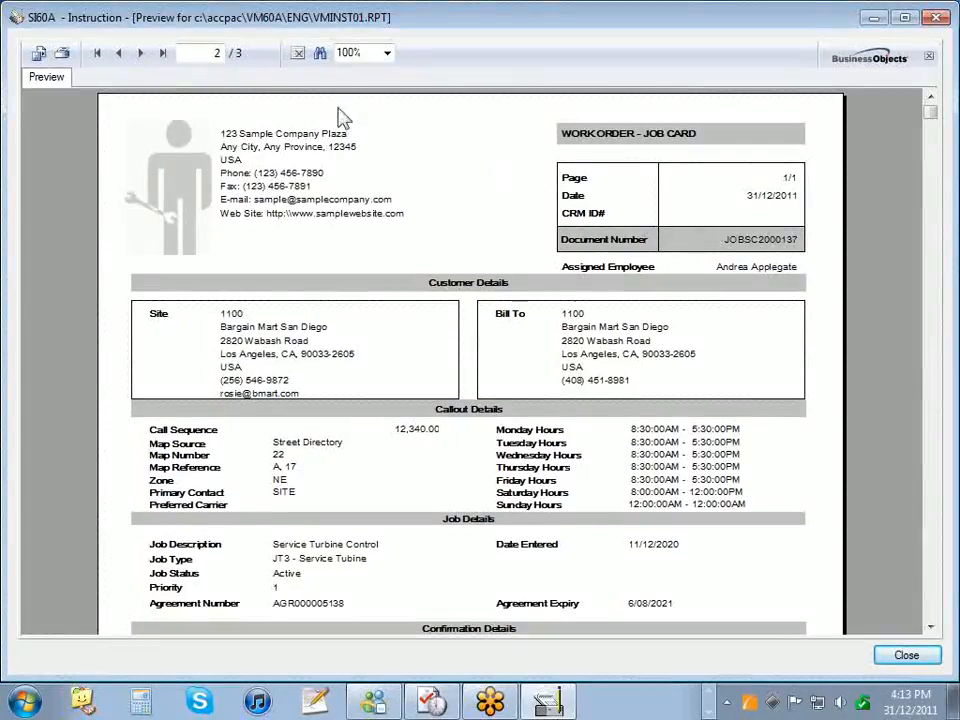
left_click(142, 56)
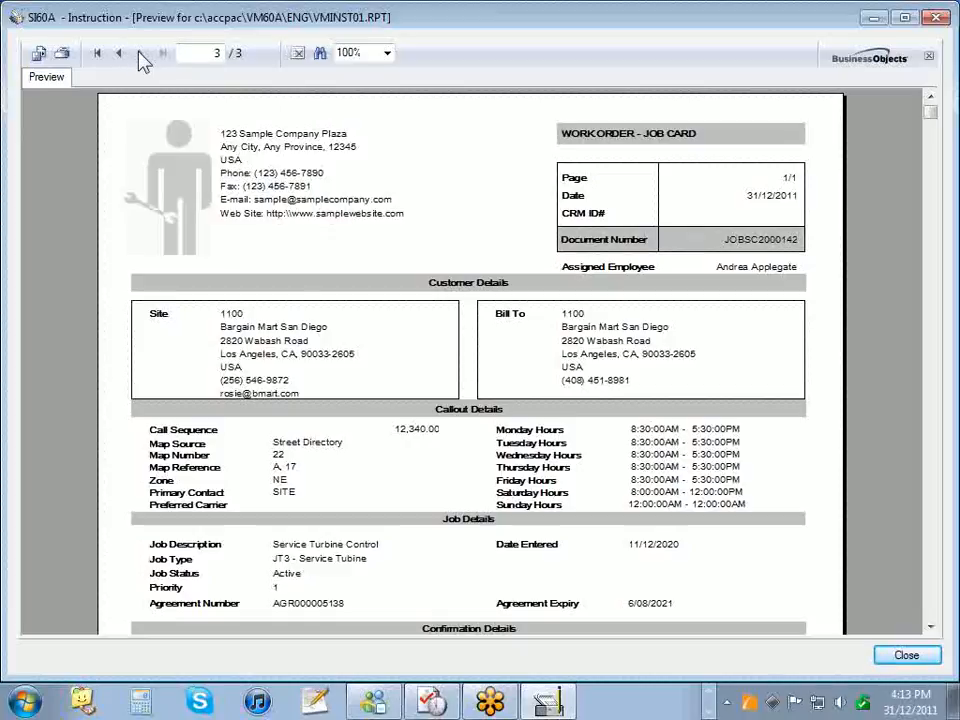
left_click(936, 17)
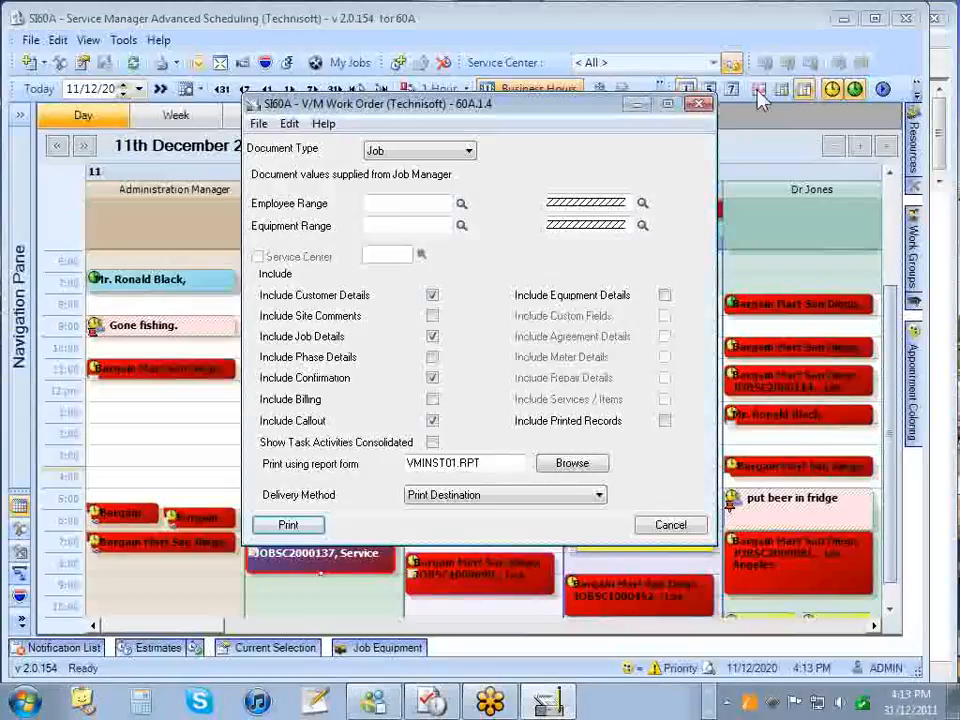
left_click(699, 104)
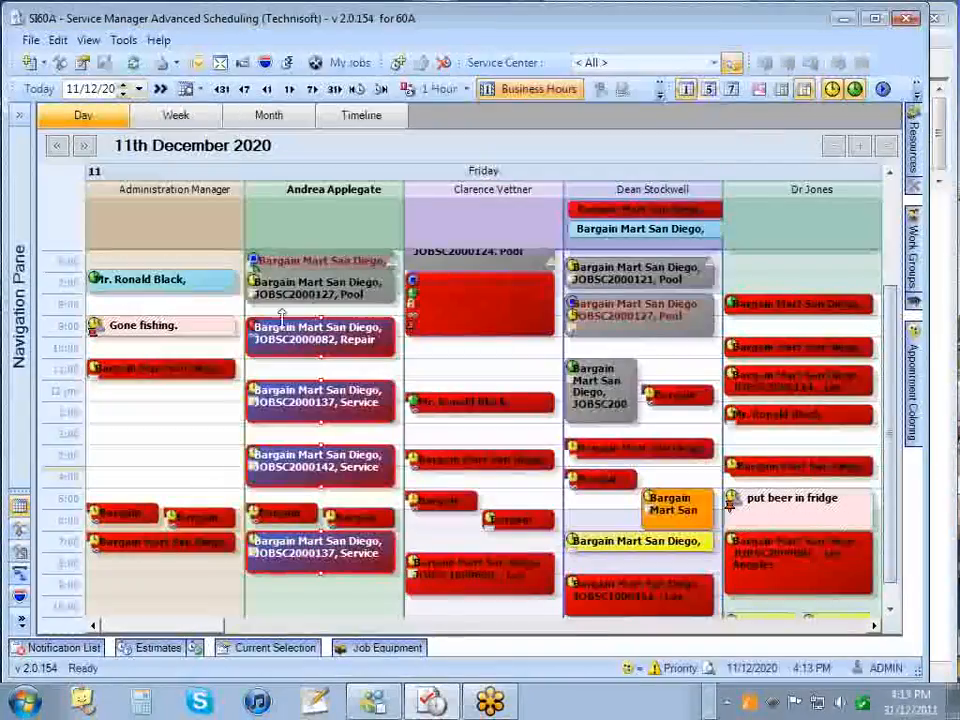
- Pick the third employee's 11:00 slot, then select the roof repair appointment
mouse_move(316, 356)
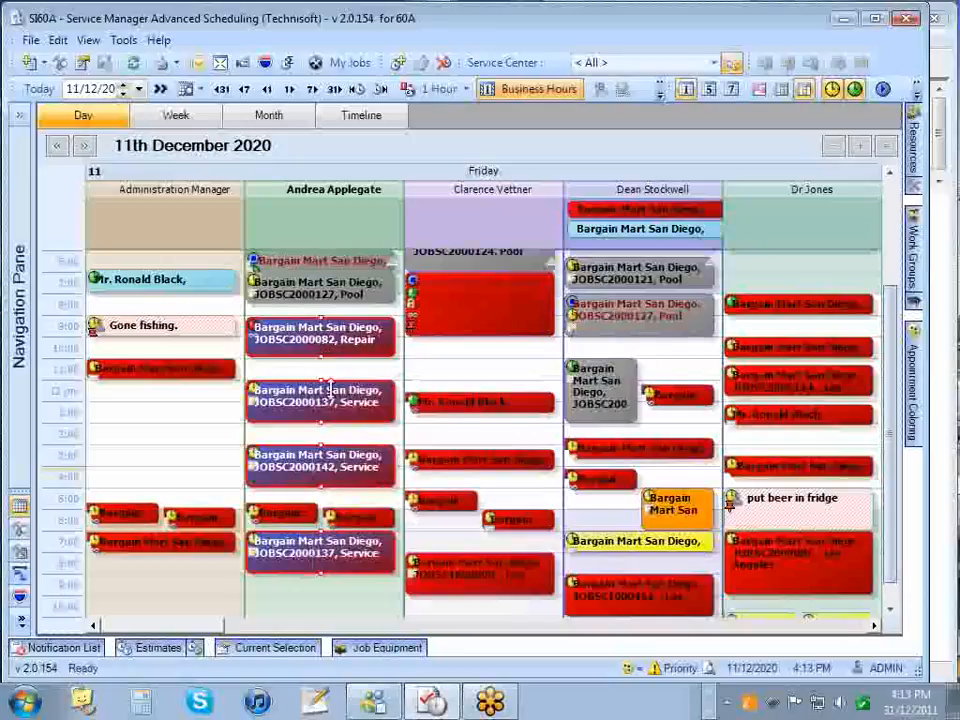
left_click(492, 370)
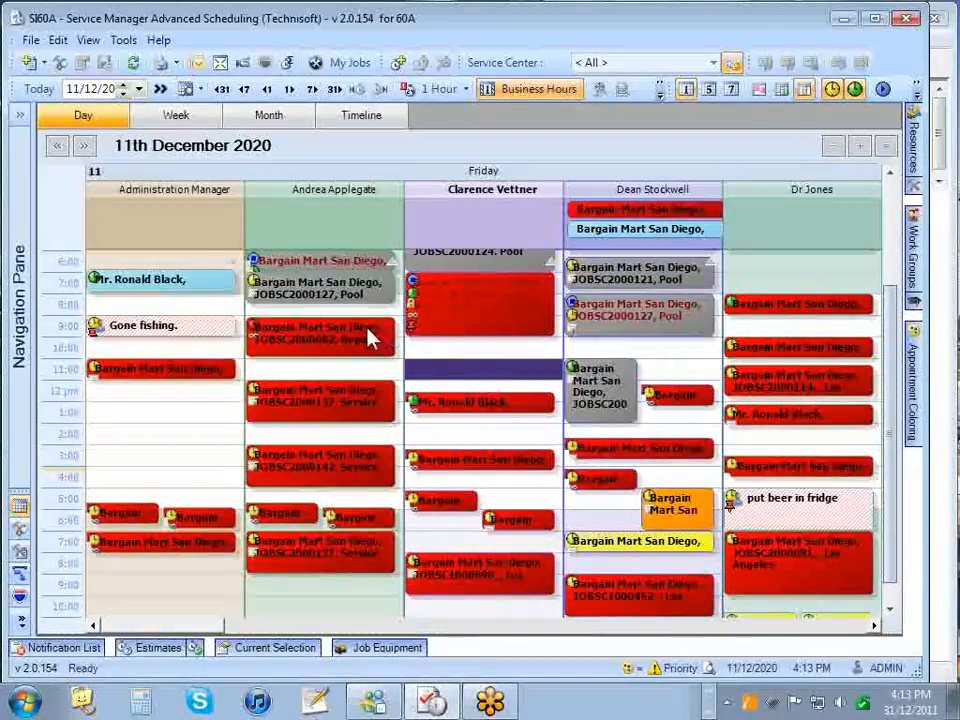
mouse_move(367, 318)
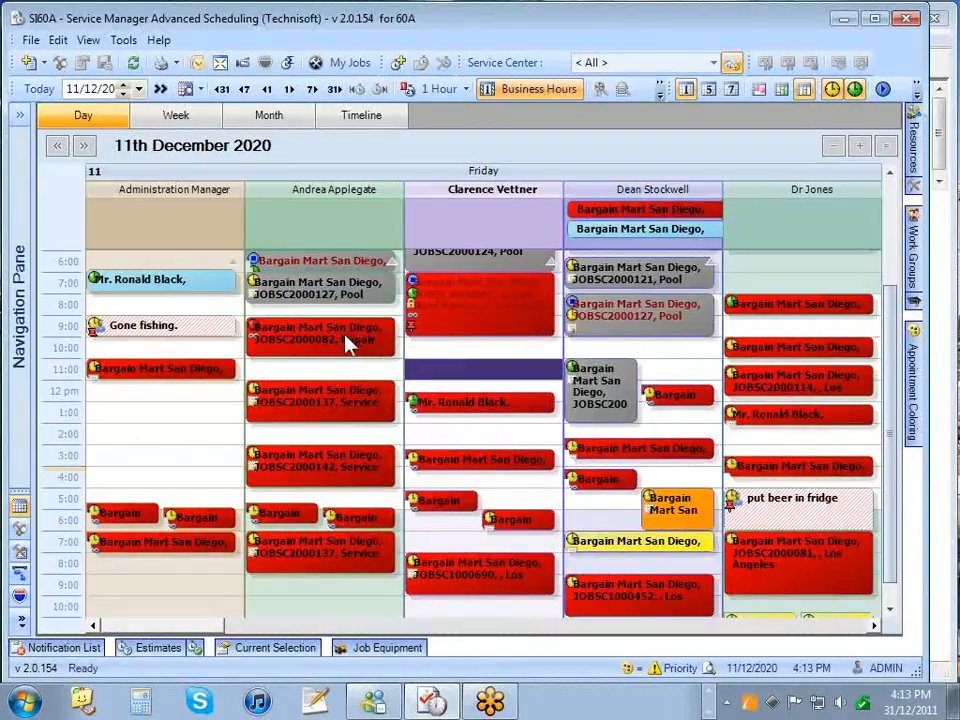
left_click(348, 343)
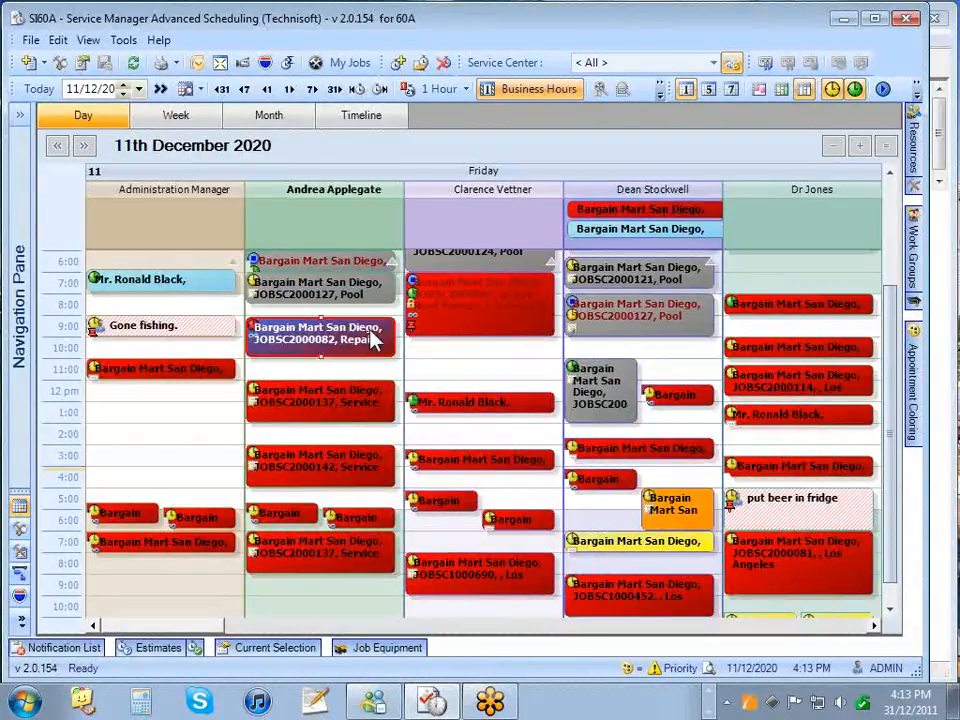
- Show the roof repair appointment's address map, close it, and select another repair job
left_click(265, 63)
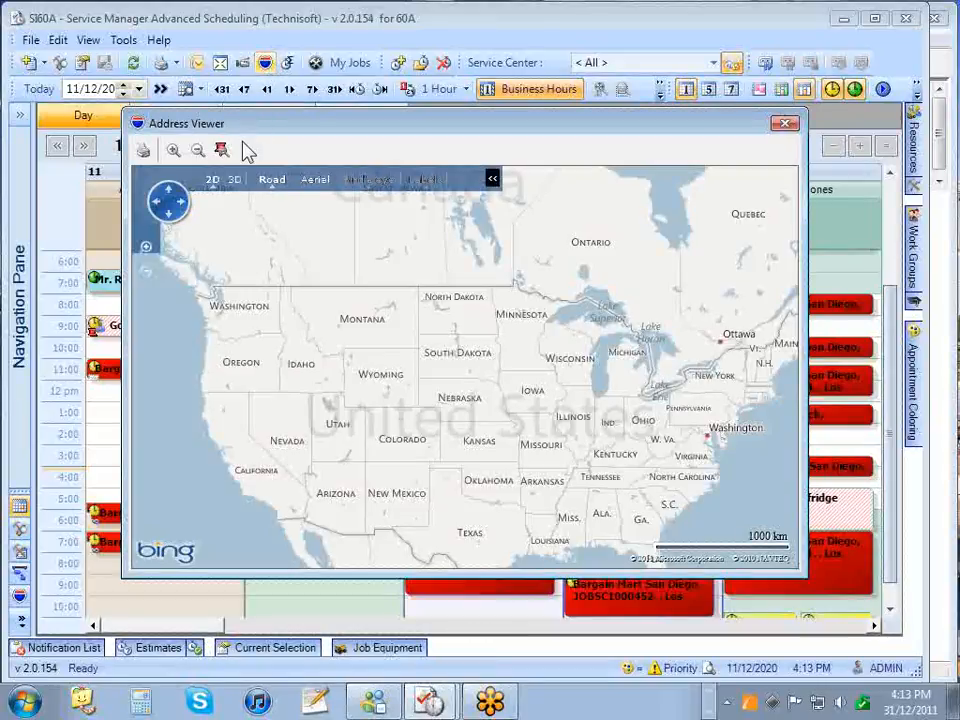
left_click(784, 125)
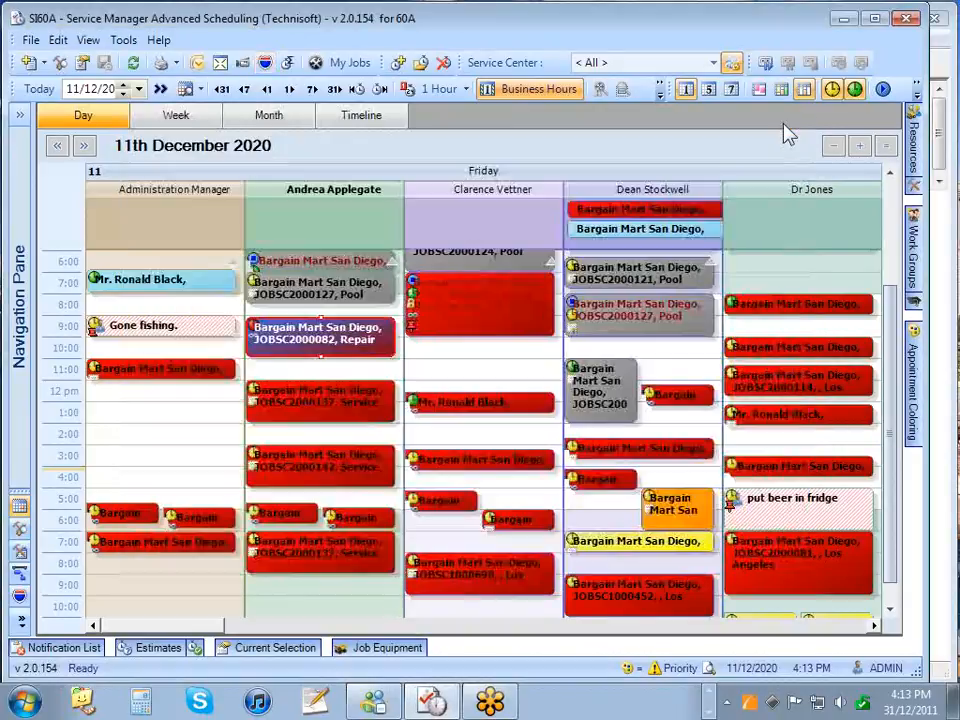
left_click(513, 305)
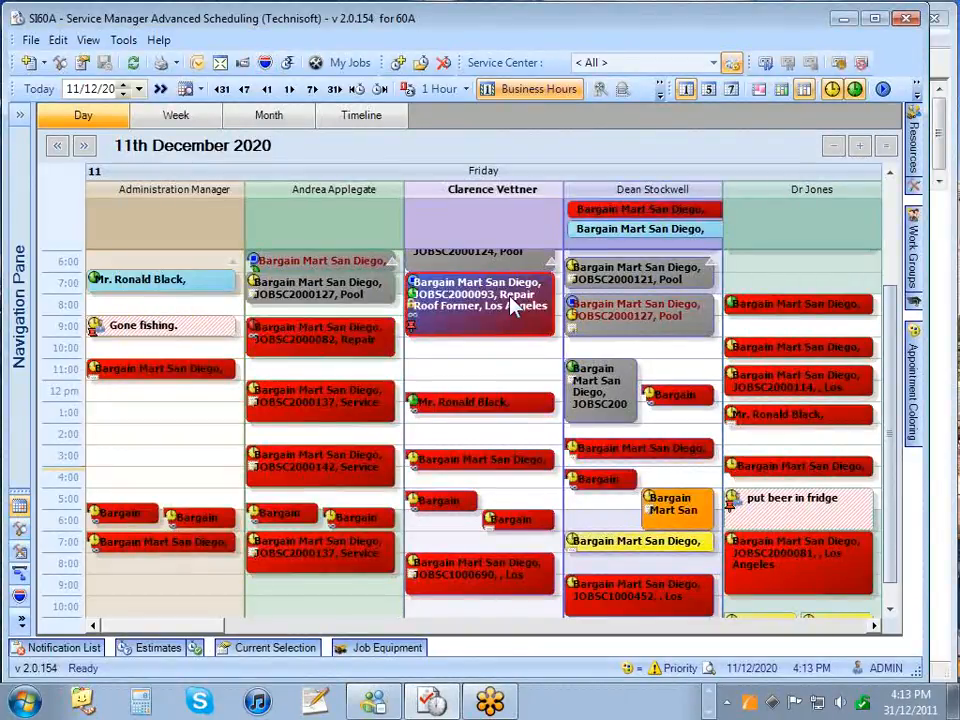
- Map the selected job's address, zoom in near Wabash Ave, compare Bird's eye and Aerial, and return to Road
left_click(265, 63)
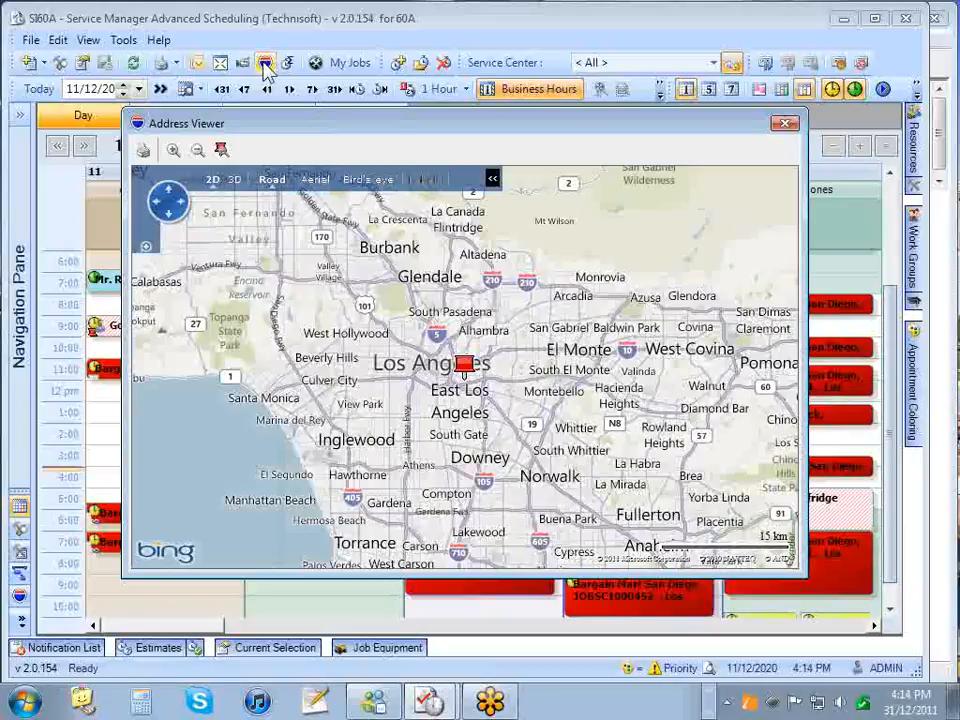
mouse_move(466, 374)
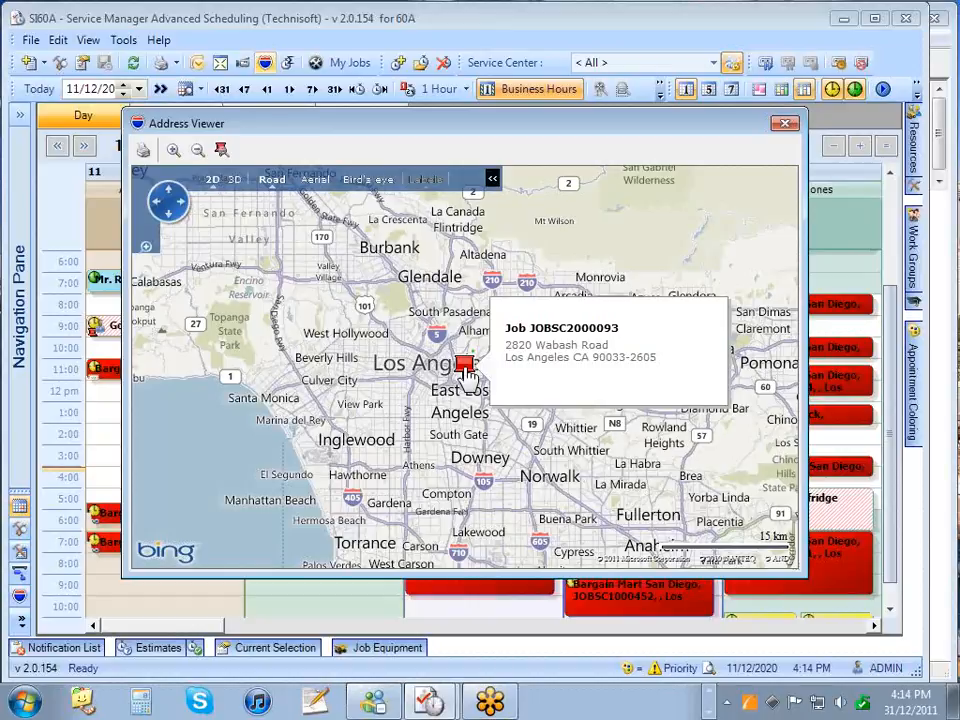
scroll(466, 374, "up", 3)
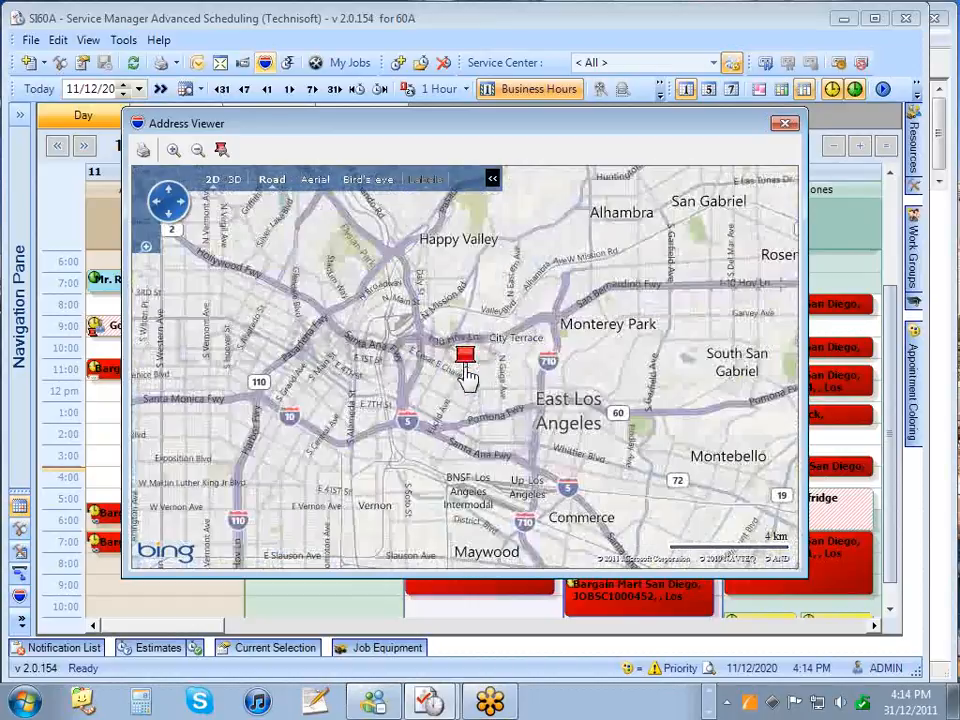
scroll(466, 372, "up", 1)
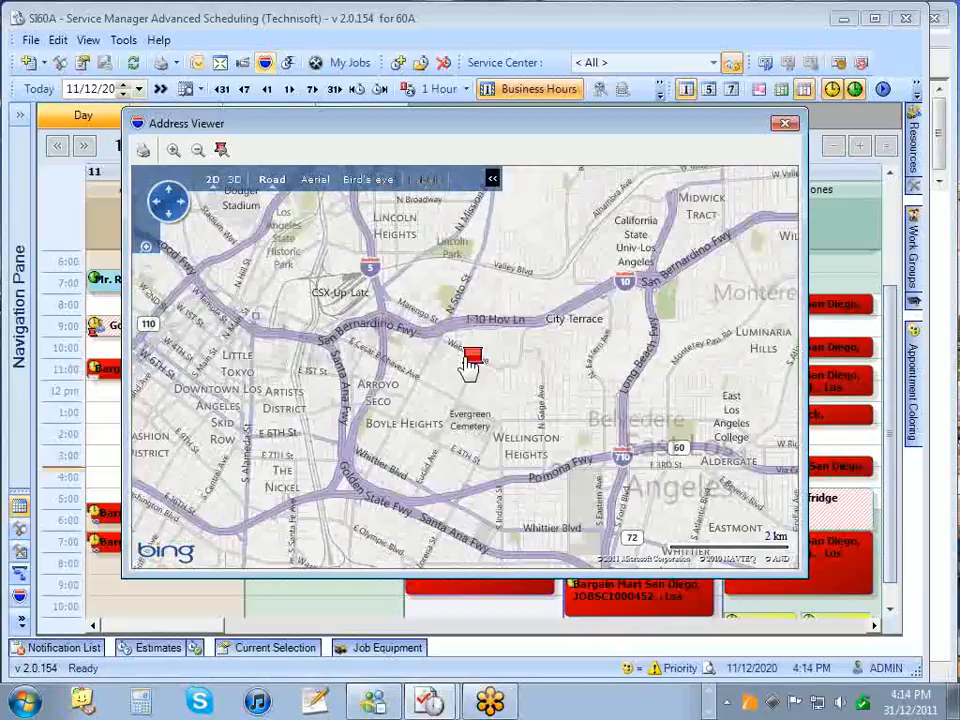
scroll(468, 366, "up", 1)
scroll(490, 374, "up", 1)
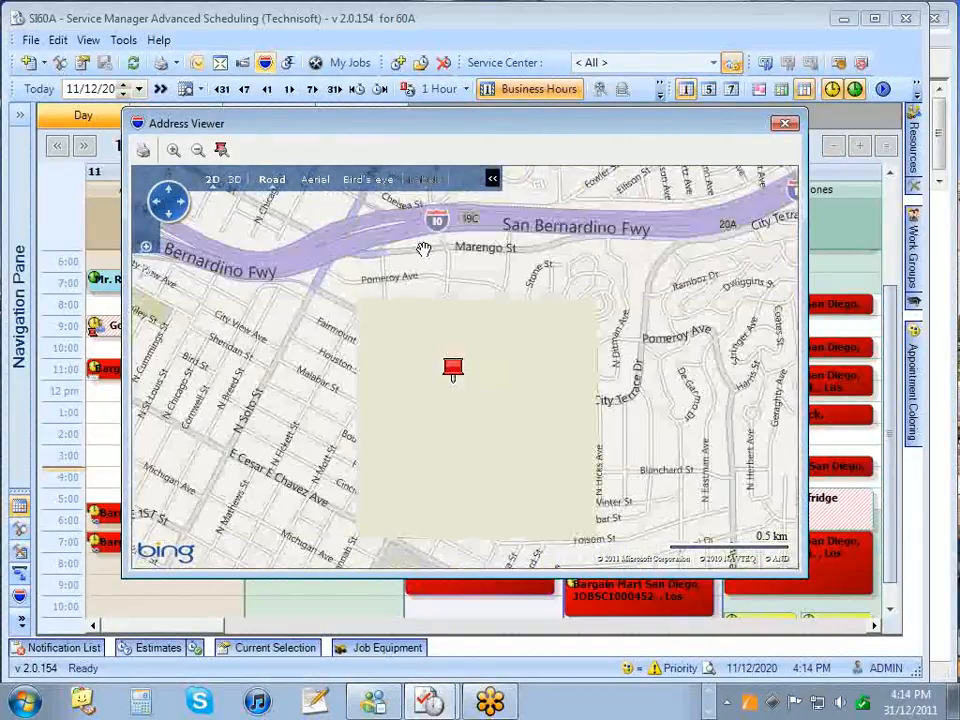
left_click(368, 182)
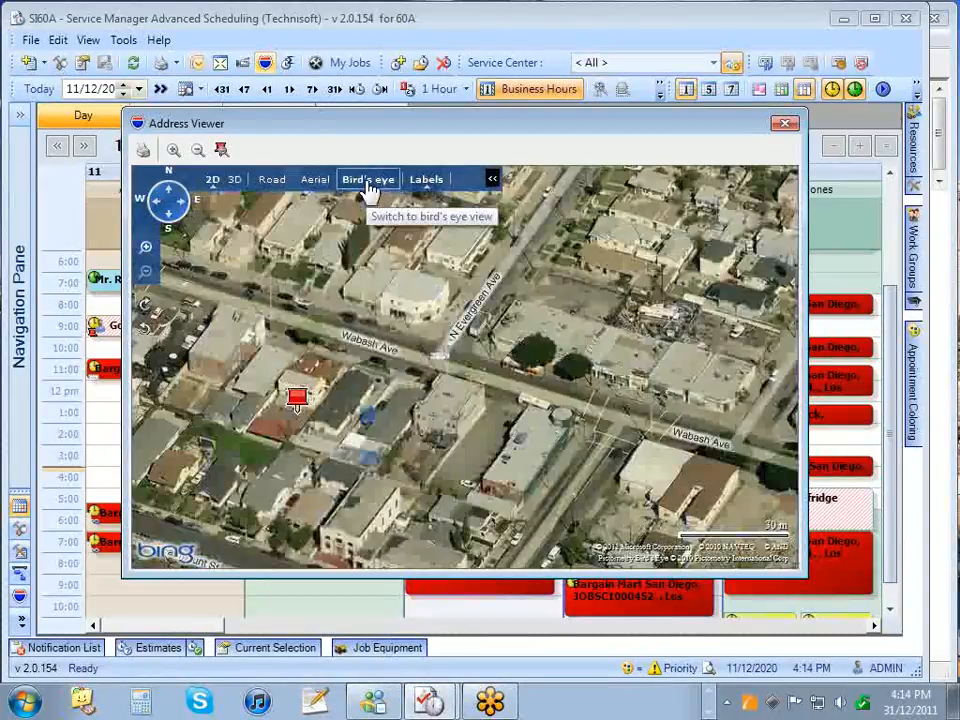
left_click(315, 182)
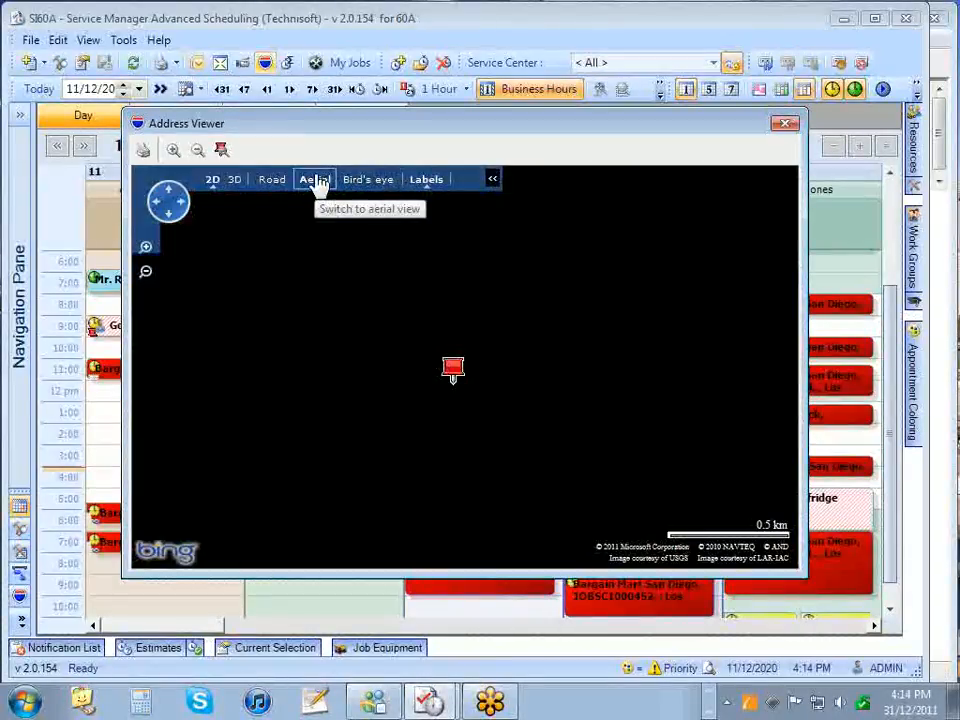
left_click(271, 180)
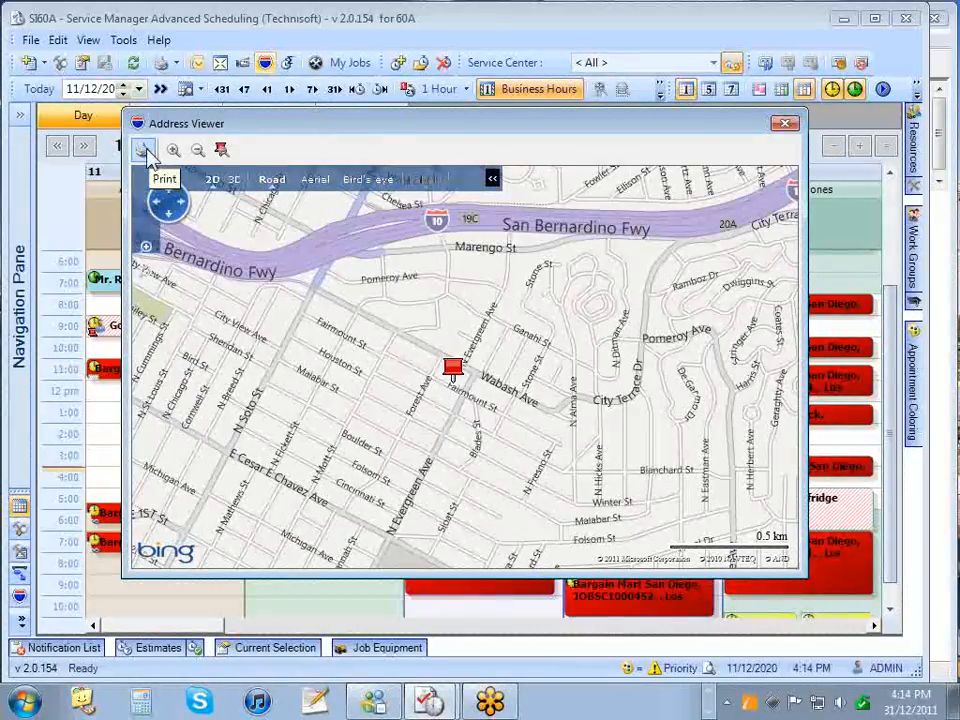
- Close the map and list This Week's daily job, appointment and resource counts in Appointment Summary, then close it
left_click(785, 124)
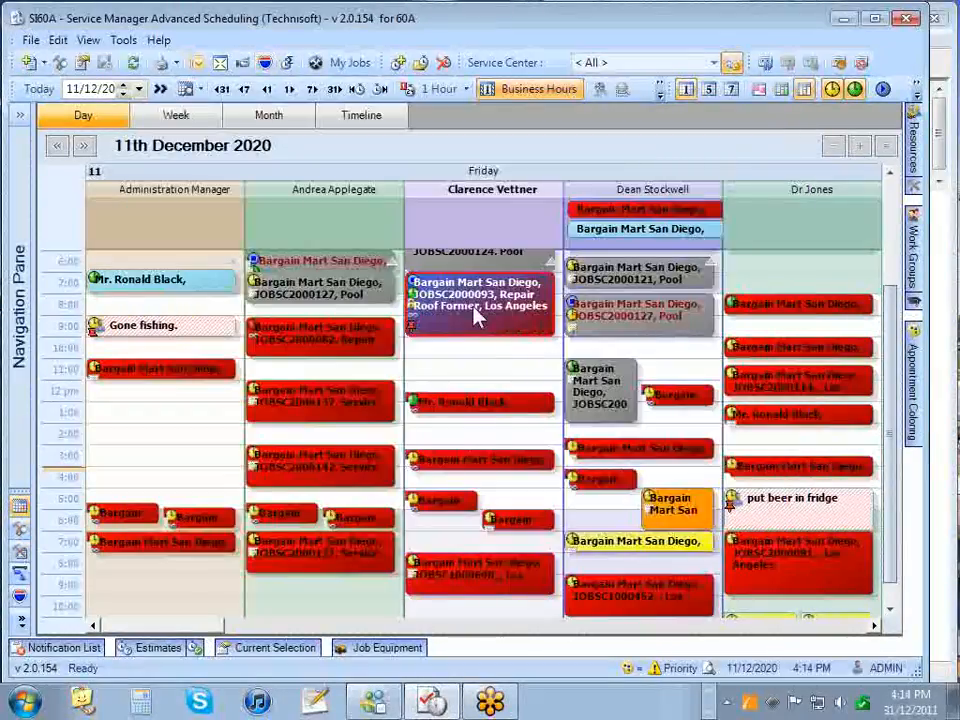
left_click(288, 64)
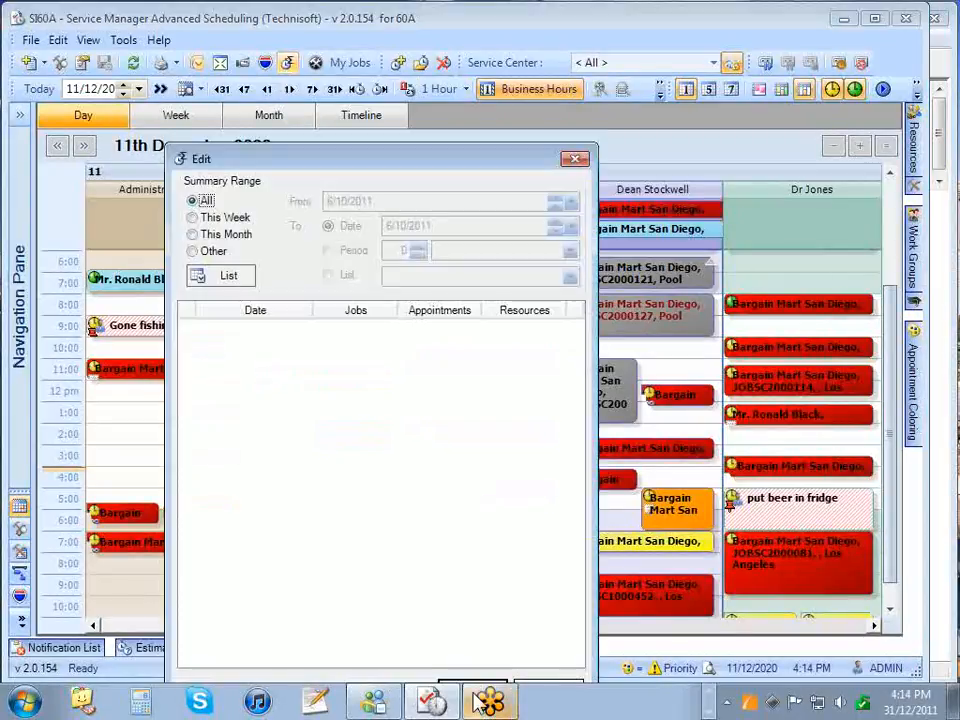
left_click(192, 218)
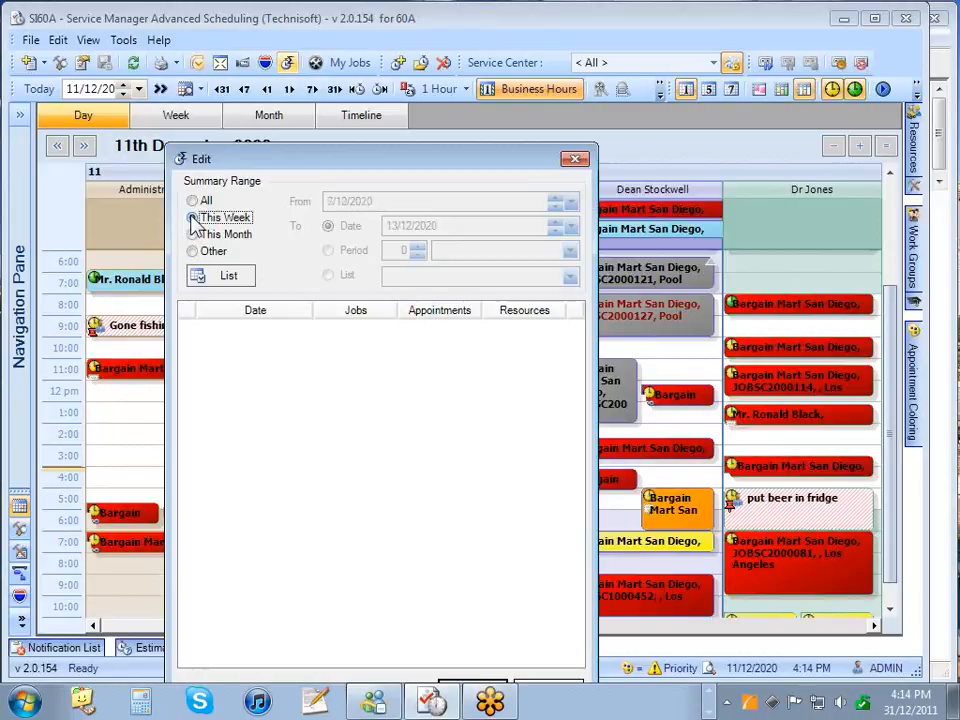
left_click(240, 278)
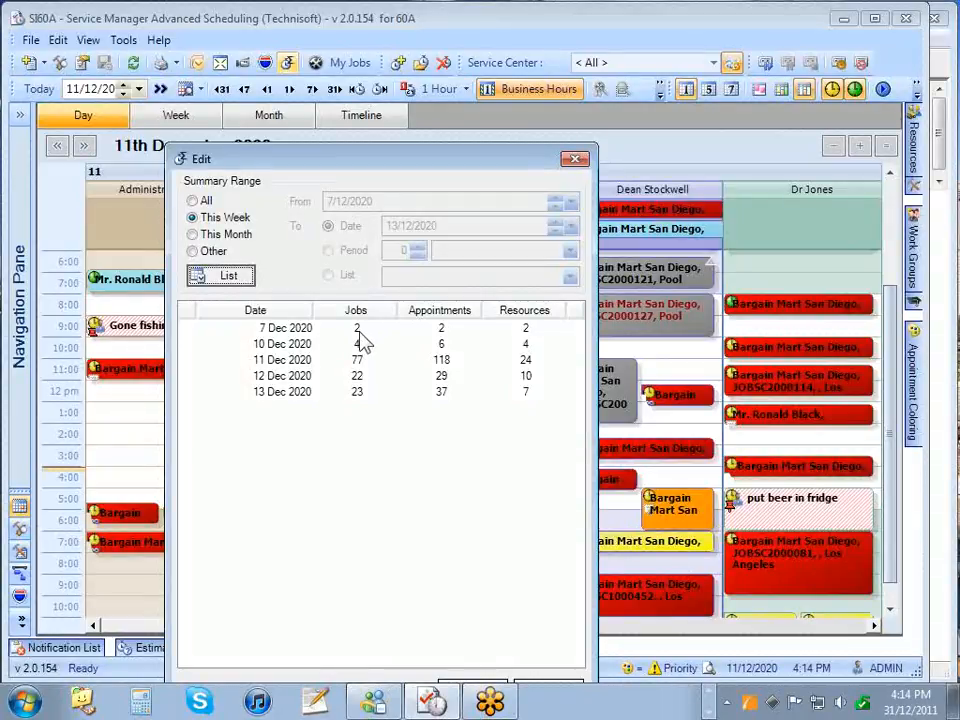
left_click(366, 392)
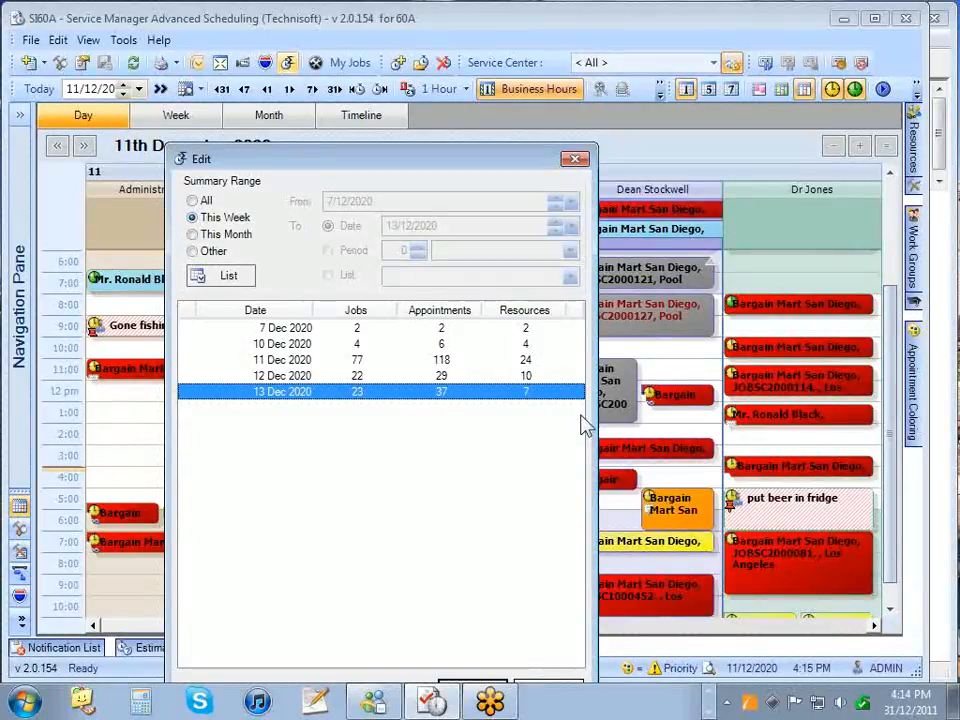
left_click(575, 161)
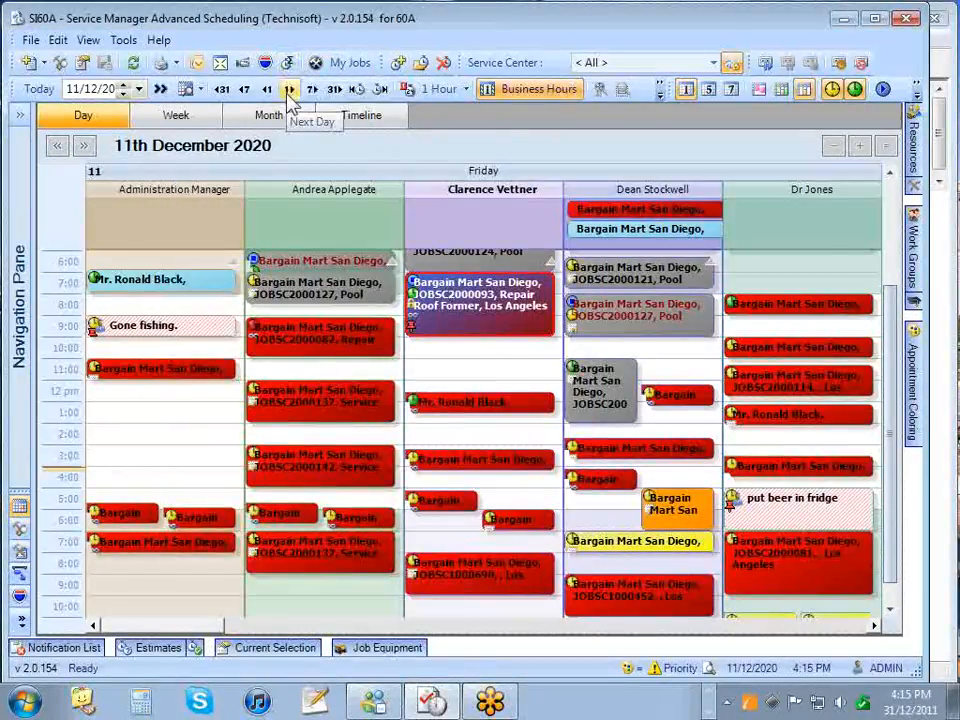
mouse_move(192, 195)
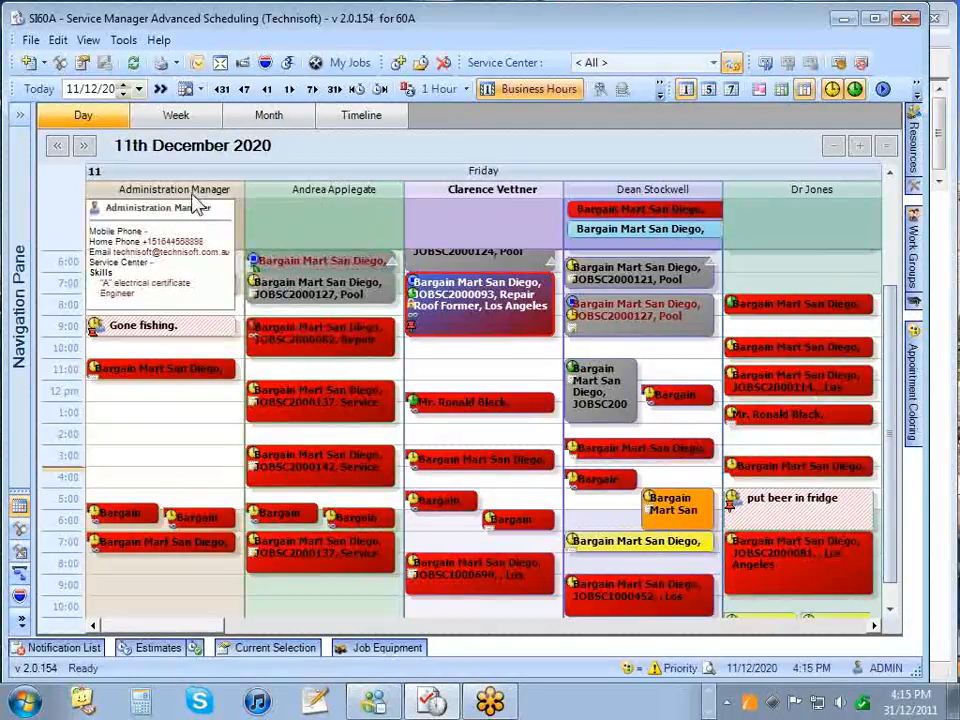
left_click(344, 62)
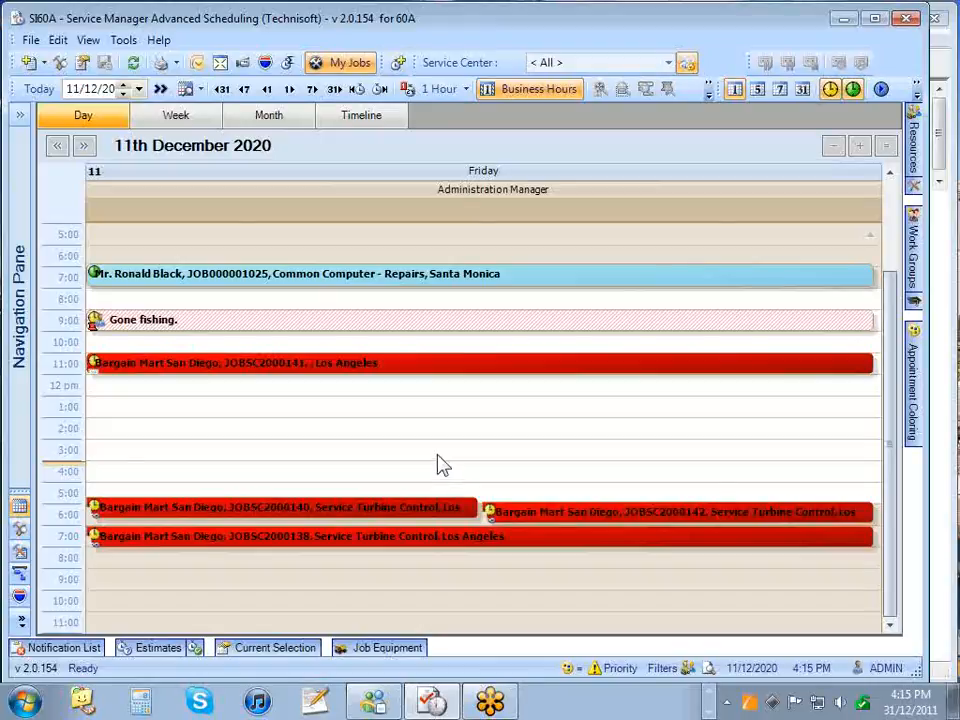
left_click(340, 63)
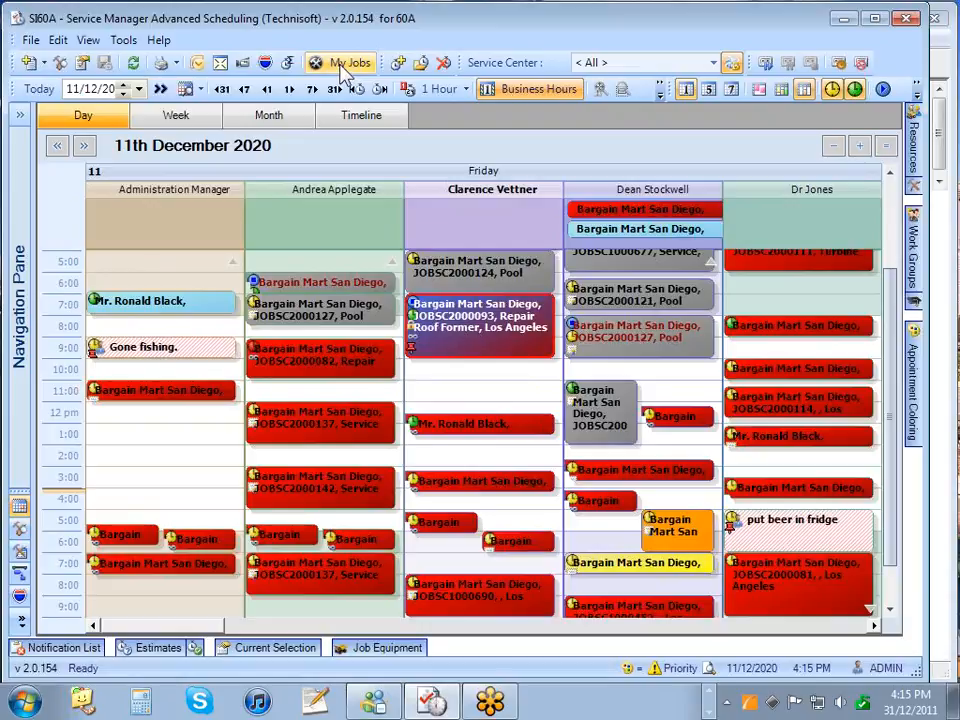
- Open the Outlook time-entry sync, limit it to Administration Manager, and load and select the entries
left_click(199, 65)
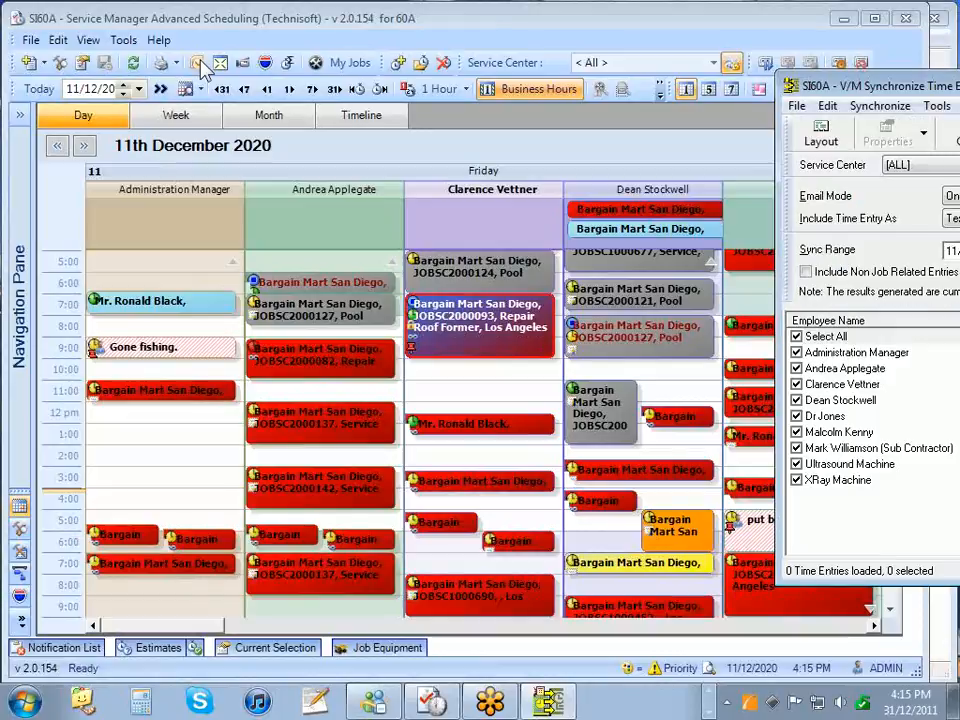
left_click_drag(916, 88, 222, 52)
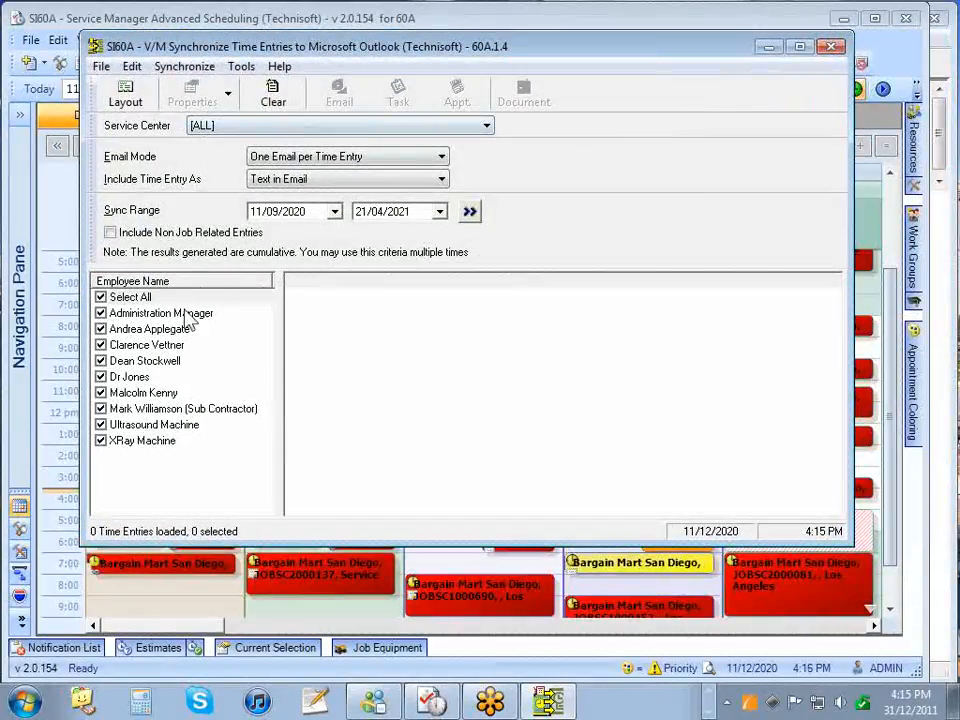
left_click(100, 297)
left_click(100, 313)
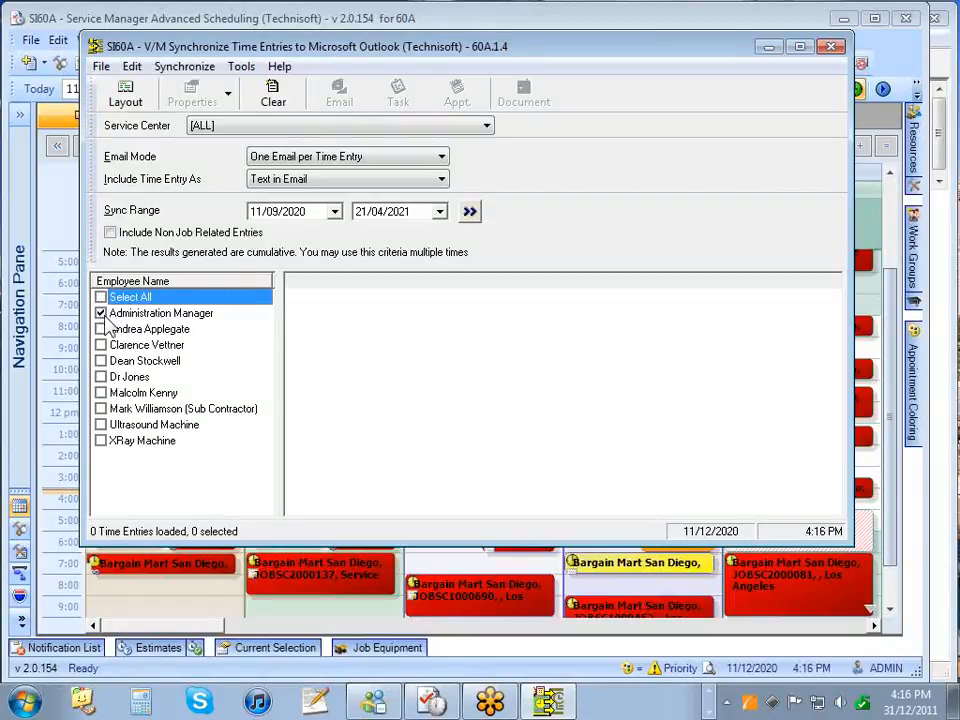
left_click(469, 211)
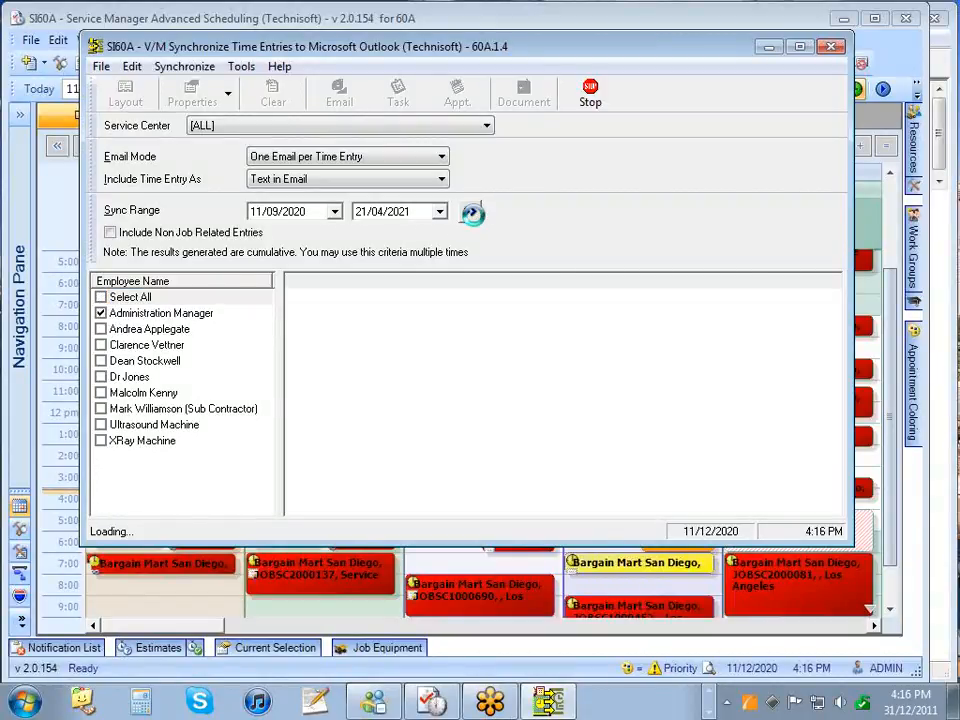
left_click(295, 297)
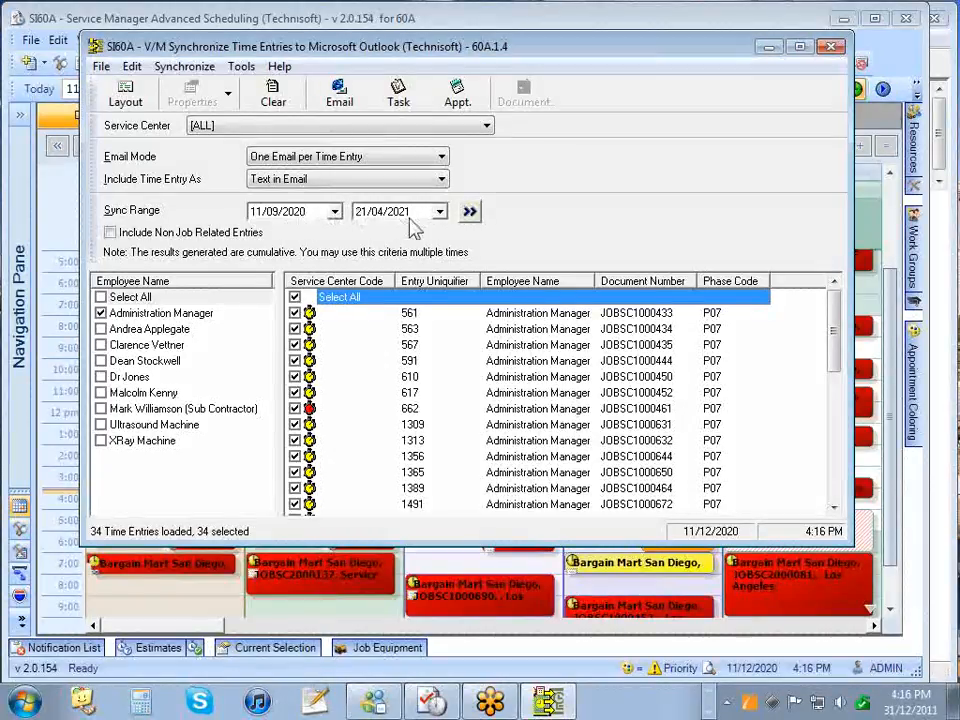
- Set the sync range start and end dates to 11/12/2020 and reload the time entries
left_click(266, 212)
type("12")
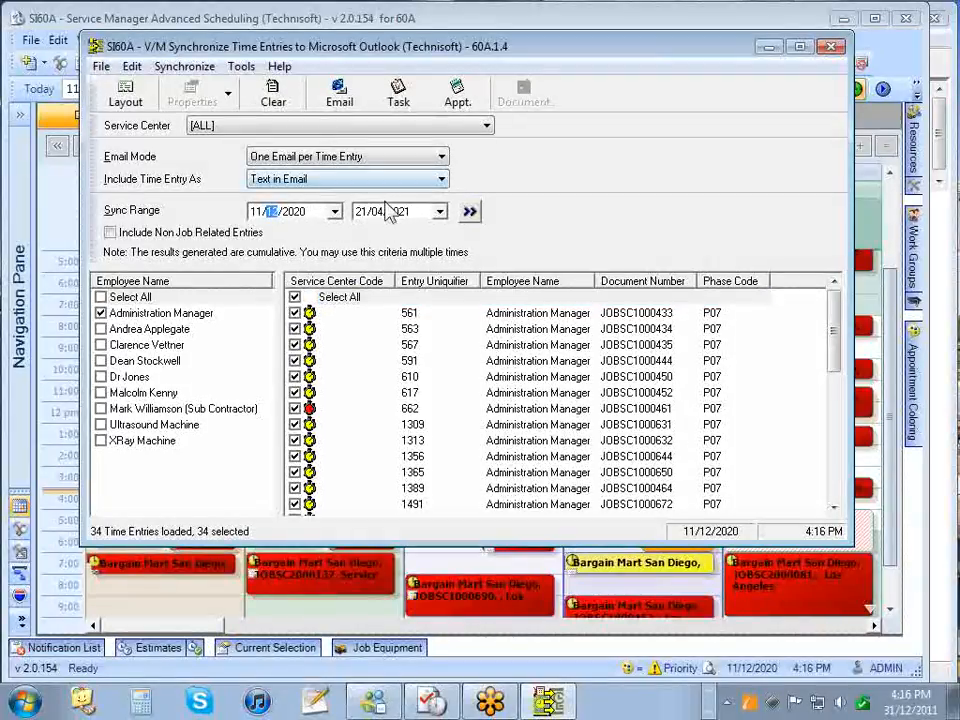
left_click(362, 211)
type("11/12/")
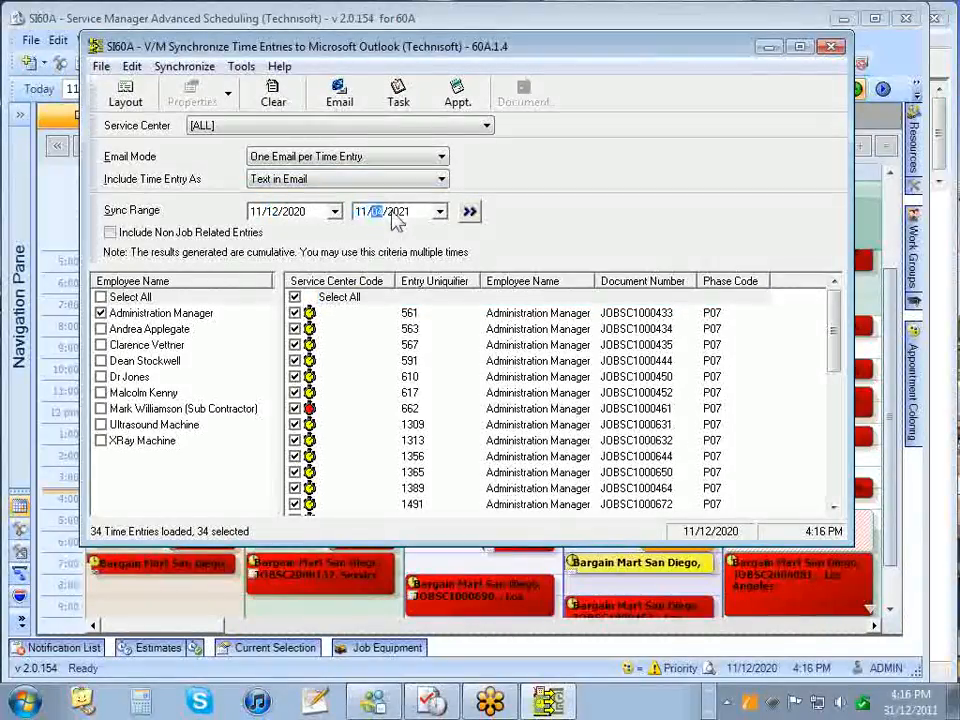
type("2020")
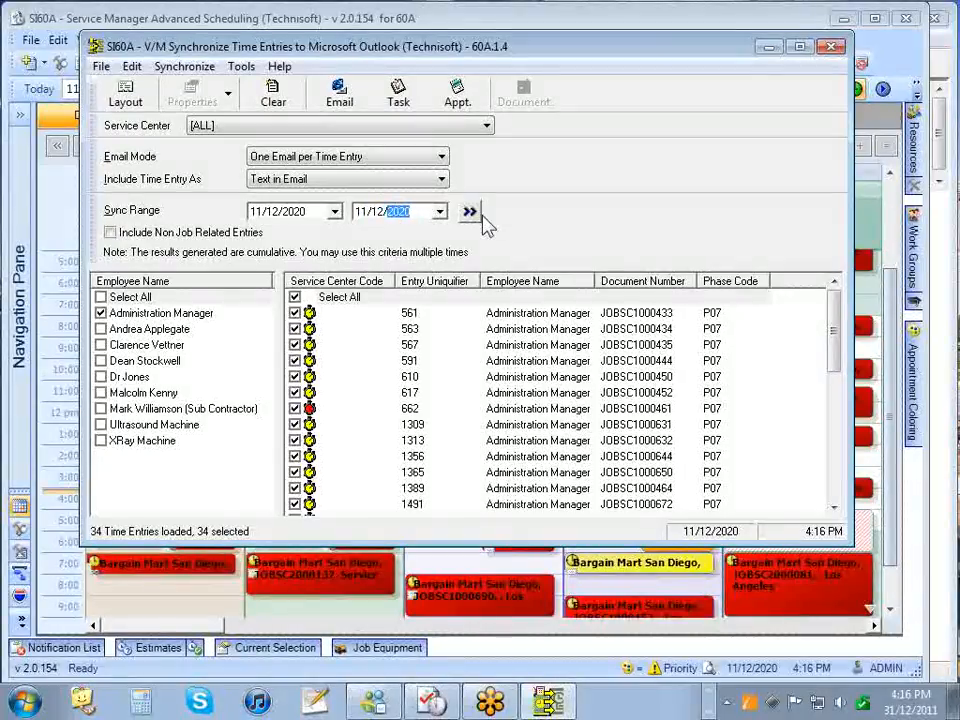
left_click(469, 212)
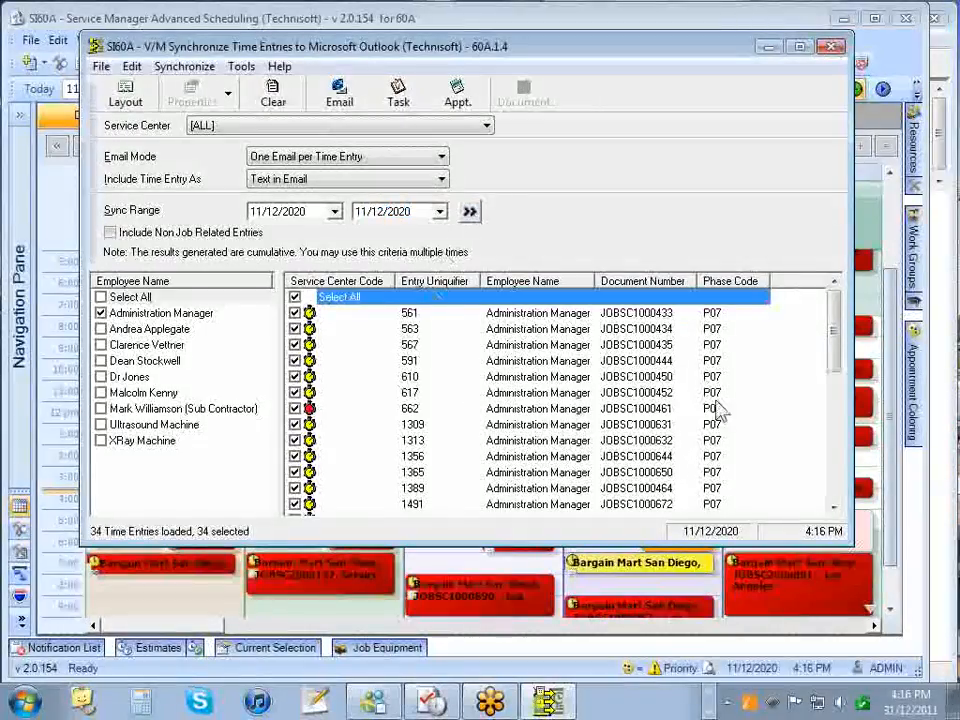
mouse_move(836, 325)
left_mouse_down()
mouse_move(855, 462)
mouse_move(836, 315)
left_mouse_up()
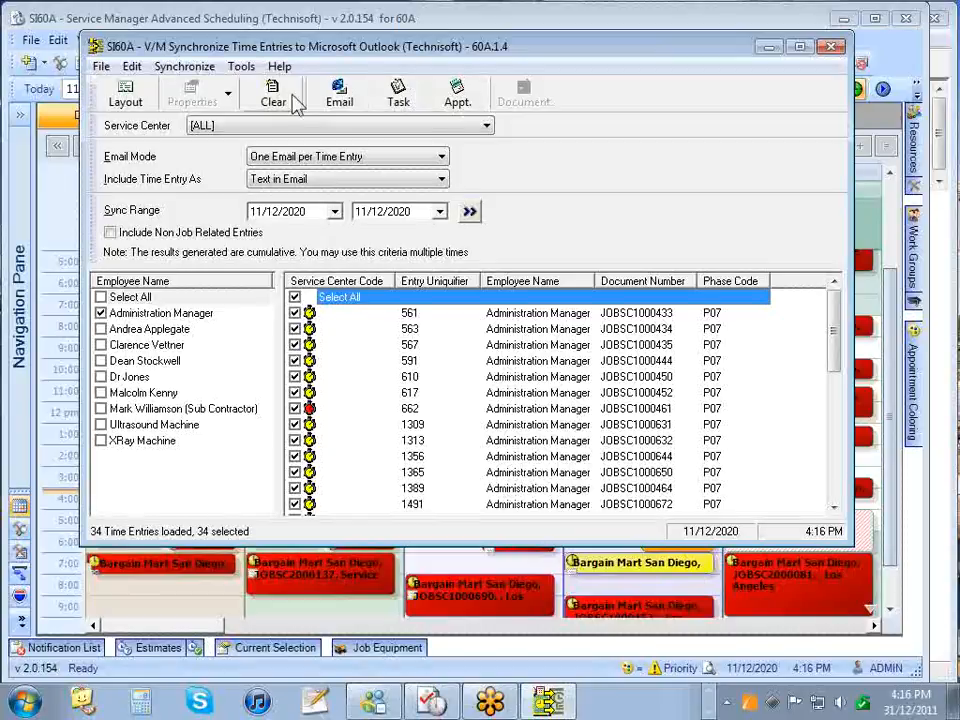
left_click(137, 100)
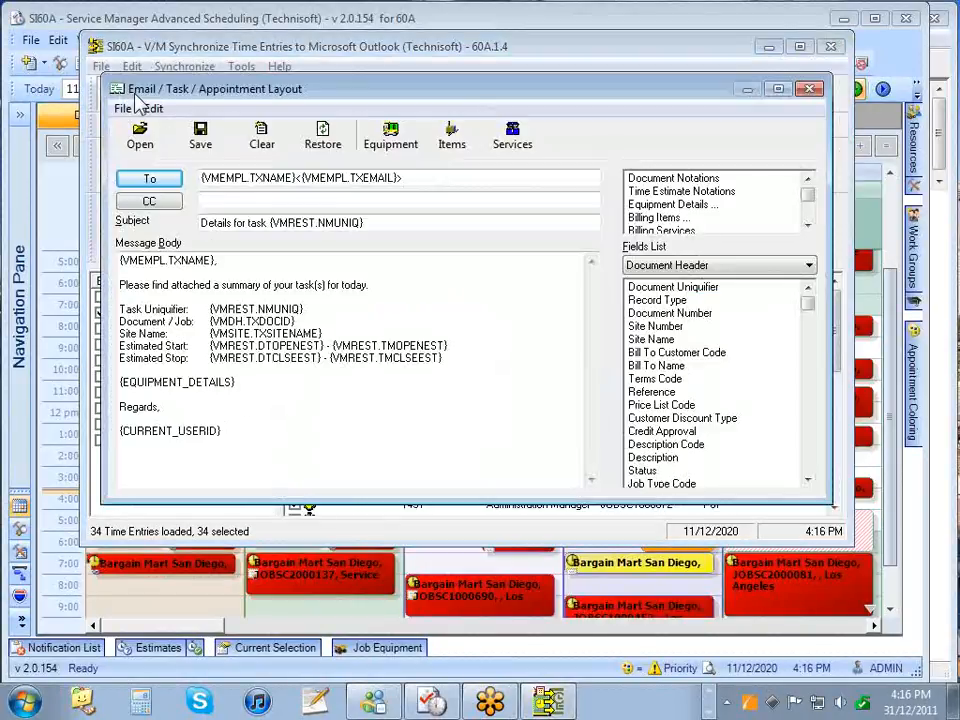
left_click_drag(208, 96, 220, 147)
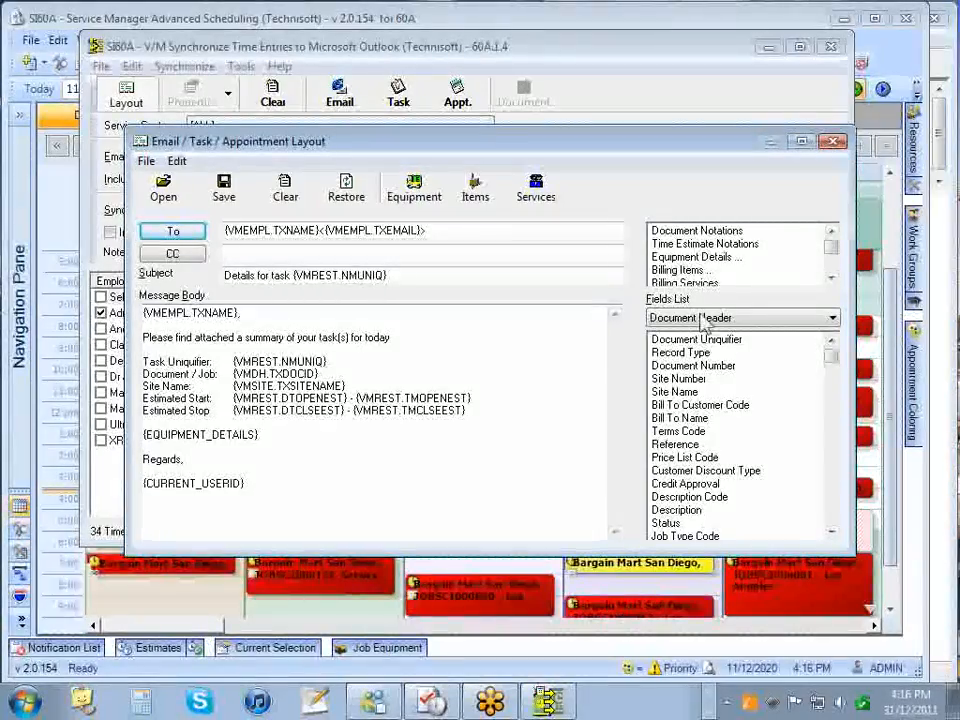
left_click(740, 318)
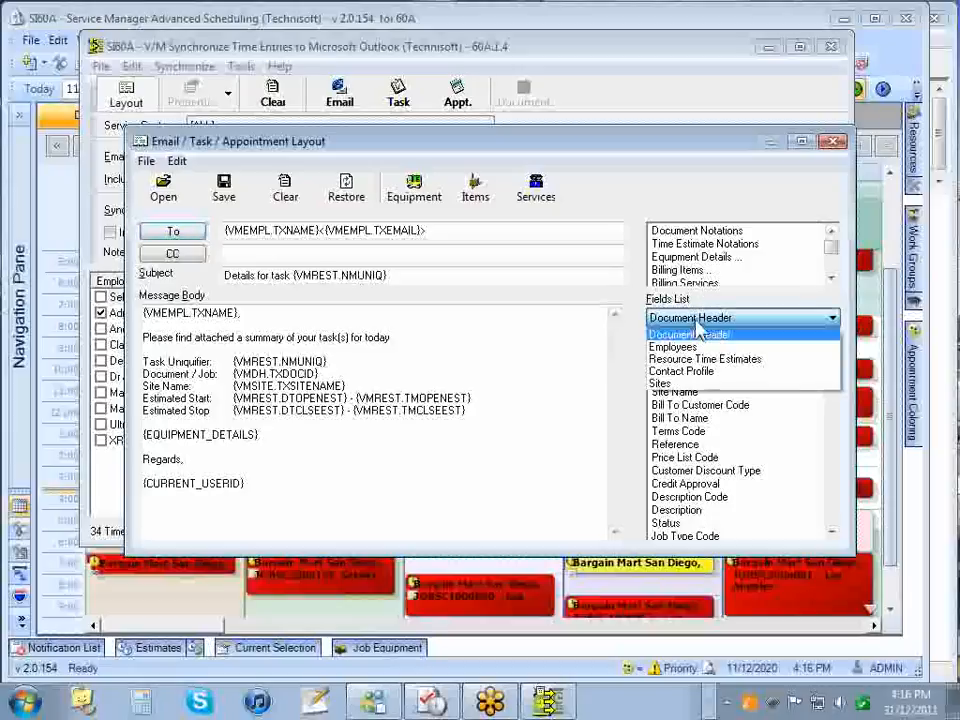
left_click(697, 330)
left_click(680, 379)
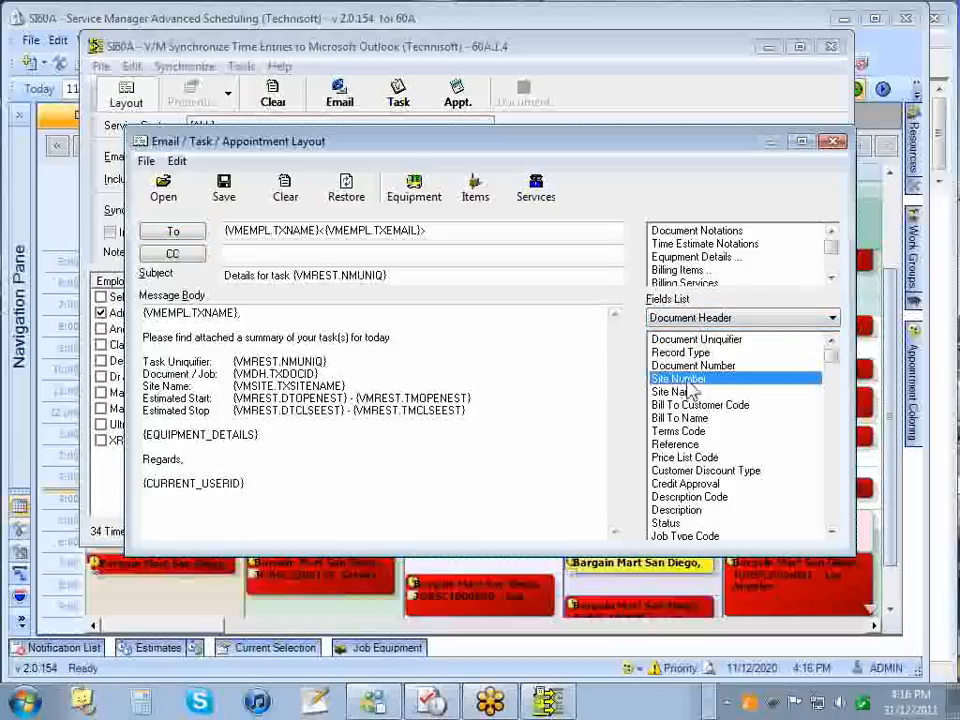
left_click_drag(529, 368, 412, 340)
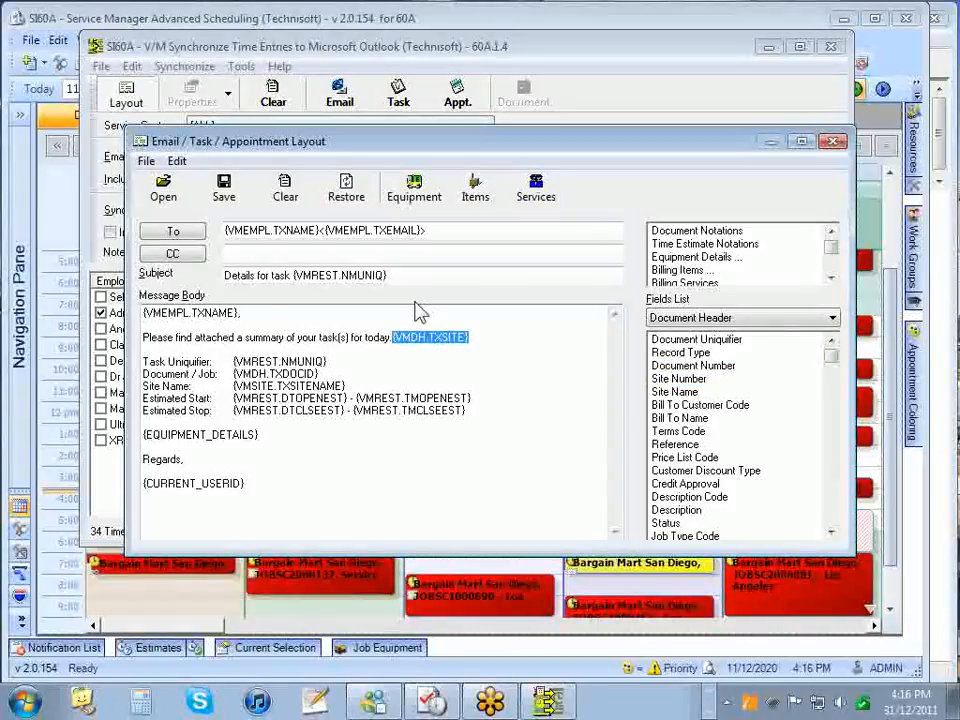
key("Delete")
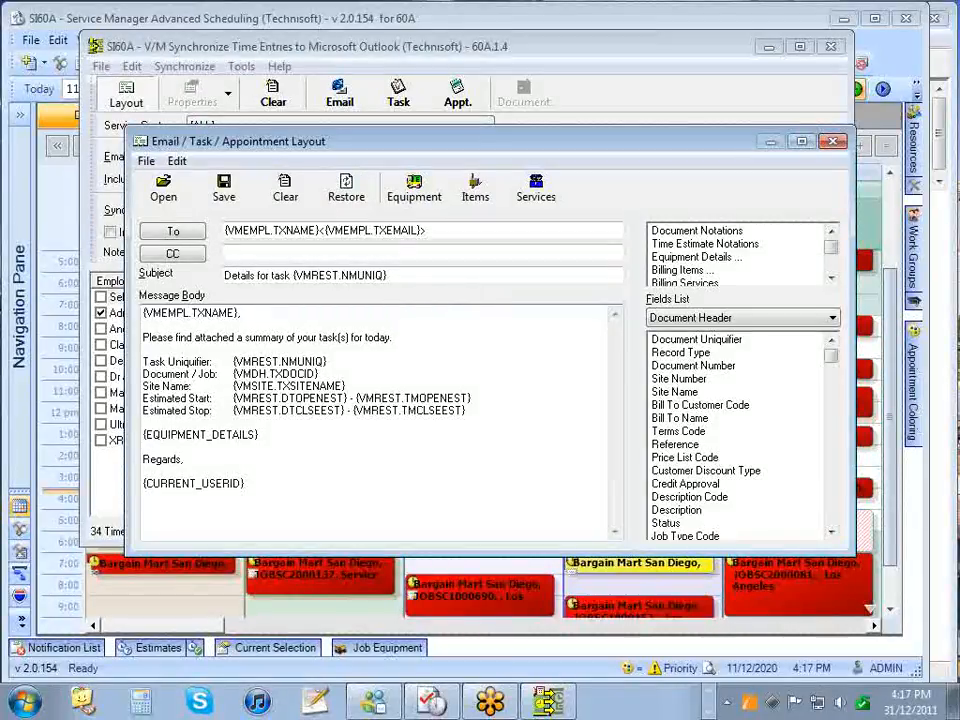
left_click(426, 190)
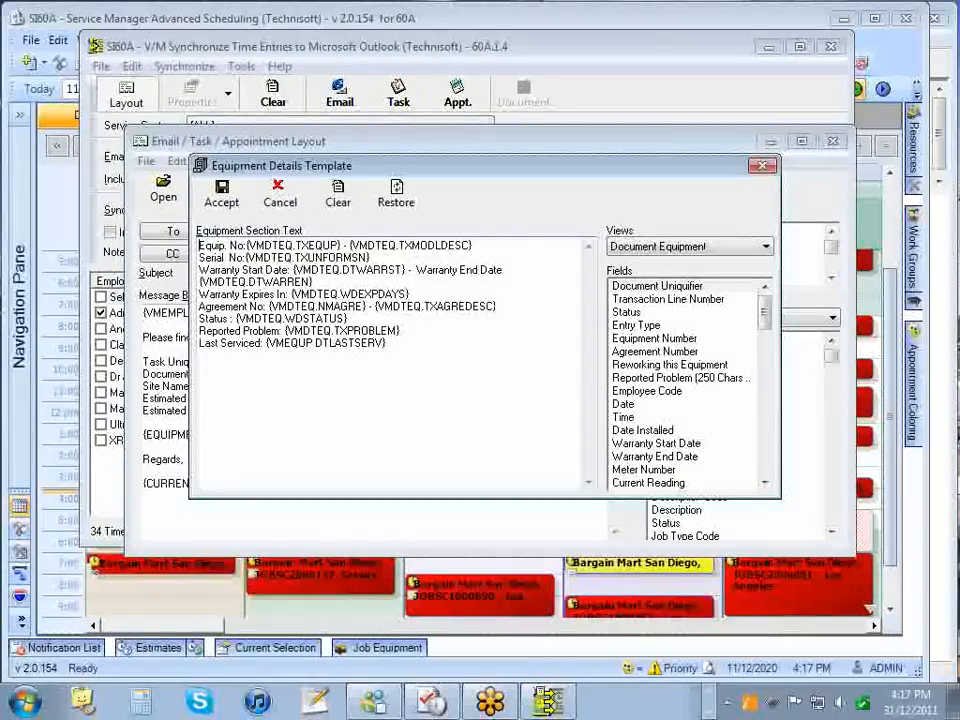
left_click(764, 167)
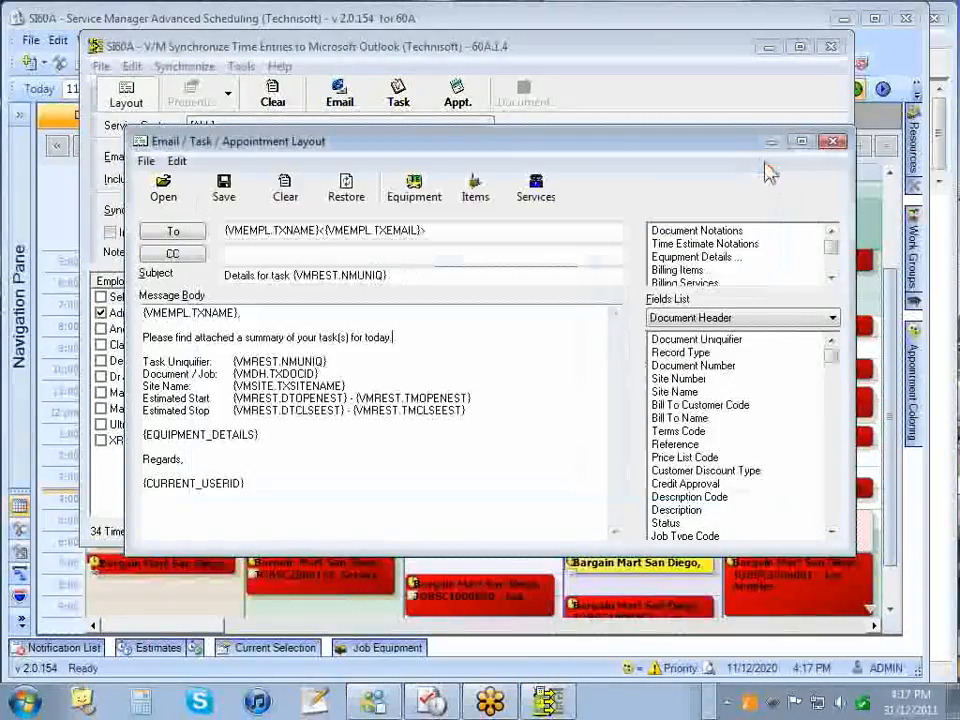
left_click(474, 187)
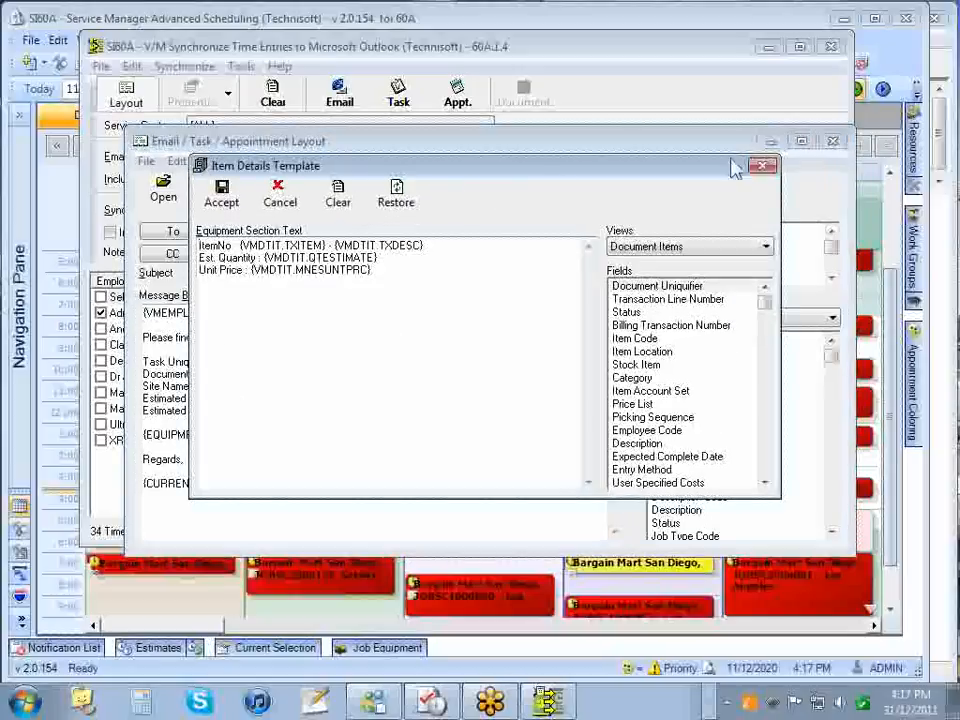
left_click(766, 167)
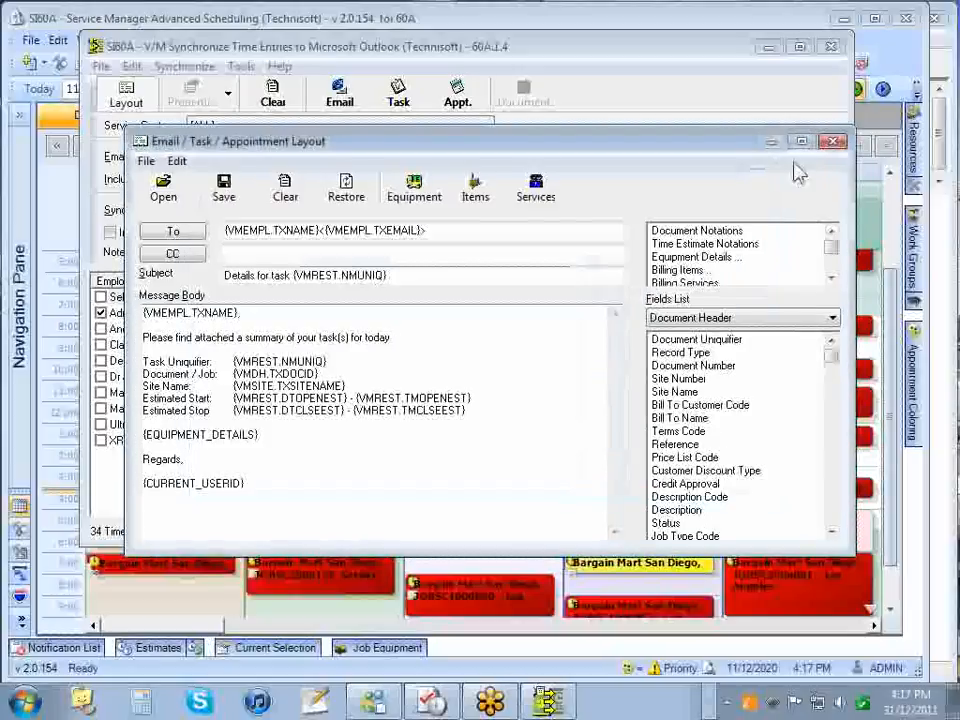
left_click(833, 141)
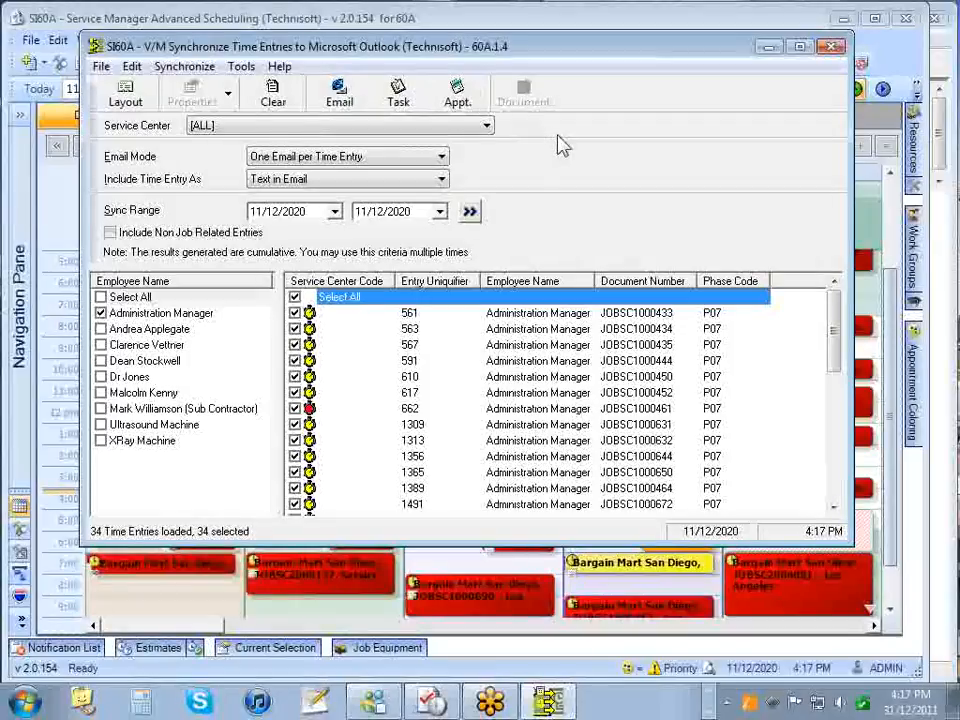
- Close the Synchronize Time Entries window, expand and collapse the Navigation Pane, and refresh the day schedule
left_click(834, 52)
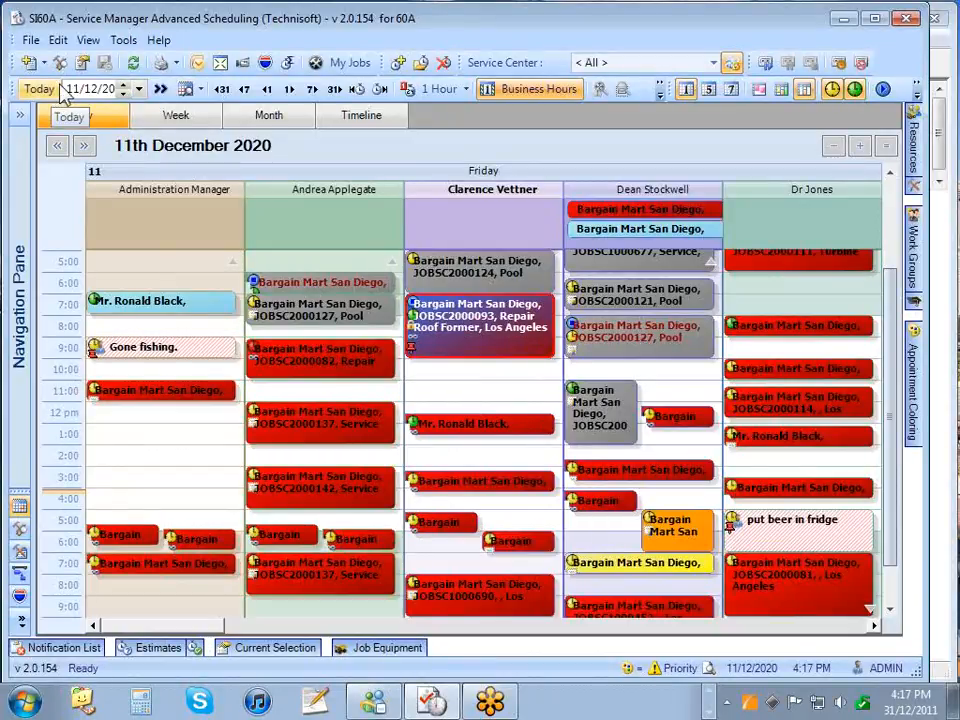
left_click(19, 115)
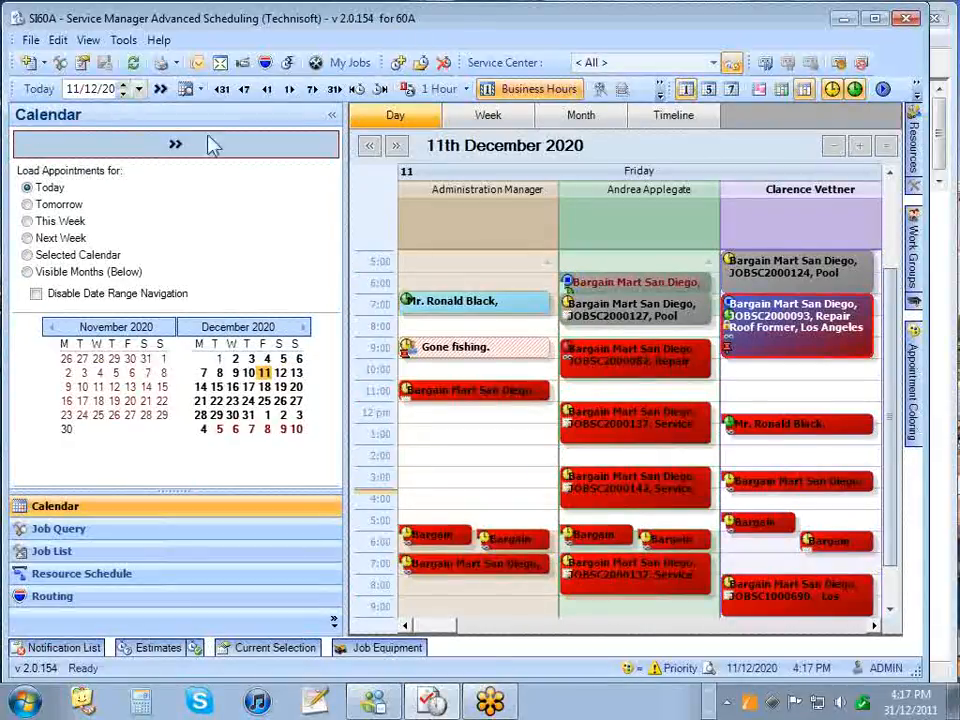
left_click(332, 116)
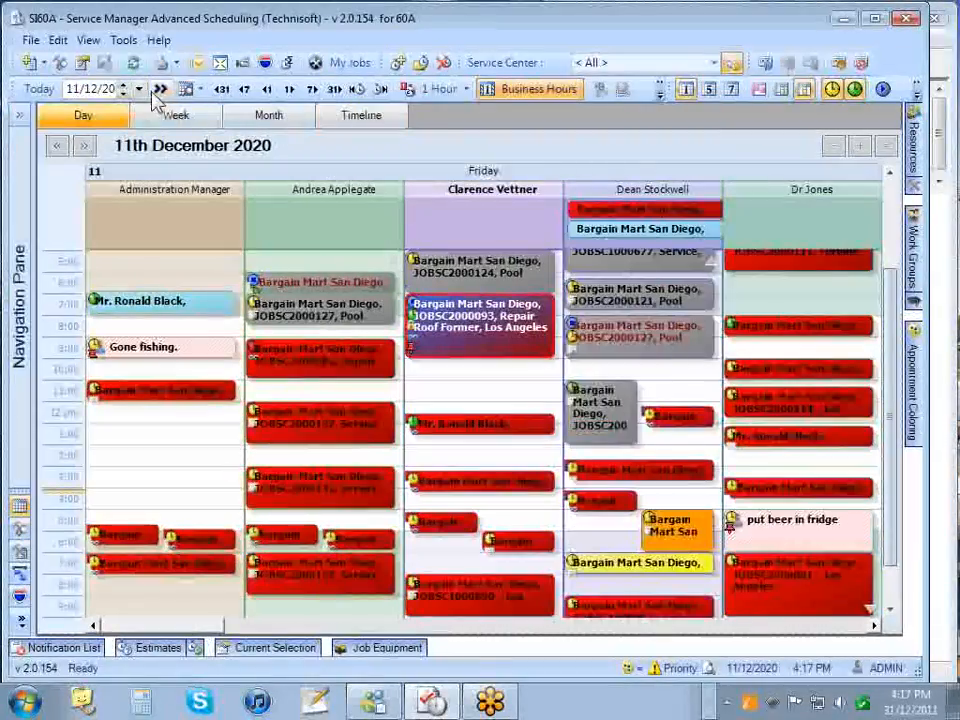
left_click(185, 89)
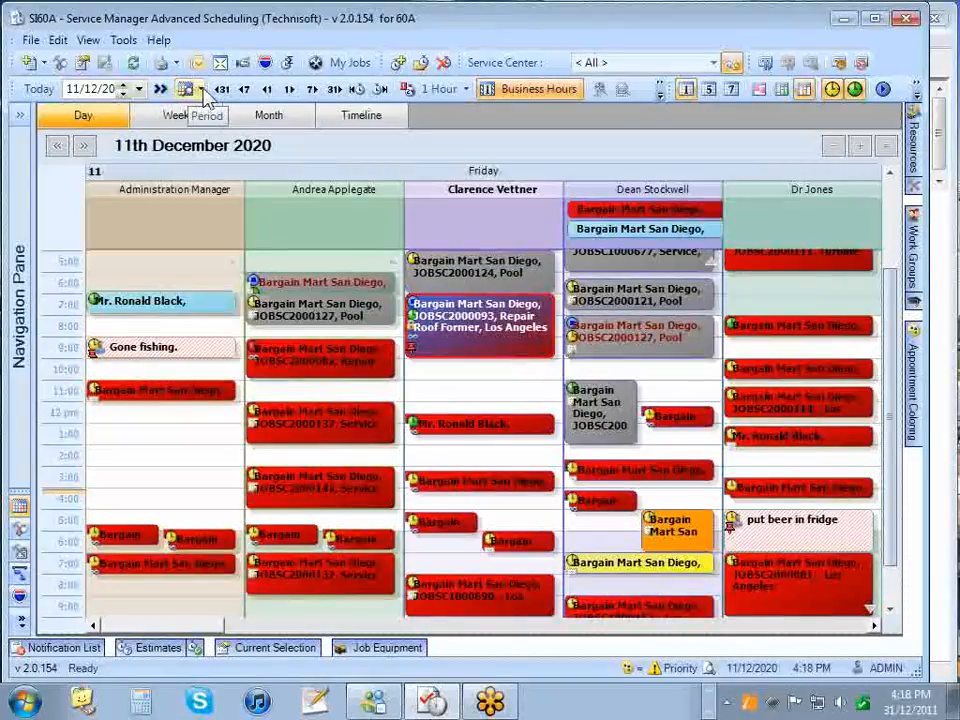
left_click(201, 90)
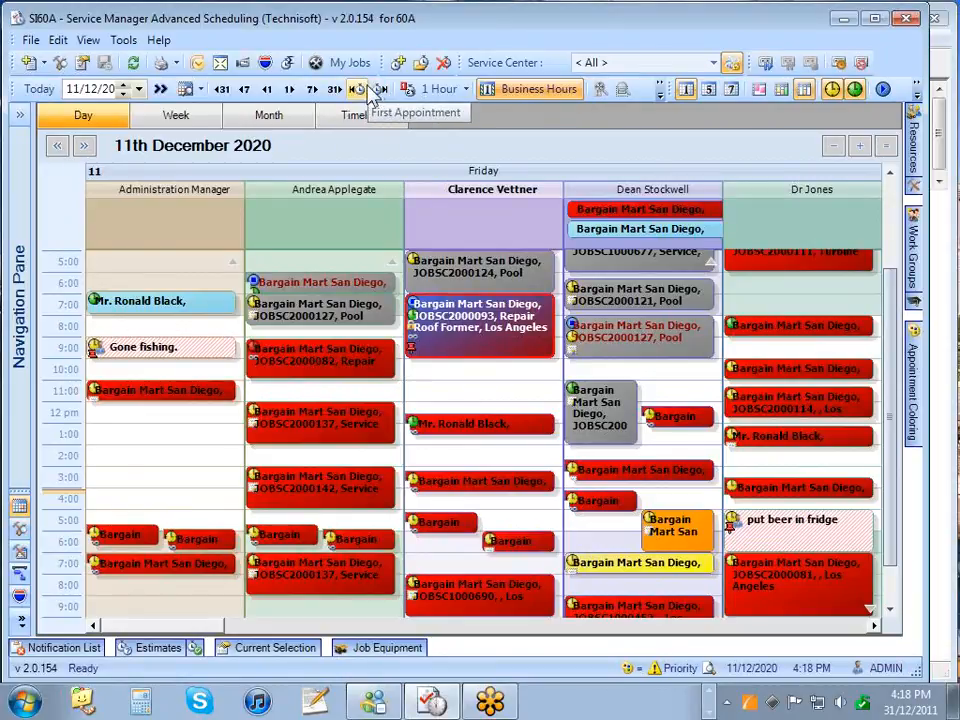
left_click(455, 91)
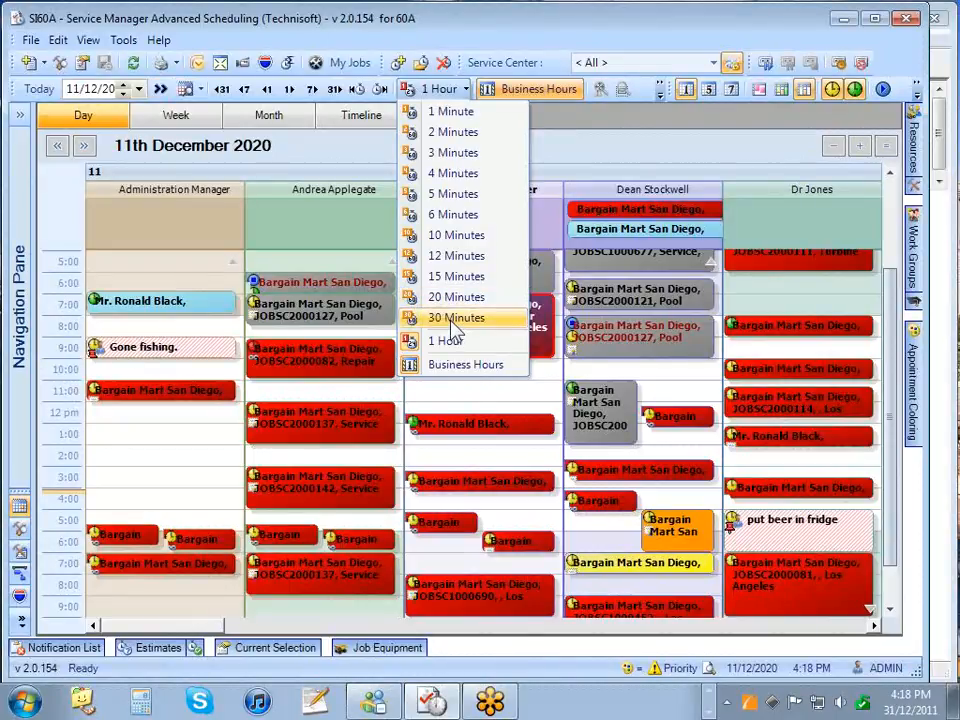
left_click(614, 160)
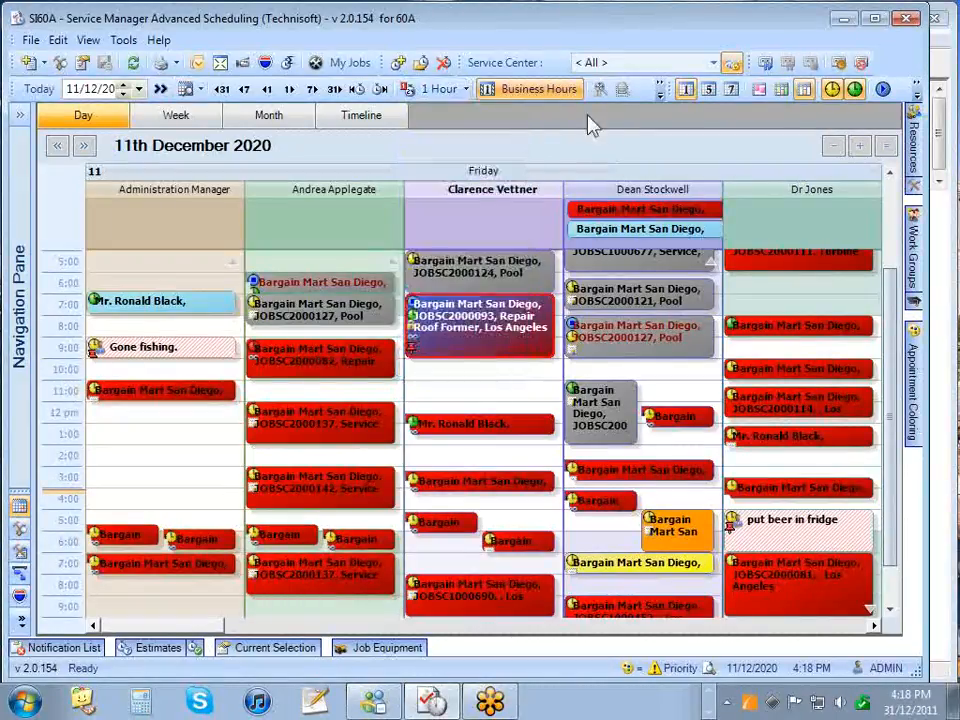